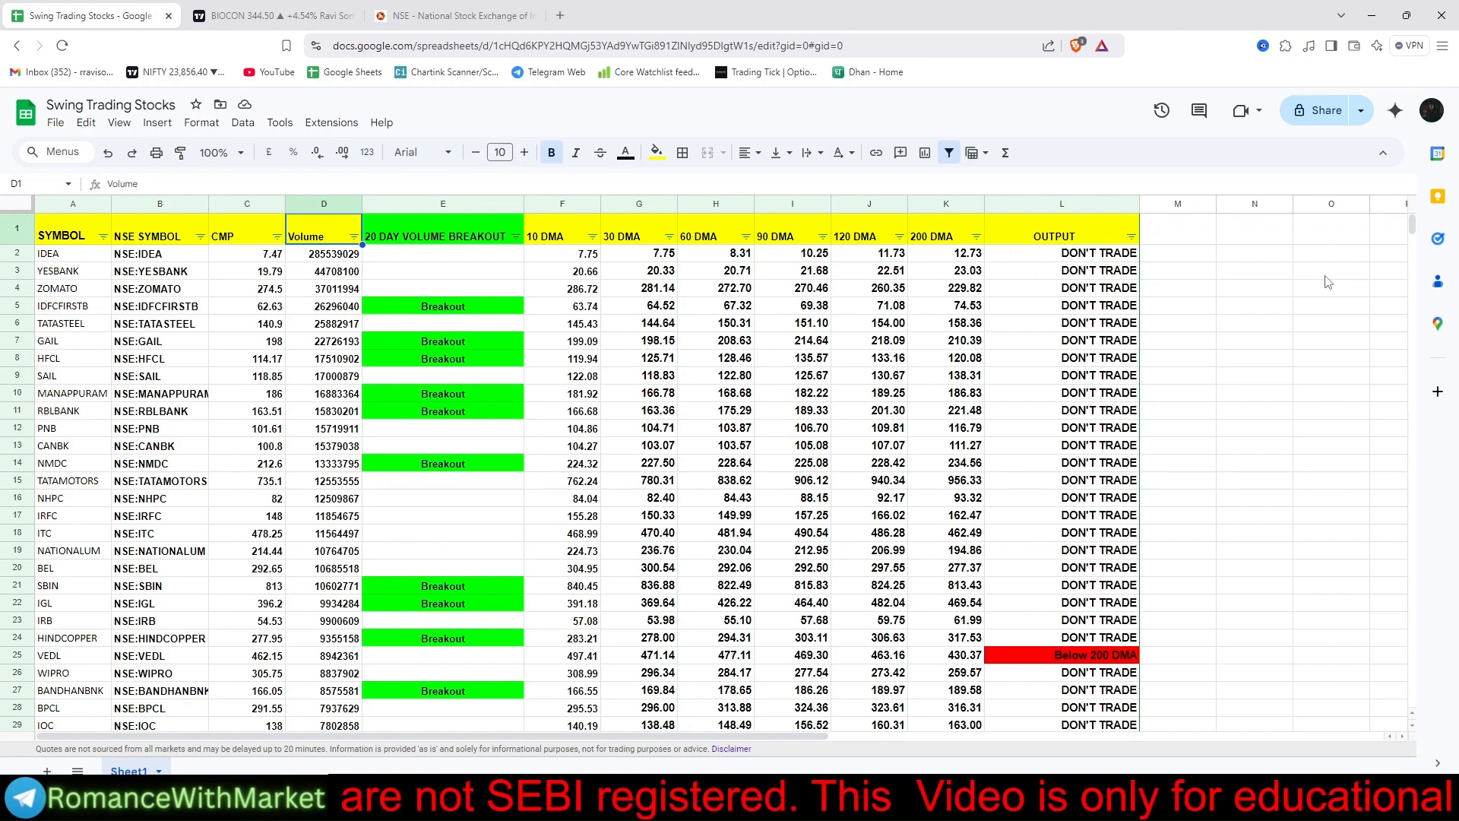
- Look through the stock list on Sheet1 and its SYMBOL column
scroll(128, 350, "down", 5)
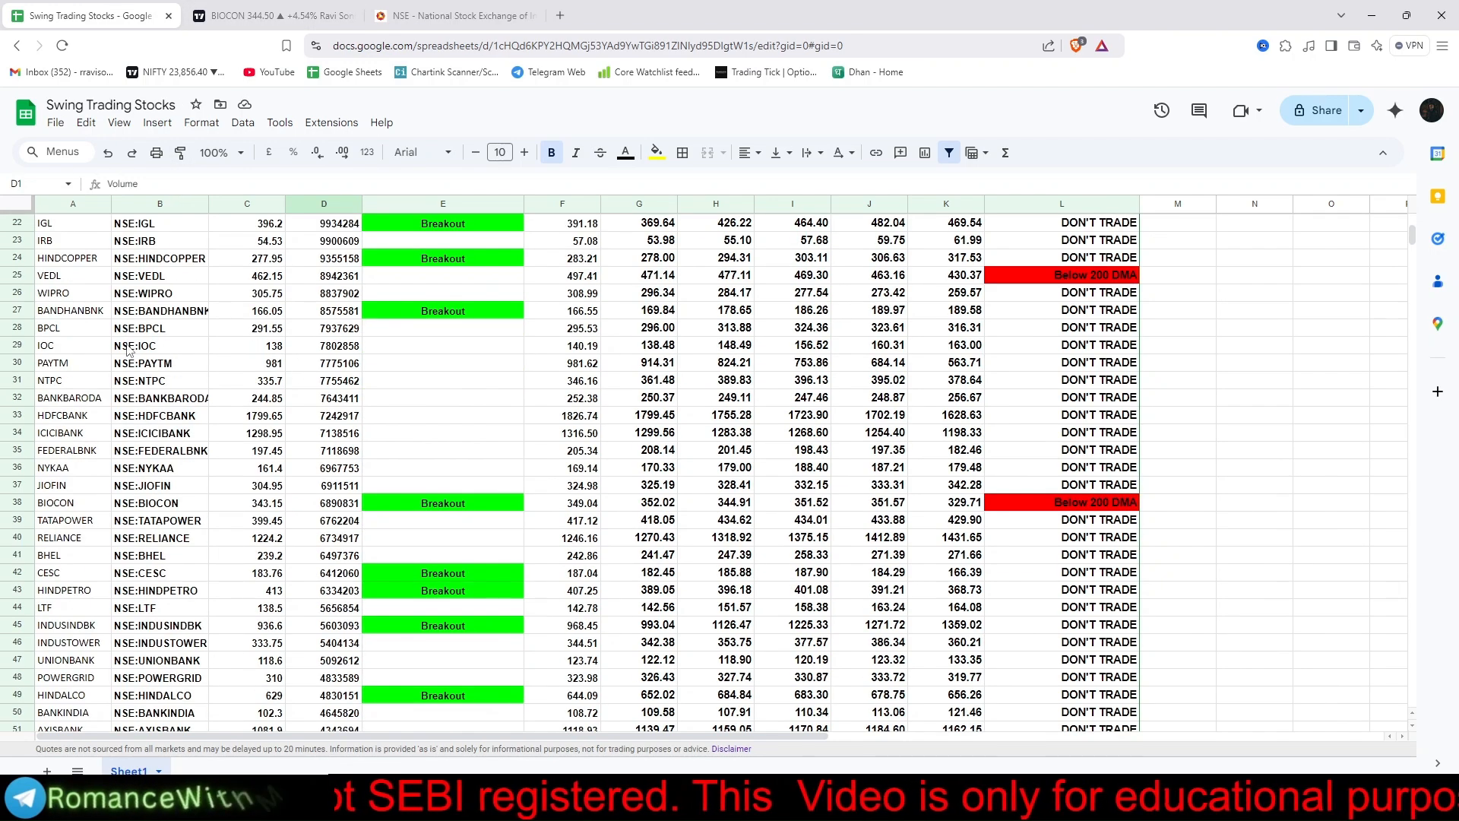
scroll(128, 350, "up", 8)
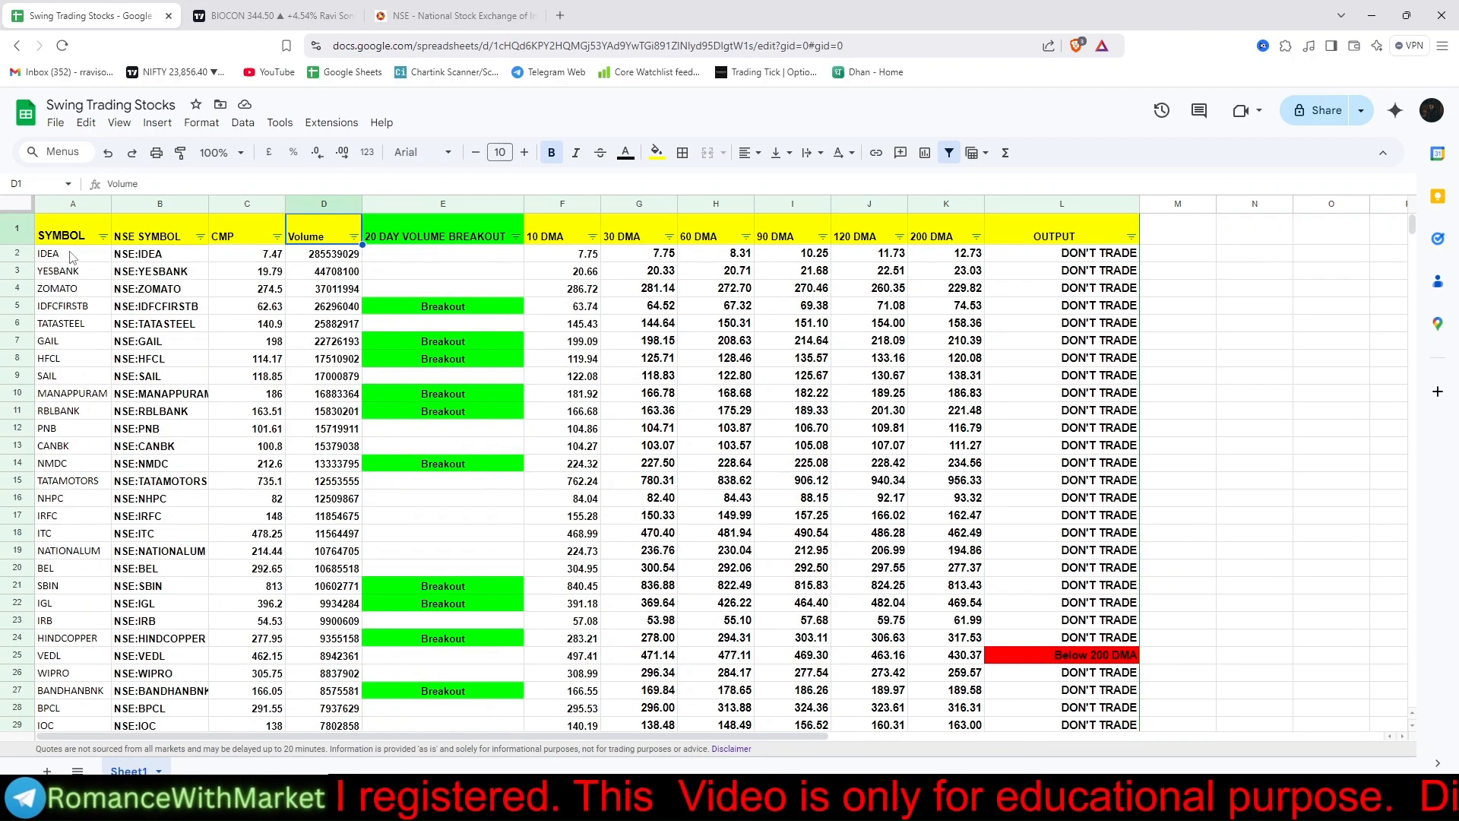
left_click(73, 210)
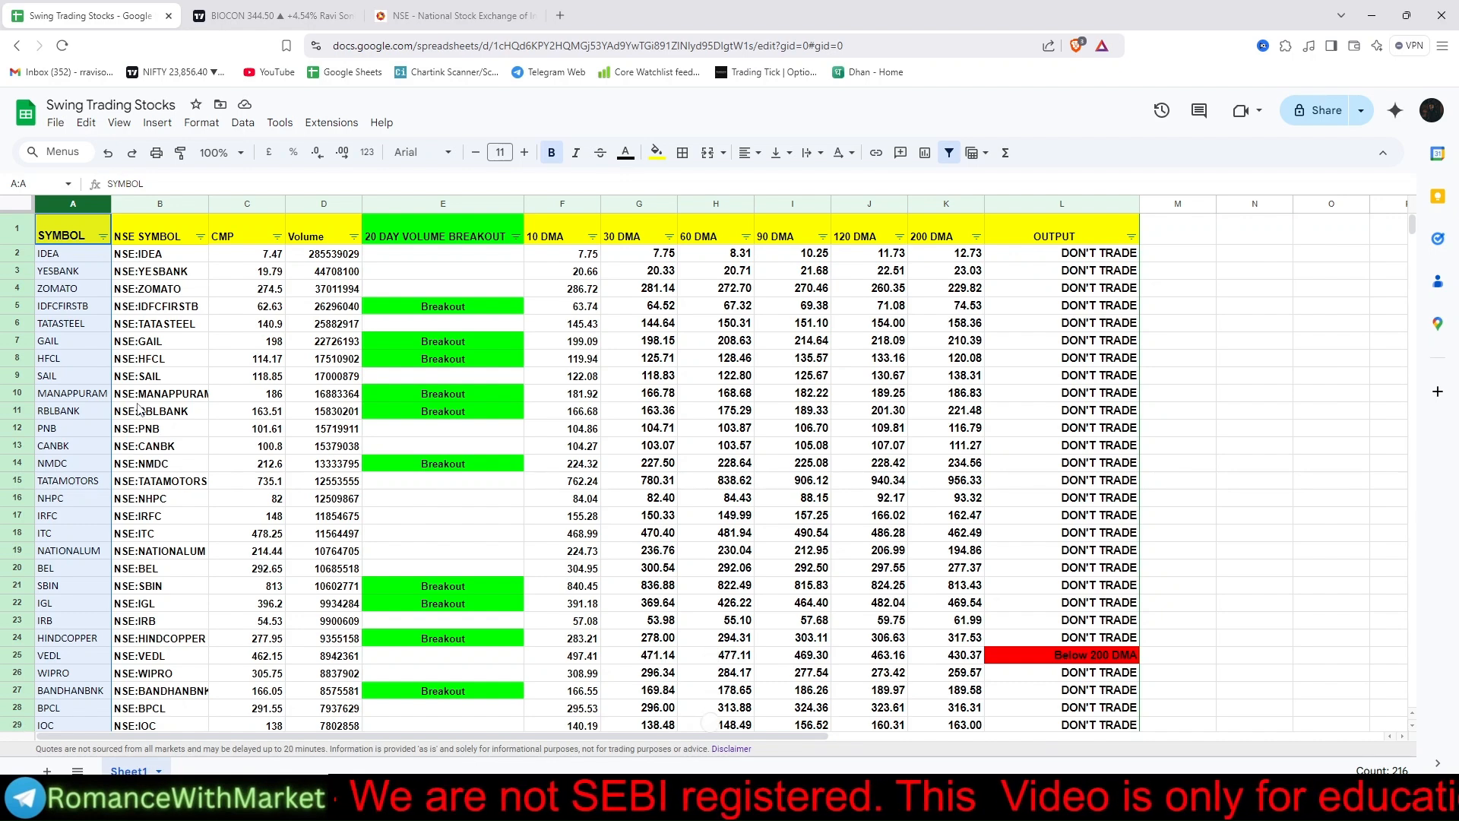
left_click(1270, 448)
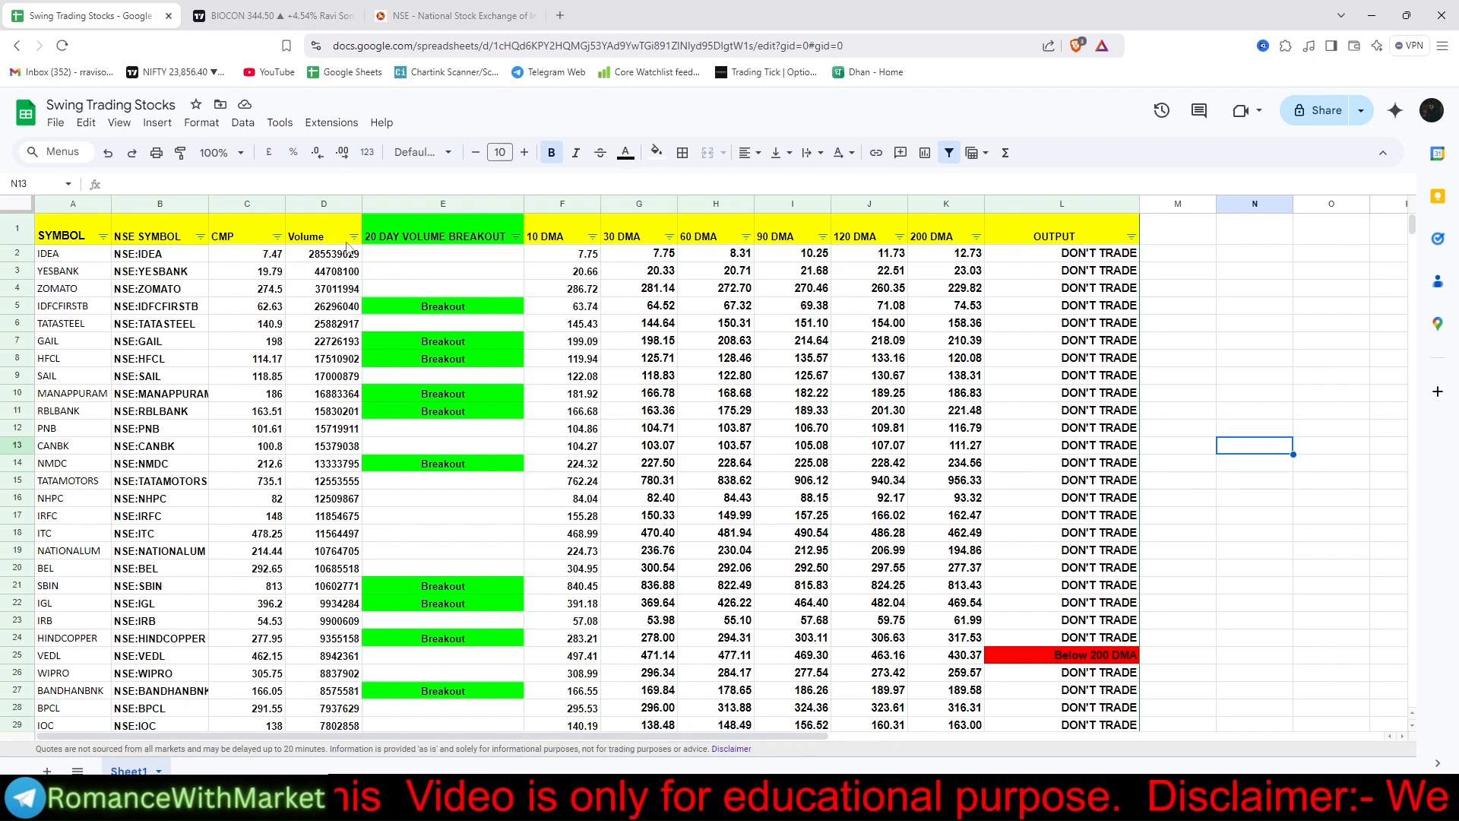
- Examine the row 2 formulas for volume, 20-day volume breakout, the 10 to 200 DMA columns and the output
left_click(326, 258)
left_click(437, 259)
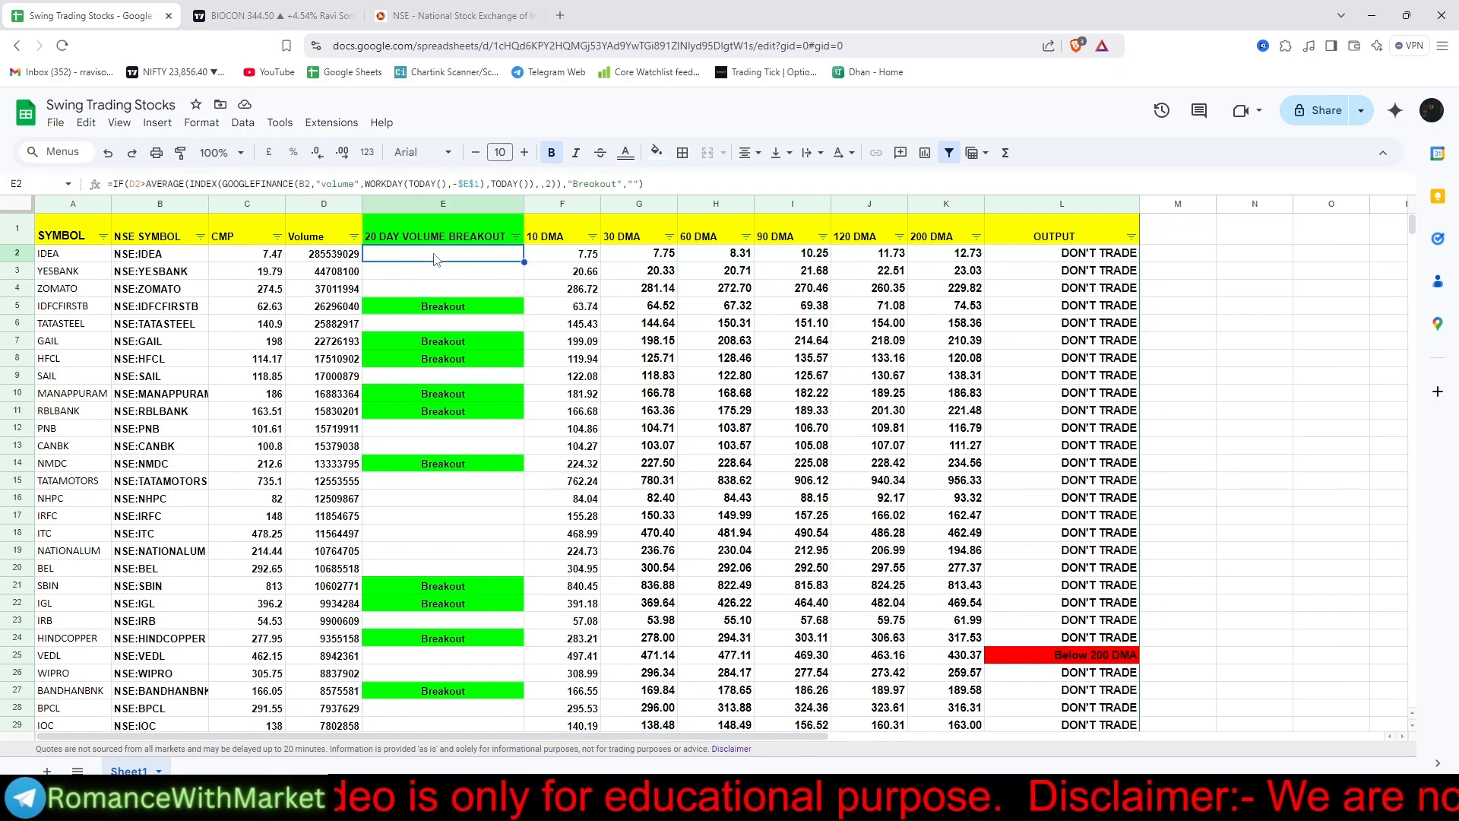
left_click(590, 261)
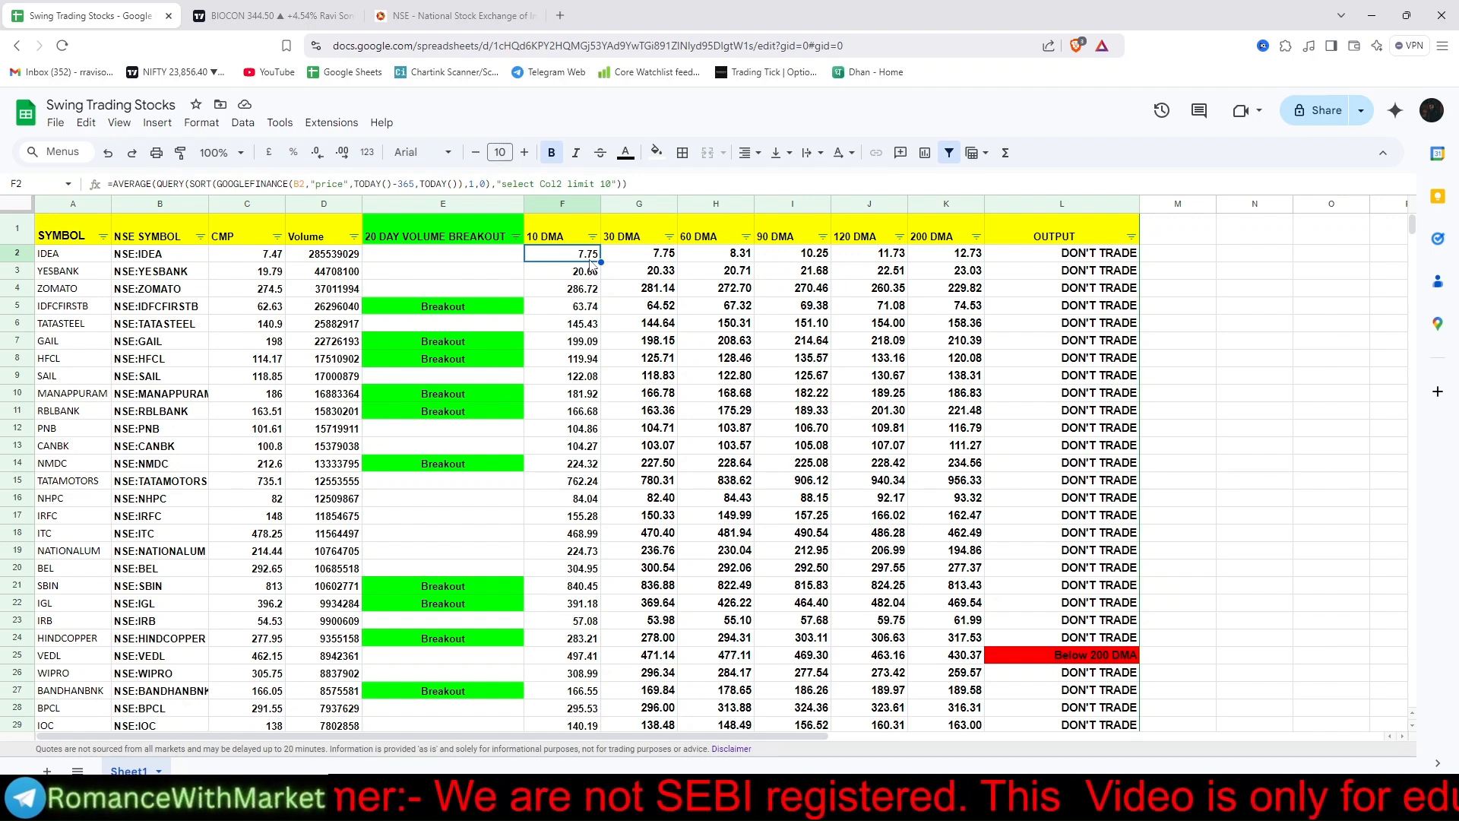
left_click(656, 266)
left_click(720, 262)
left_click(810, 264)
left_click(866, 258)
left_click(931, 259)
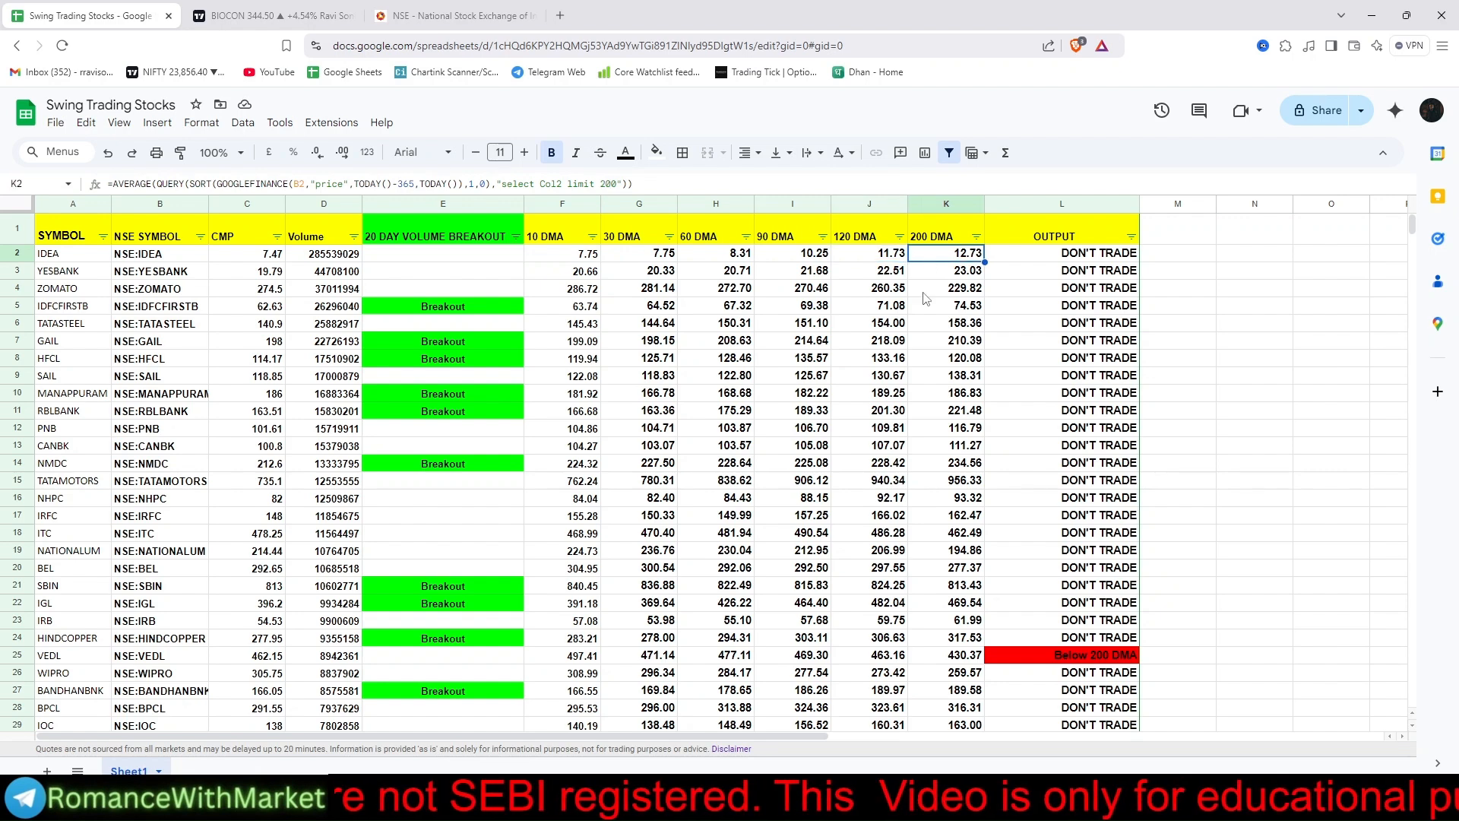
left_click(1026, 272)
left_click(1225, 310)
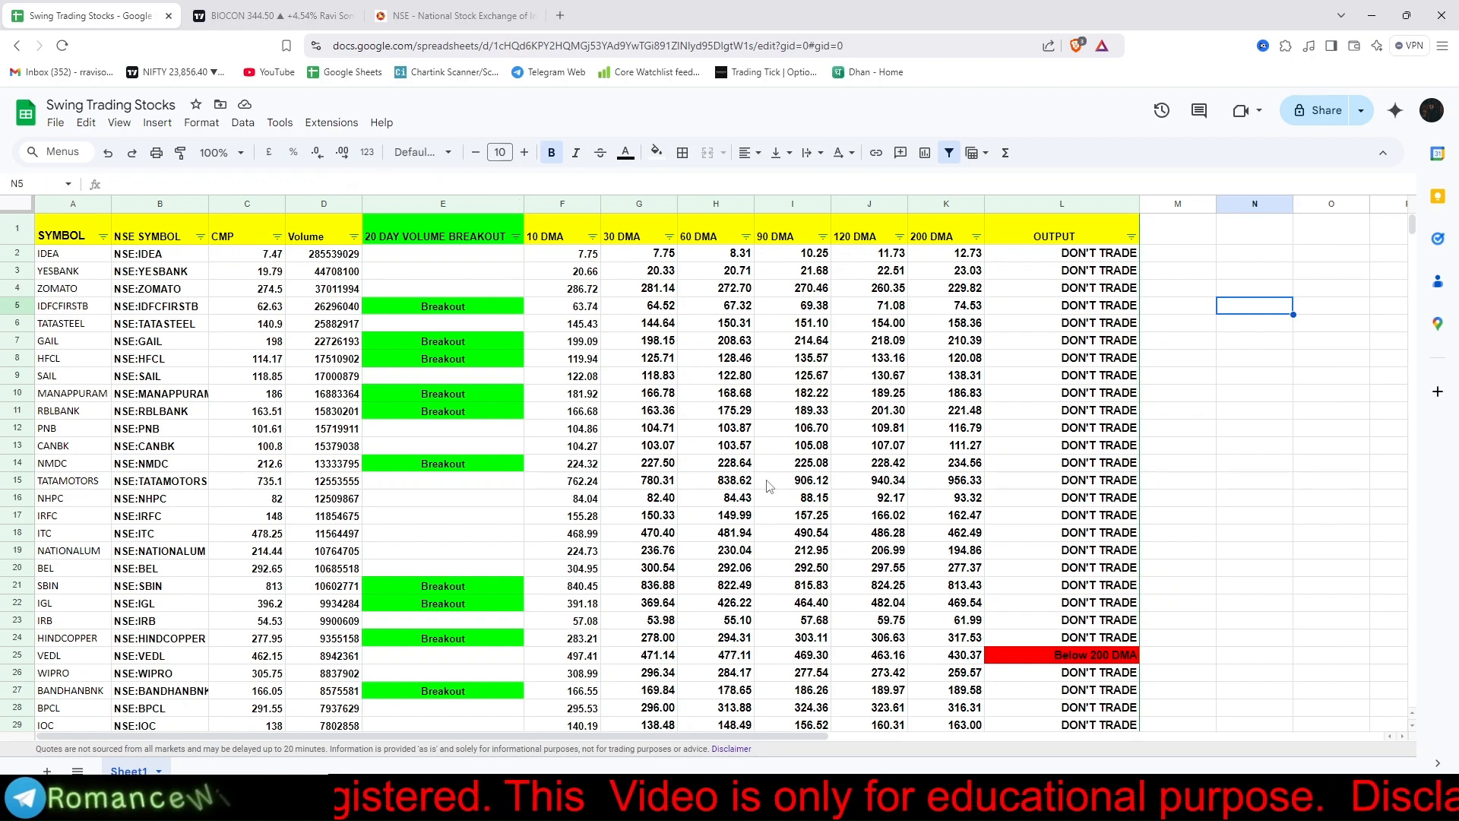
- Add a new sheet and copy the header row A1:L1 from Sheet1 into its first row
left_click(47, 771)
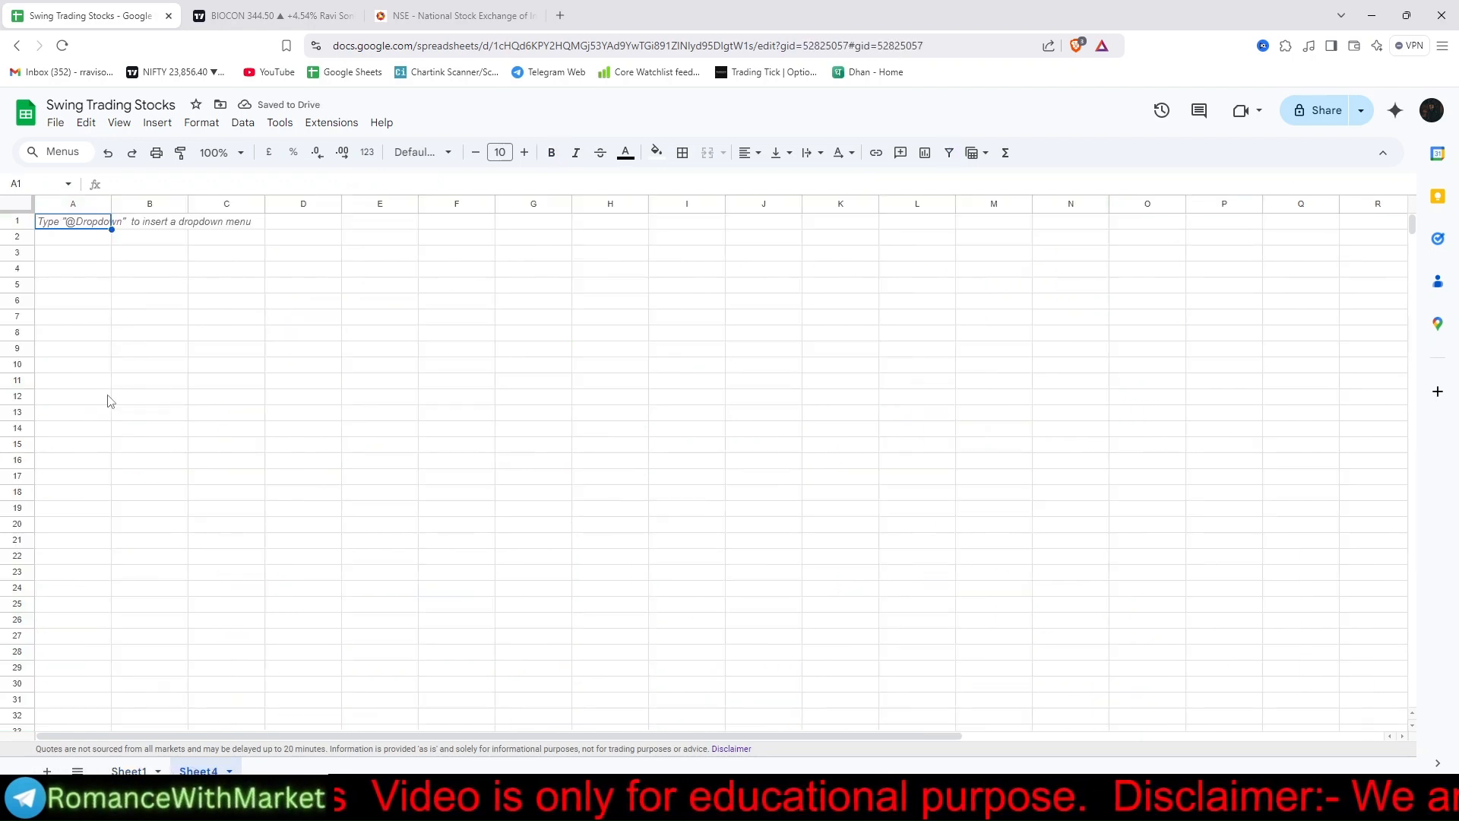
left_click(129, 769)
left_click_drag(76, 242, 1026, 240)
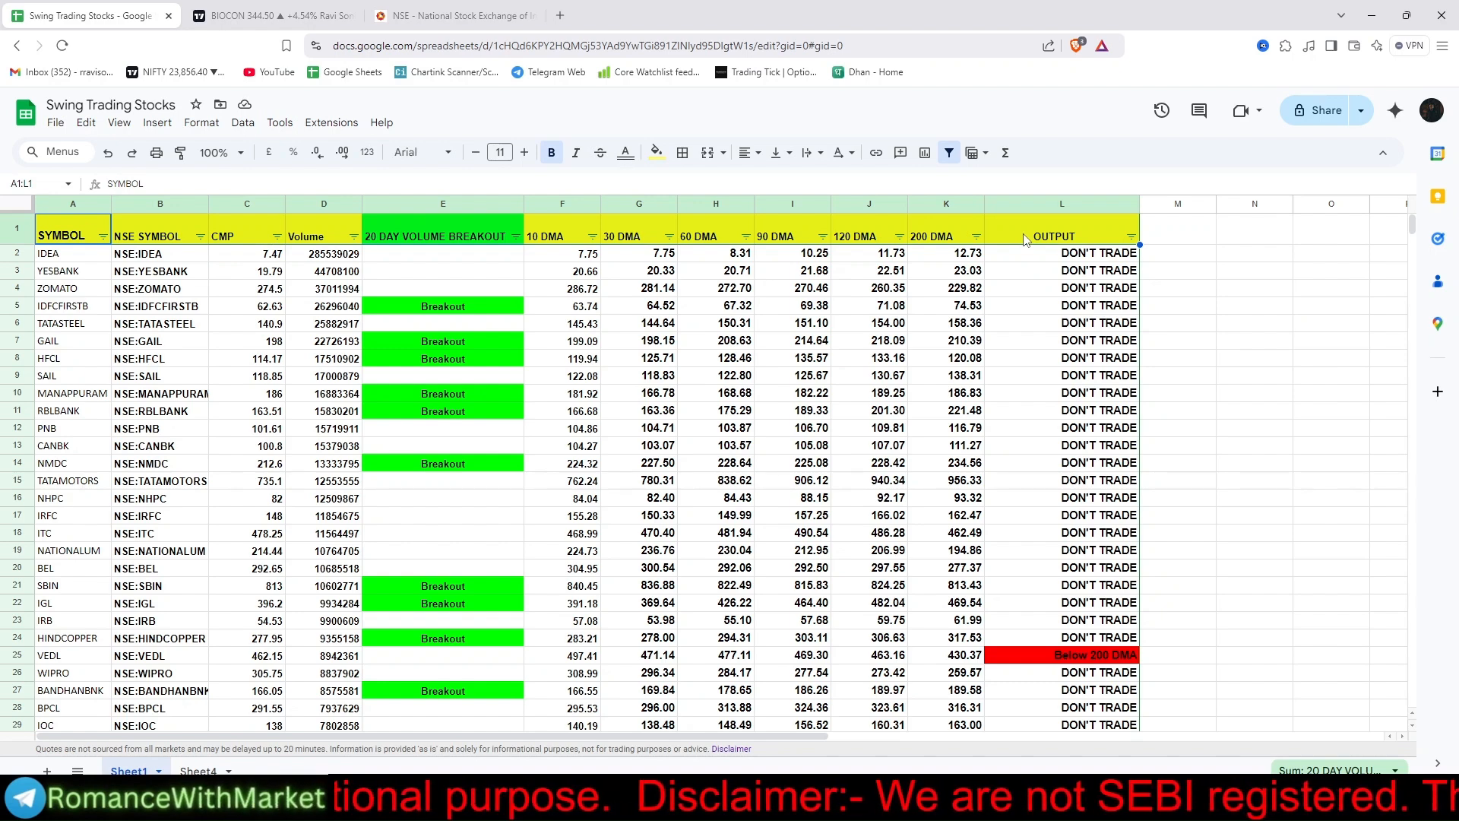
left_click(198, 770)
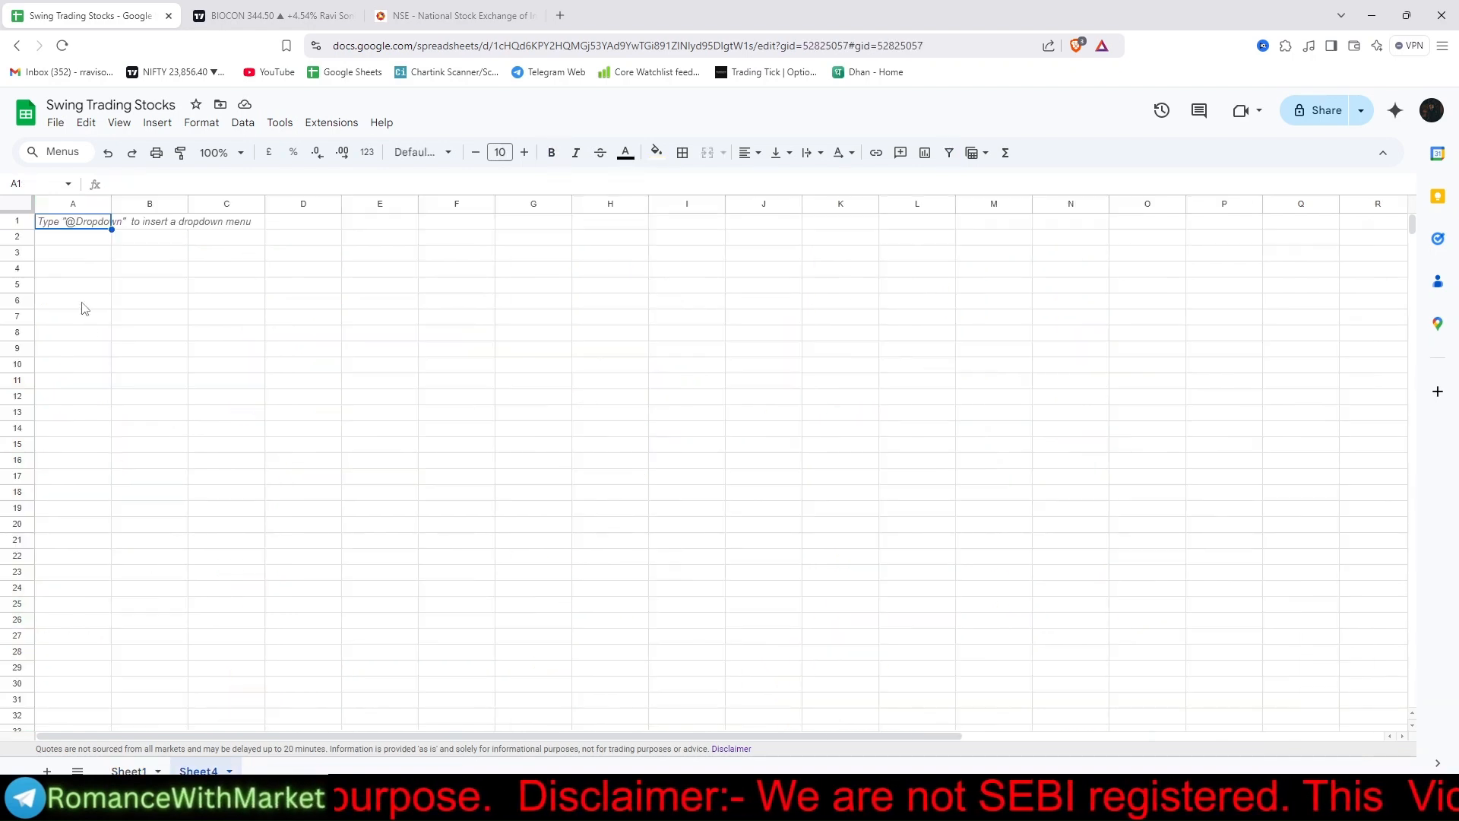
type("SYMBOL\tNSE SYMBOL\tCMP\tVolume\tVOLUME BREAKOUT\t10 DMA\t30 DMA\t60 DMA\t90 DMA\t120 DMA\t200 DMA\tOUTPUT")
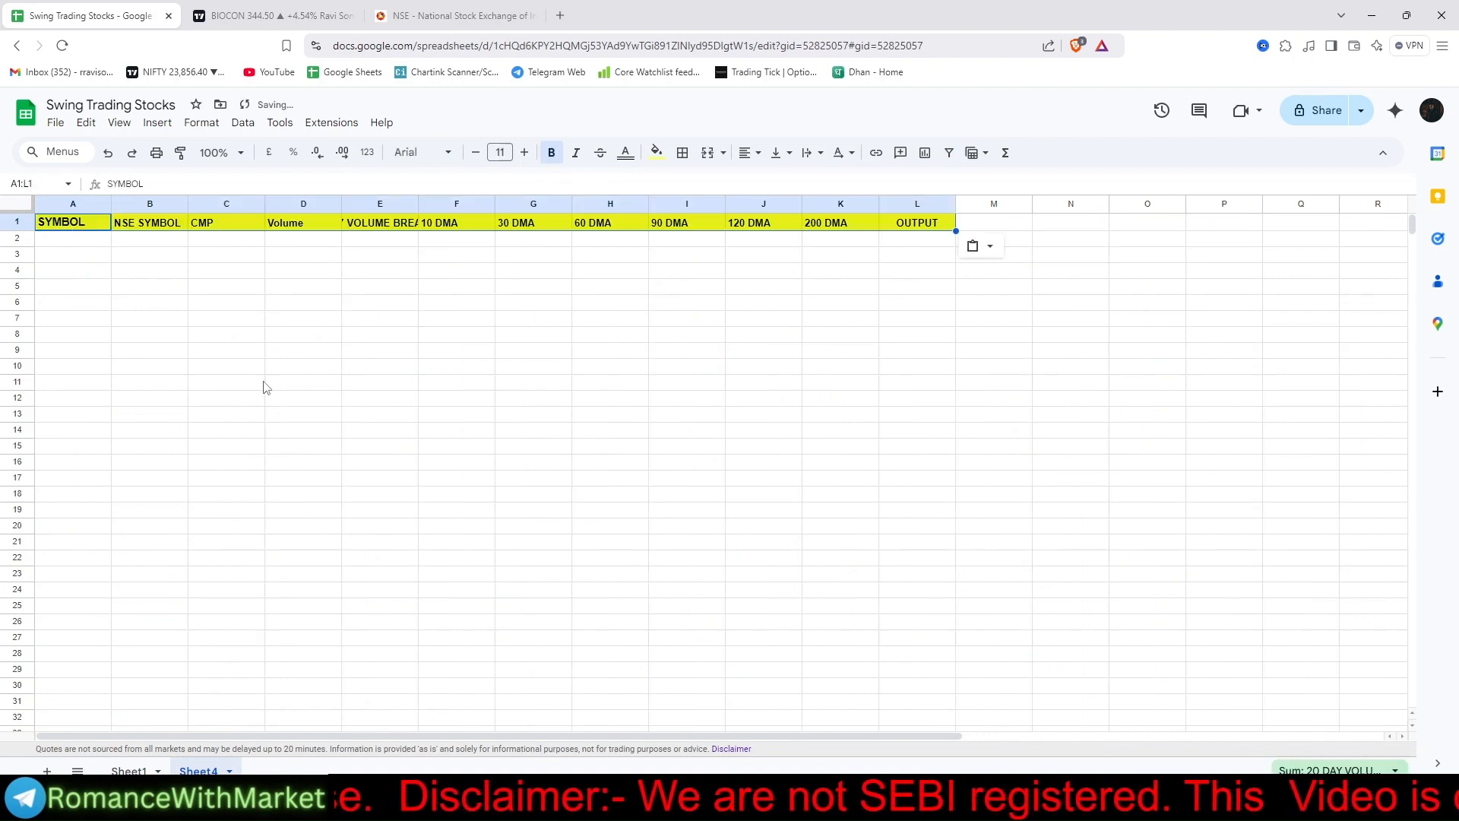
left_click(296, 399)
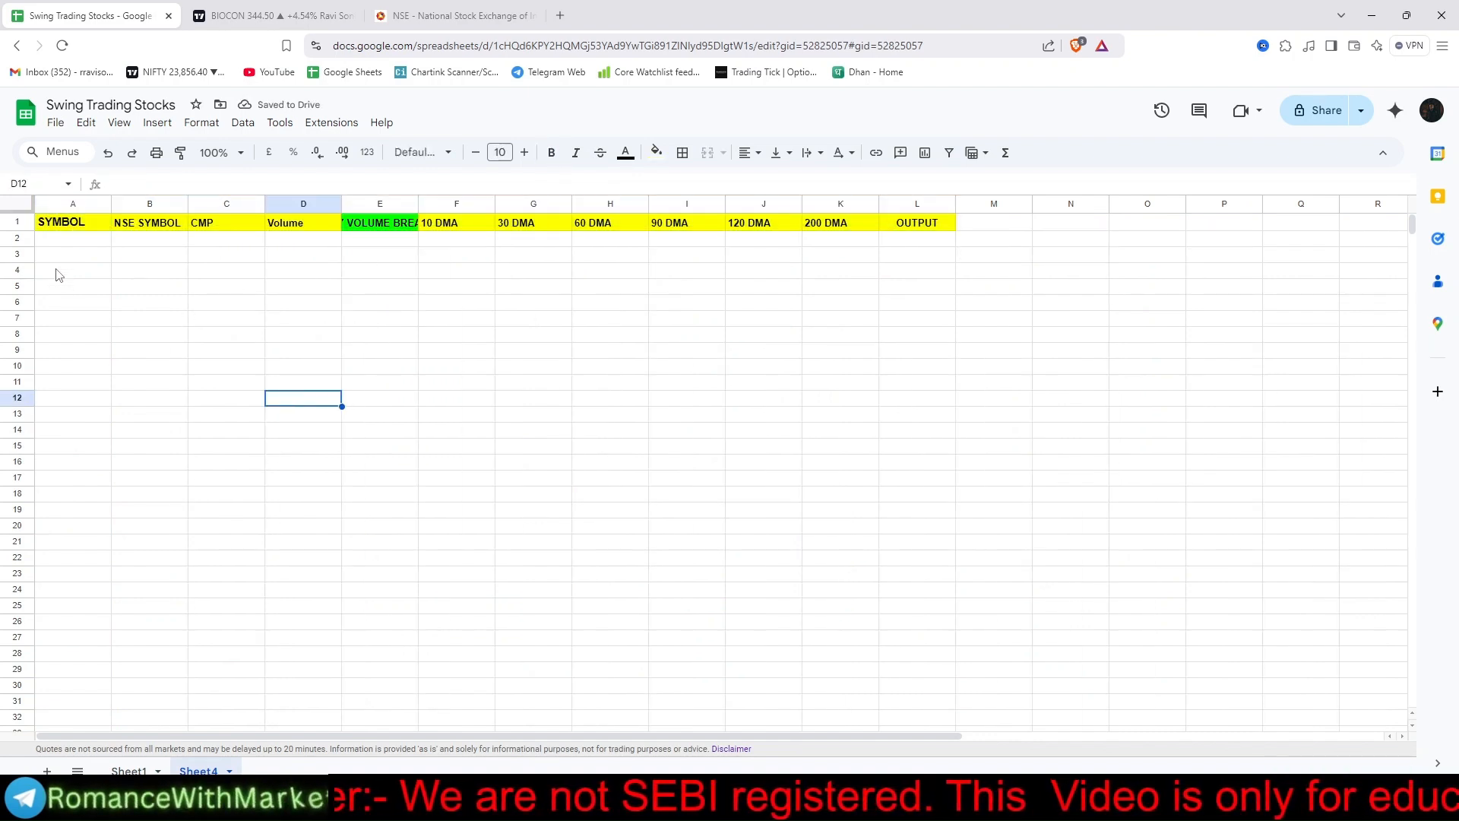
- Switch to the NSE website, open the Equity & SME Market data page and look through the NIFTY 50 stocks
left_click(438, 11)
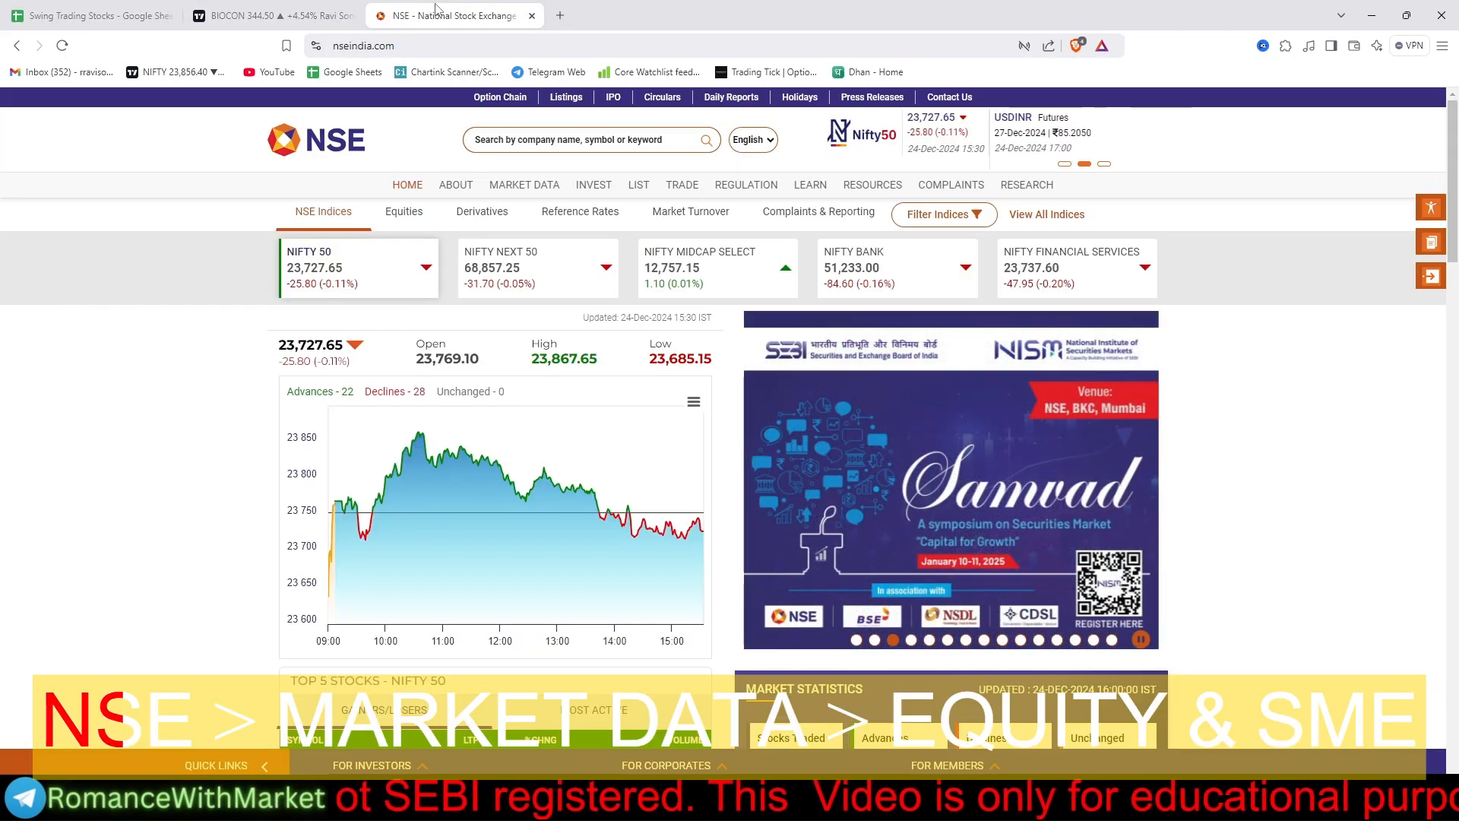
mouse_move(520, 195)
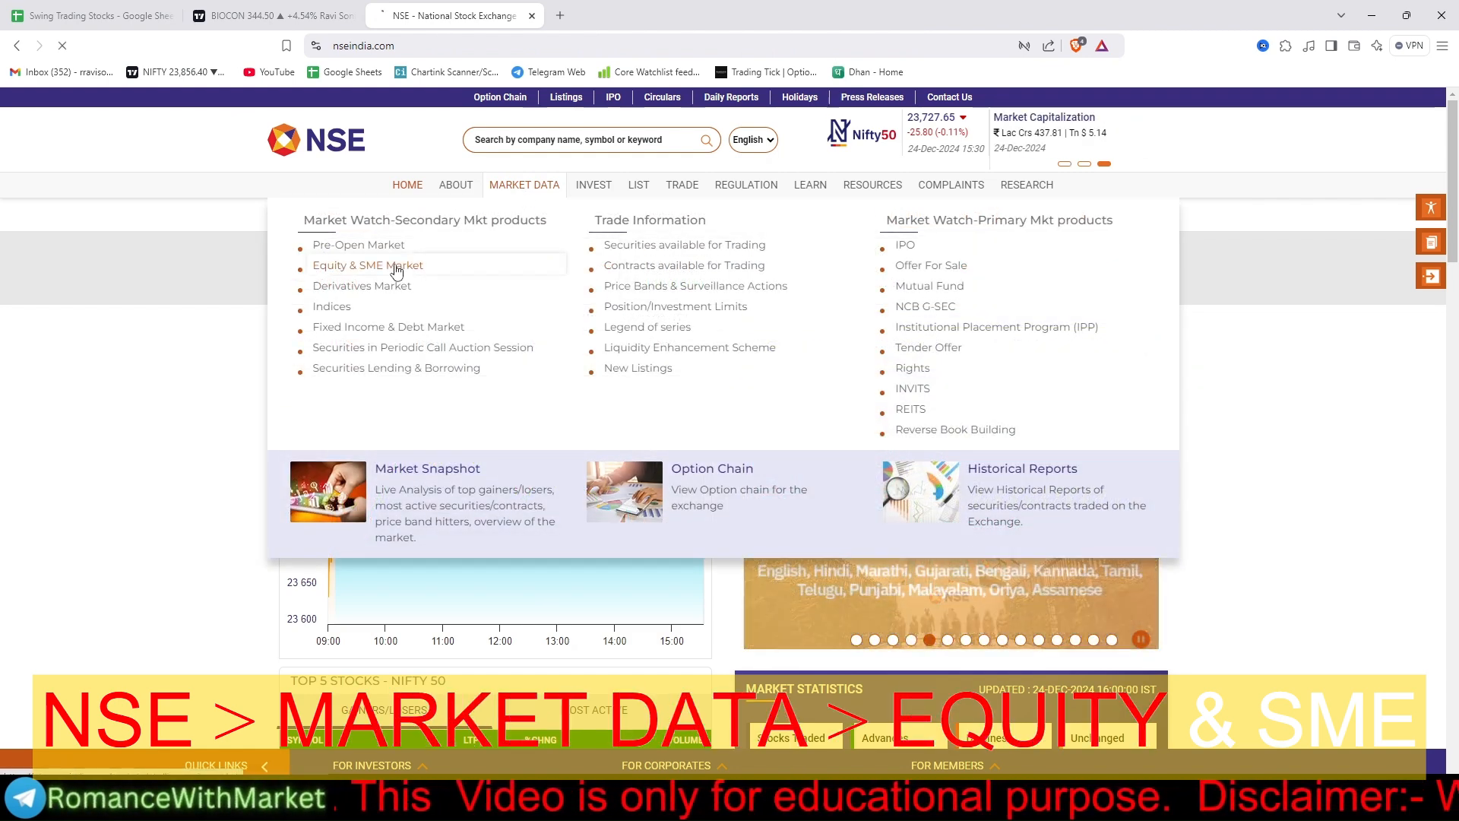
left_click(395, 267)
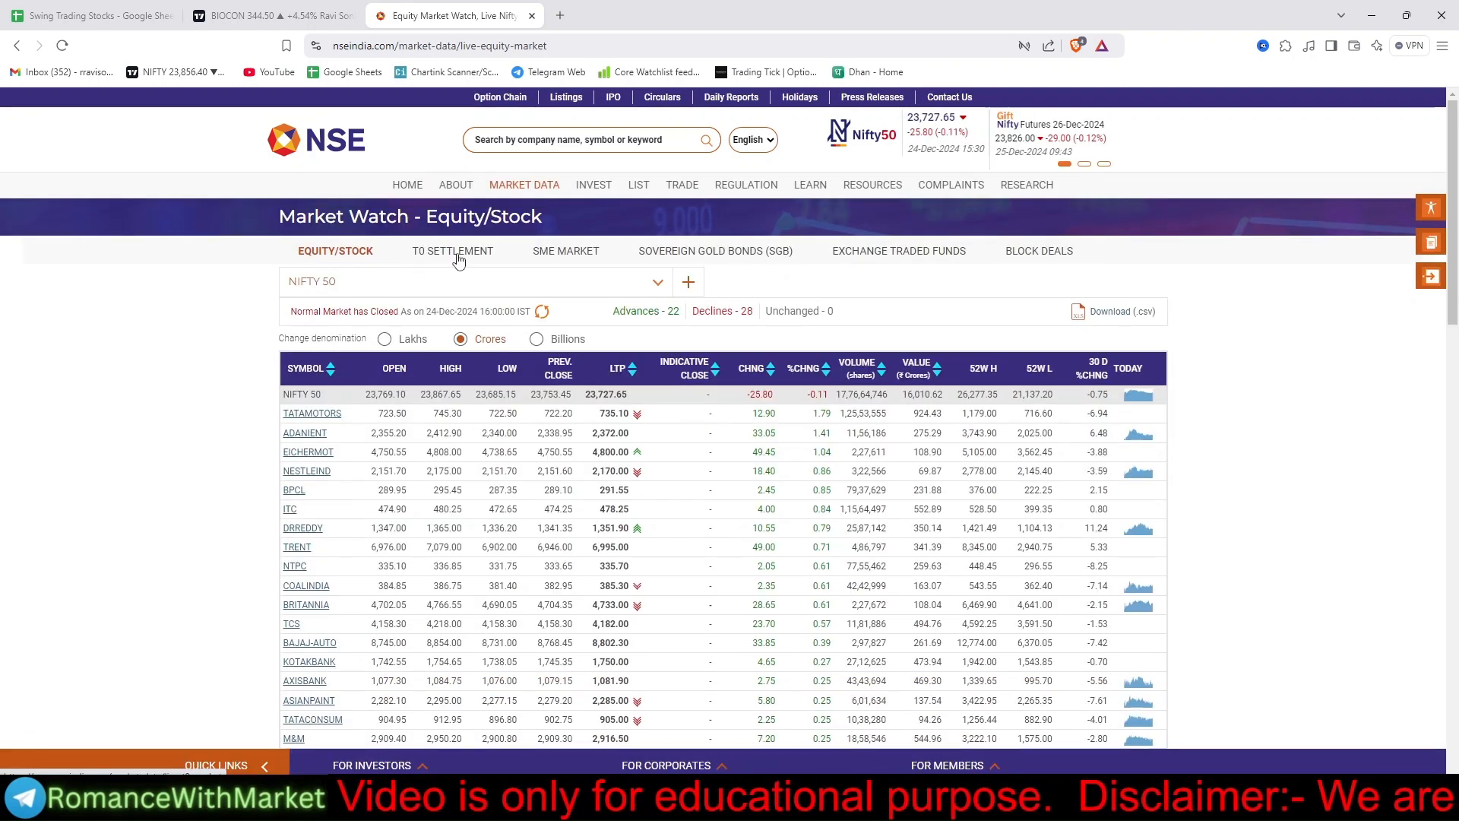
scroll(389, 454, "down", 1)
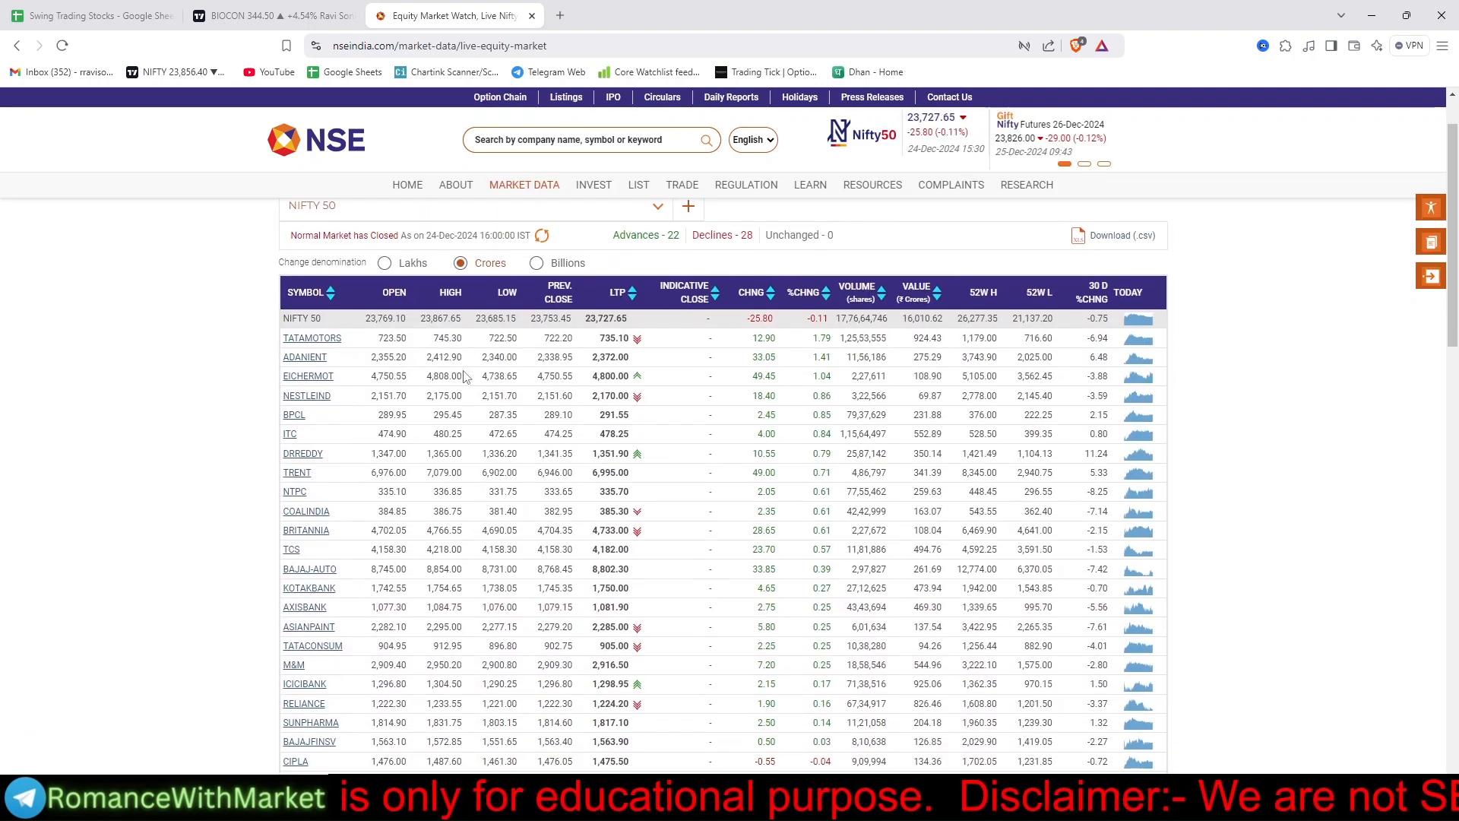
scroll(384, 235, "up", 1)
scroll(617, 313, "down", 5)
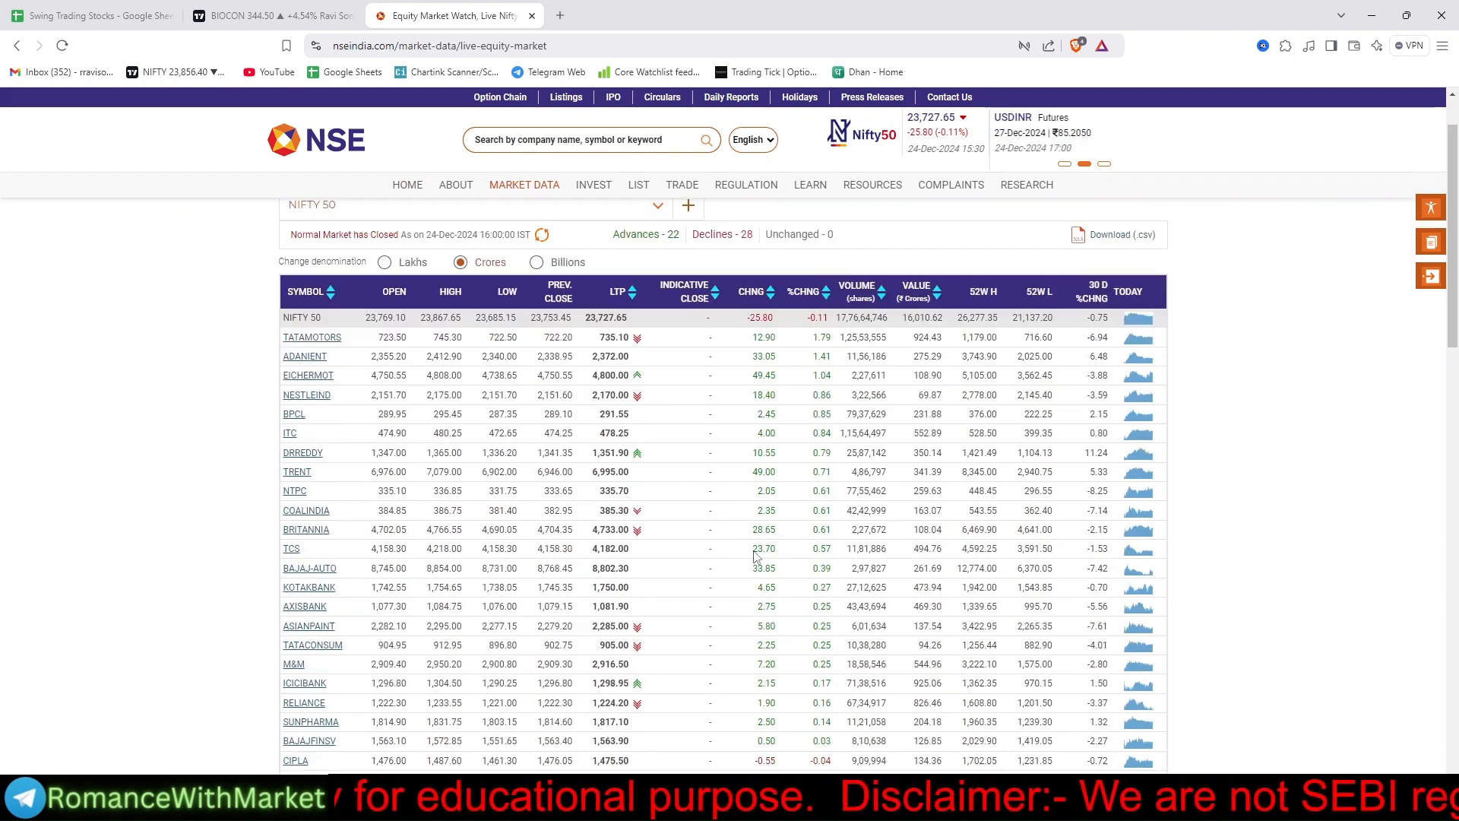
scroll(754, 557, "down", 3)
scroll(546, 491, "up", 8)
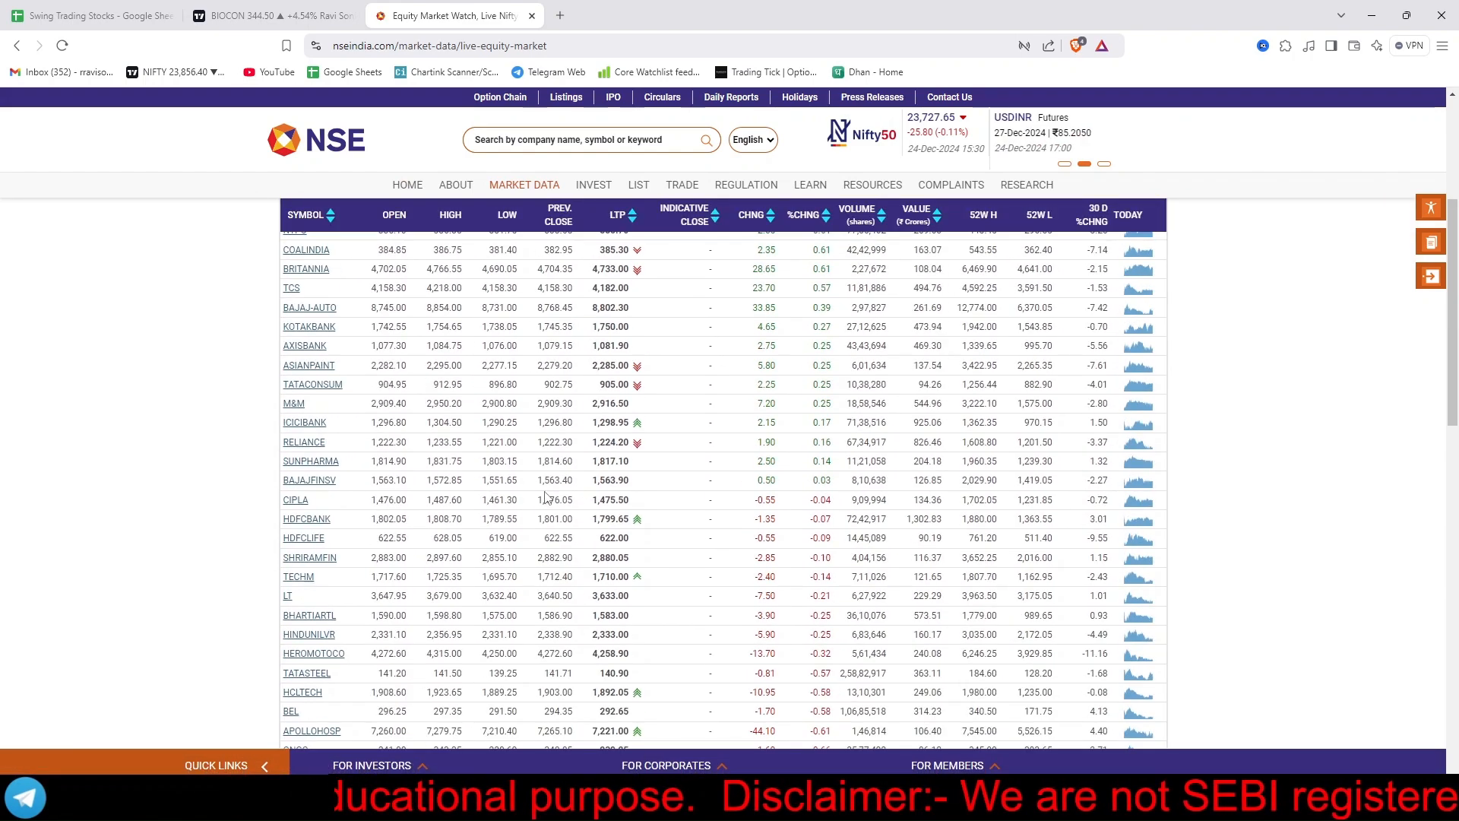
- View the NIFTY NEXT 50 stocks, browse the other available indices and return to NIFTY 50
left_click(658, 285)
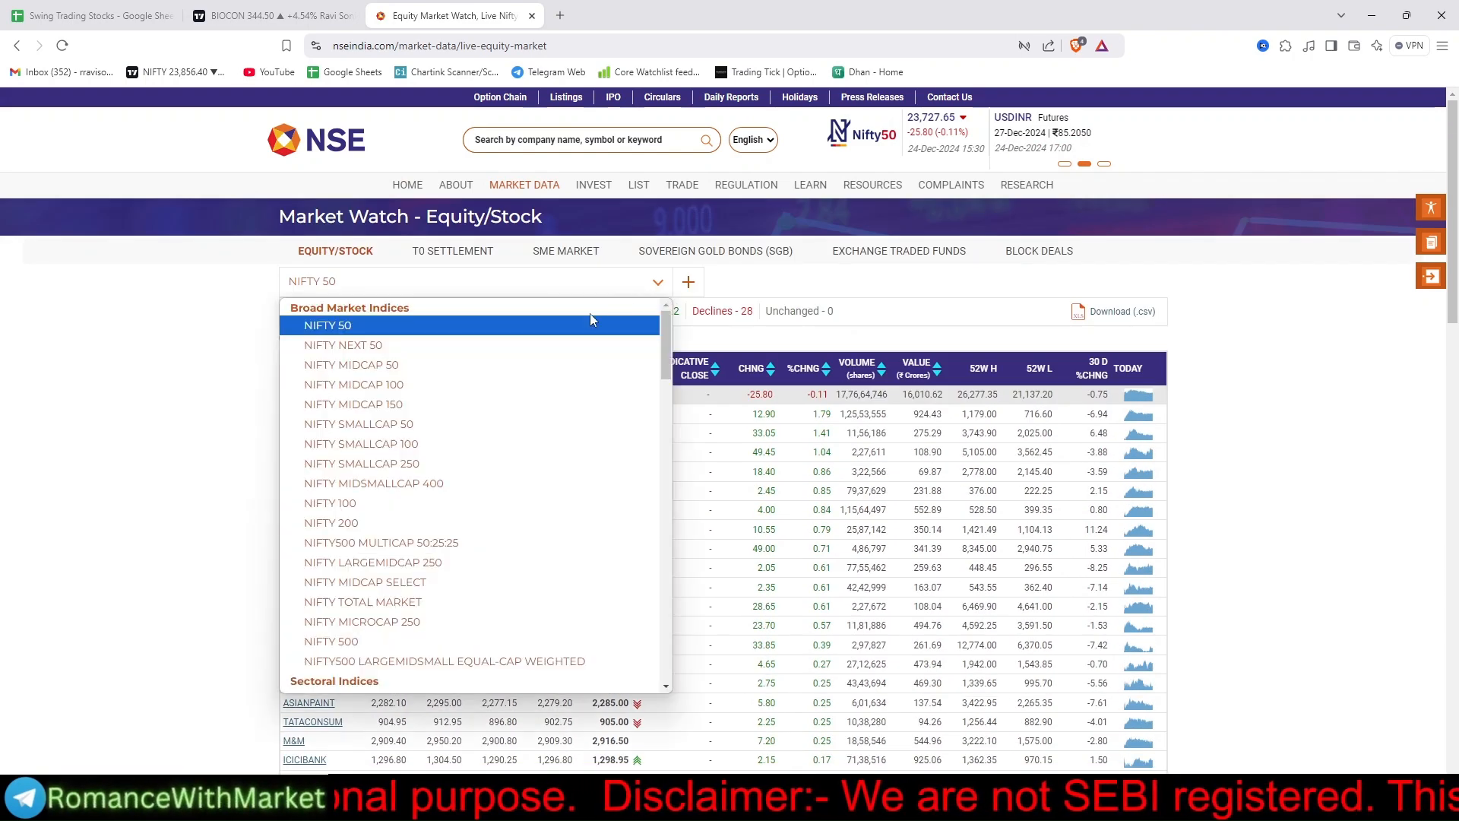
left_click(535, 345)
scroll(572, 549, "down", 7)
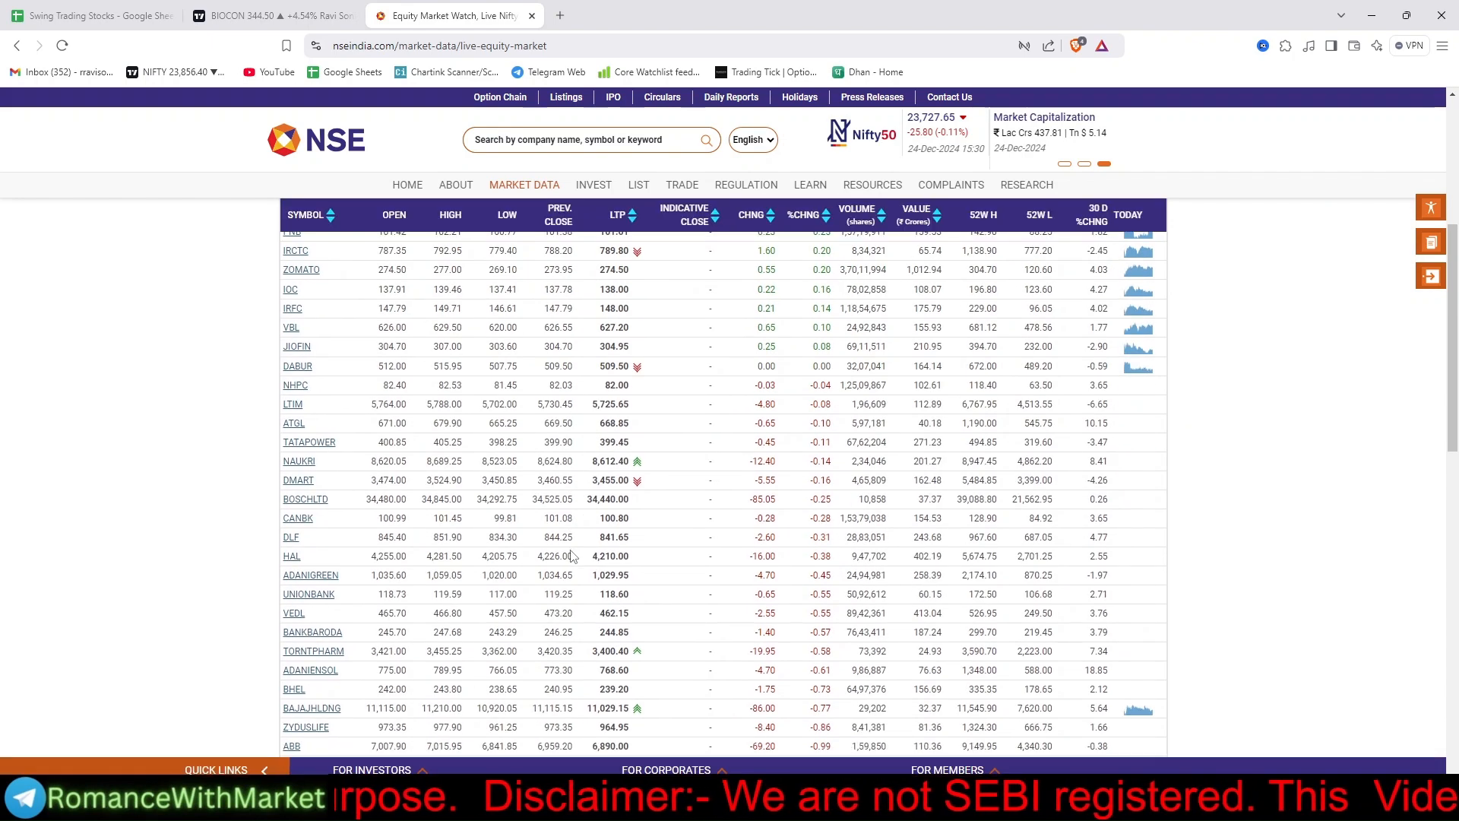
scroll(571, 549, "up", 8)
left_click(658, 282)
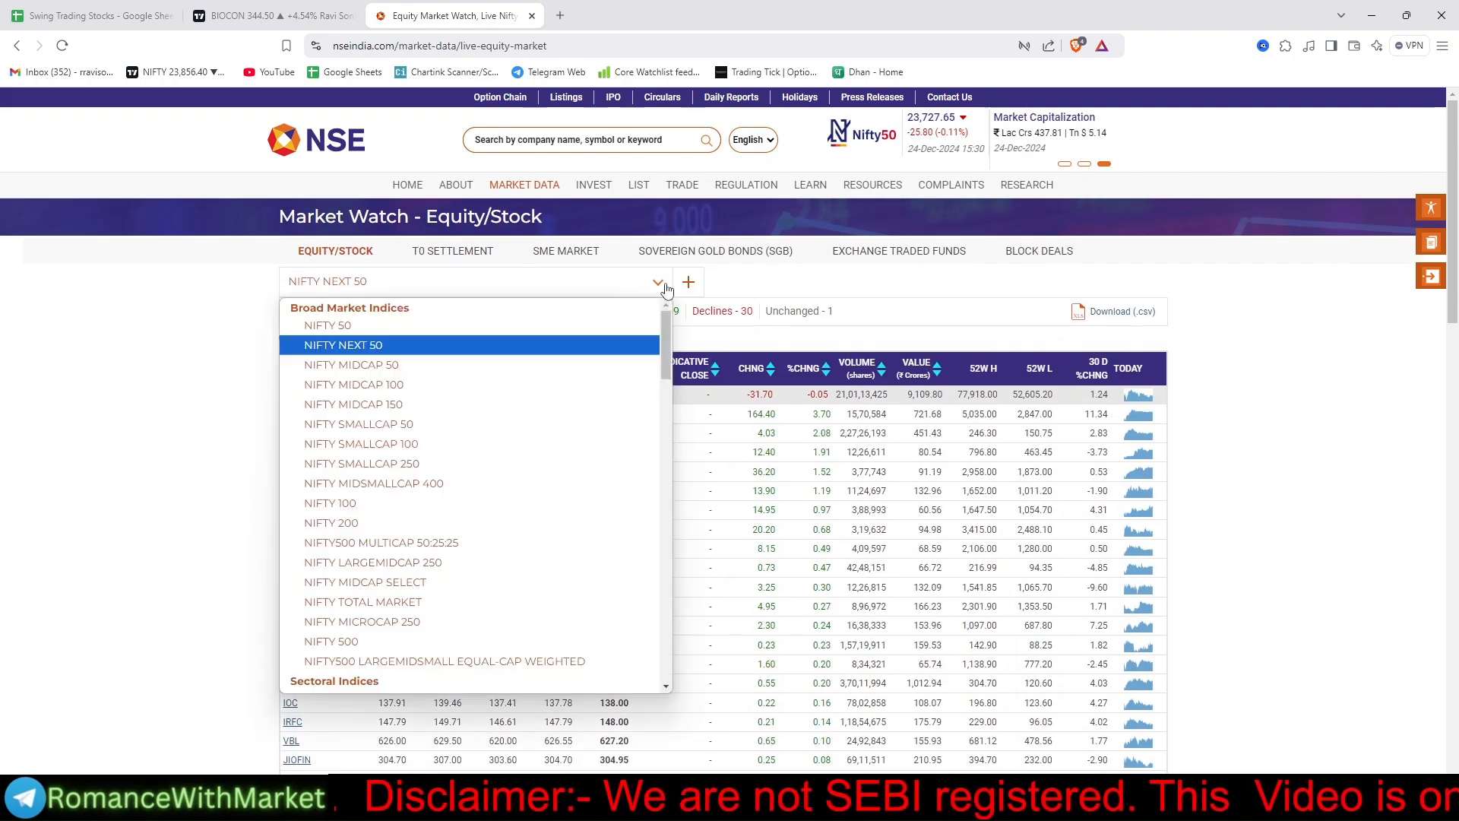
scroll(530, 496, "down", 4)
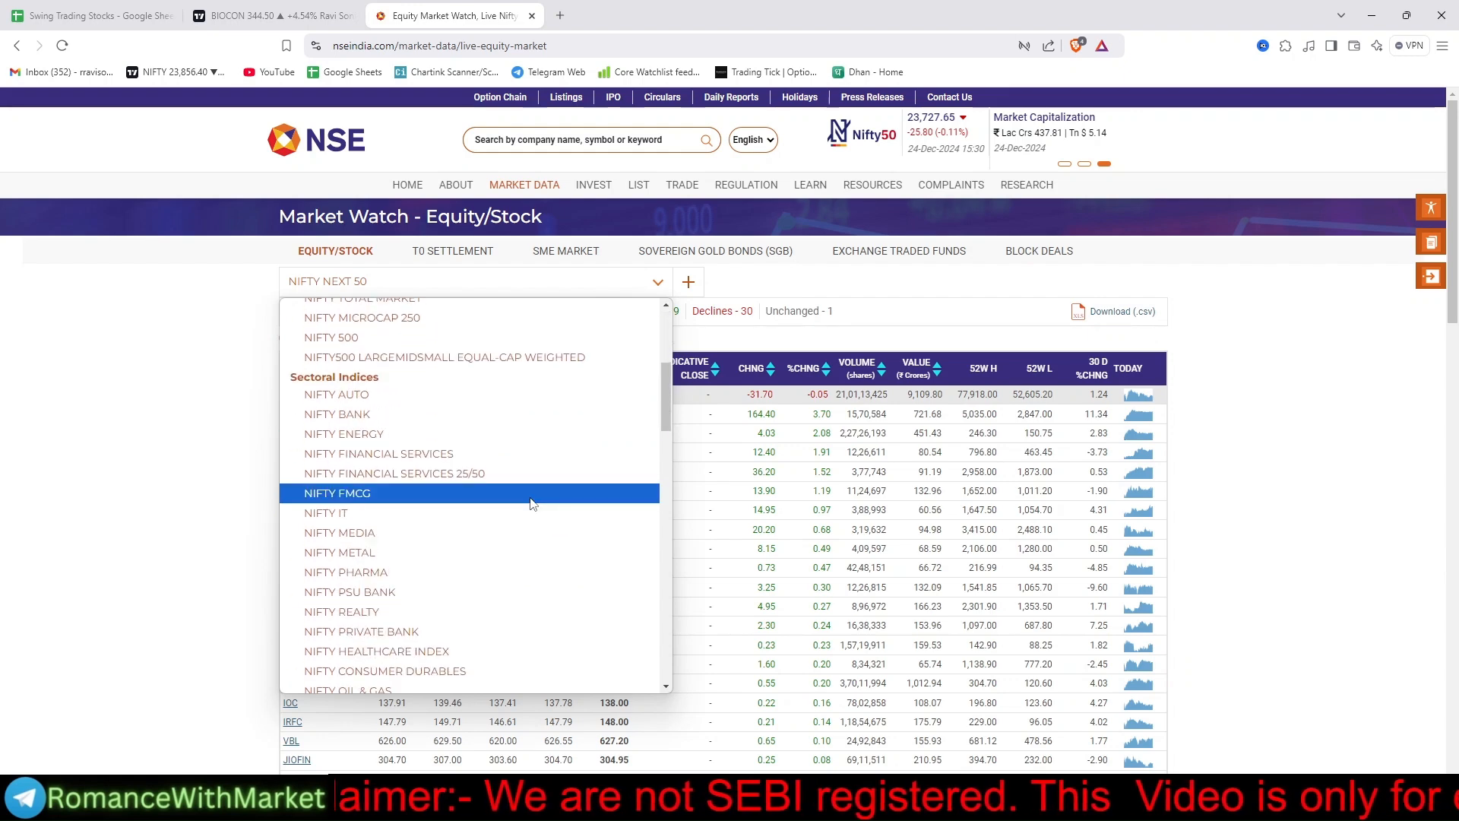
scroll(531, 504, "up", 4)
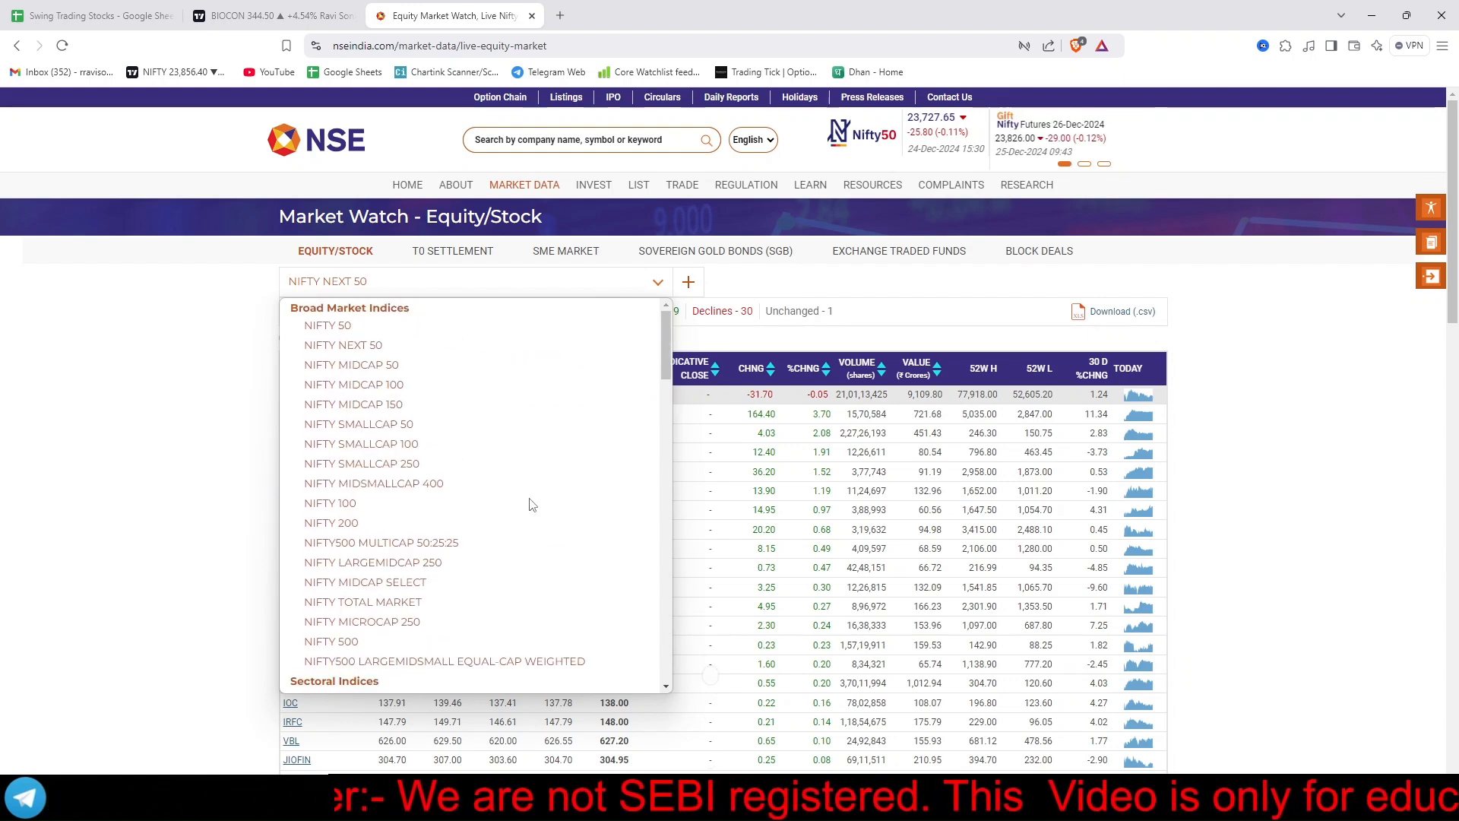
left_click(344, 330)
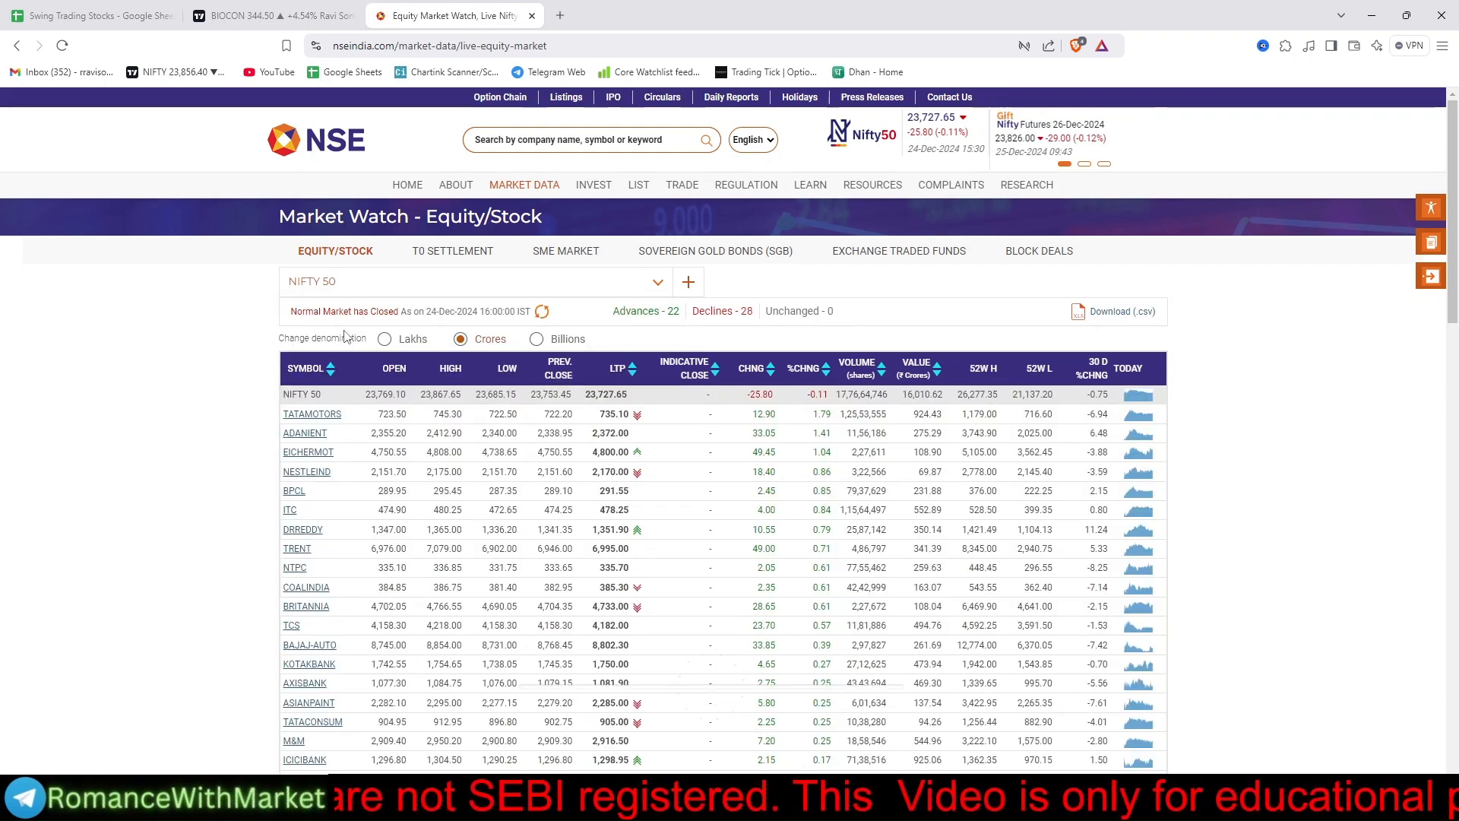
- Download the NIFTY 50 table as MW-NIFTY-50-25-Dec-2024.csv and open the file in Excel
left_click(1099, 313)
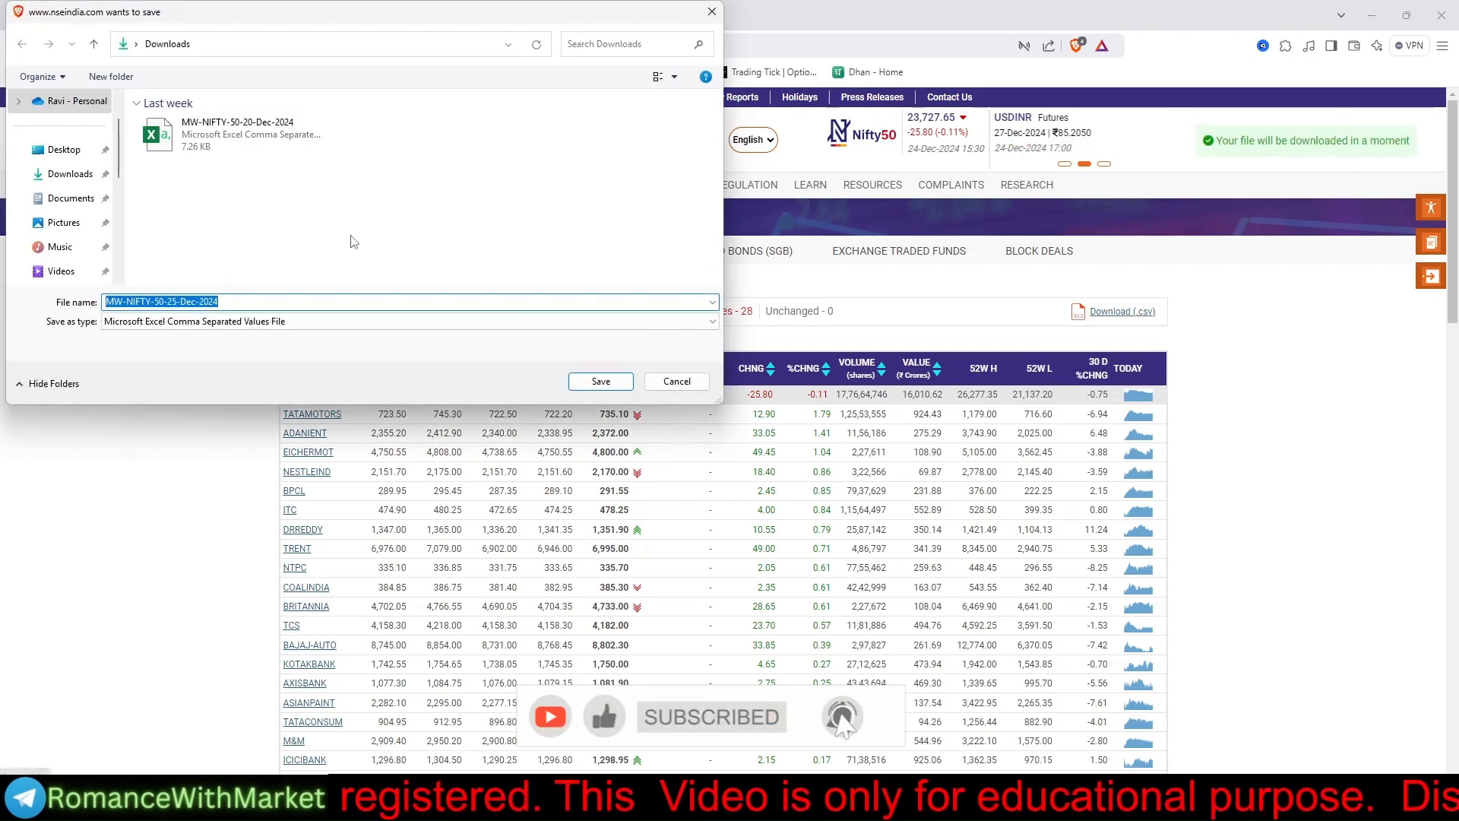
left_click(600, 380)
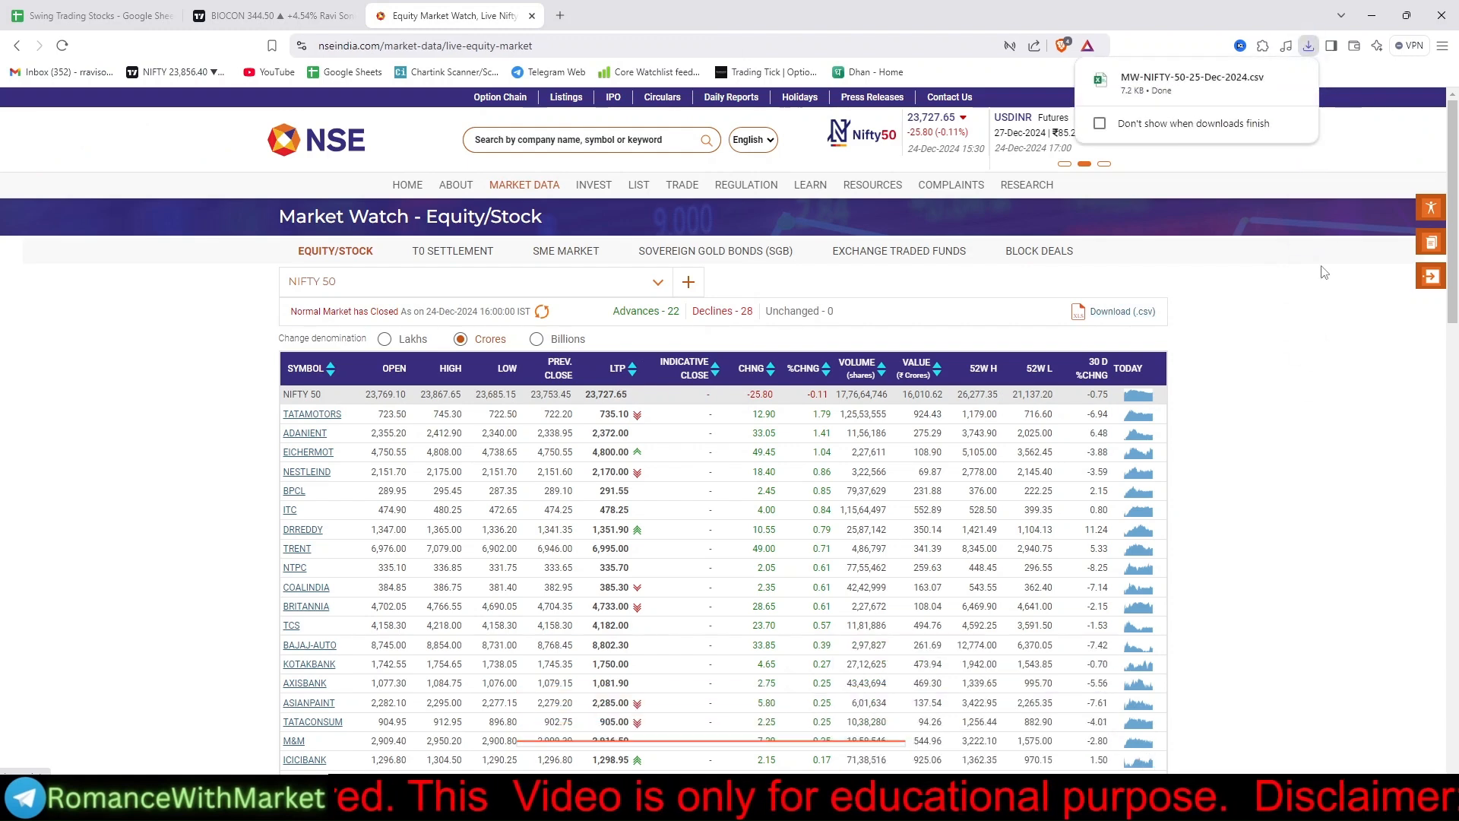
left_click(1163, 89)
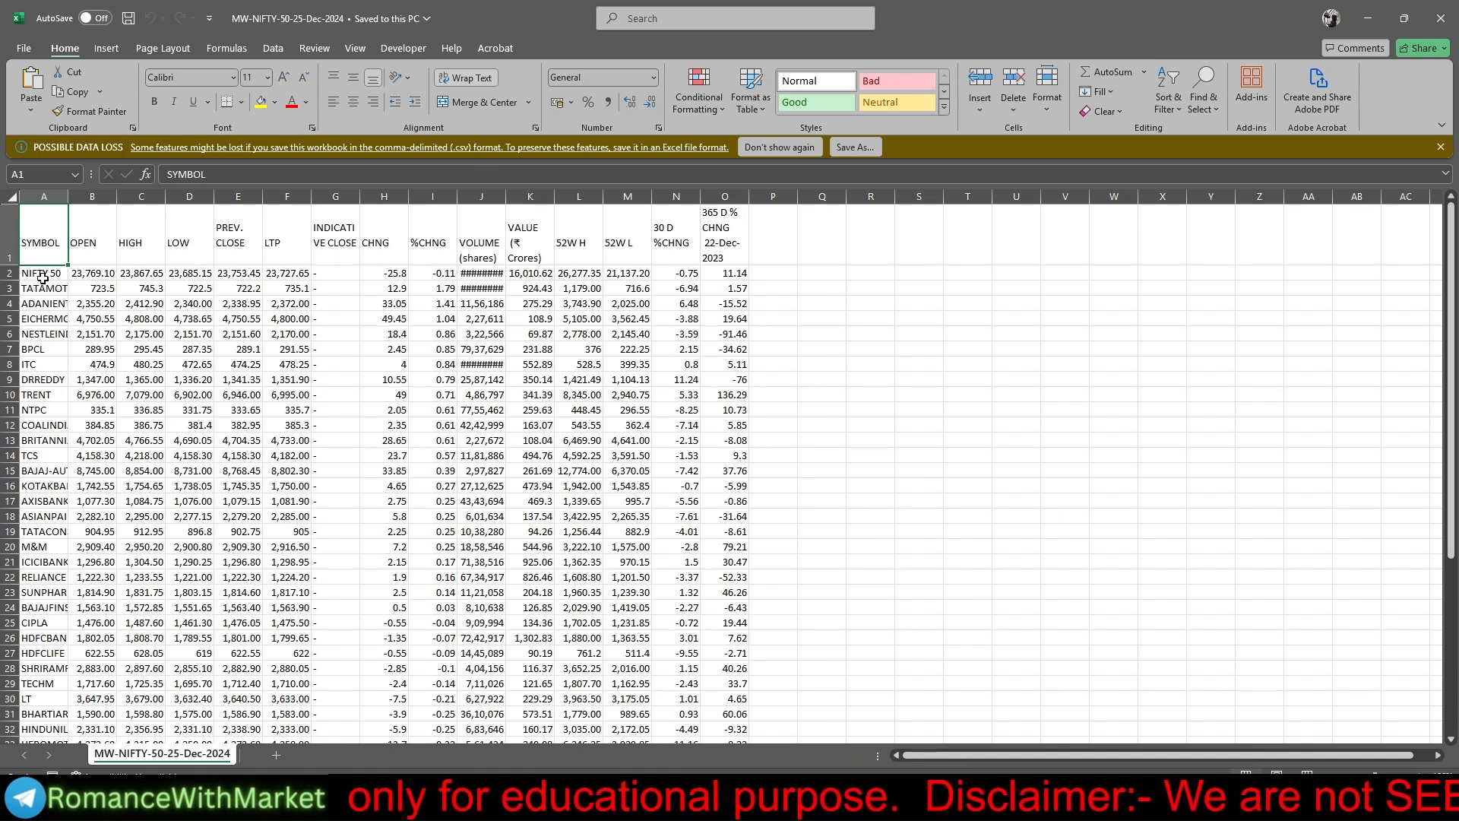
- Copy the stock symbols from TATAMOTORS in A3 down to POWERGRID in A52, leaving out the NIFTY 50 row
left_click_drag(47, 289, 45, 379)
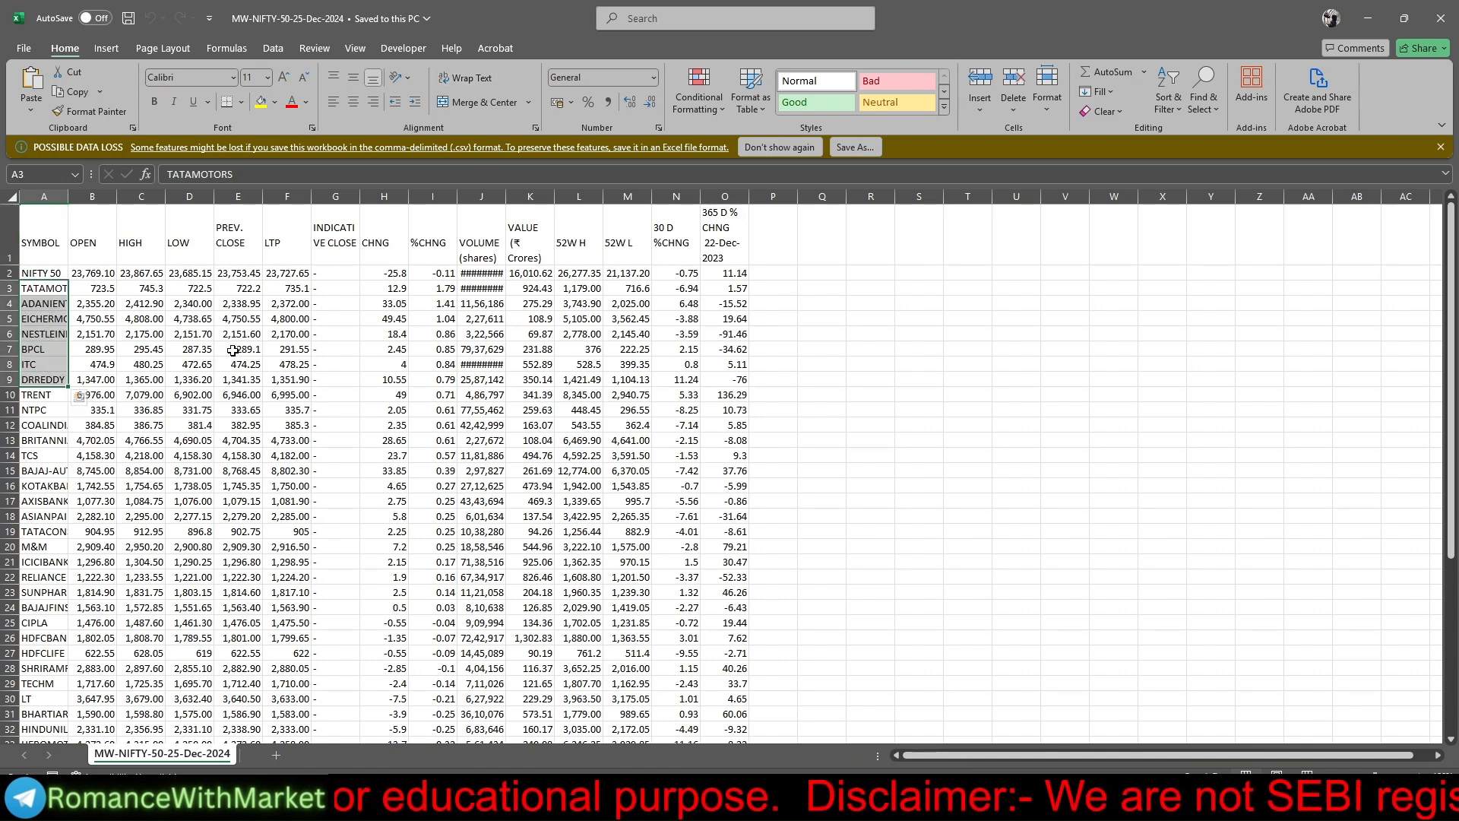
left_click(180, 395)
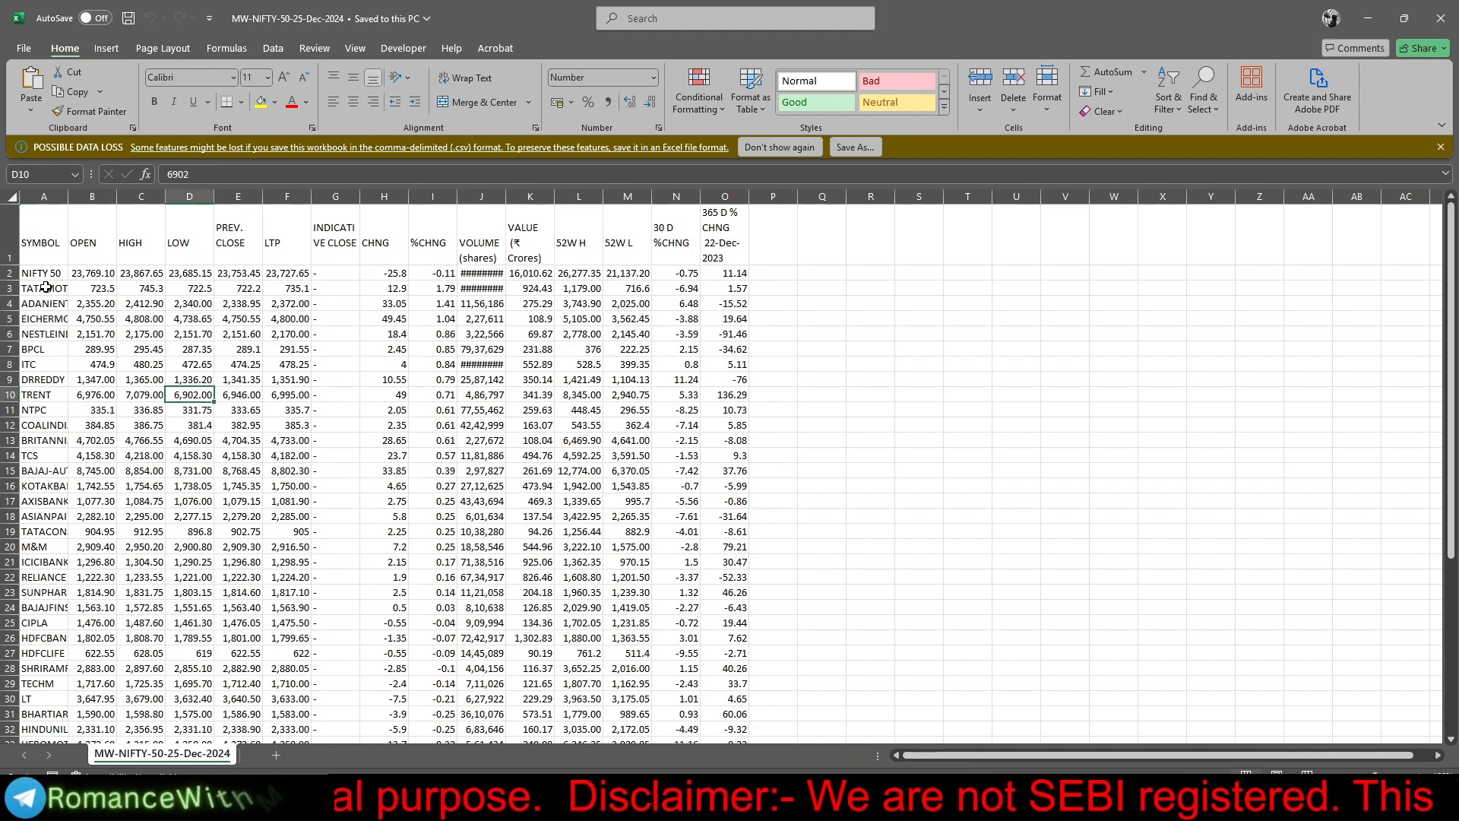
left_click_drag(45, 288, 43, 713)
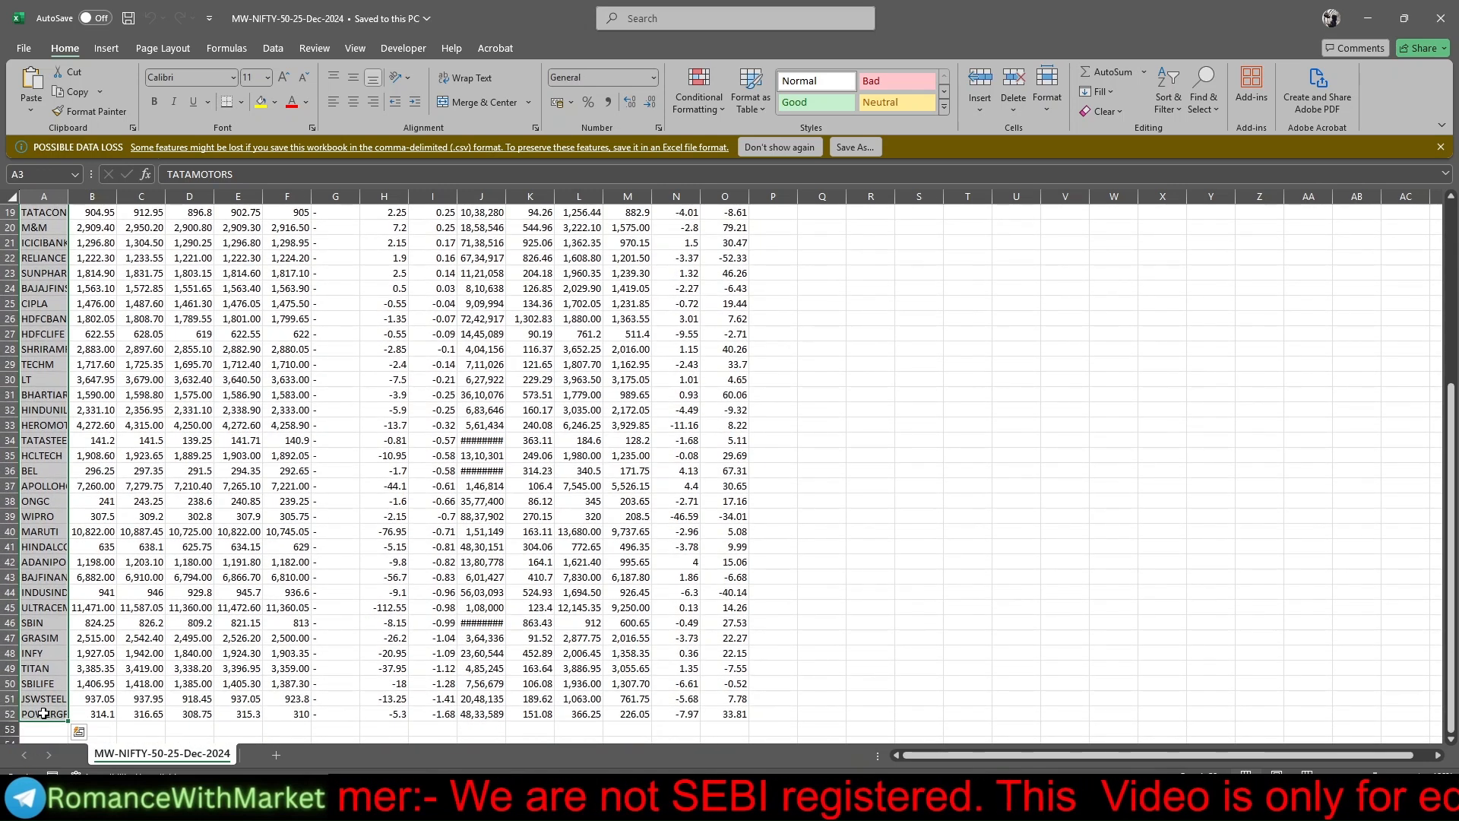
key("ctrl+c")
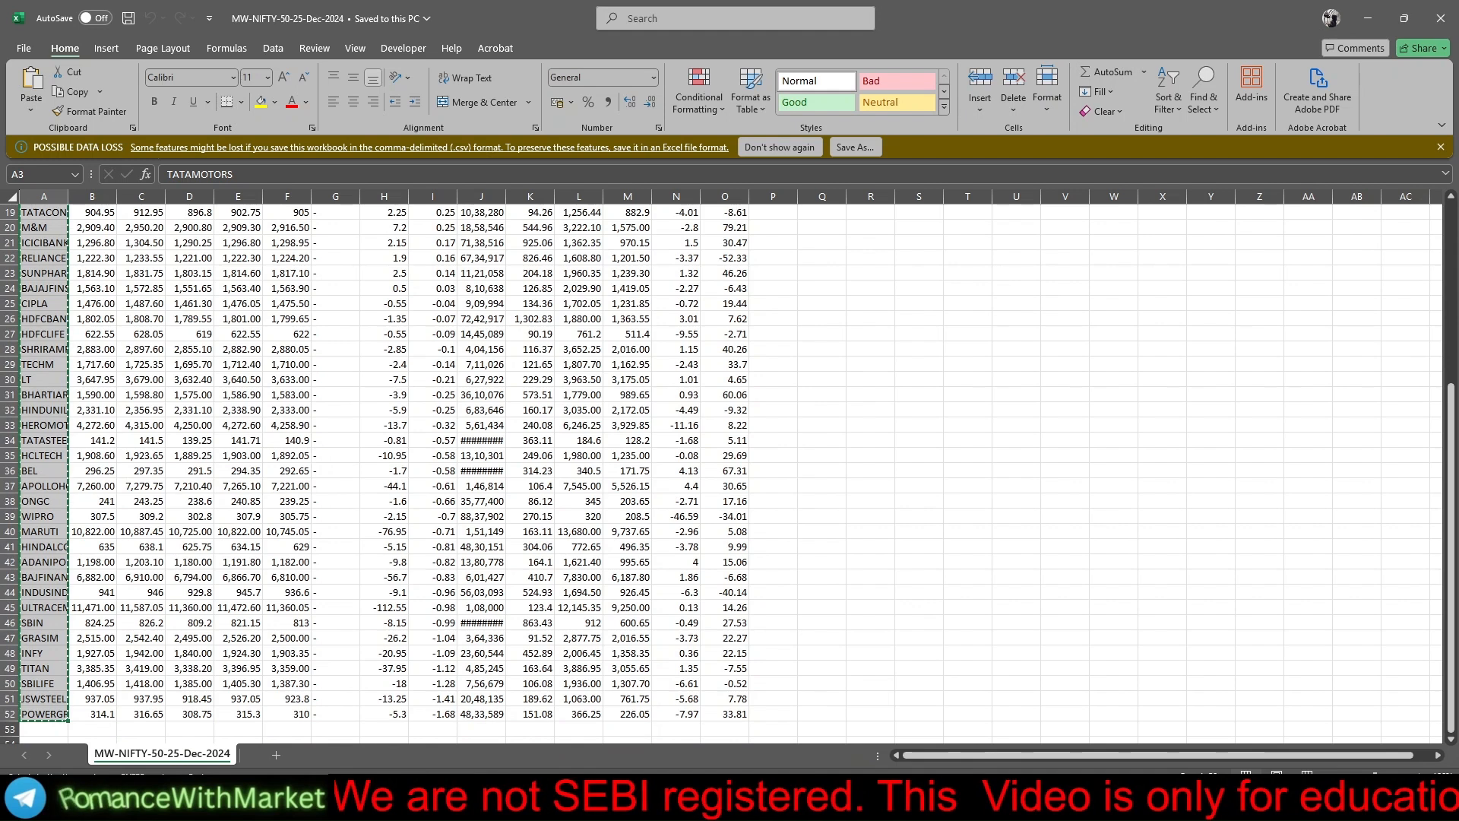
- Switch back to the Swing Trading Stocks spreadsheet and paste the copied symbols into Sheet4 starting at A2
left_click(917, 803)
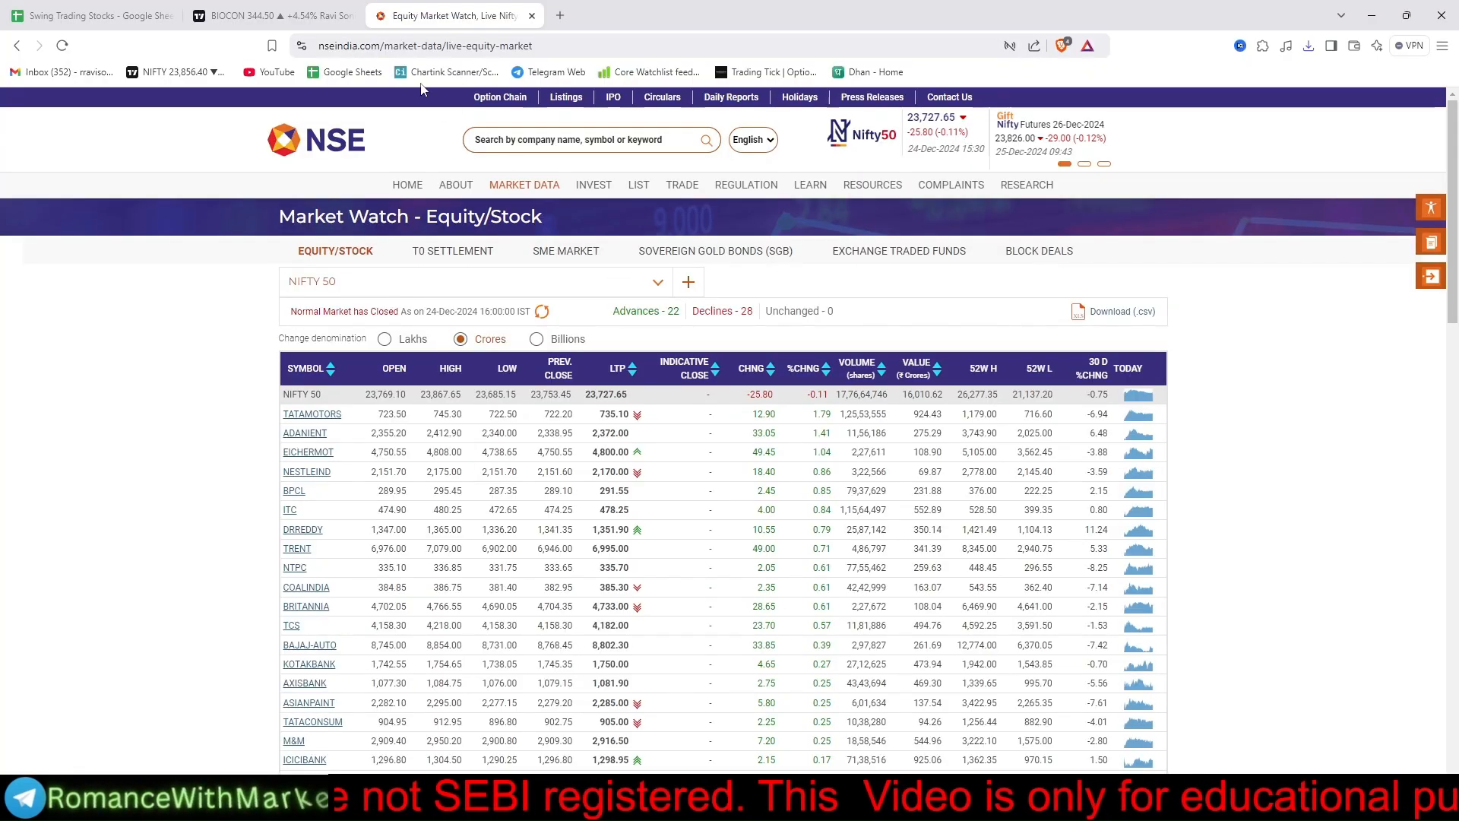
left_click(91, 15)
left_click(58, 240)
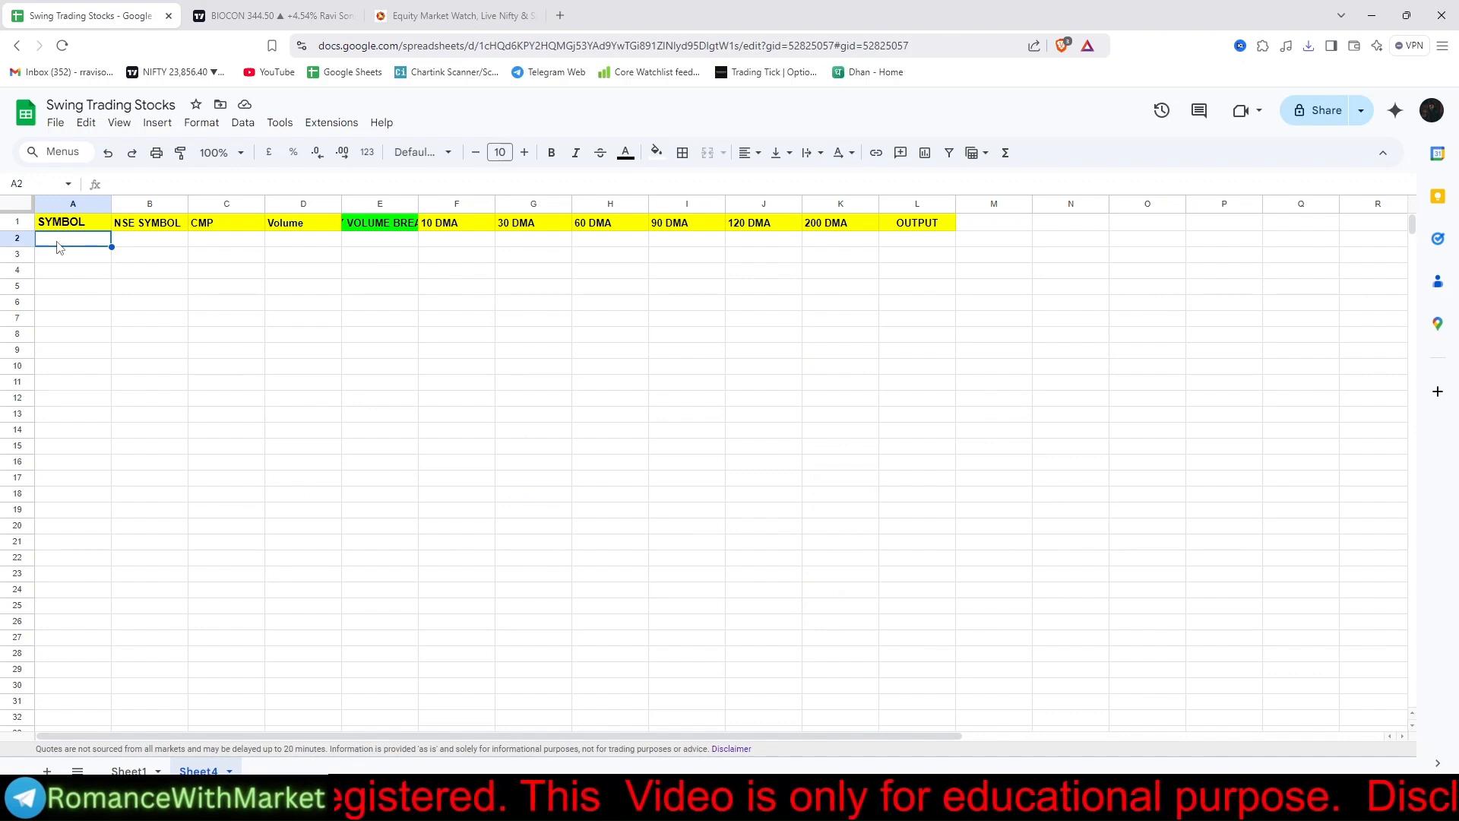
key("ctrl+v")
left_click(161, 251)
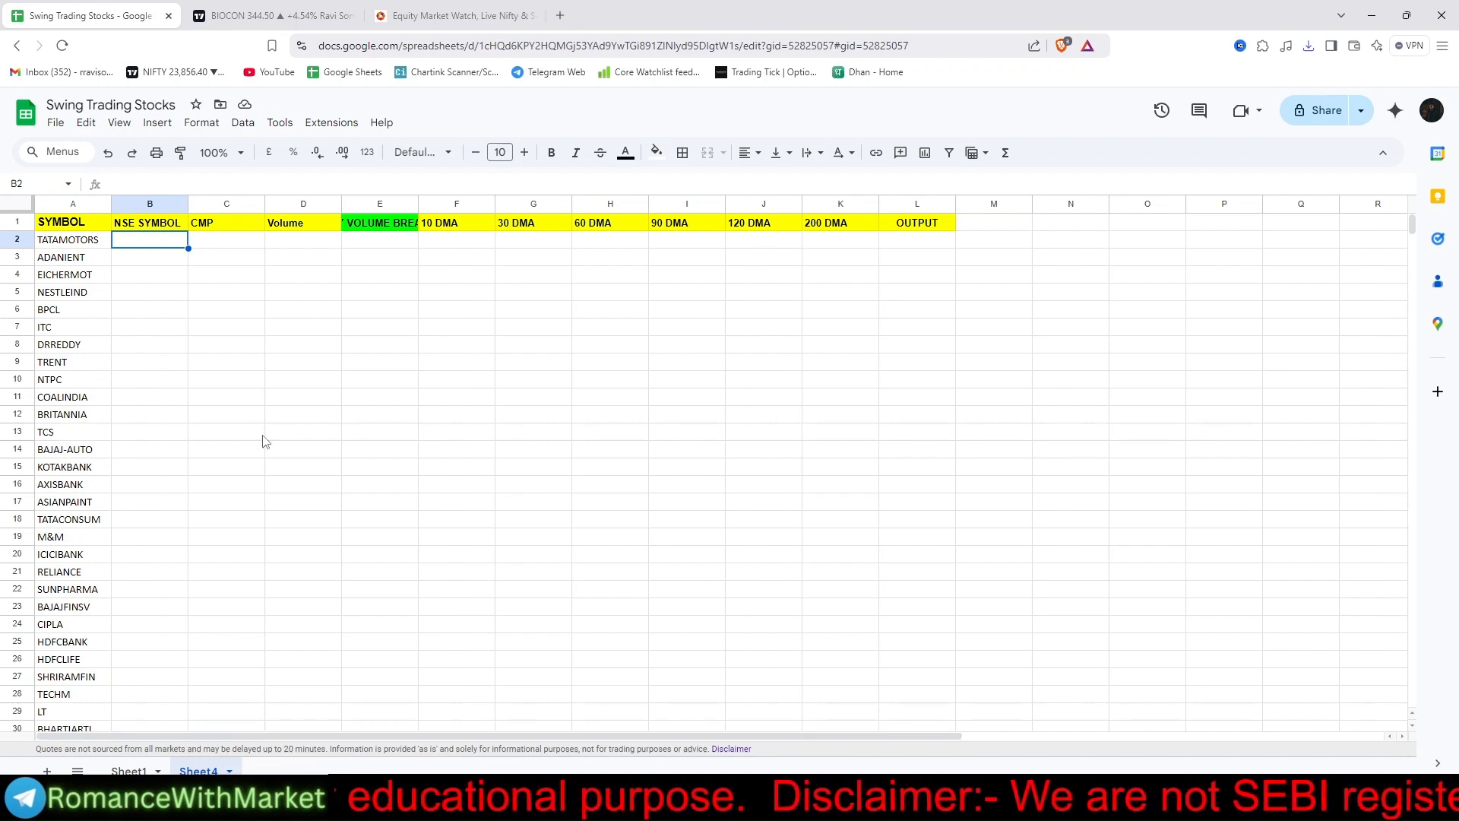
- Copy the NSE symbol formula ="NSE:"&A2 from cell B2 of Sheet1
left_click(128, 771)
left_click(147, 259)
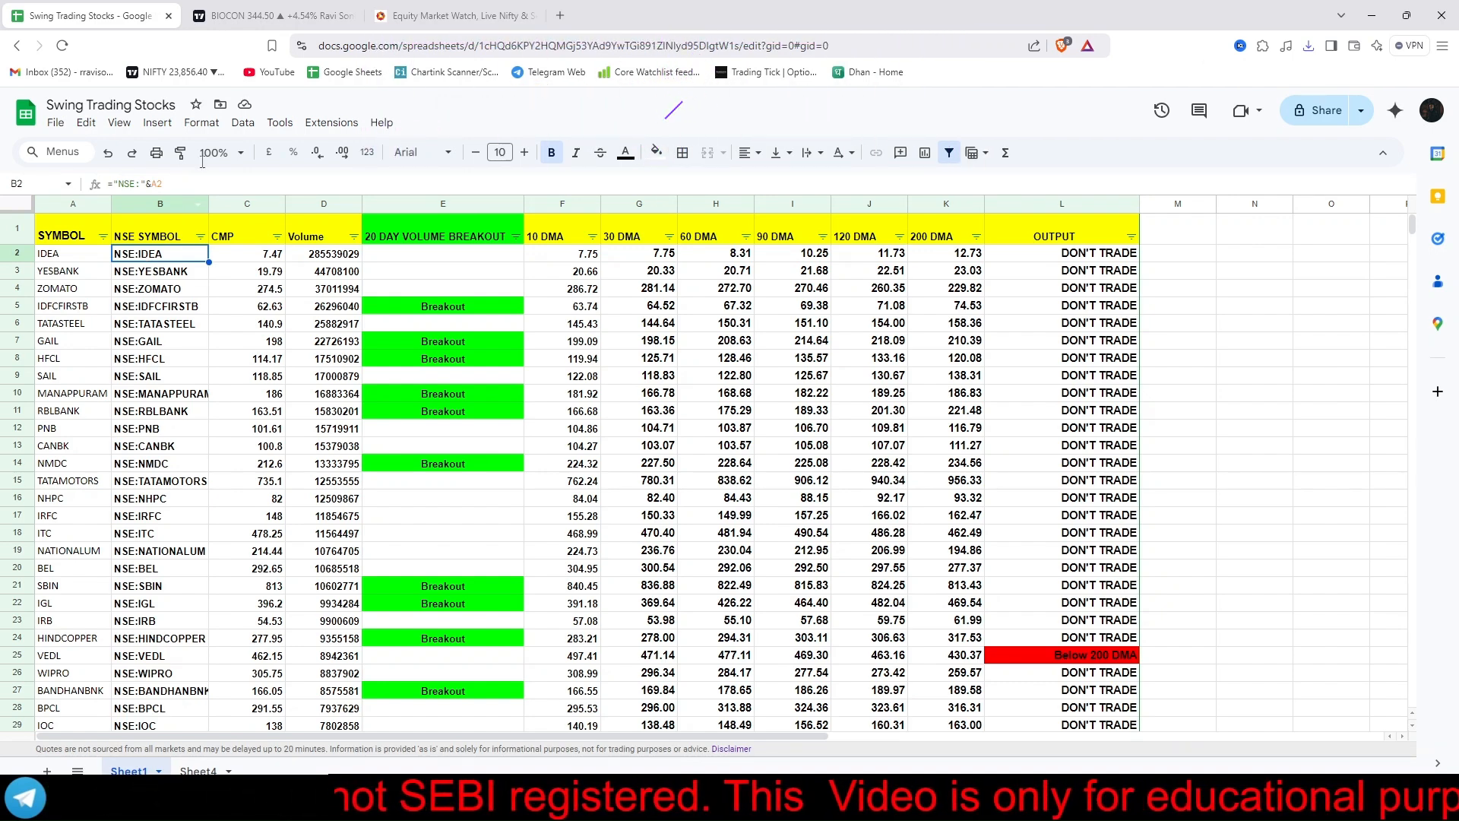
left_click(198, 183)
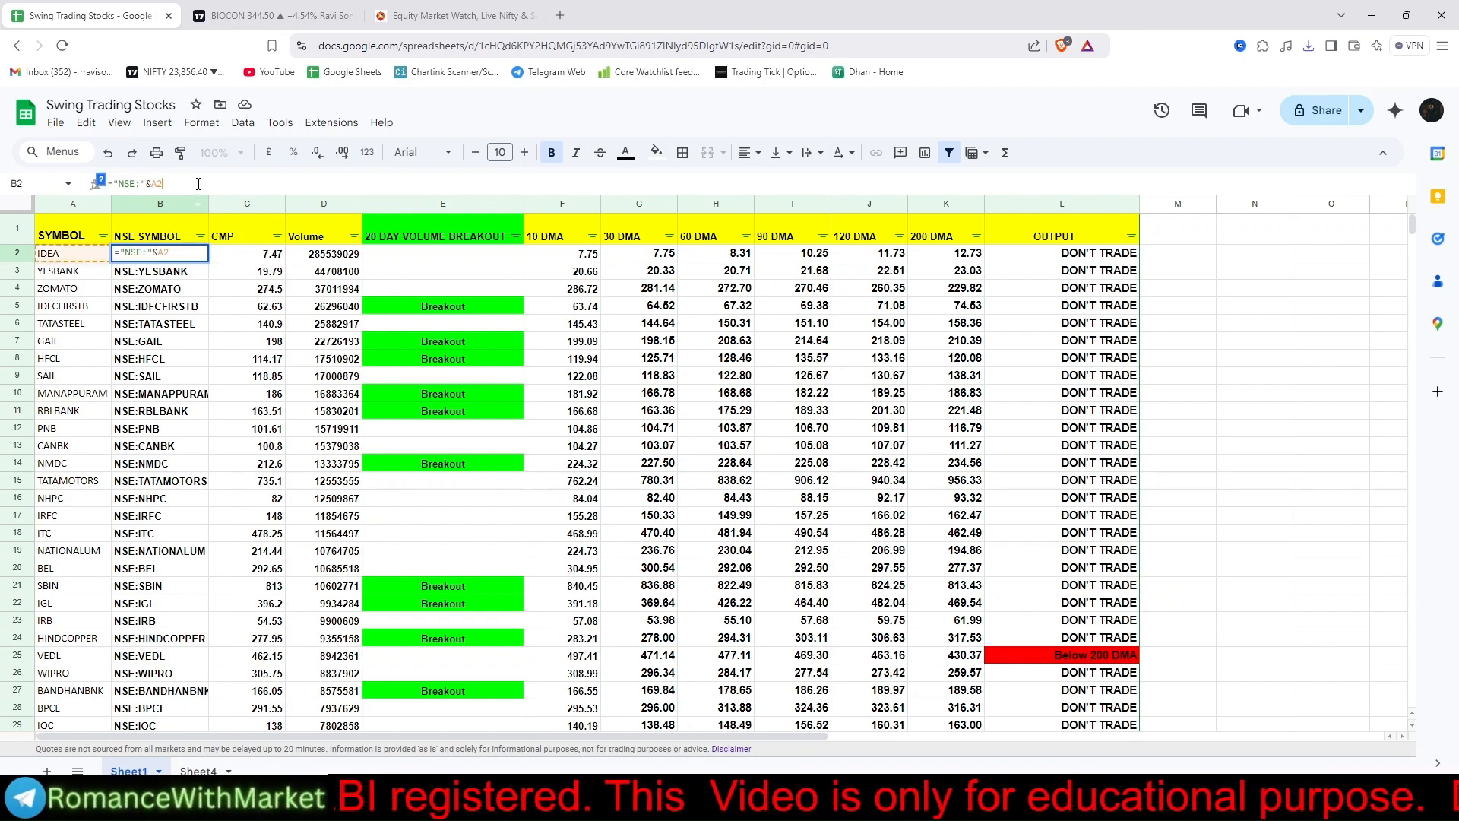
key("ctrl+a")
key("Return")
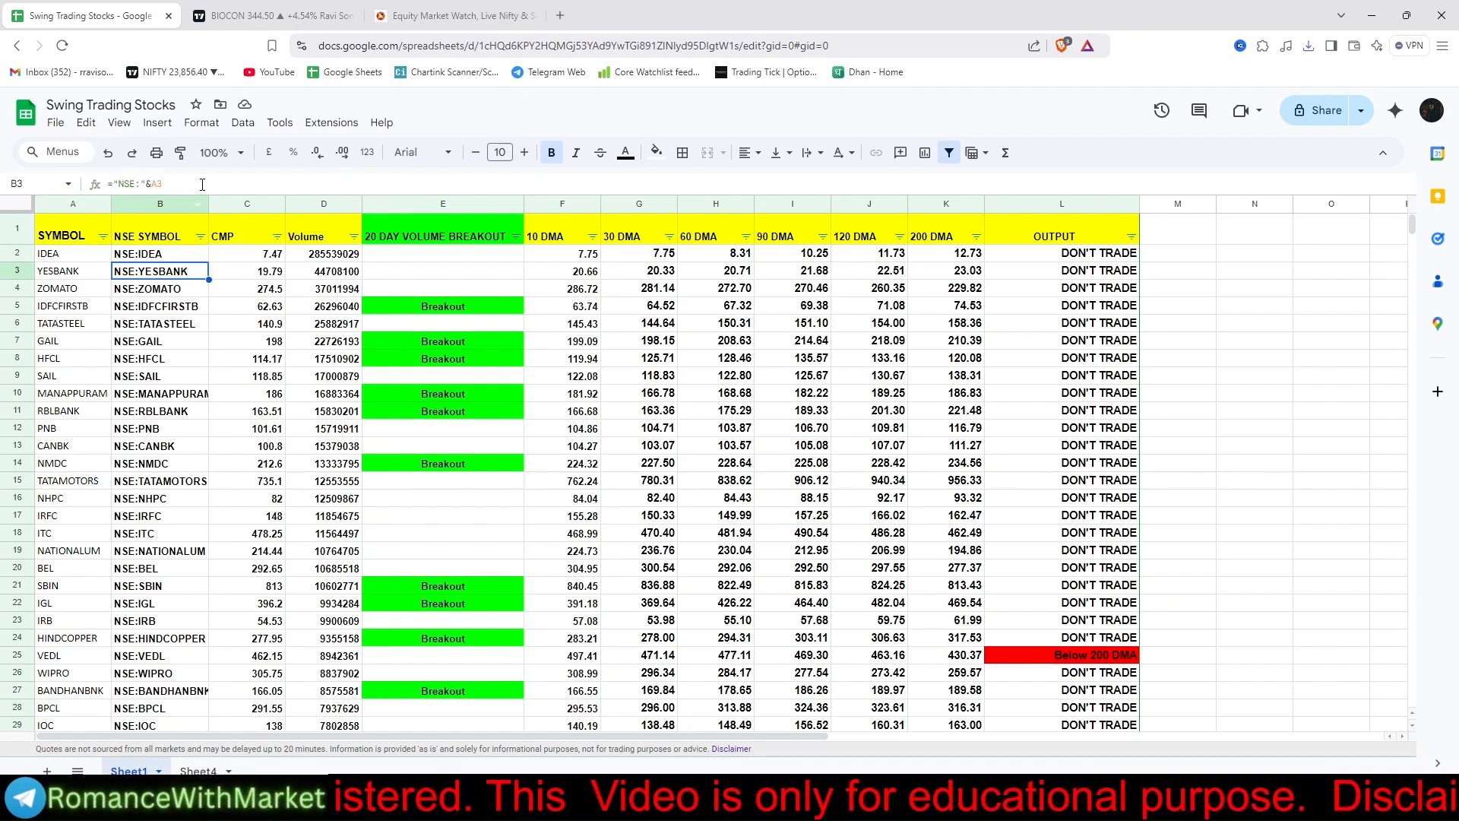
- Paste ="NSE:"&A2 into B2 of Sheet4, fill it down the stock list and fit column B to its contents
left_click(205, 770)
double_click(146, 242)
key("ctrl+v")
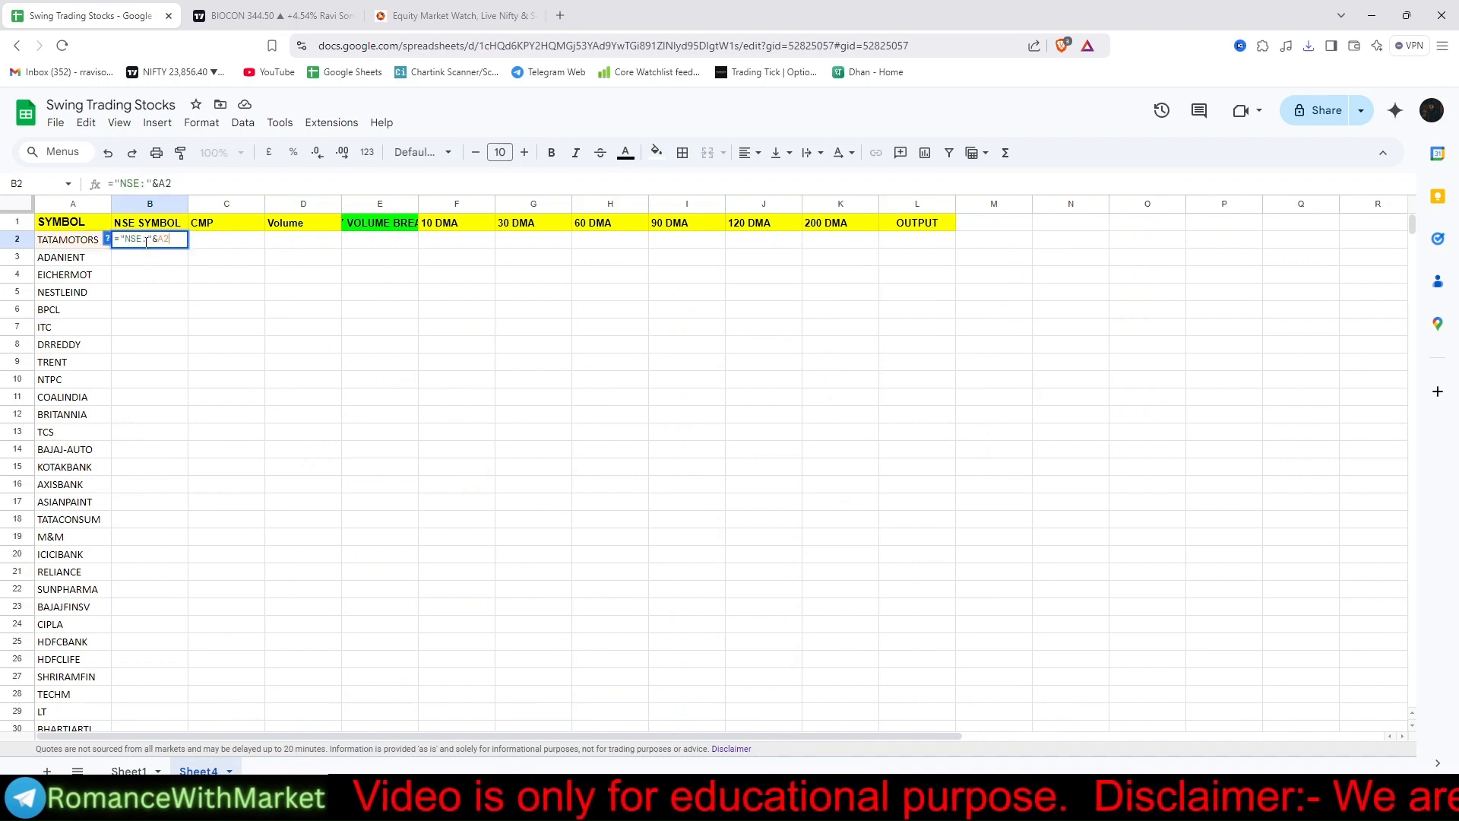
key("Return")
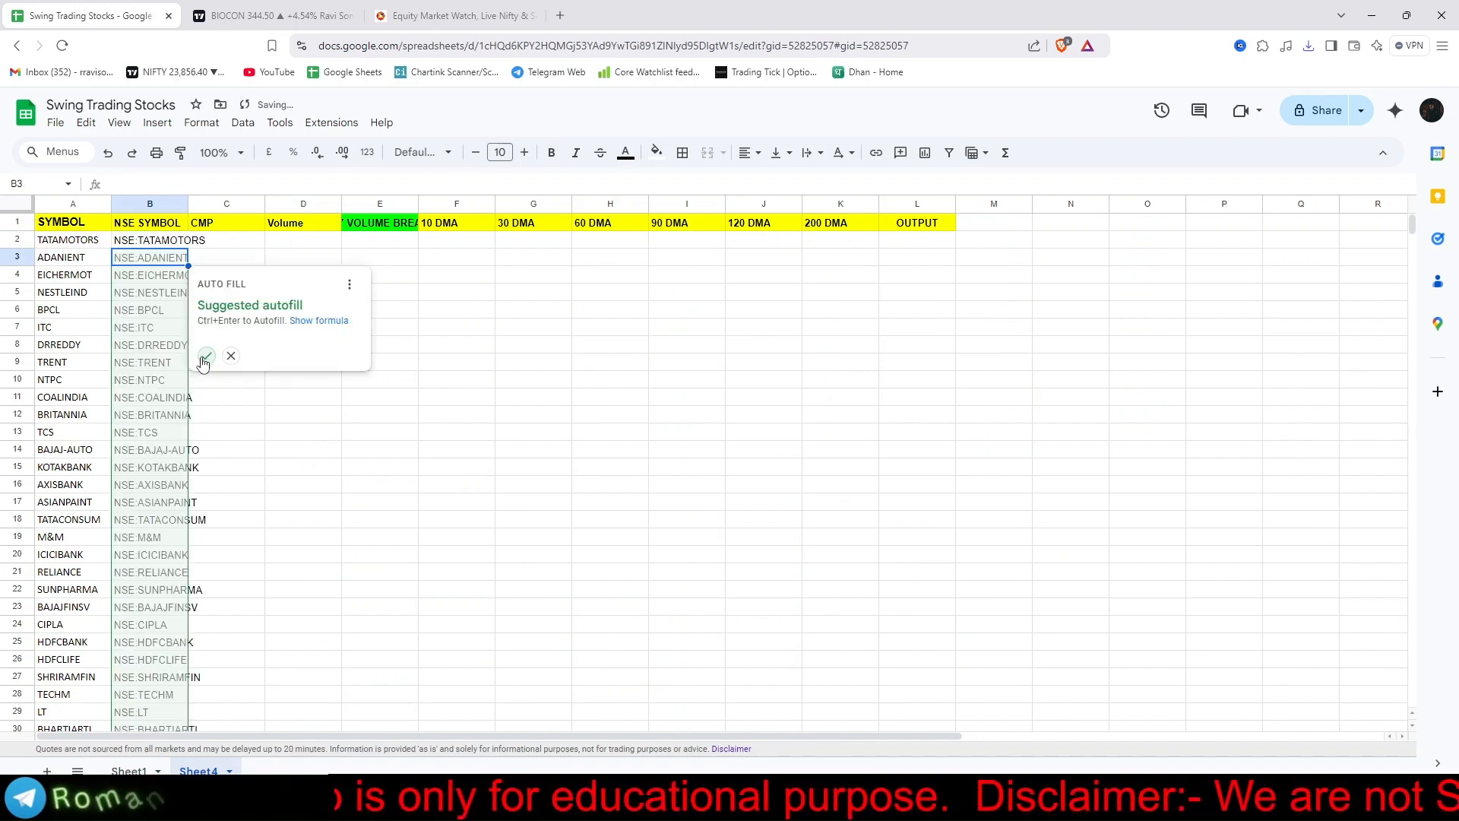
left_click(203, 361)
key("ctrl+Return")
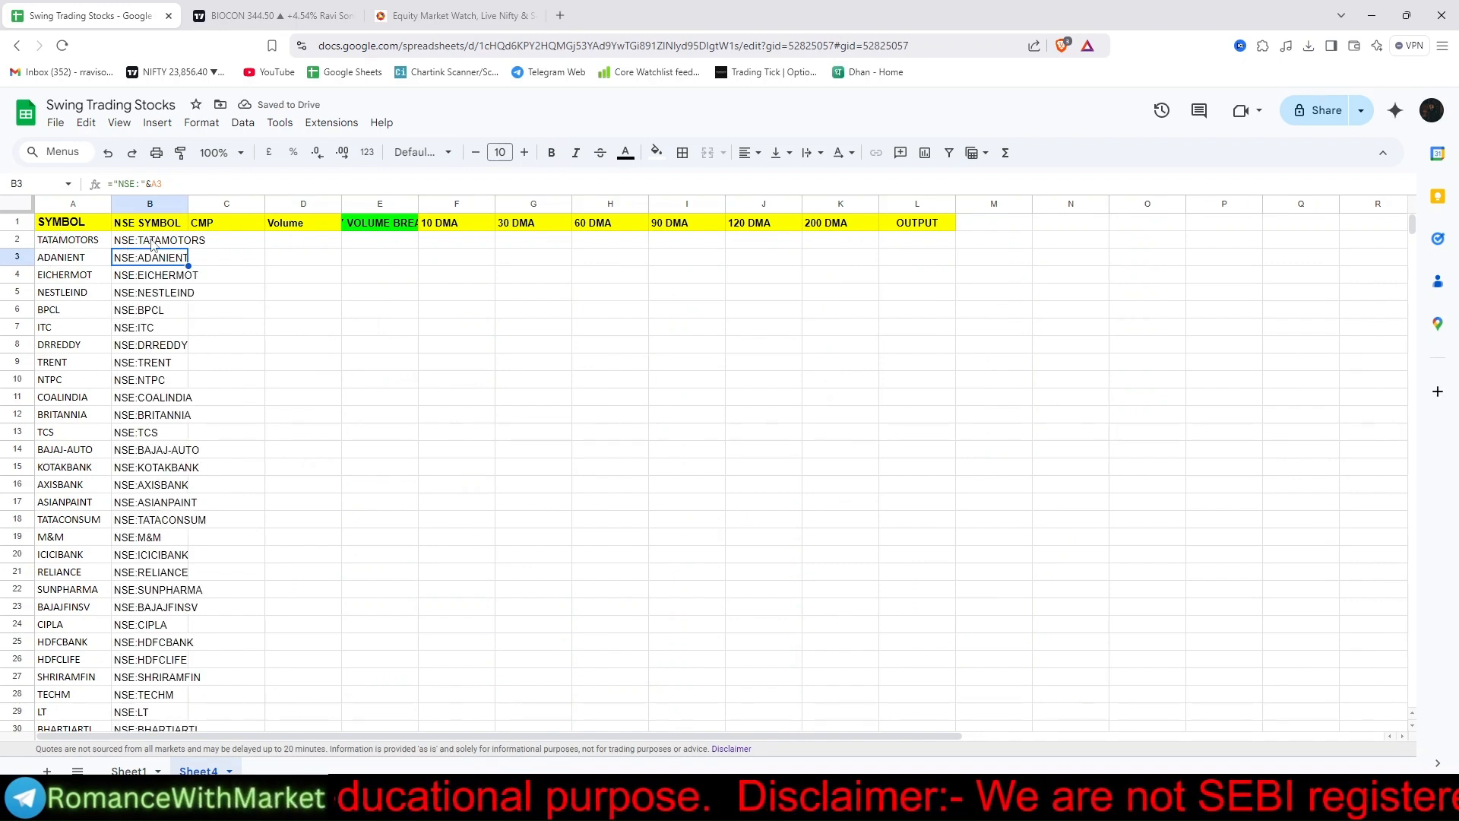
double_click(189, 204)
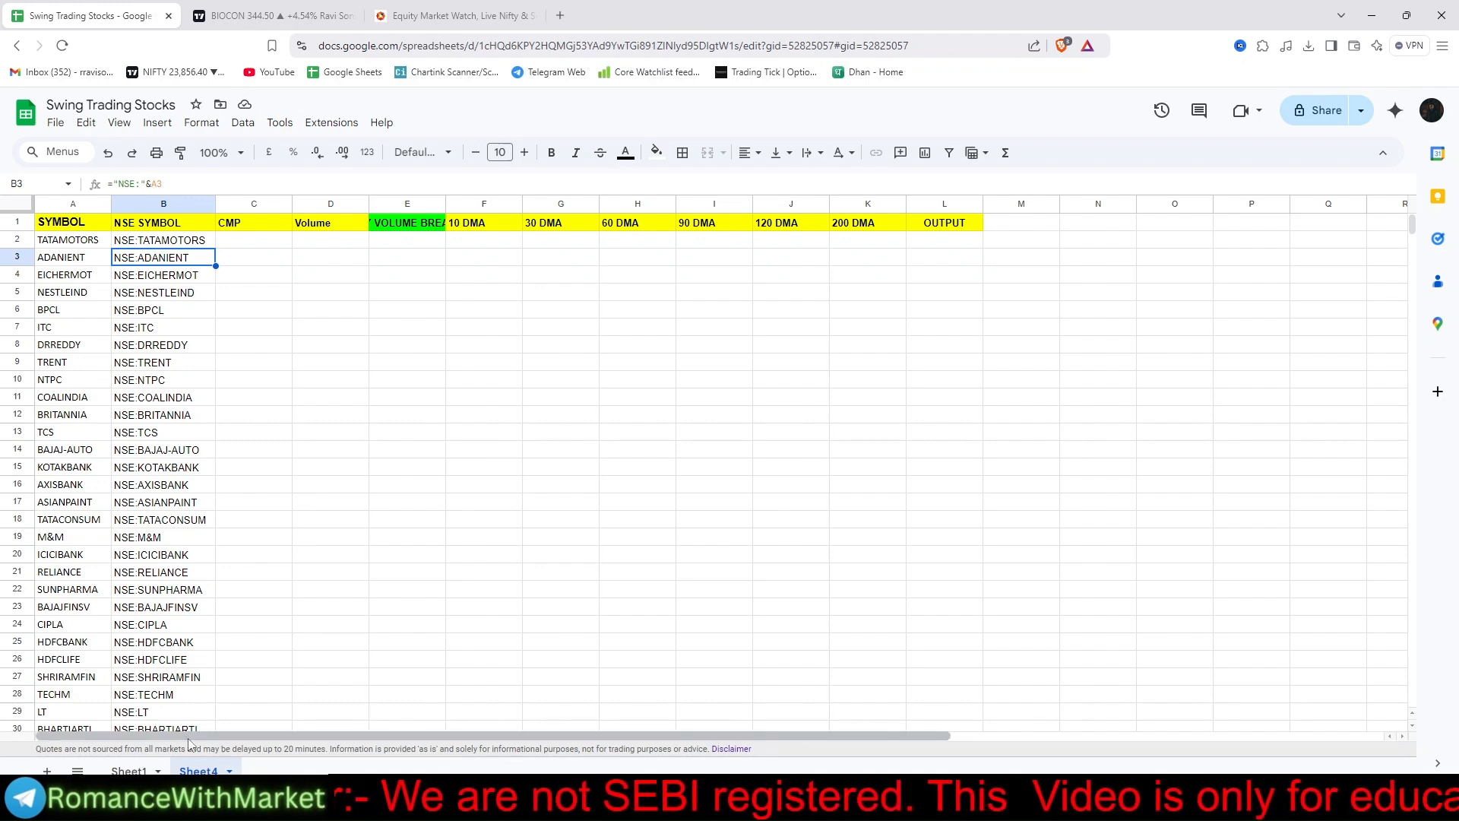
- Copy the CMP formula =GOOGLEFINANCE(B2,"price") from cell C2 of Sheet1
left_click(149, 770)
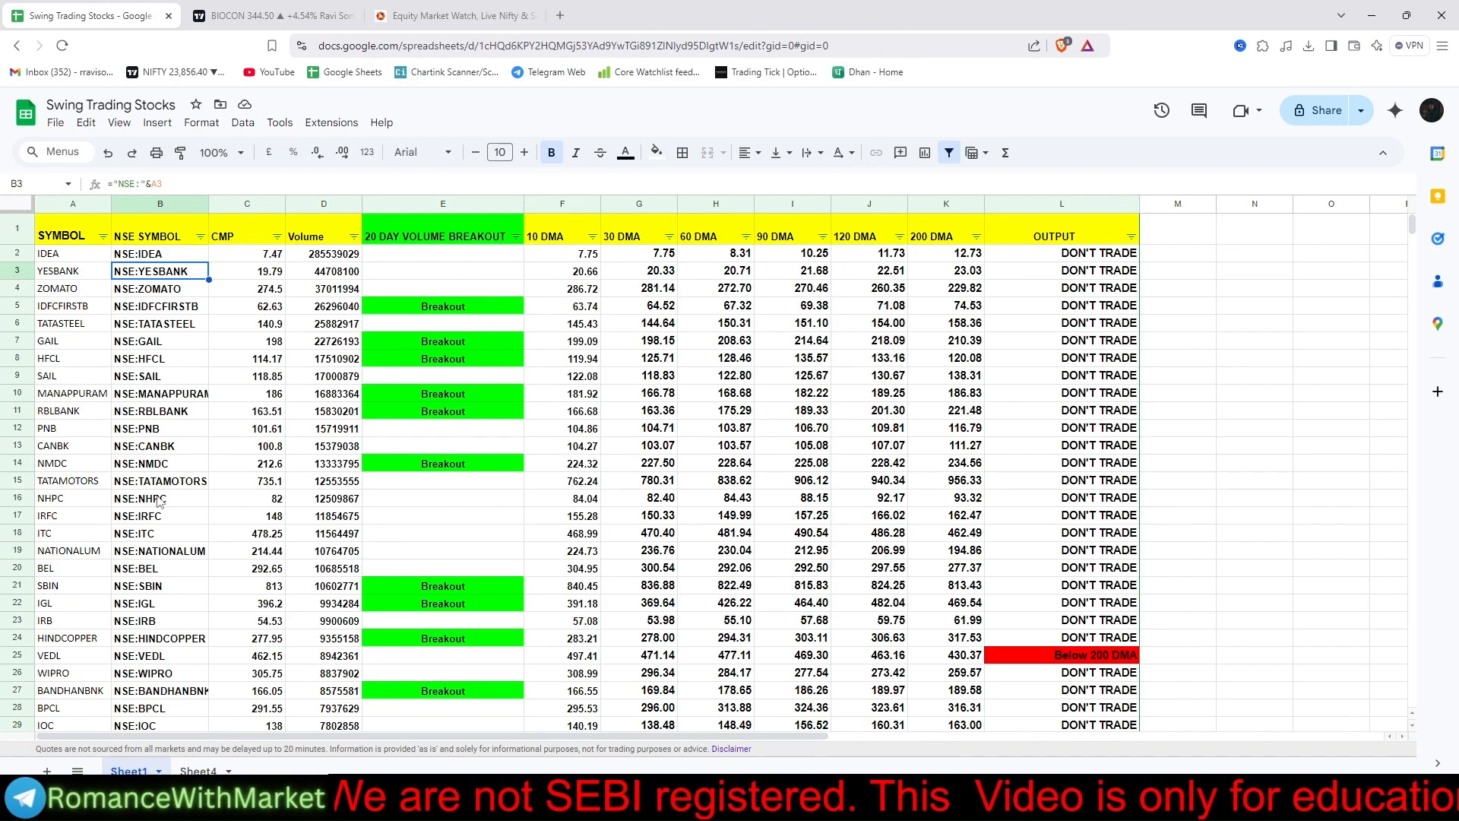
left_click(236, 260)
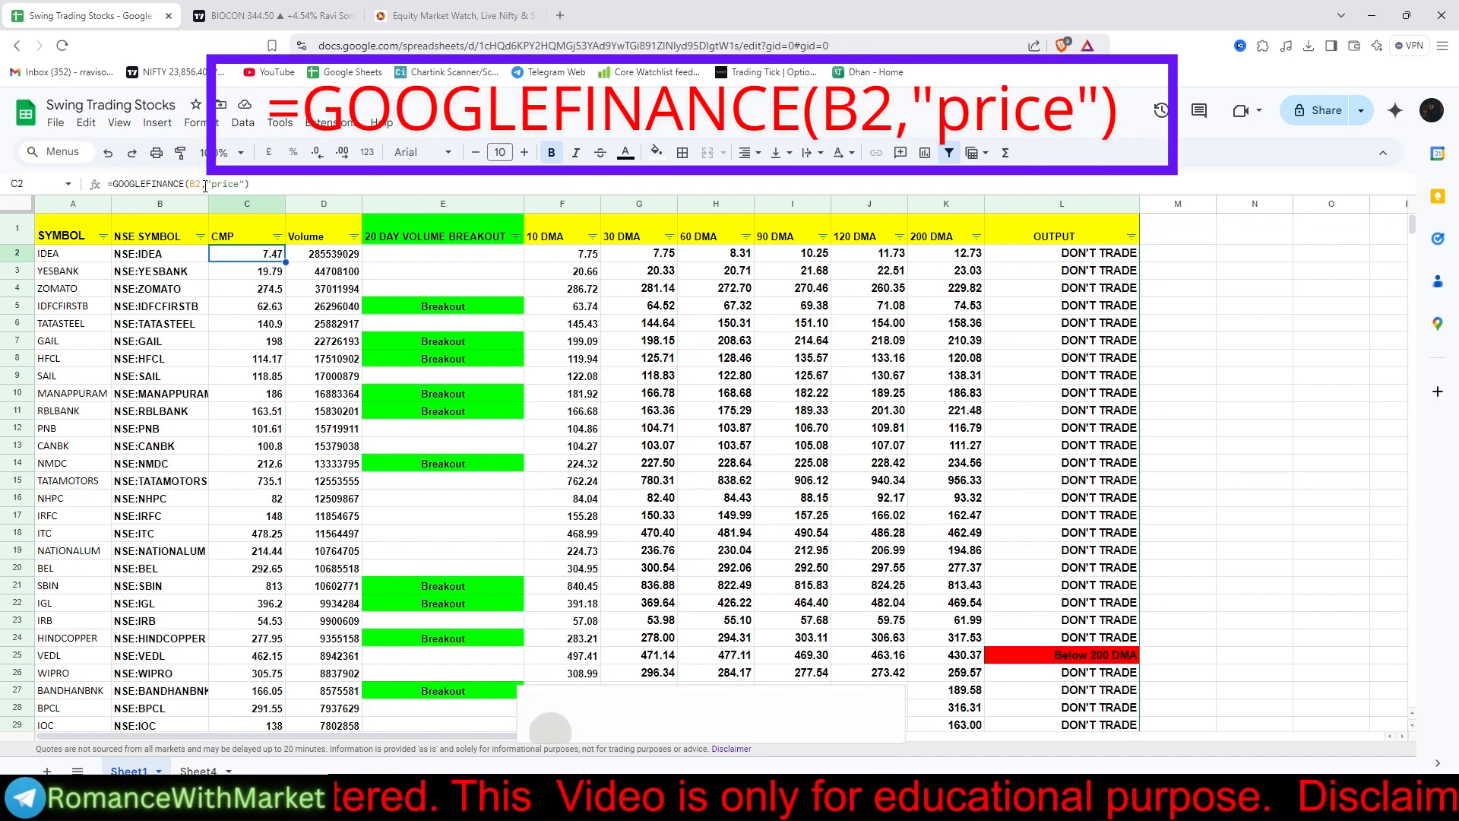
left_click(250, 184)
key("ctrl+a")
key("ctrl+c")
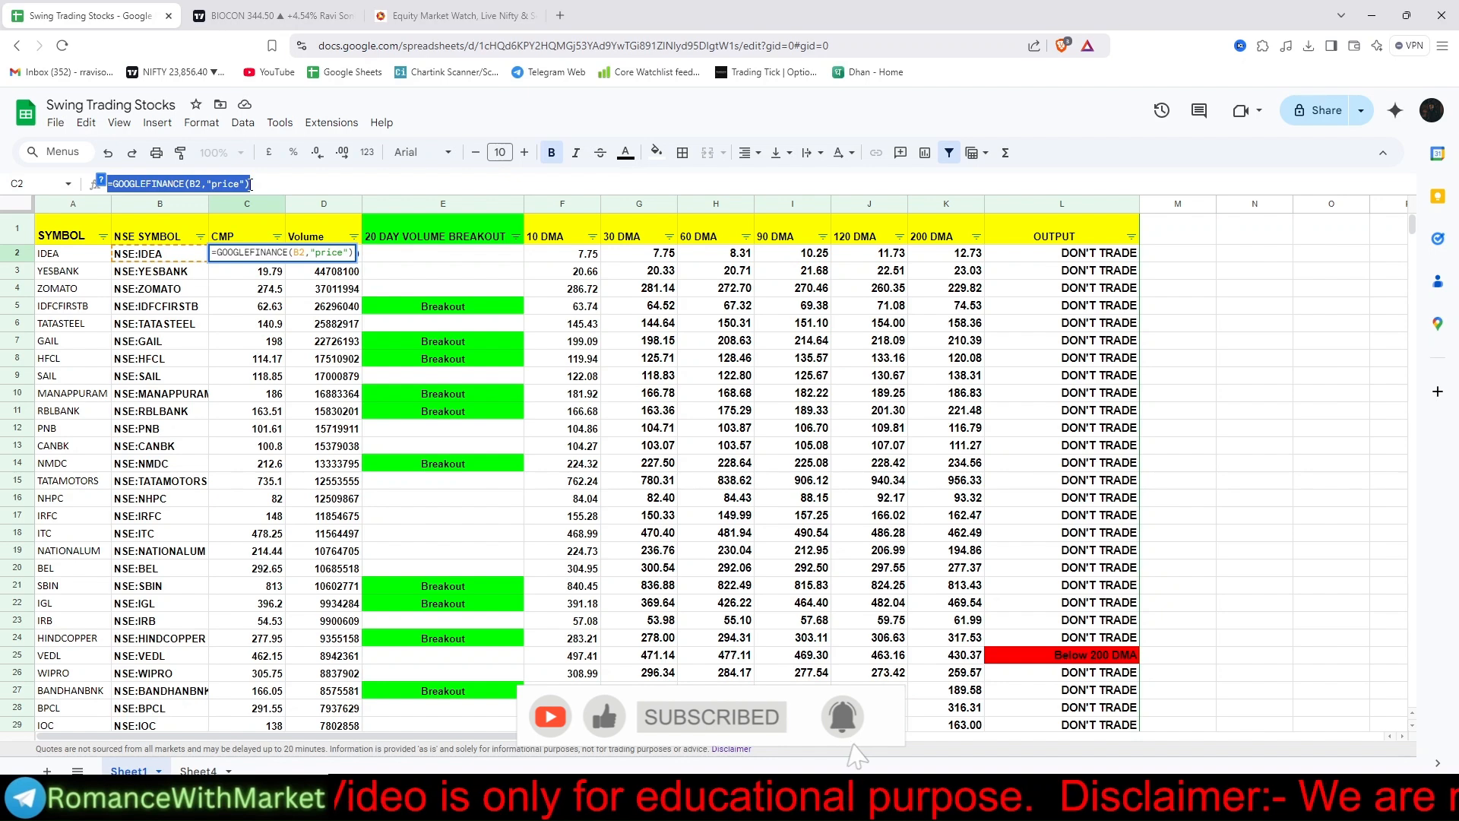
key("Return")
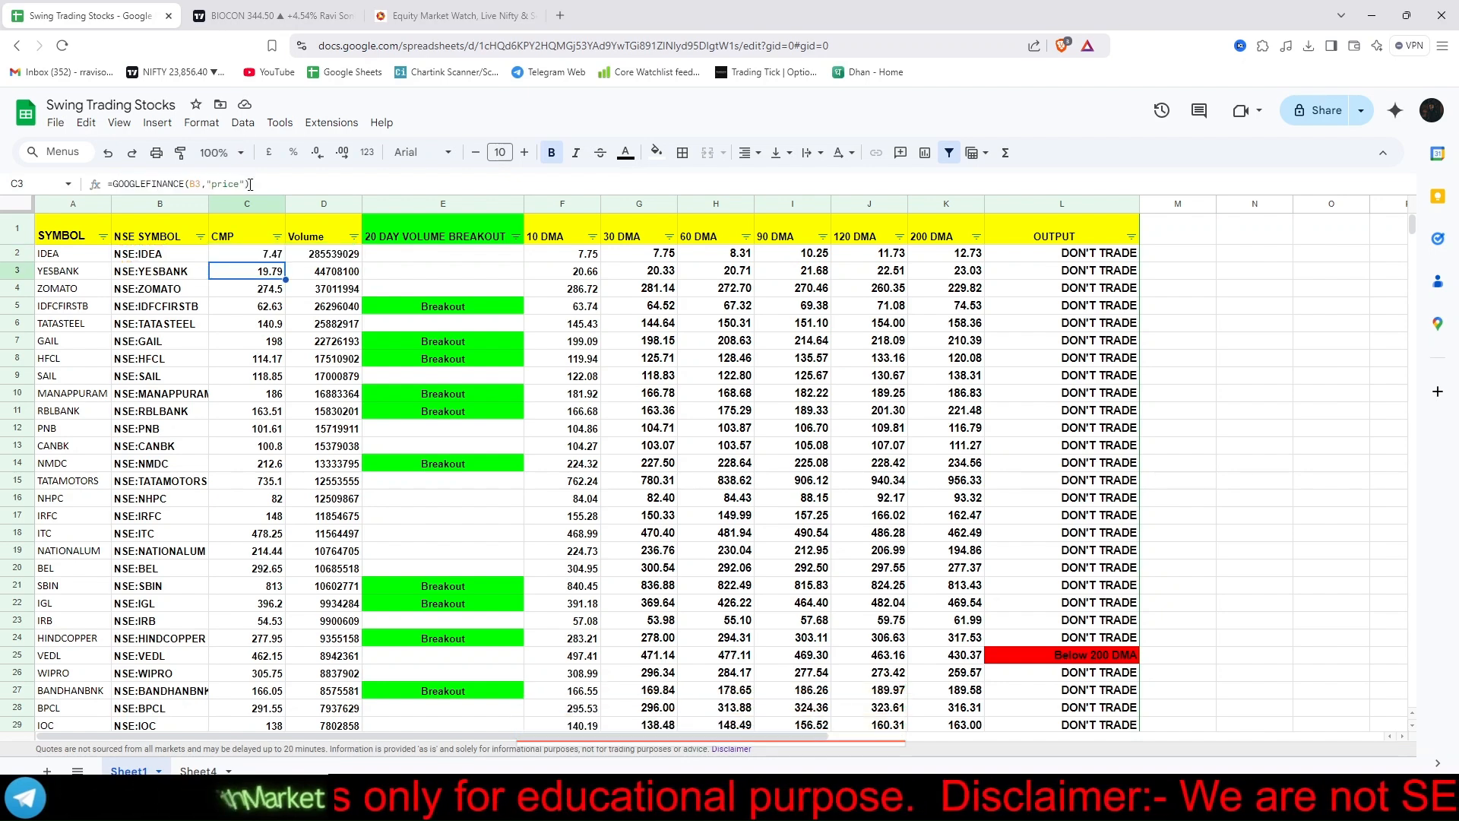
- Paste =GOOGLEFINANCE(B2,"price") into C2 of Sheet4 and autofill the CMP column for all stocks
left_click(199, 771)
double_click(240, 246)
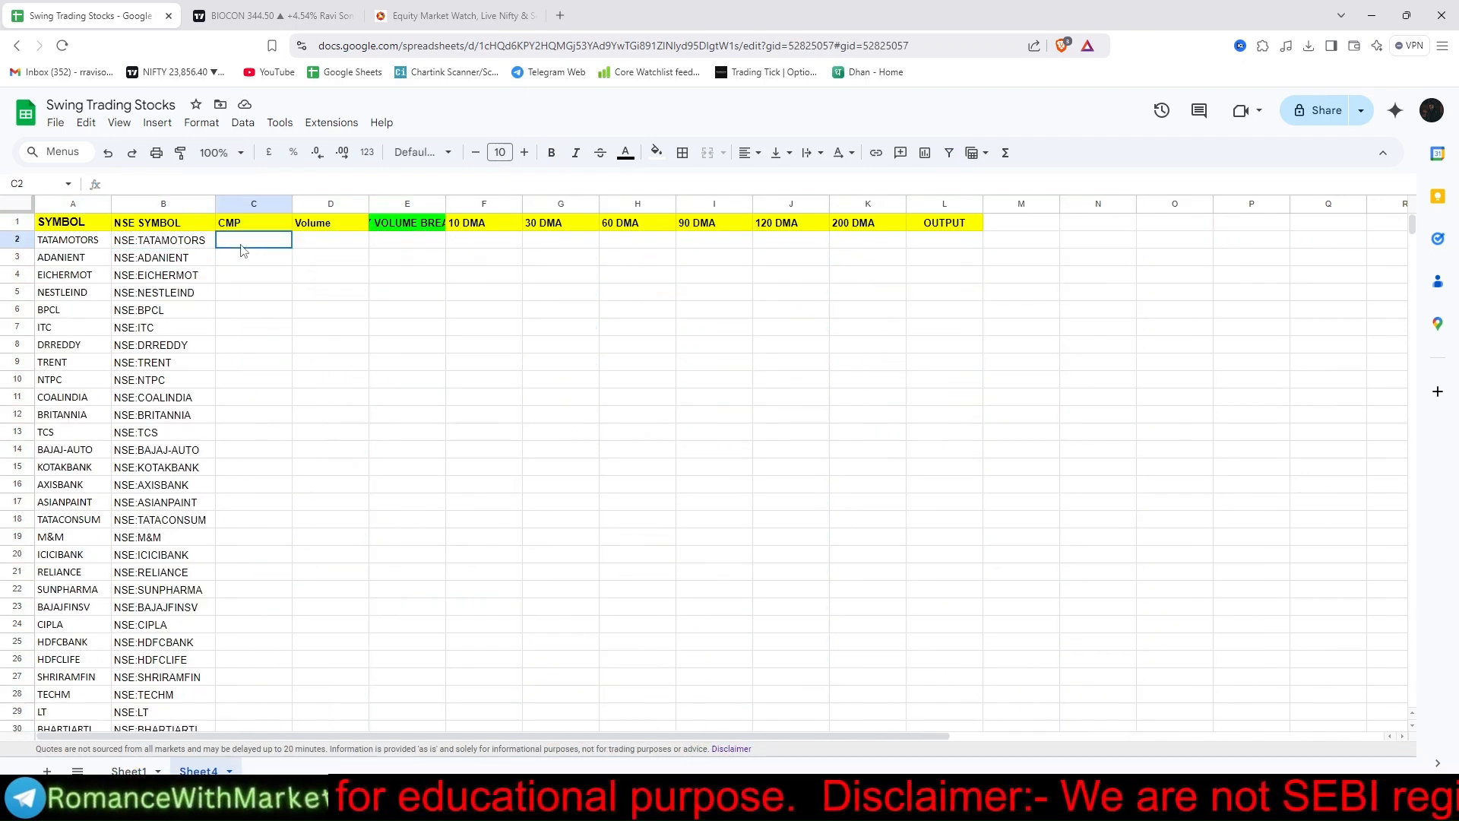
key("ctrl+v")
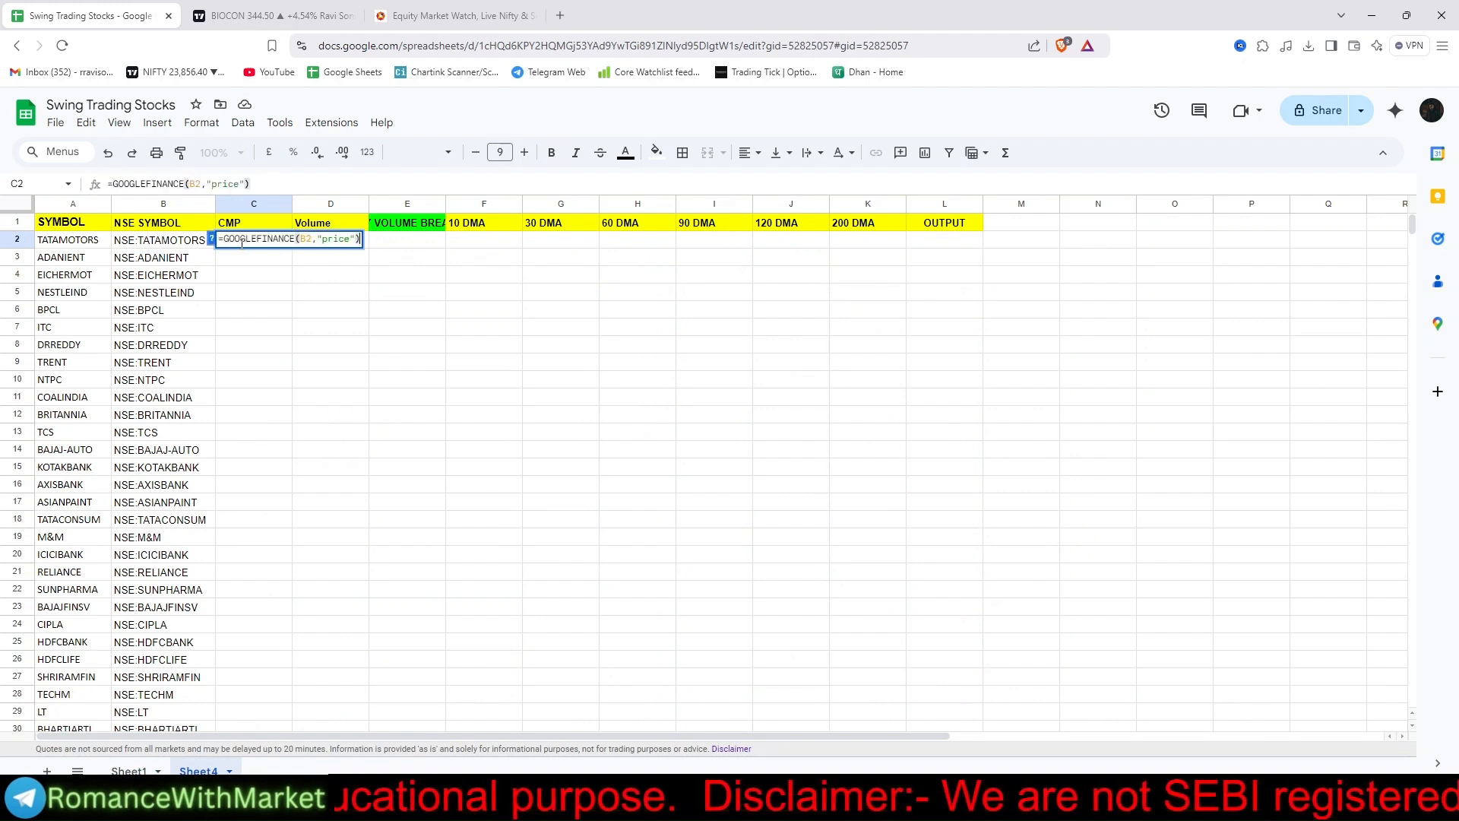
key("Return")
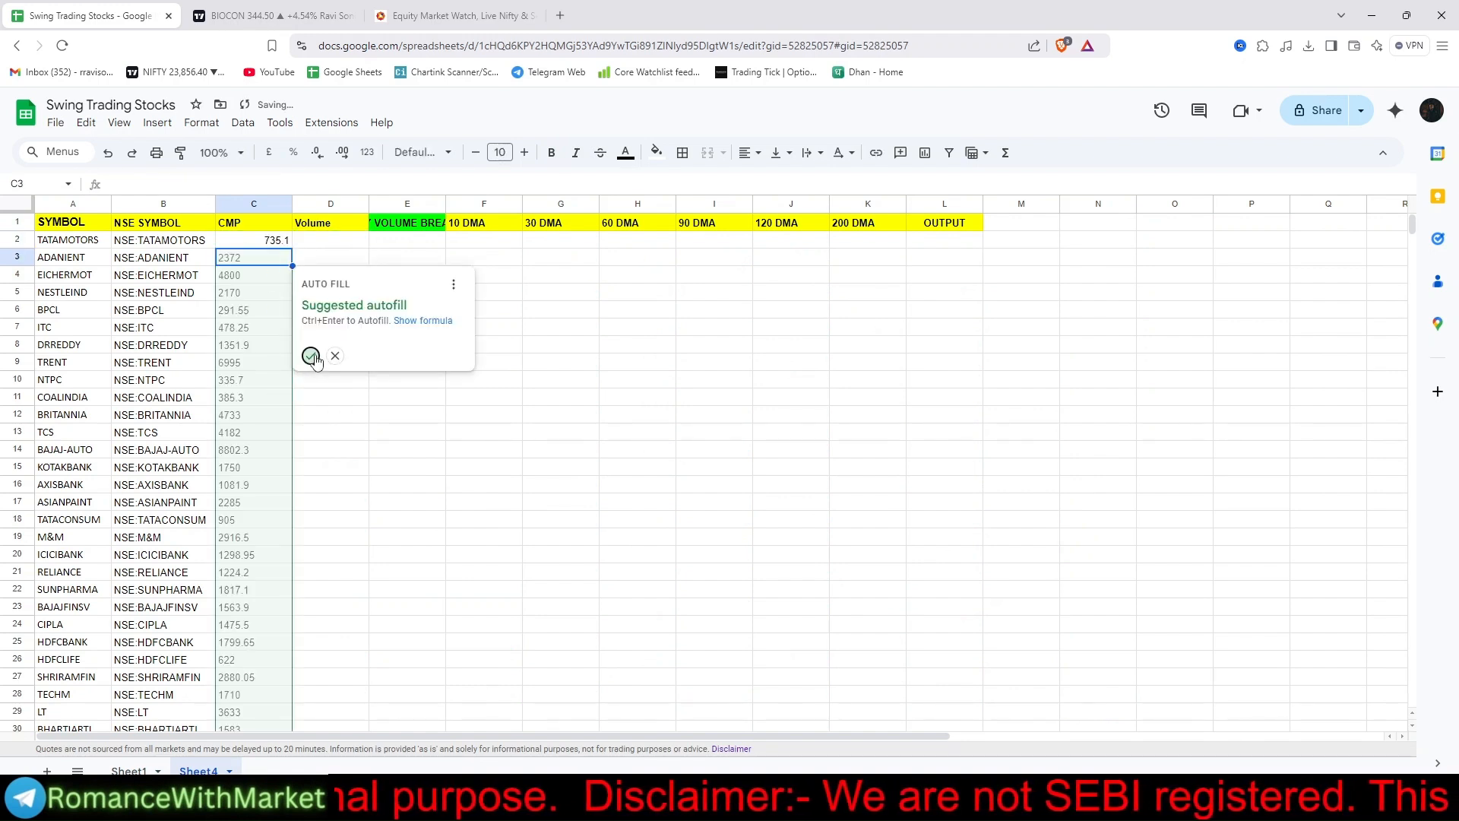
left_click(318, 361)
scroll(296, 486, "down", 10)
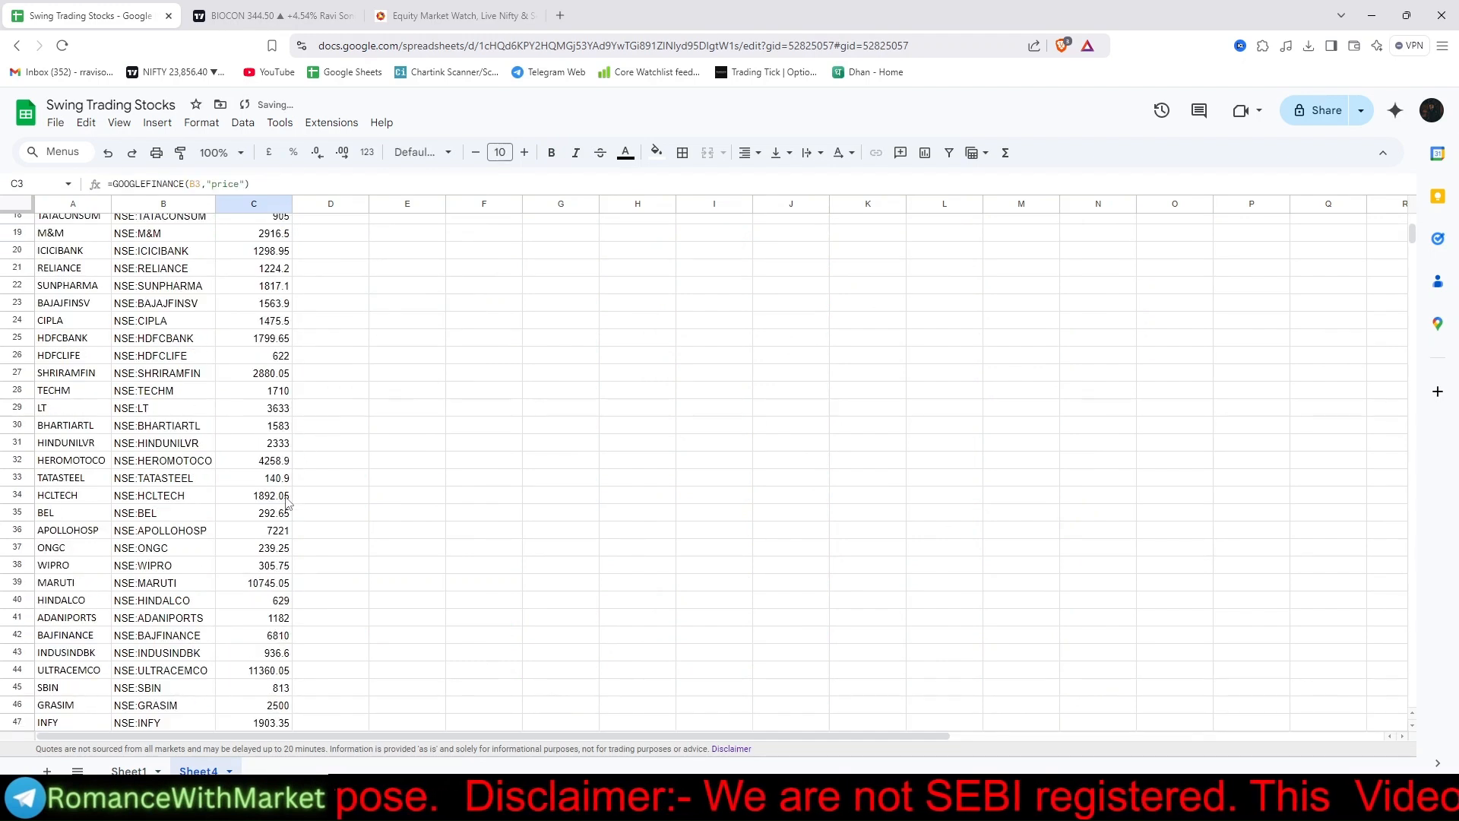
scroll(284, 504, "up", 10)
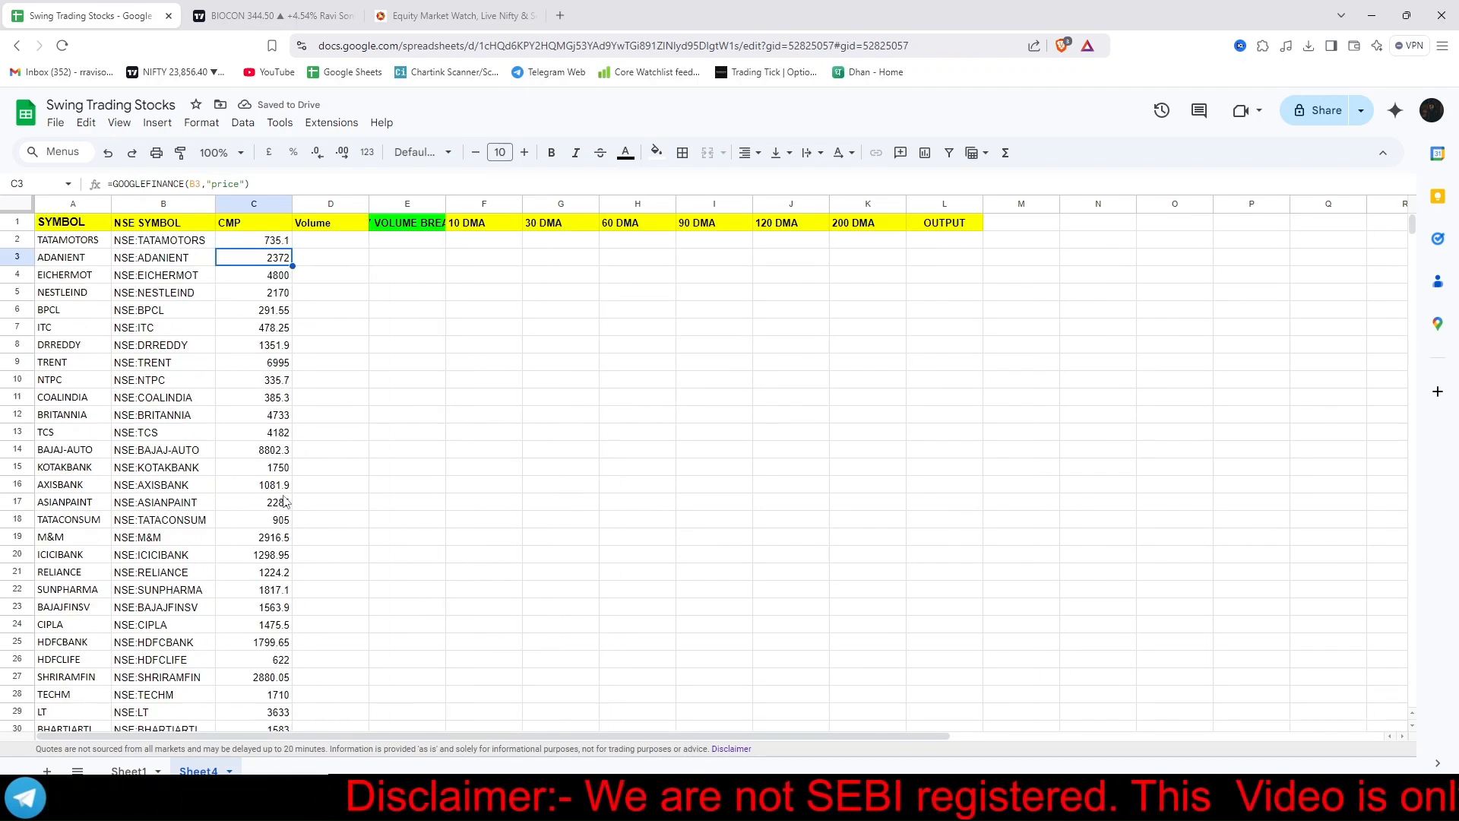
- Check the Volume formula in cell D2 of Sheet1 and return to Sheet4
left_click(335, 245)
left_click(136, 769)
left_click(329, 255)
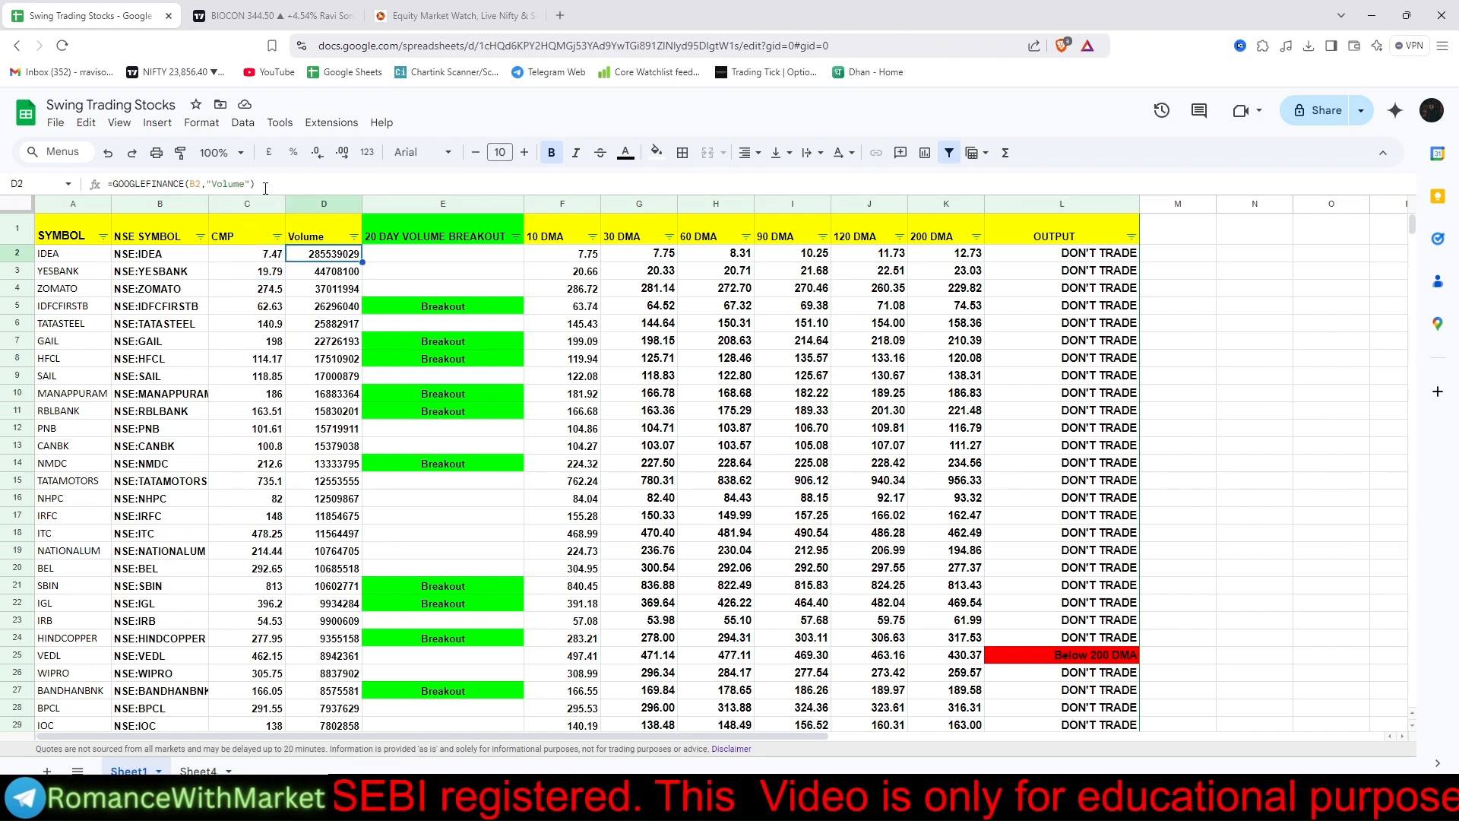
left_click(200, 770)
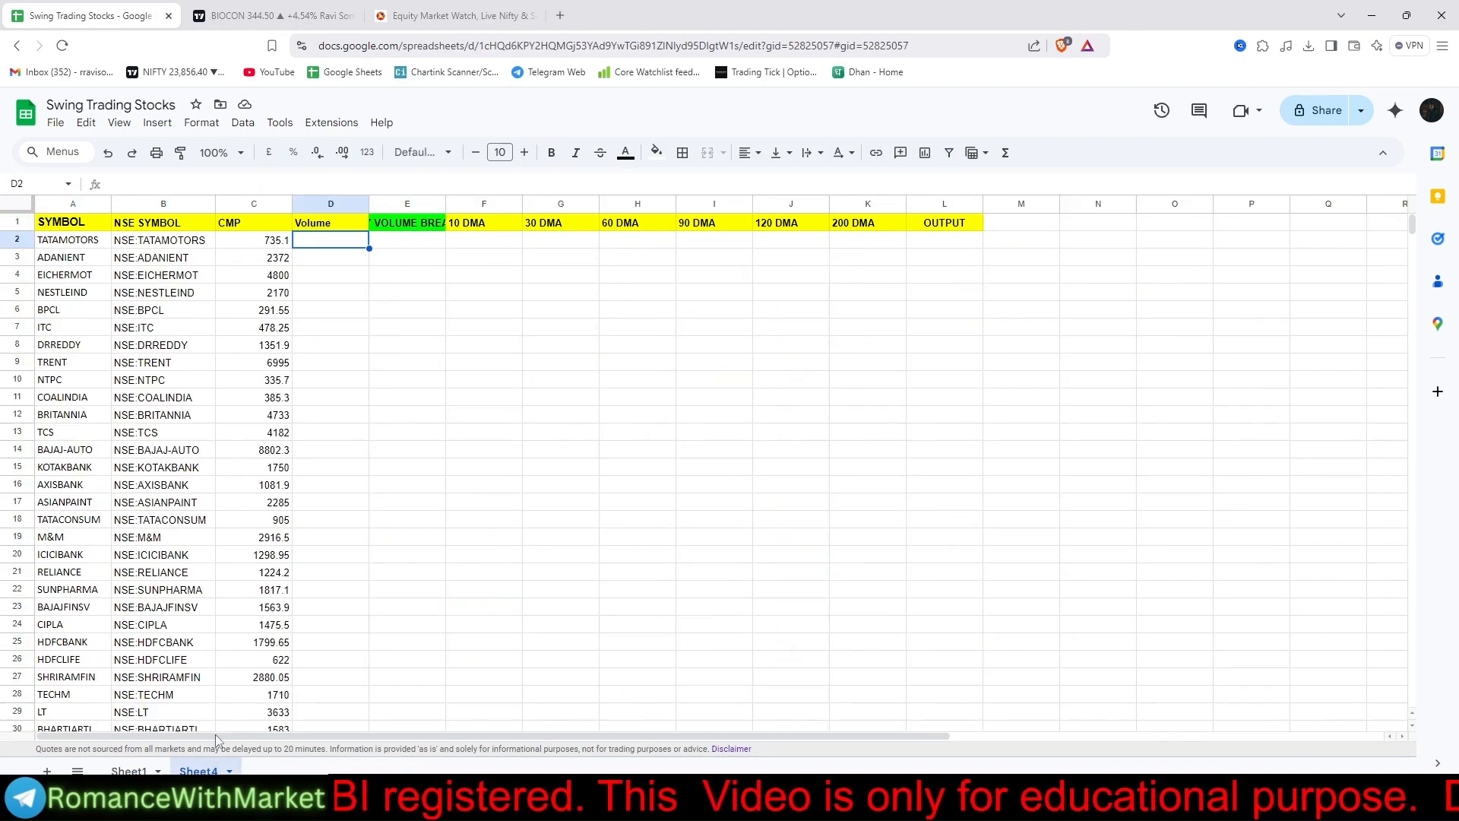
- Enter =GOOGLEFINANCE(B2,"volume") in D2 by adapting the copied price formula, and autofill the Volume column
double_click(326, 242)
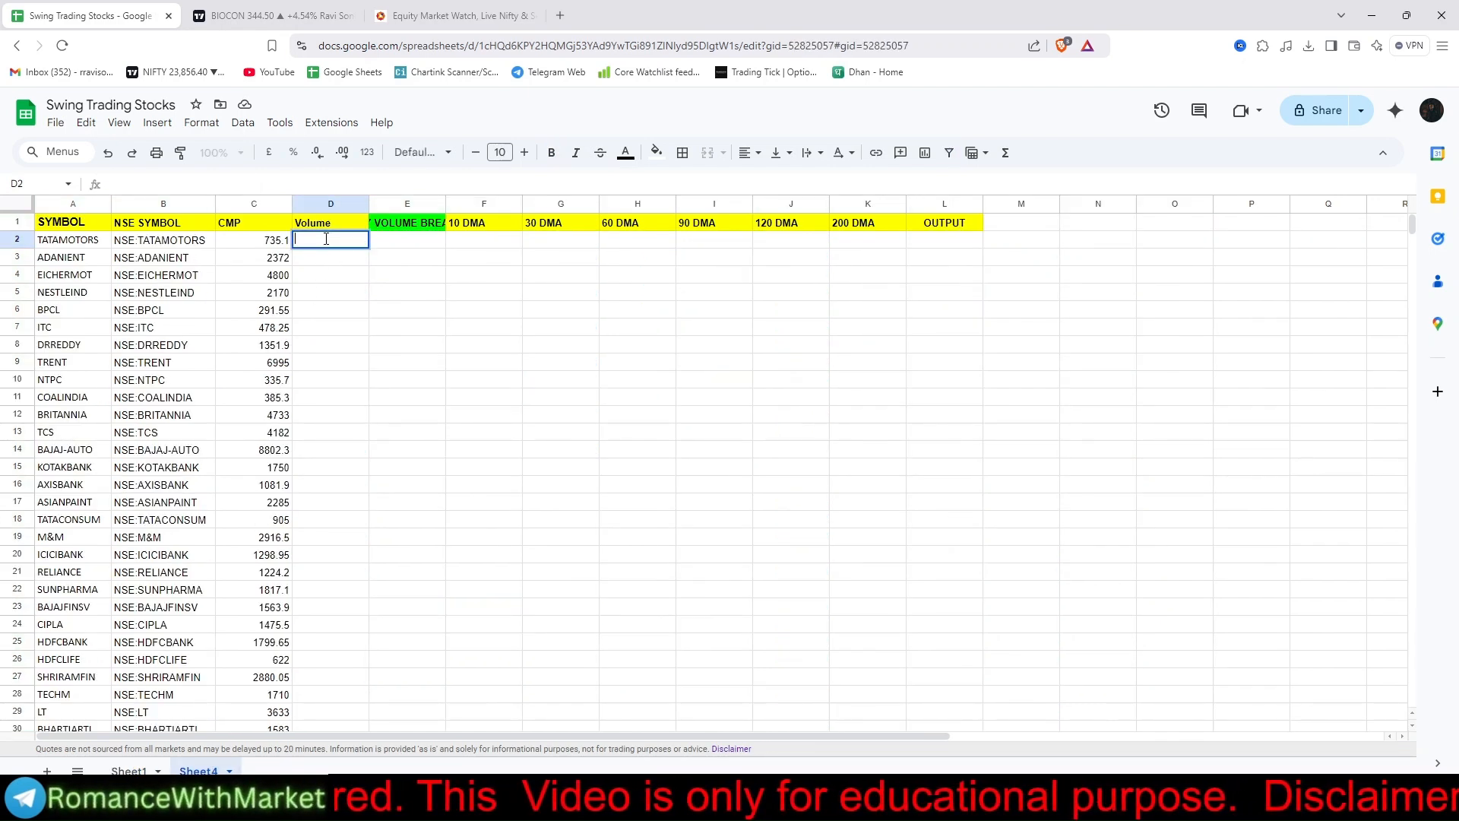
key("ctrl+v")
left_click(240, 185)
key("BackSpace")
key("BackSpace")
key("BackSpace")
key("BackSpace")
key("BackSpace")
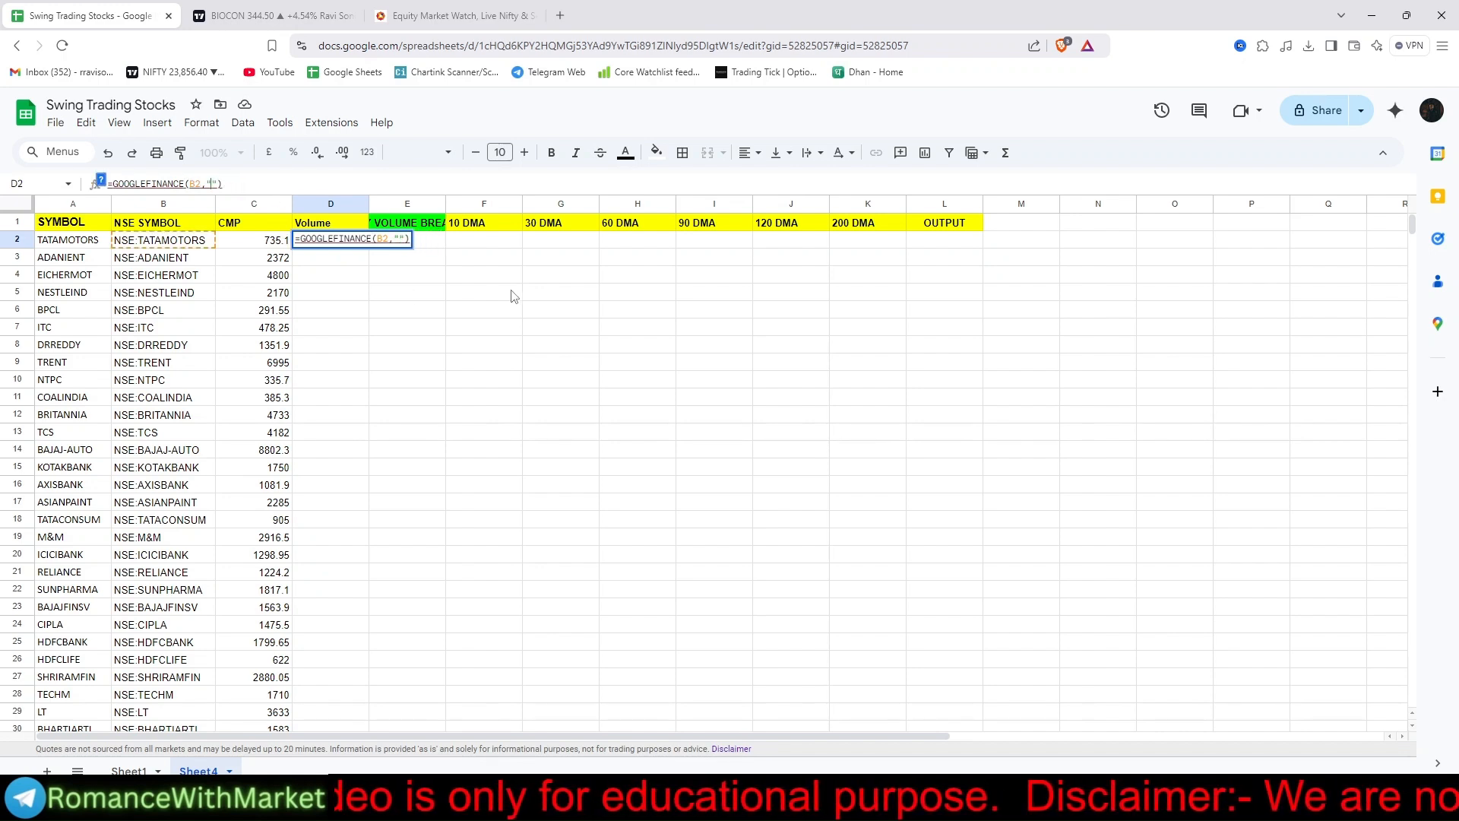
type("v")
type("lume")
key("BackSpace")
key("BackSpace")
key("BackSpace")
type("olume")
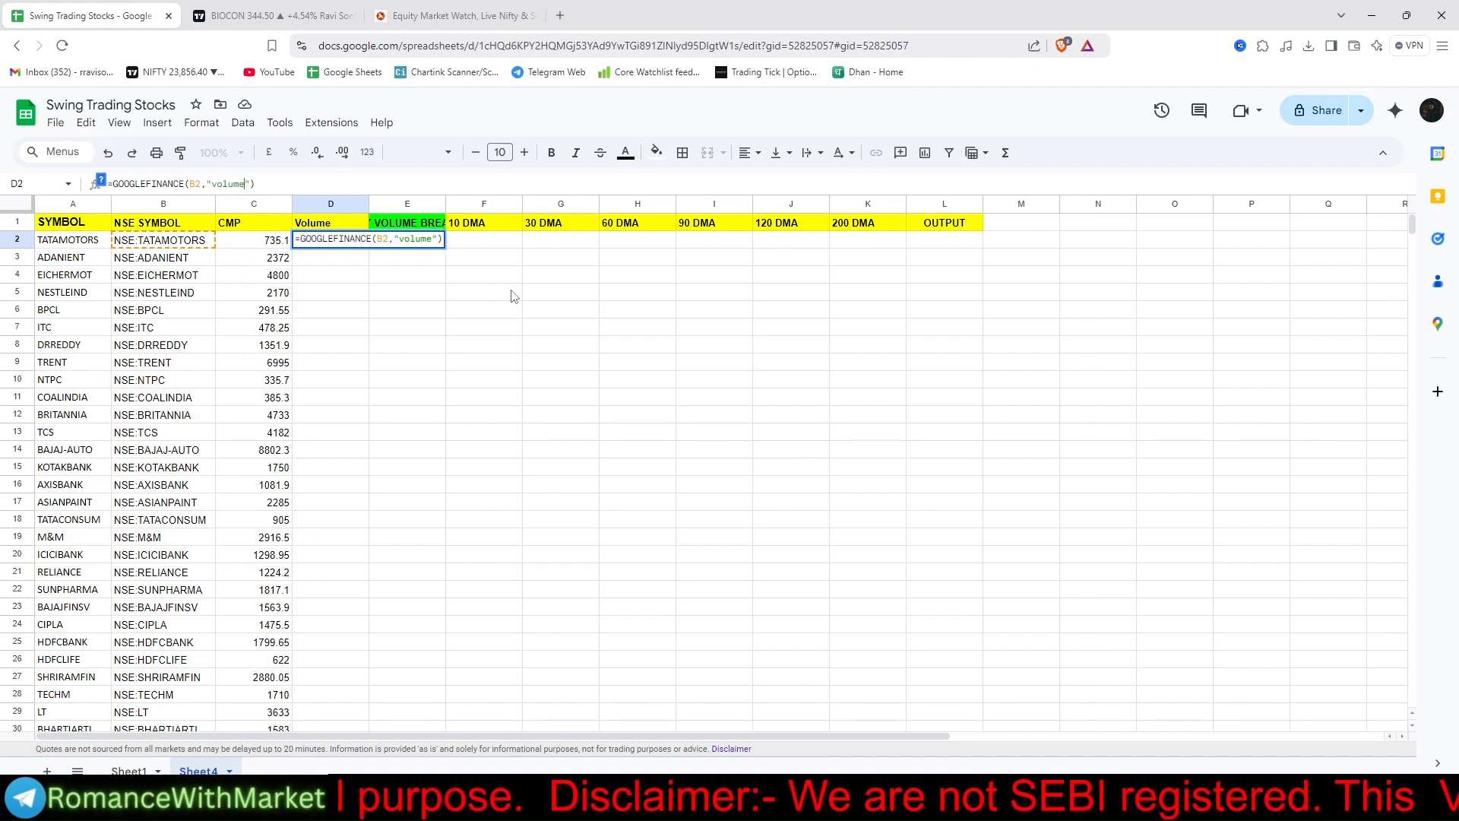
key("Return")
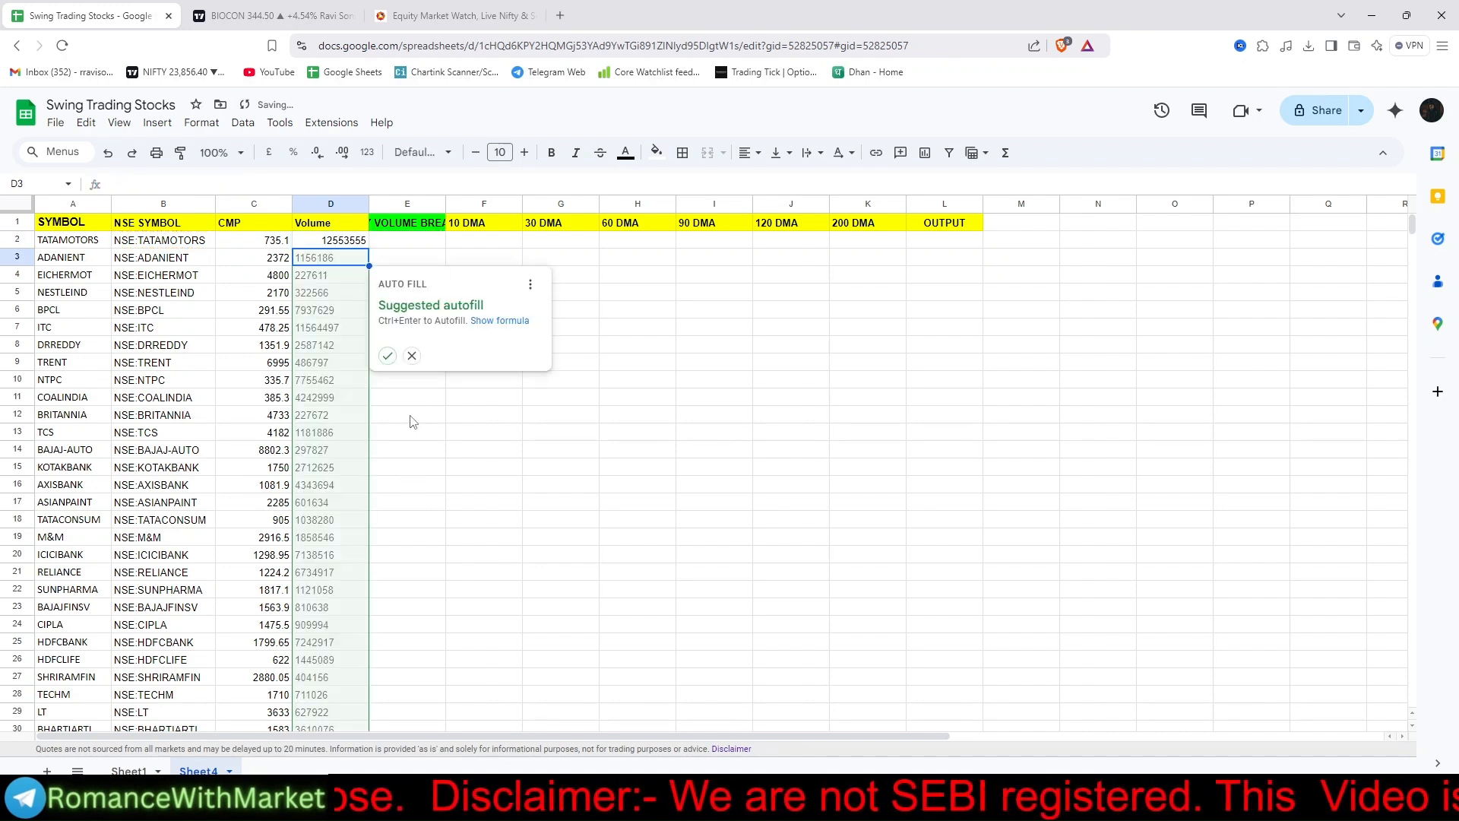
left_click(388, 356)
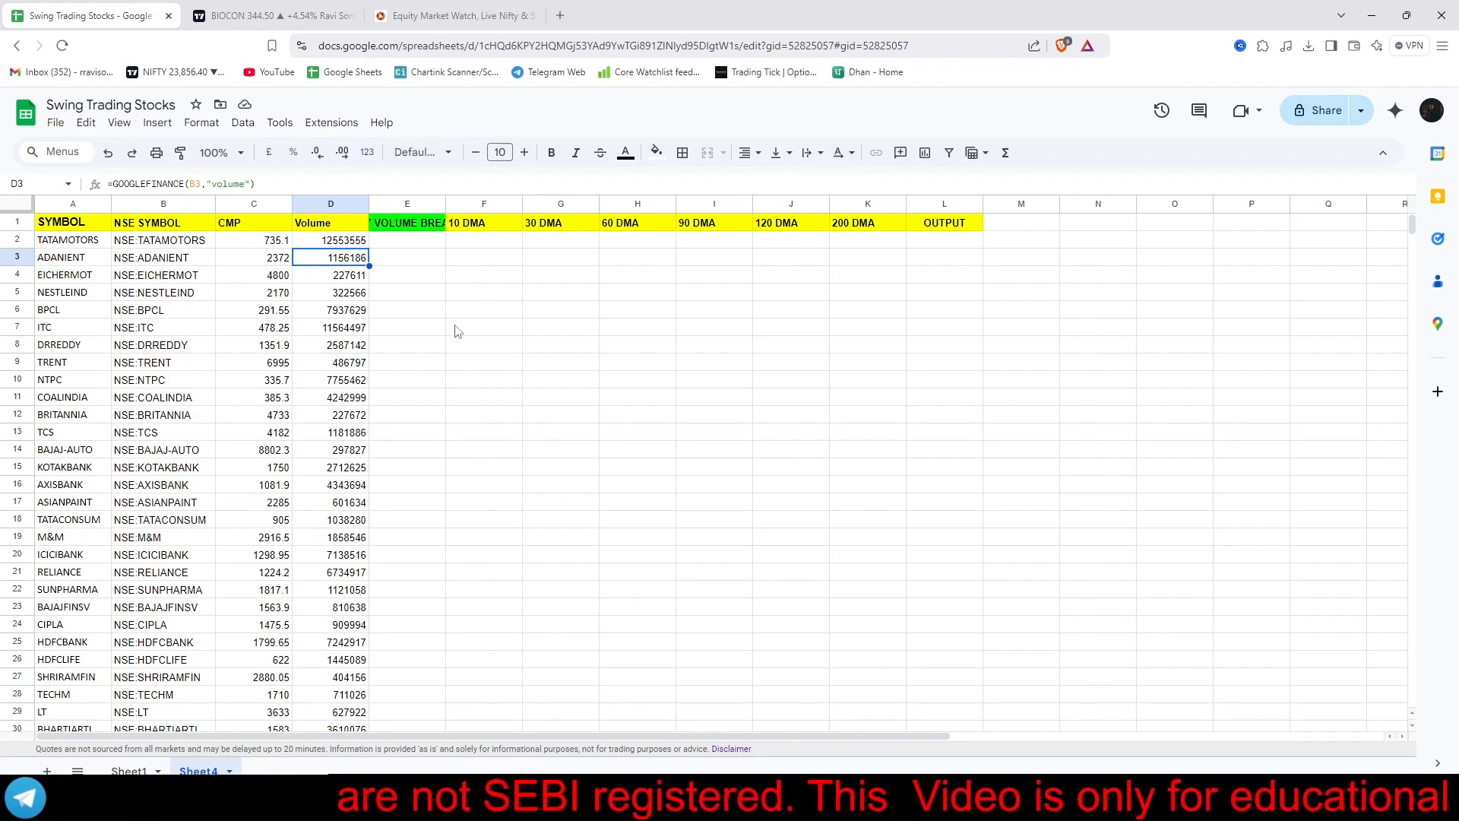
- Fit column E to its header and apply the custom number format # "DAY VOLUME BREAKOUT" to E1
double_click(446, 204)
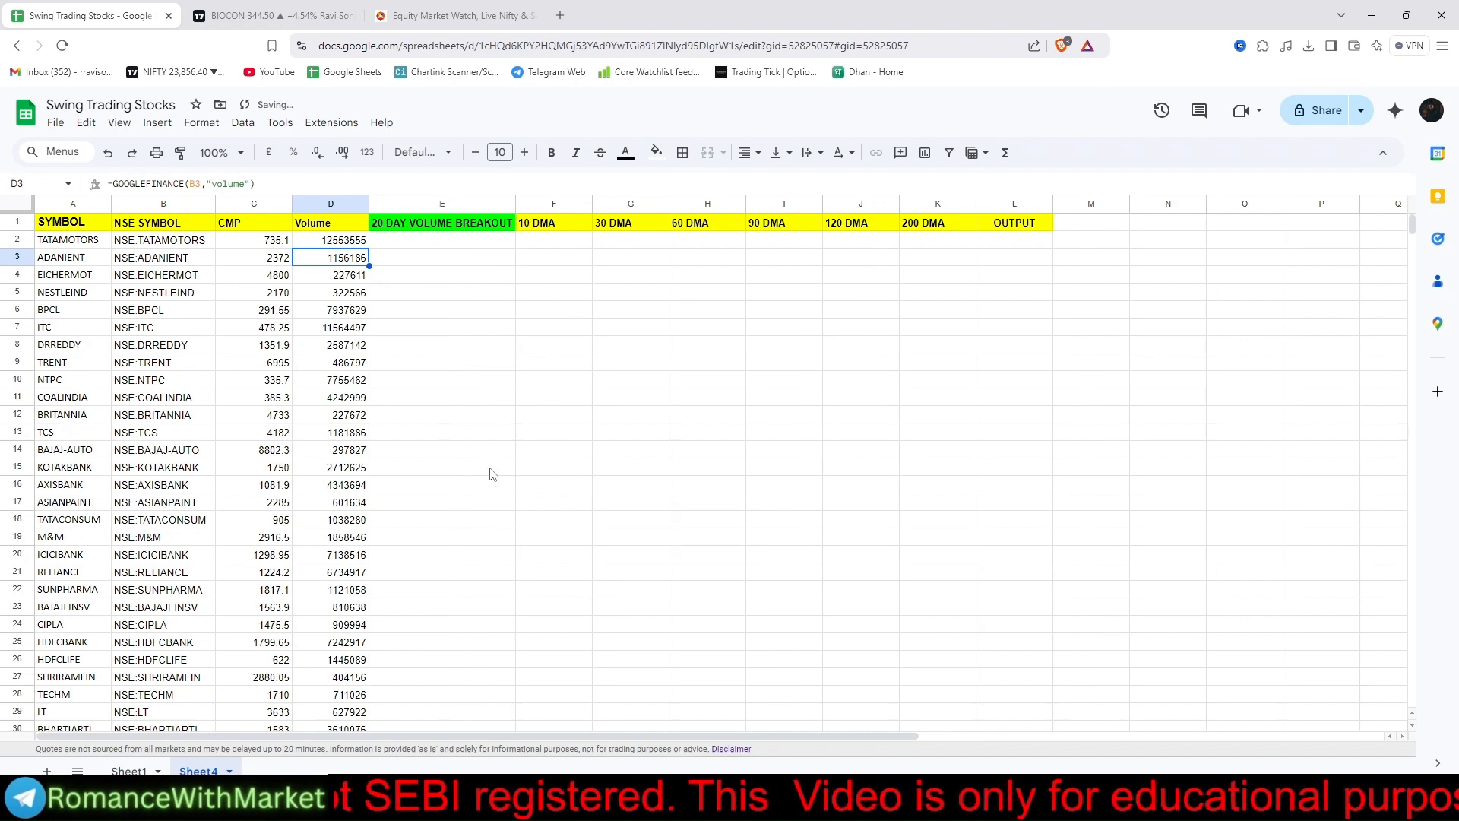
left_click(438, 231)
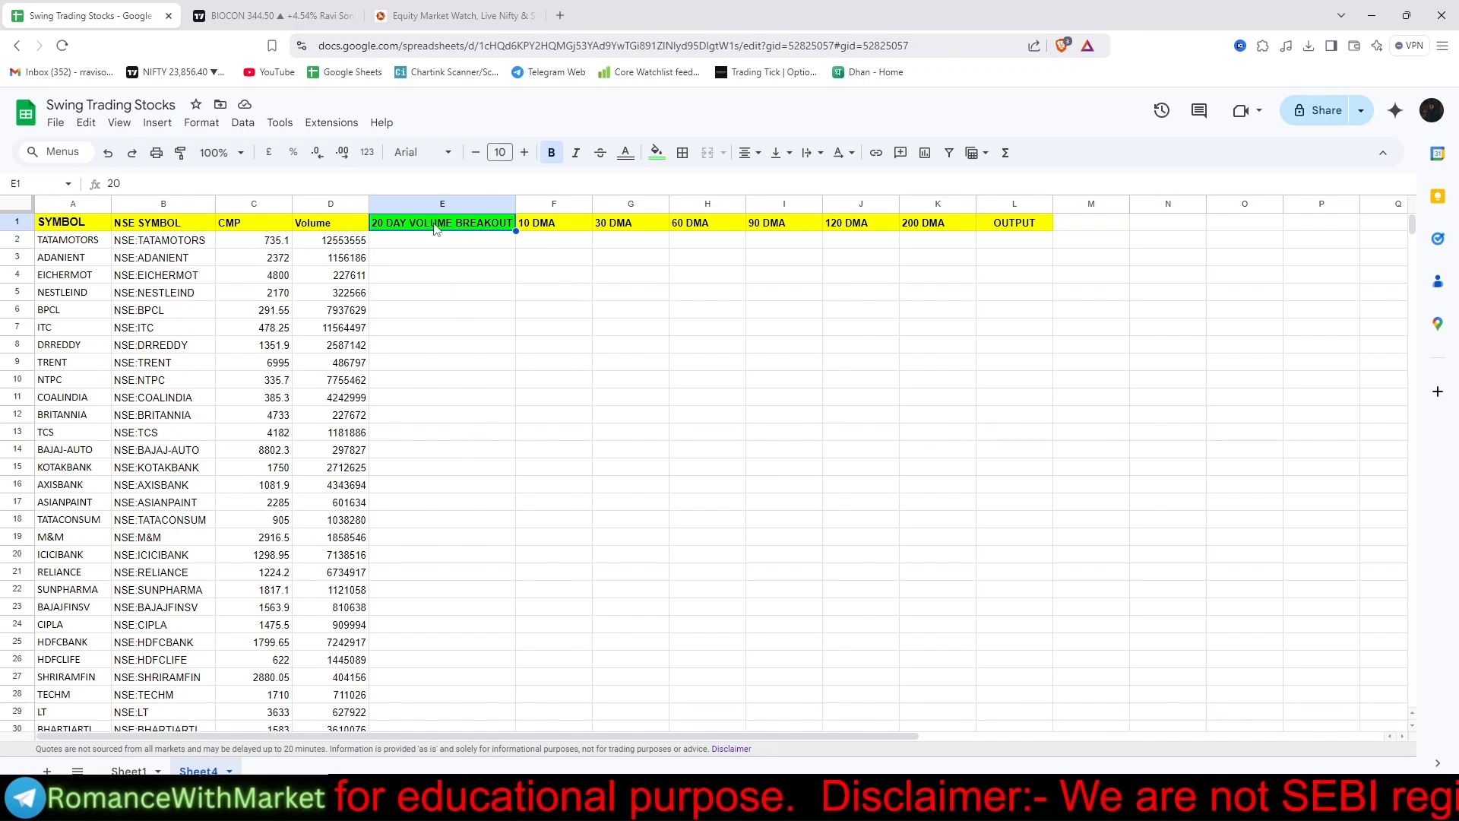
left_click(207, 126)
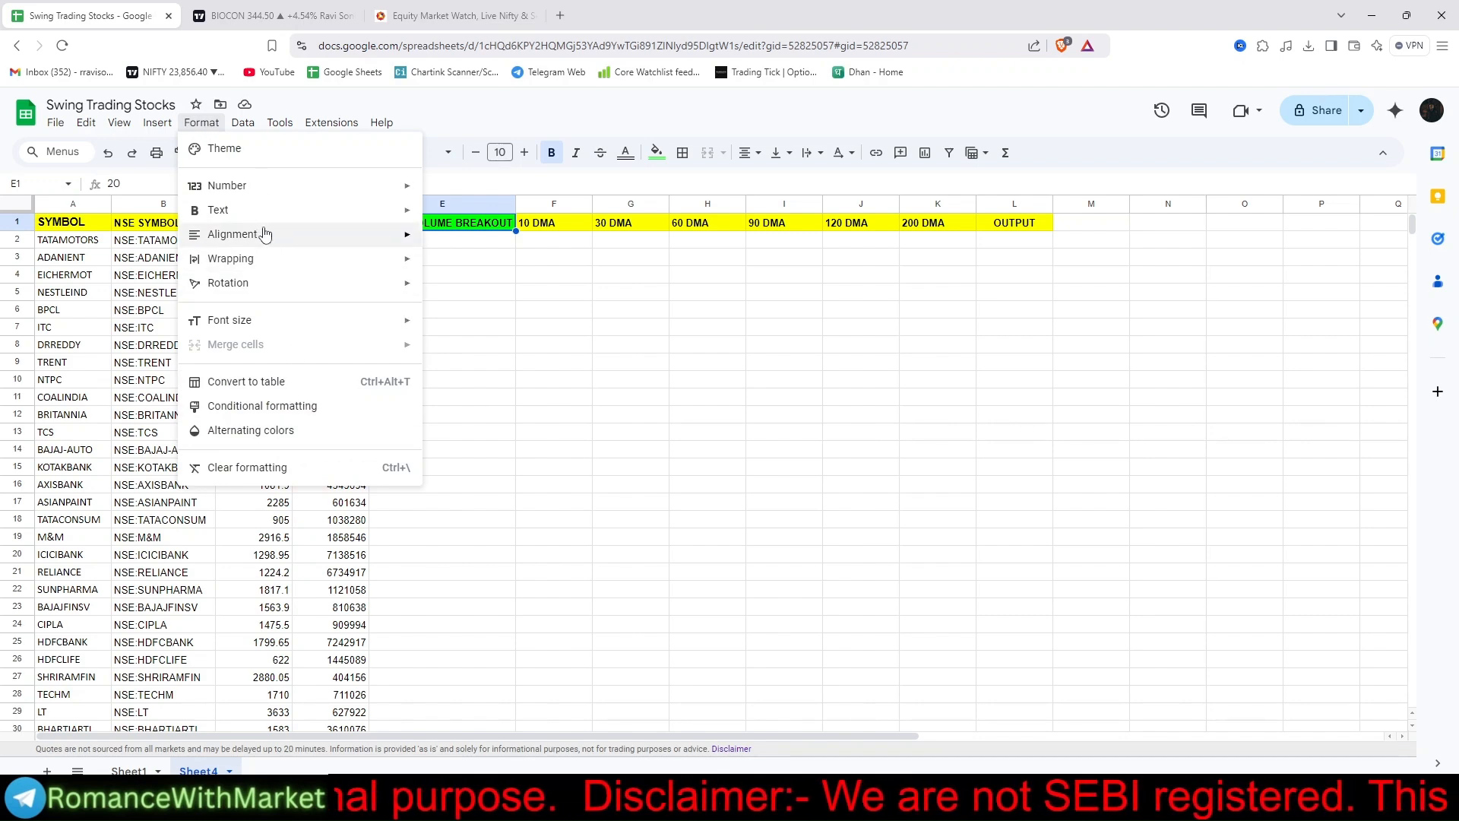
mouse_move(279, 196)
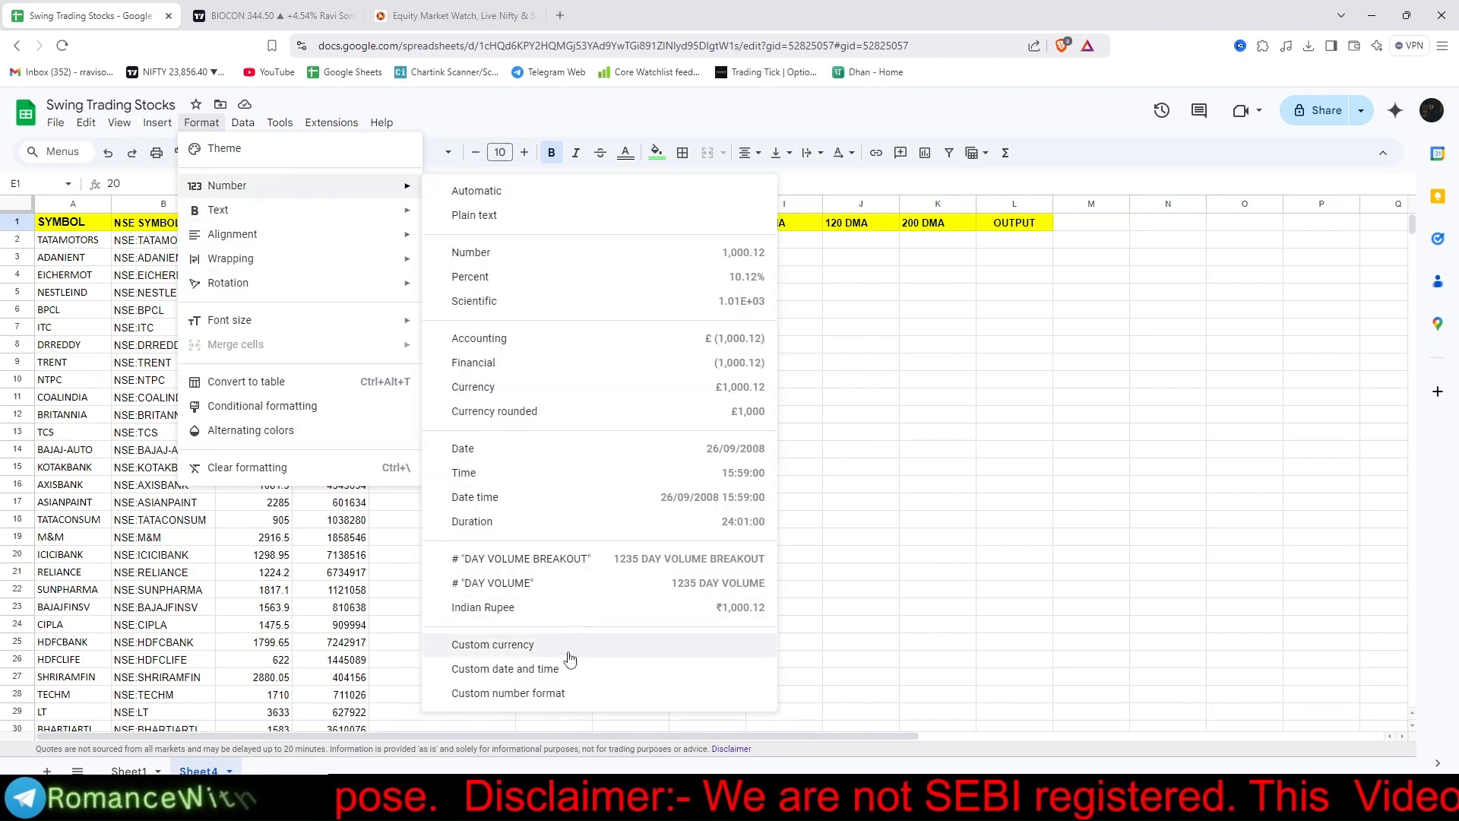
left_click(567, 693)
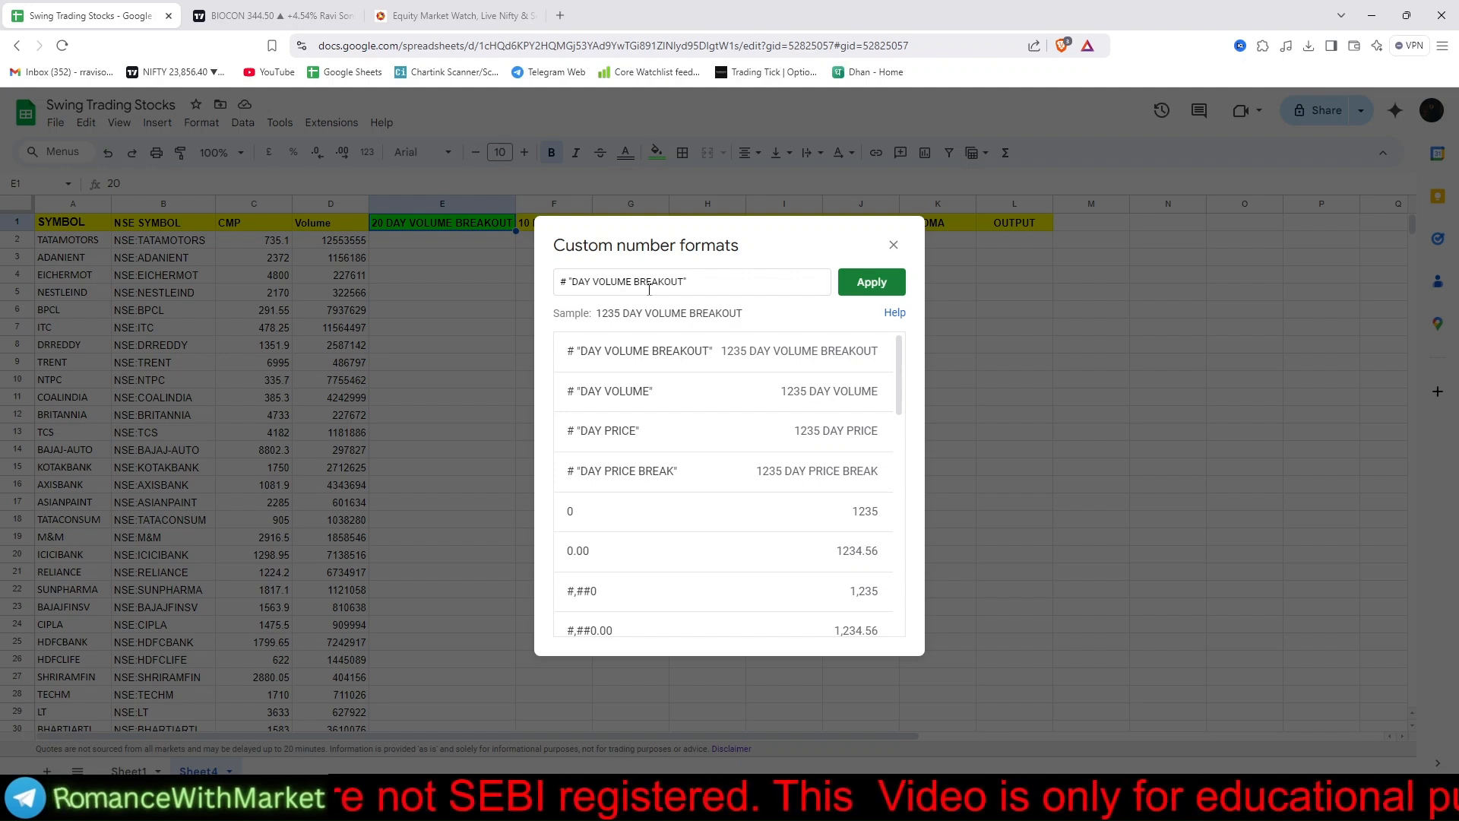
left_click(871, 284)
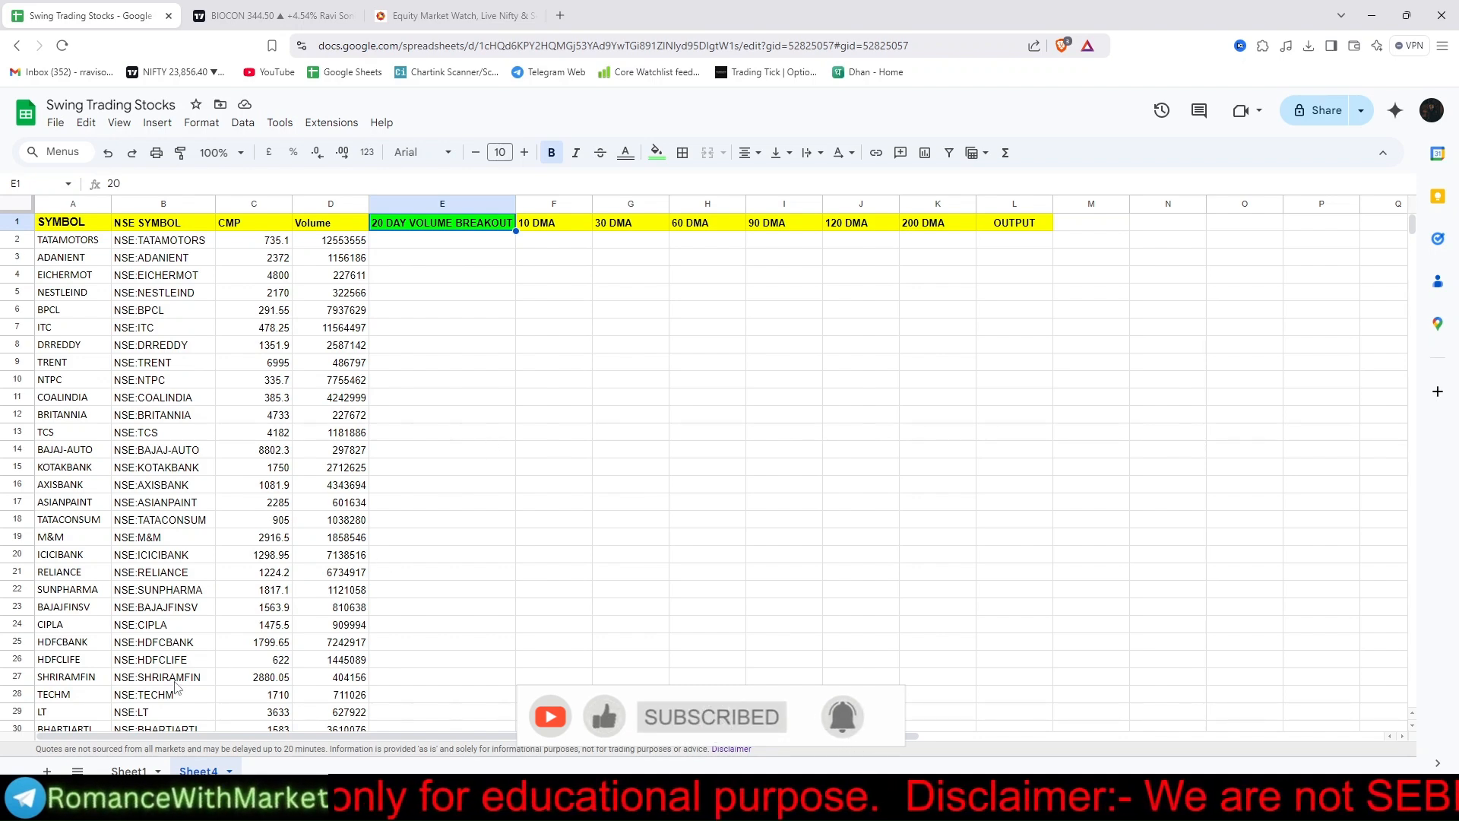
- Copy the volume breakout formula from cell E2 of Sheet1 and return to Sheet4
left_click(131, 771)
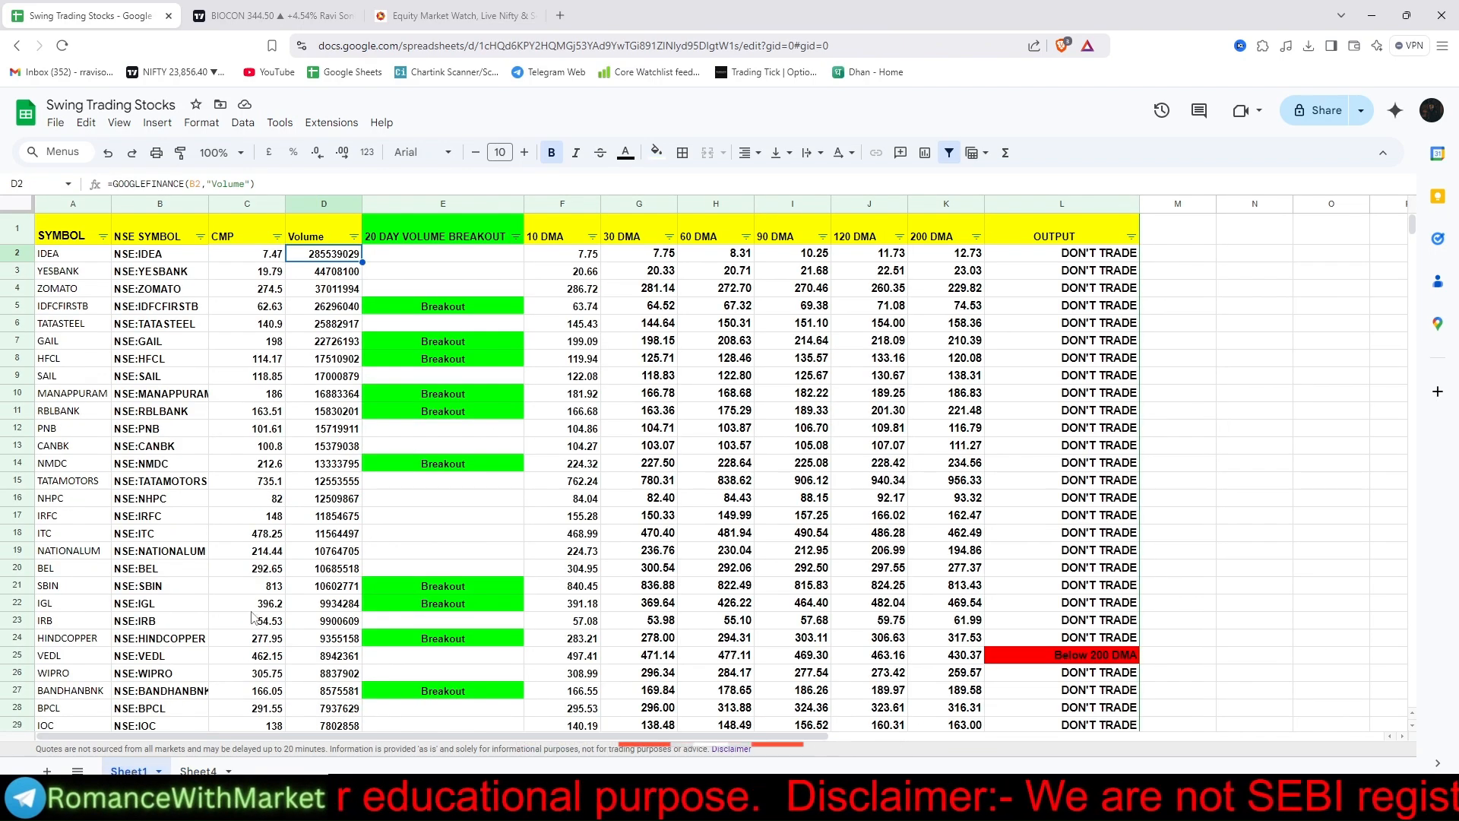
left_click(458, 260)
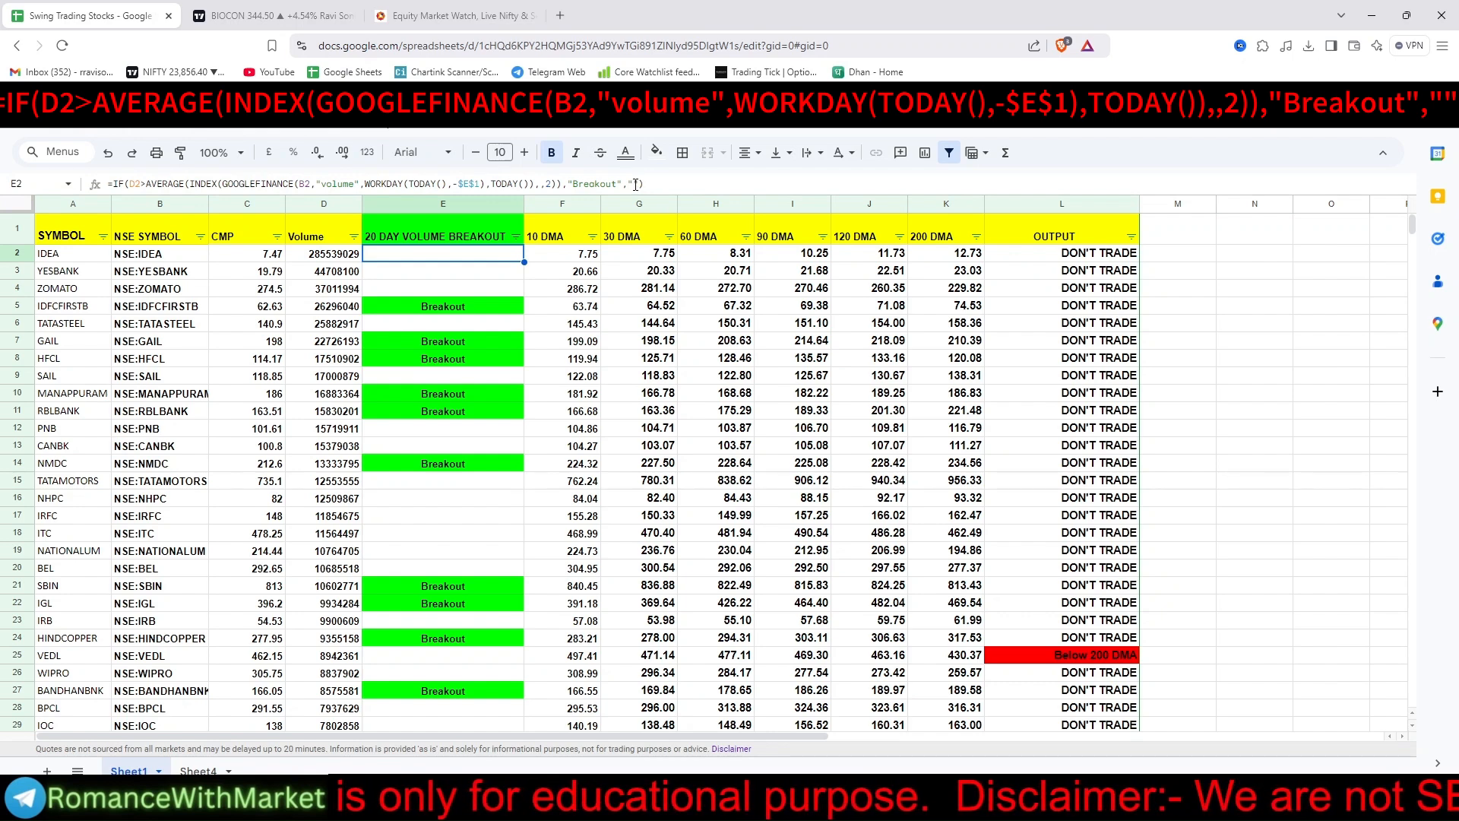
left_click(633, 184)
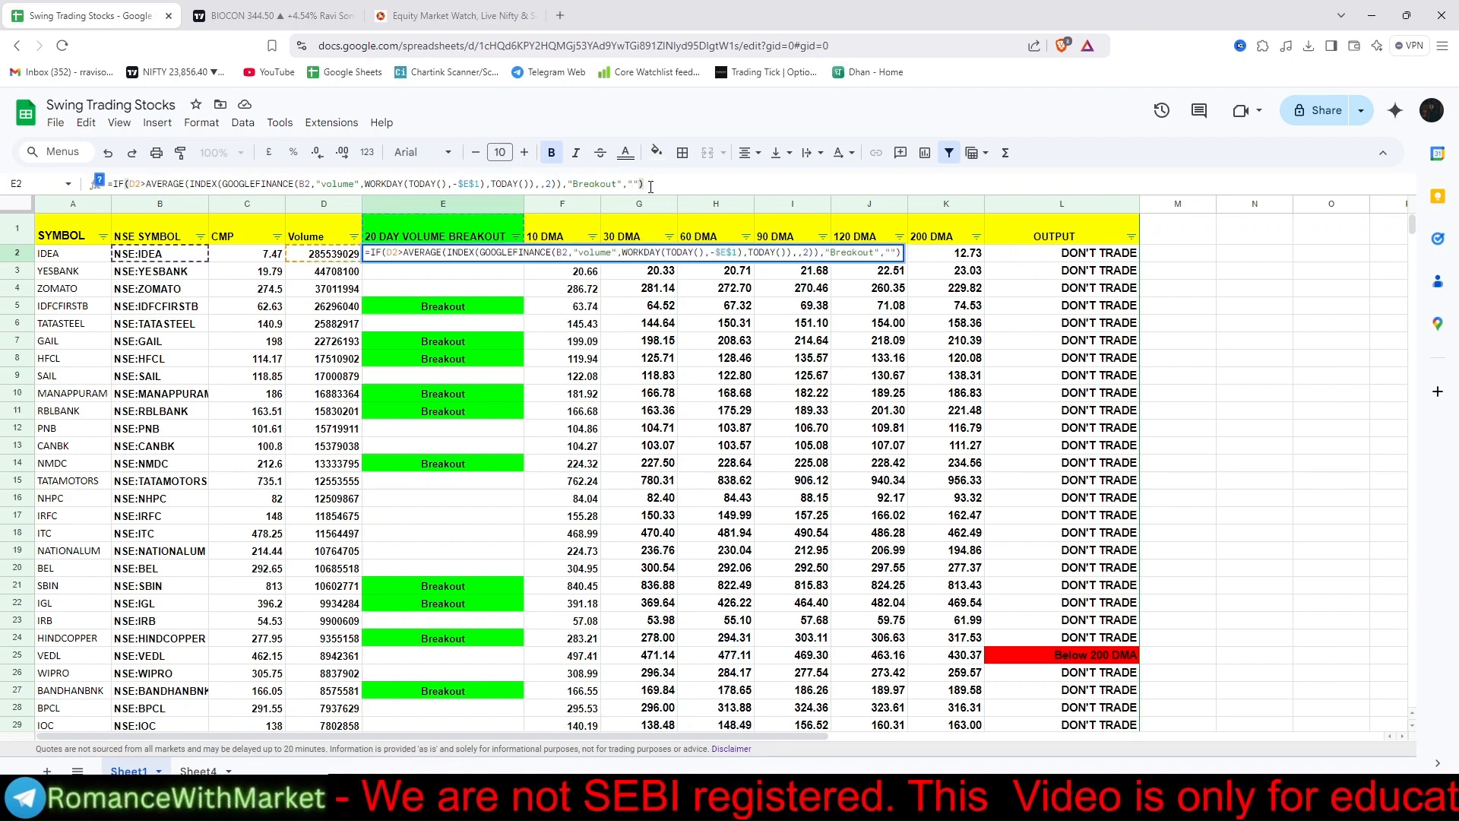
key("ctrl+a")
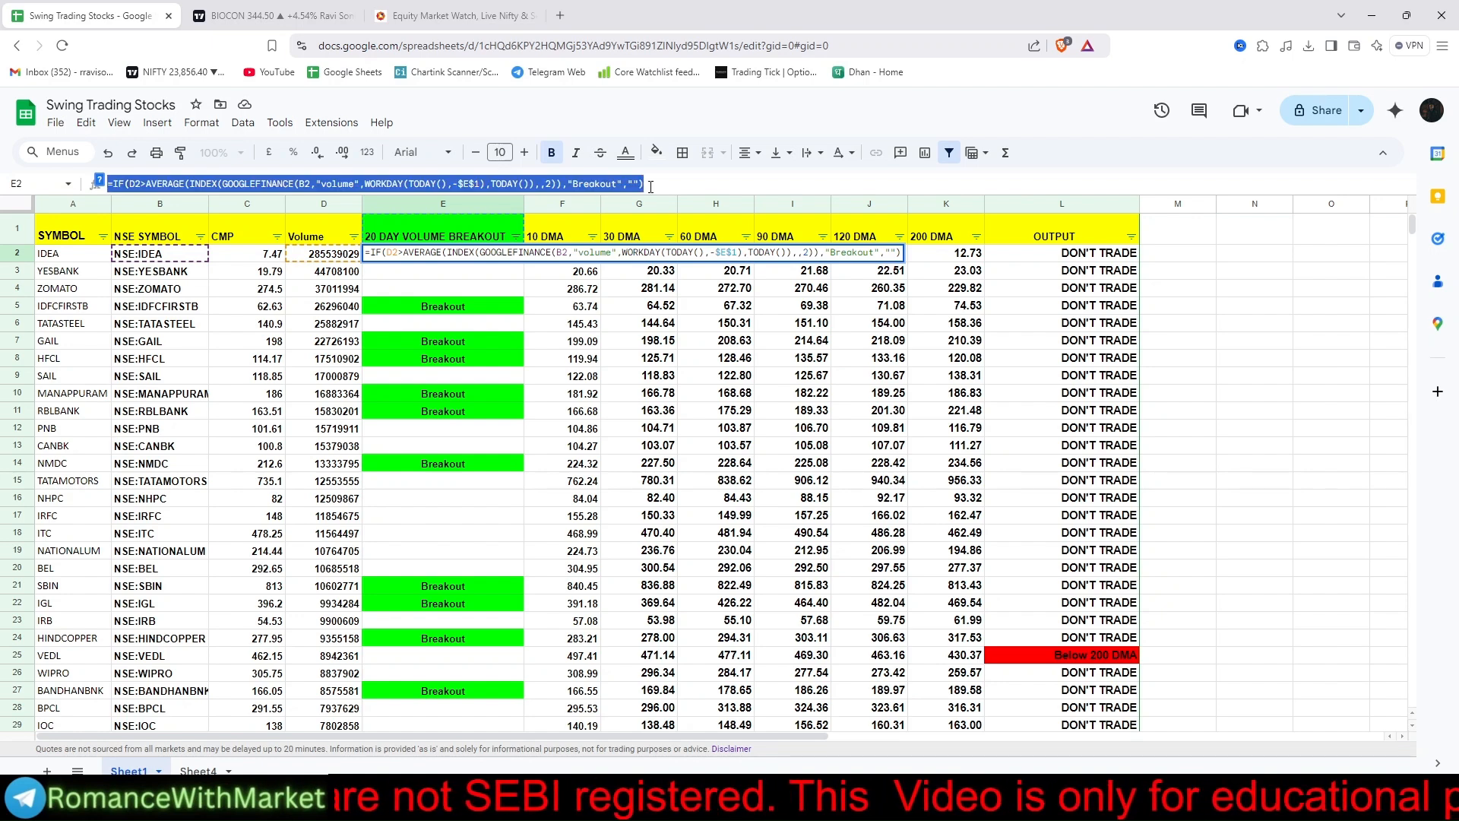
key("Return")
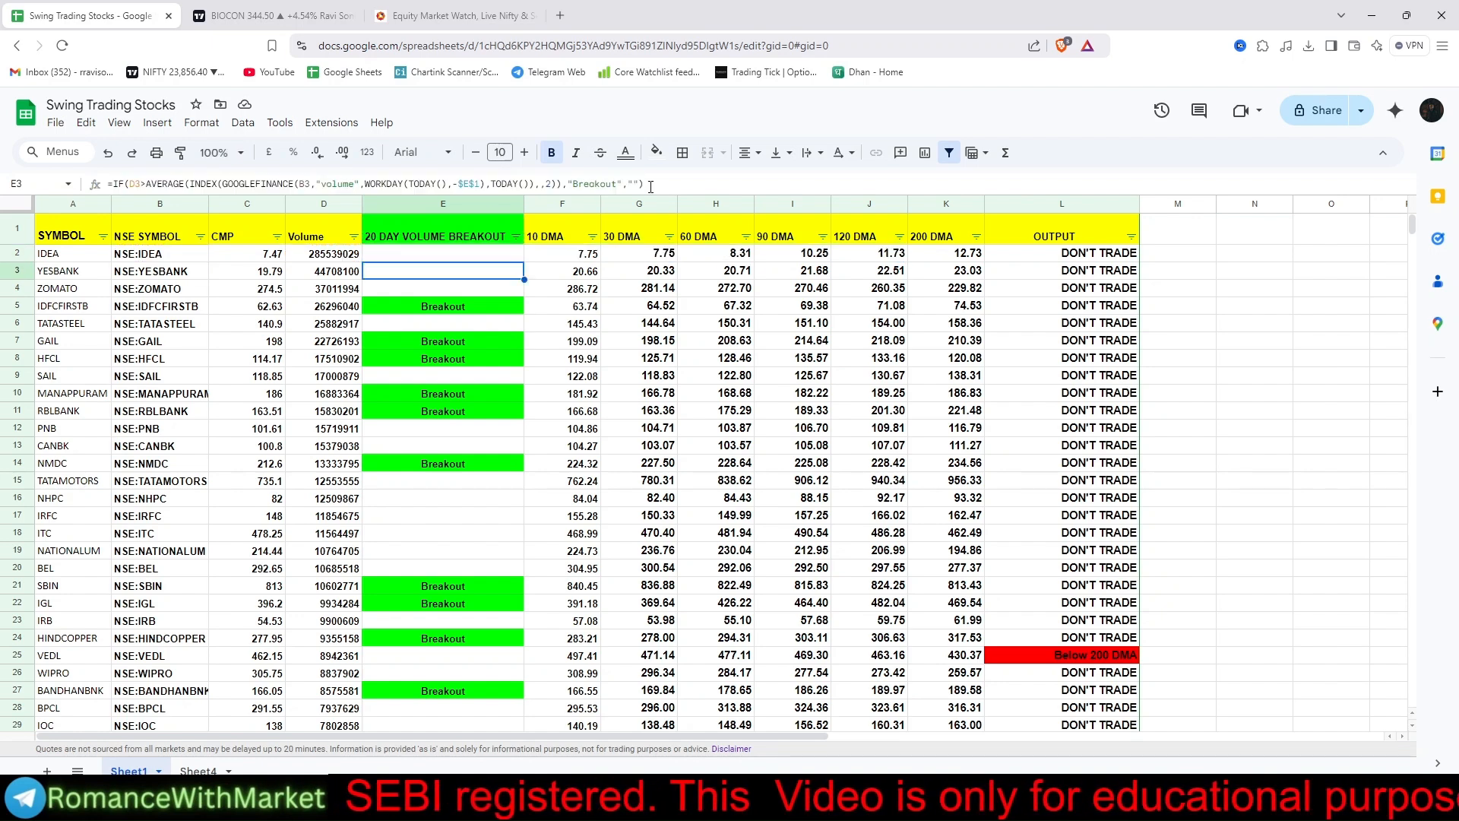
left_click(198, 770)
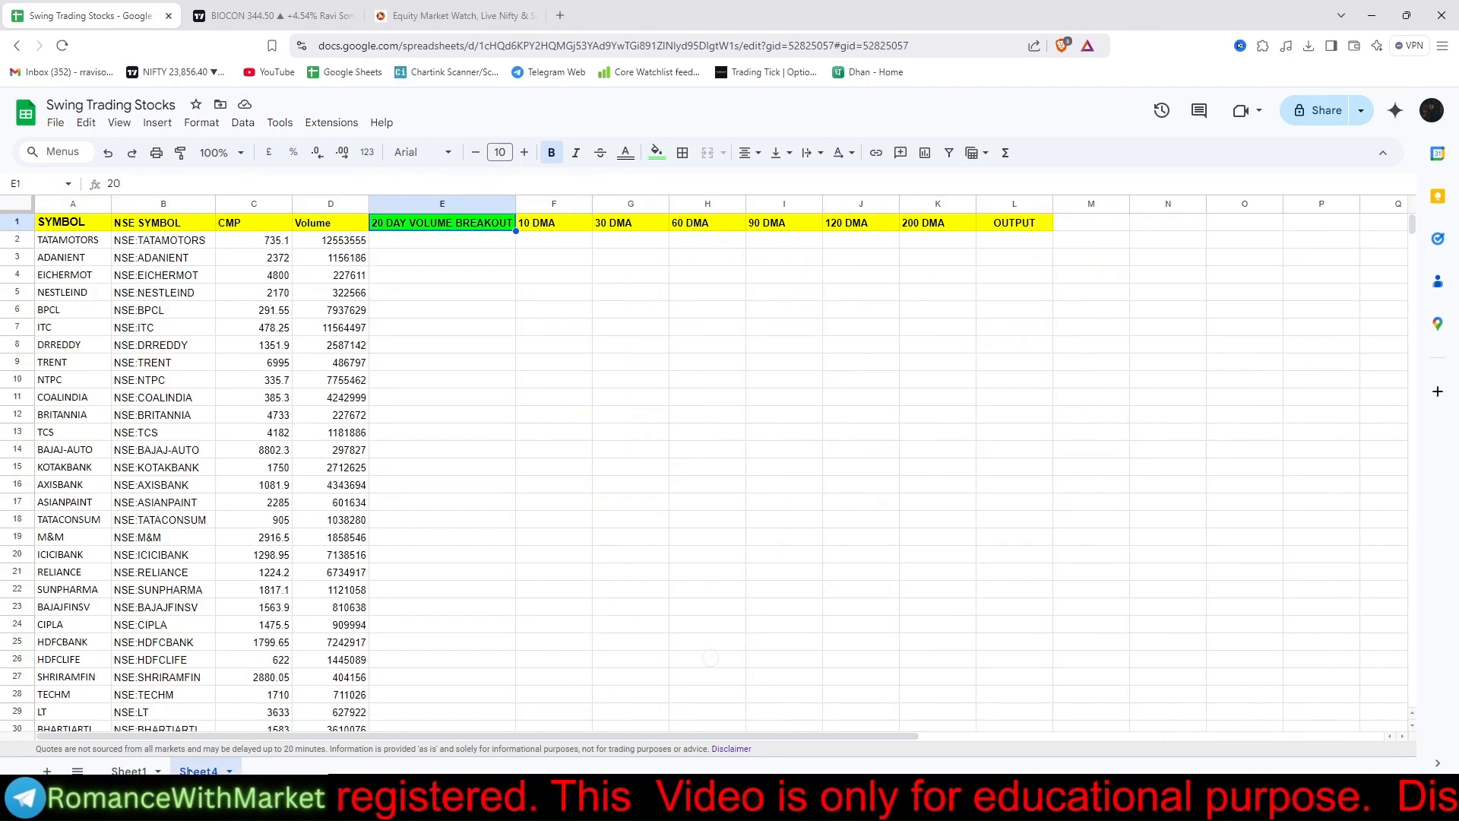
- Paste the copied volume breakout formula into E2, autofill it down column E, and check the filled rows
double_click(414, 239)
key("ctrl+v")
key("Return")
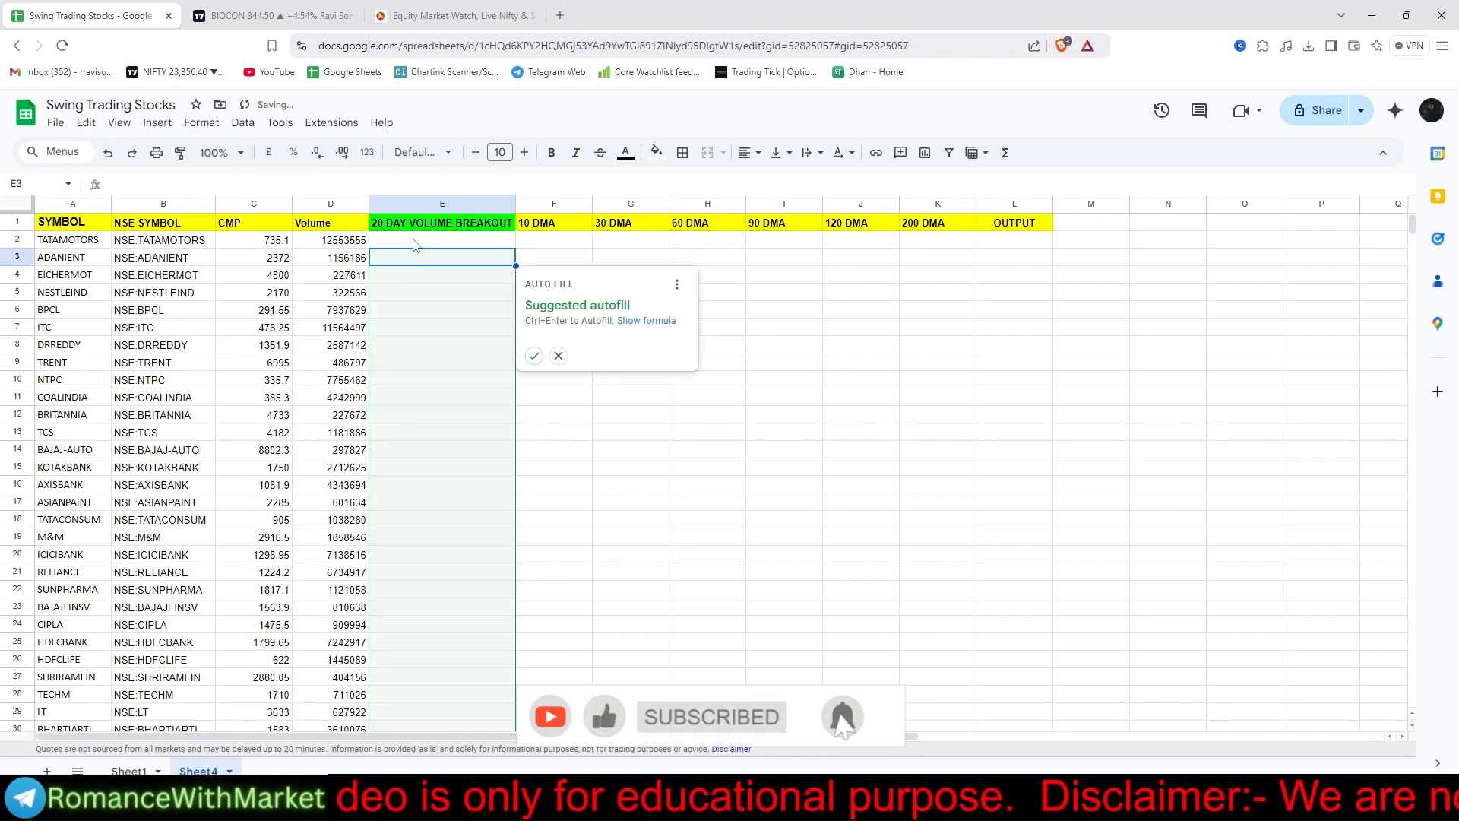
left_click(534, 356)
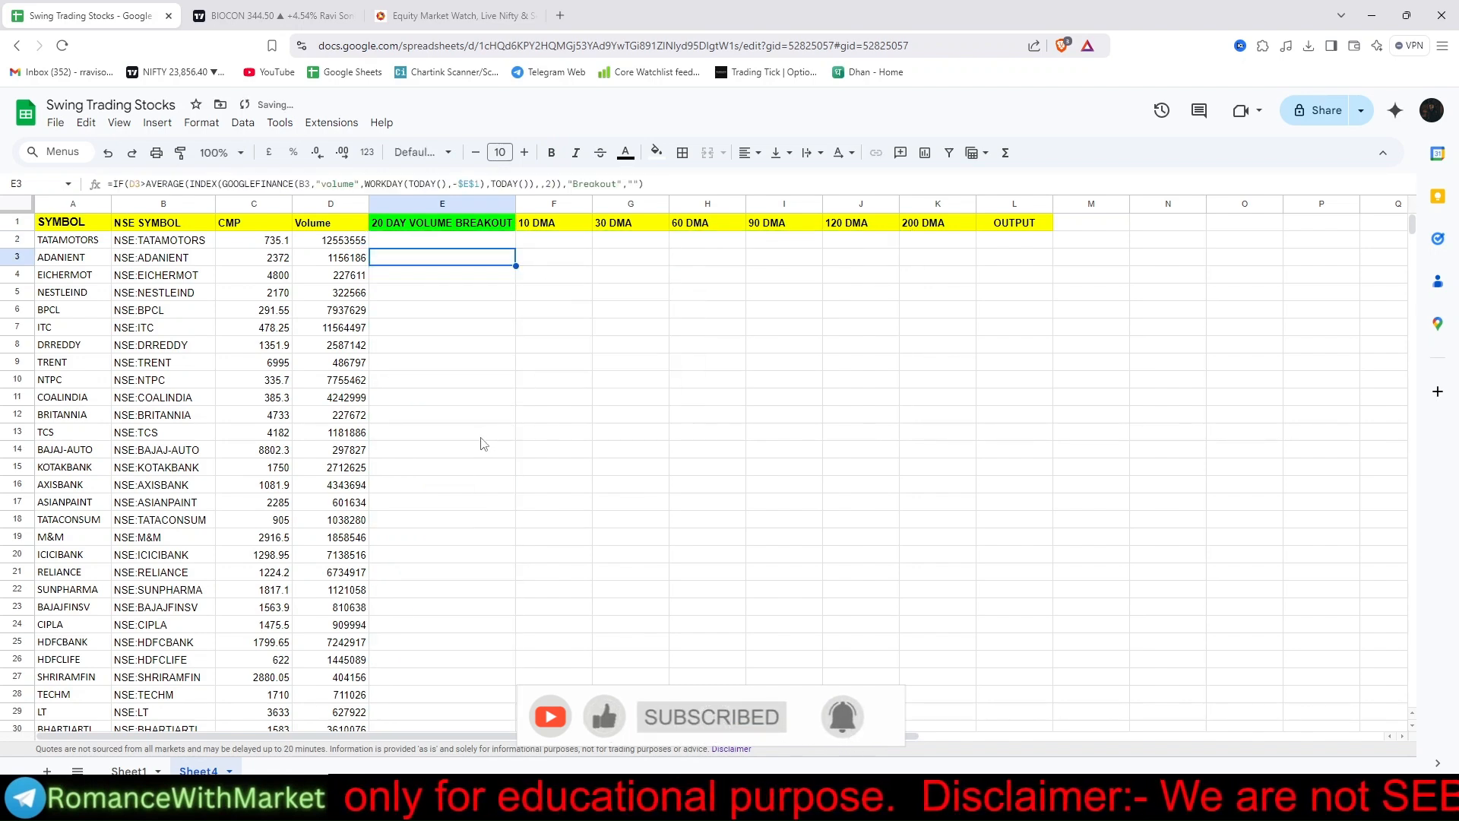
scroll(485, 443, "down", 10)
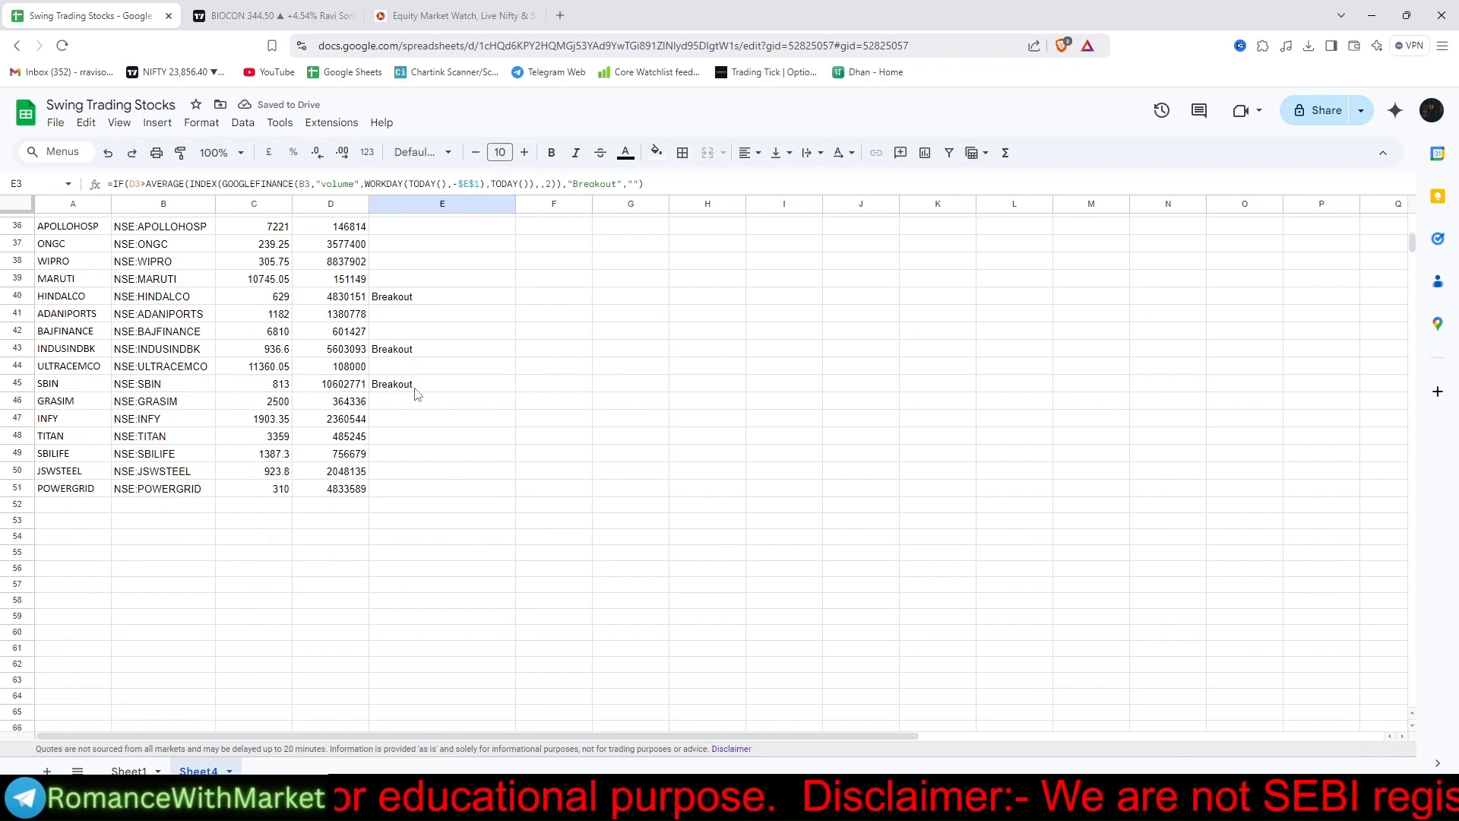
scroll(423, 414, "up", 10)
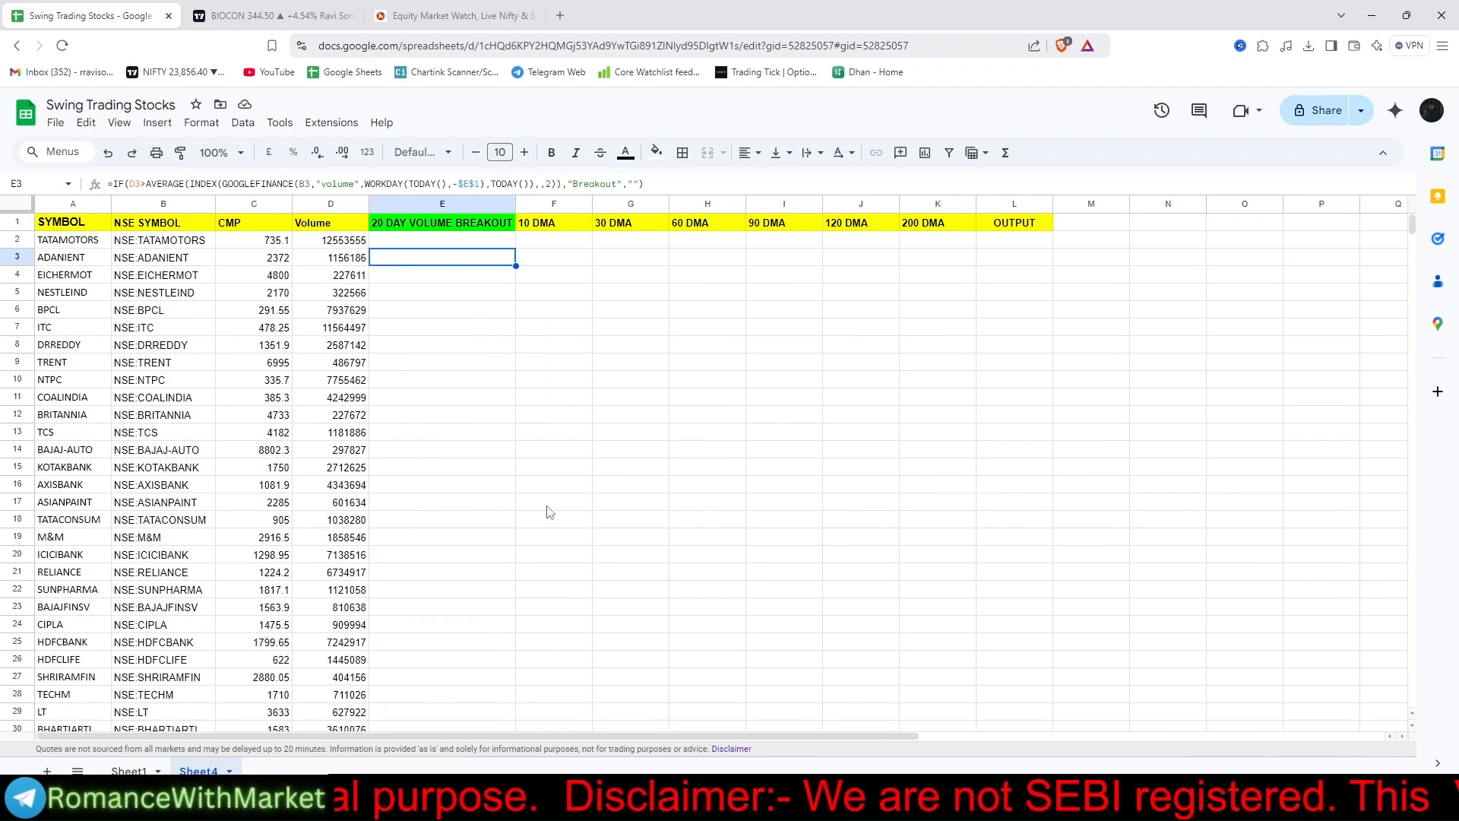
- Compare the 10, 30 and 60 DMA formulas in row 2 of Sheet1
left_click(553, 245)
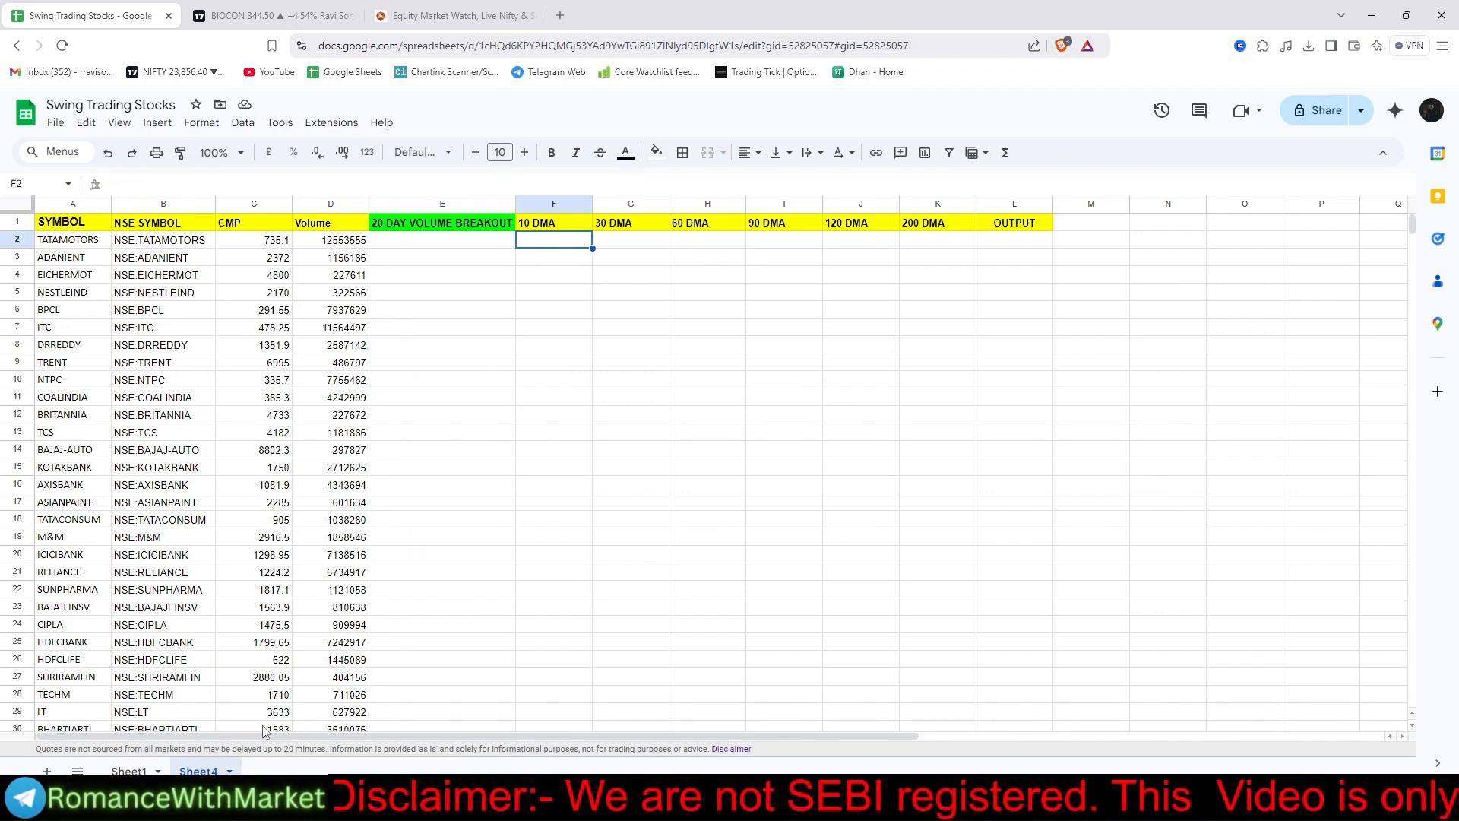
left_click(129, 770)
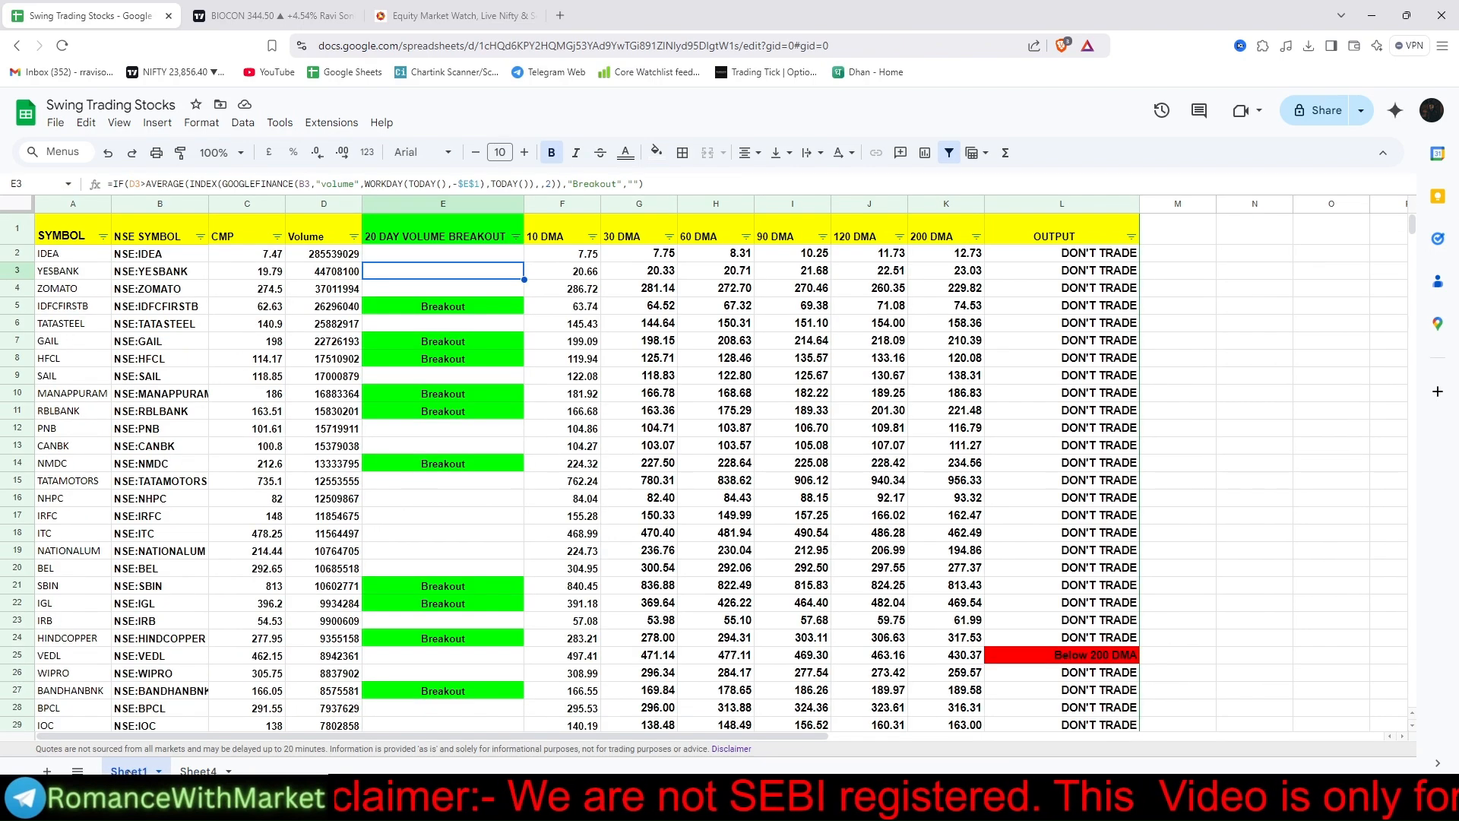
left_click(566, 241)
left_click(572, 259)
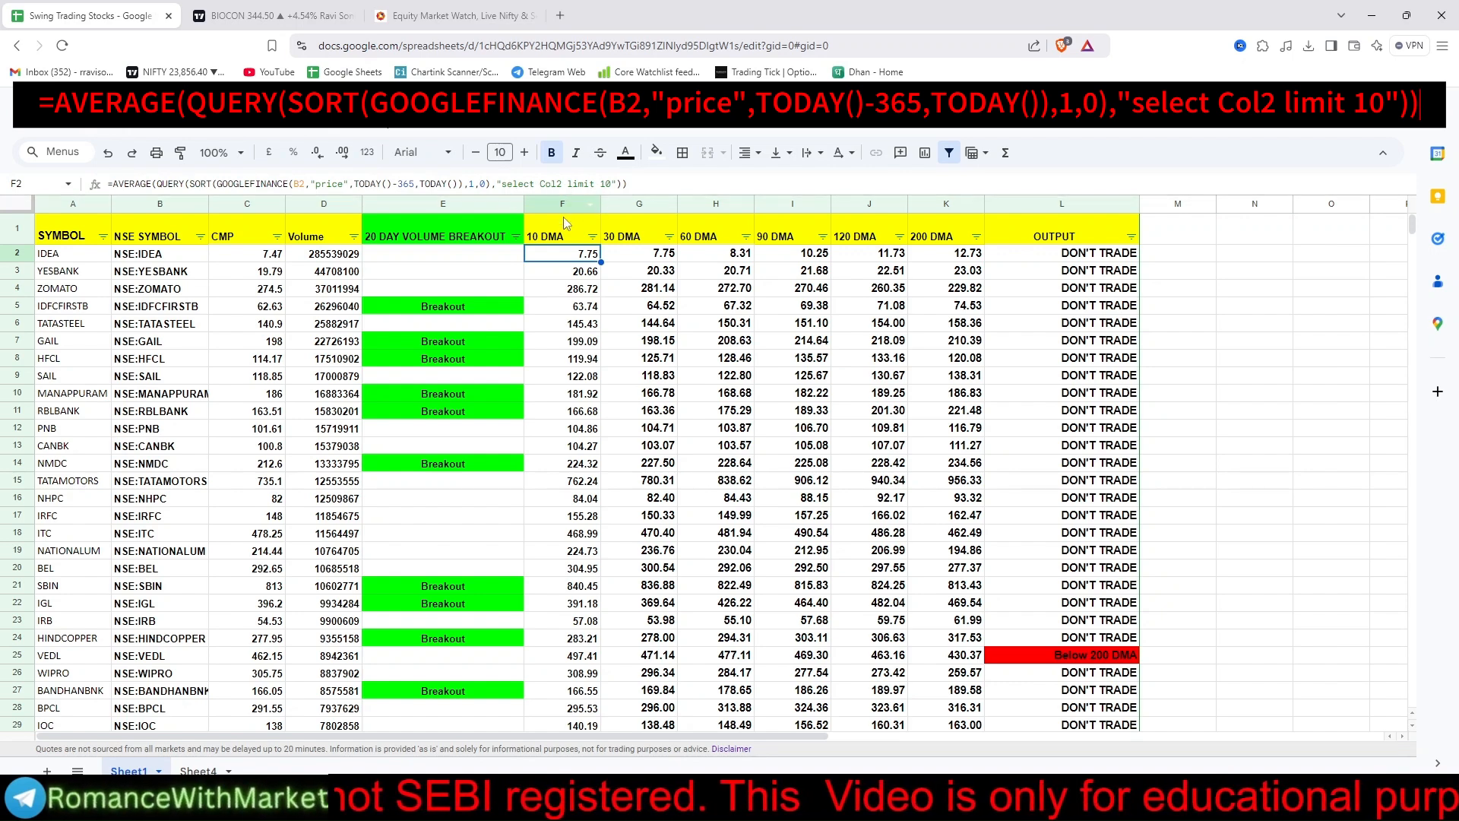
left_click(637, 257)
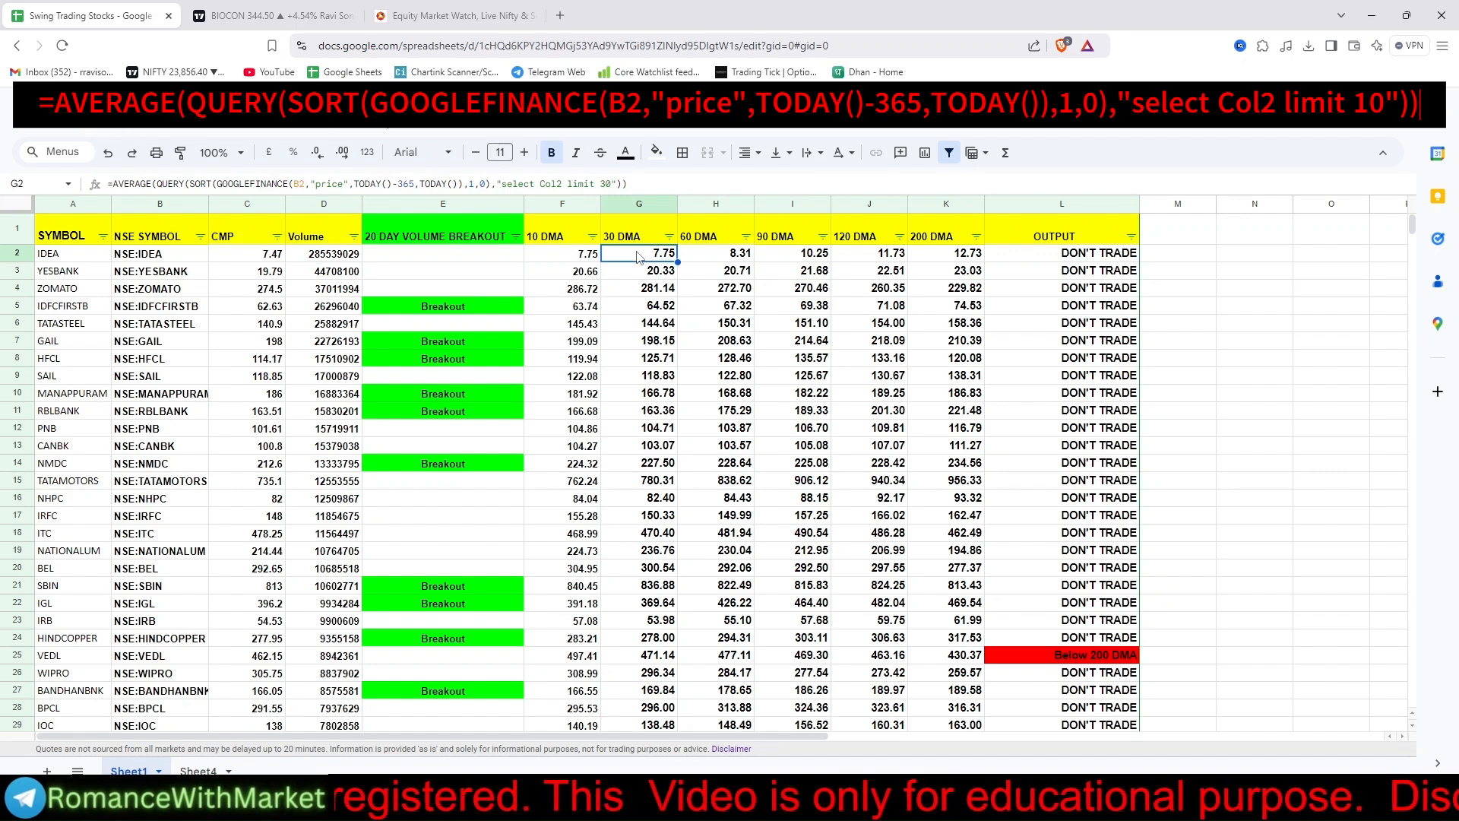
left_click(580, 253)
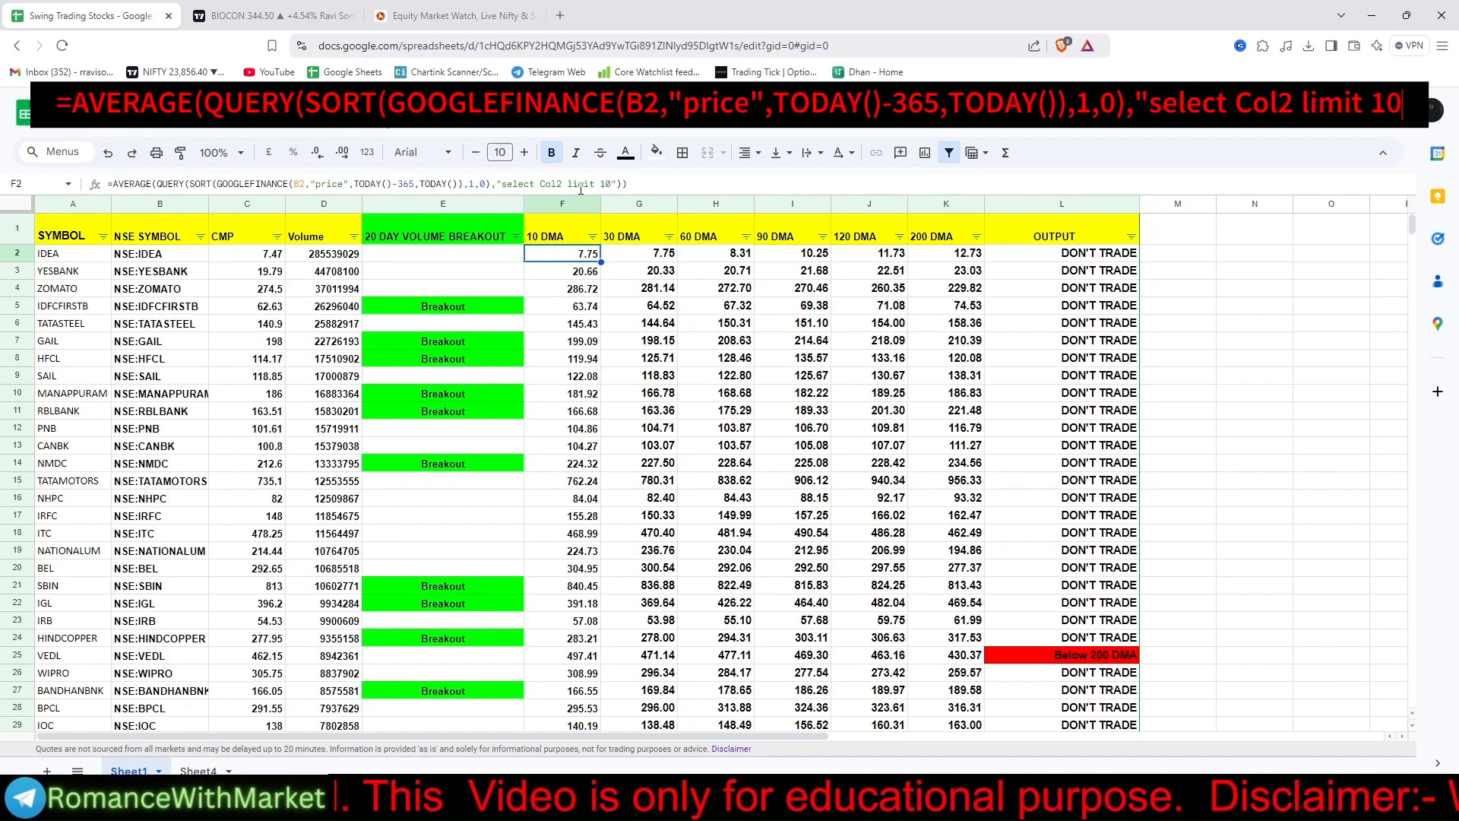
left_click(706, 257)
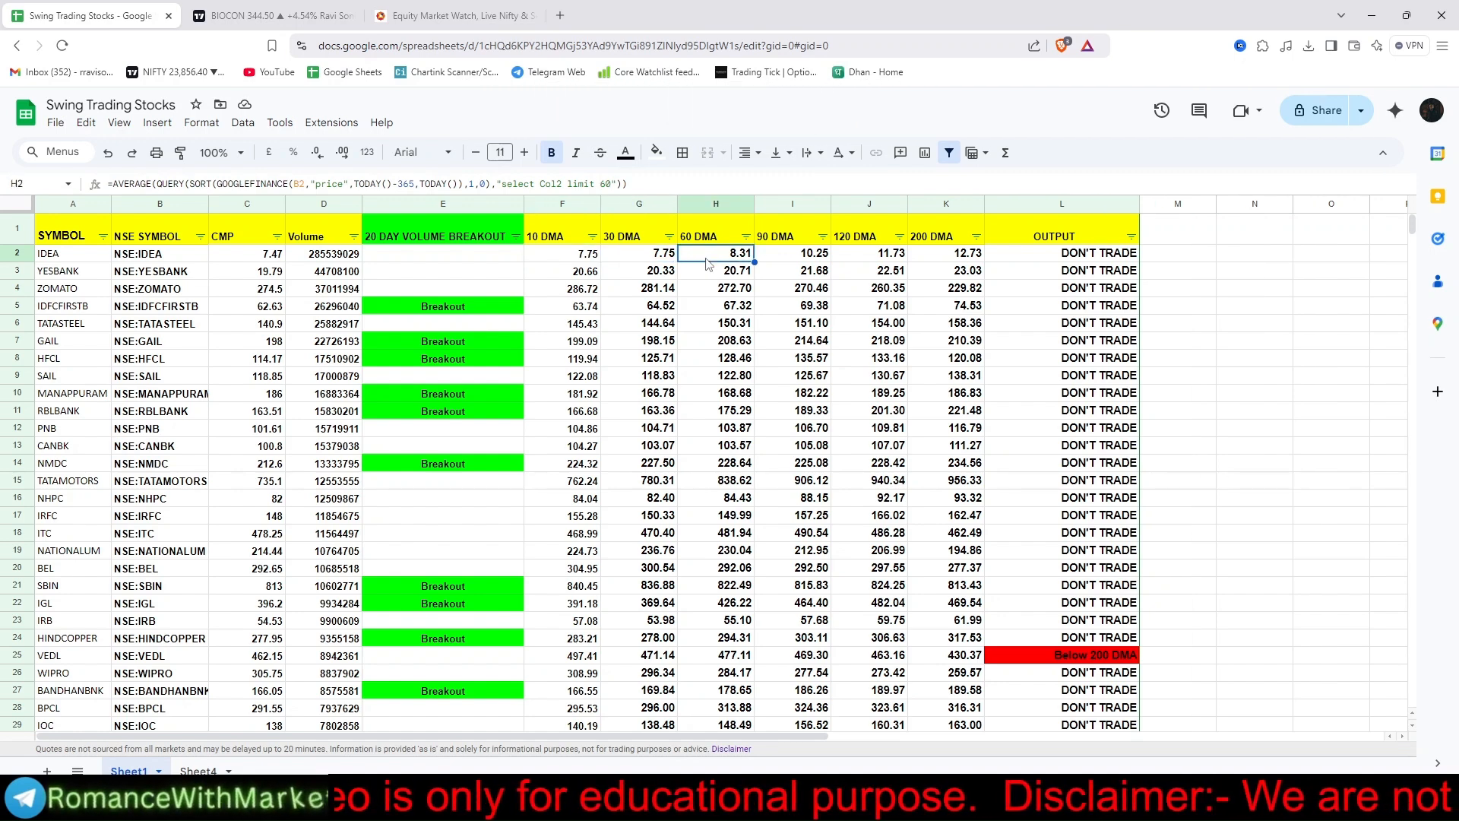
- Copy the 10 DMA formula from cell F2 of Sheet1 and return to Sheet4
left_click(589, 256)
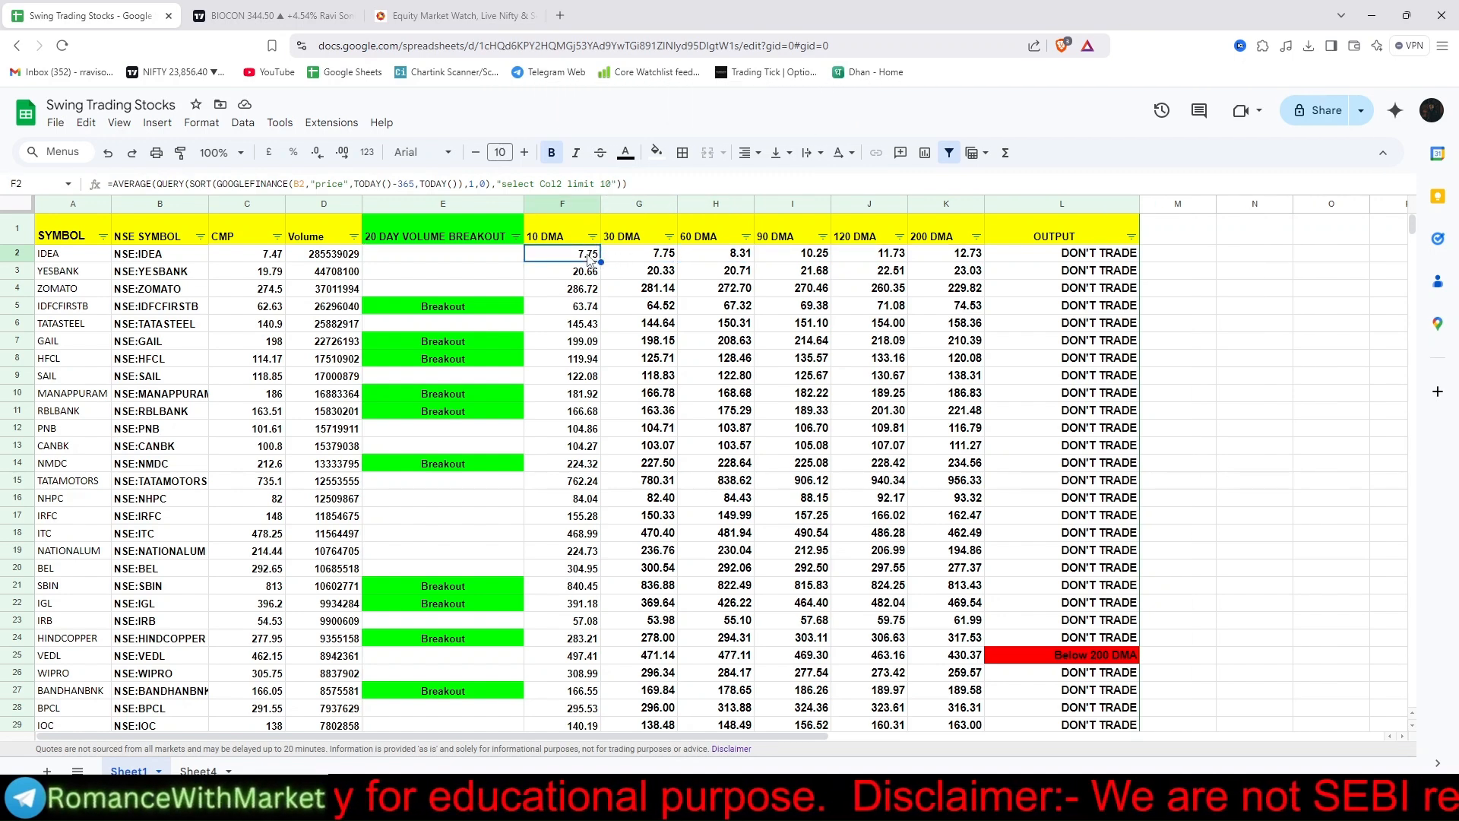
left_click(662, 183)
key("ctrl+a")
key("ctrl+c")
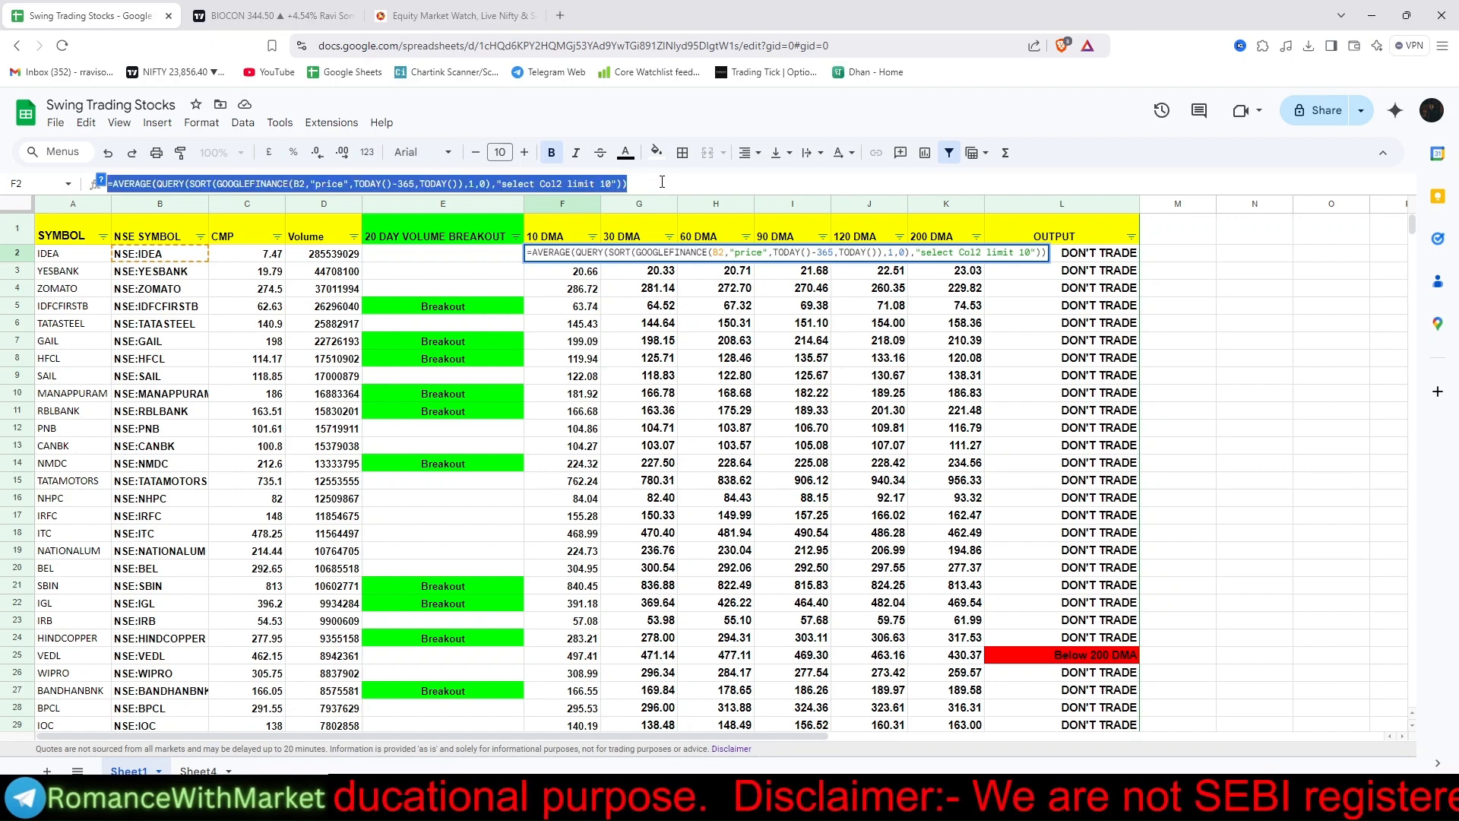
key("Return")
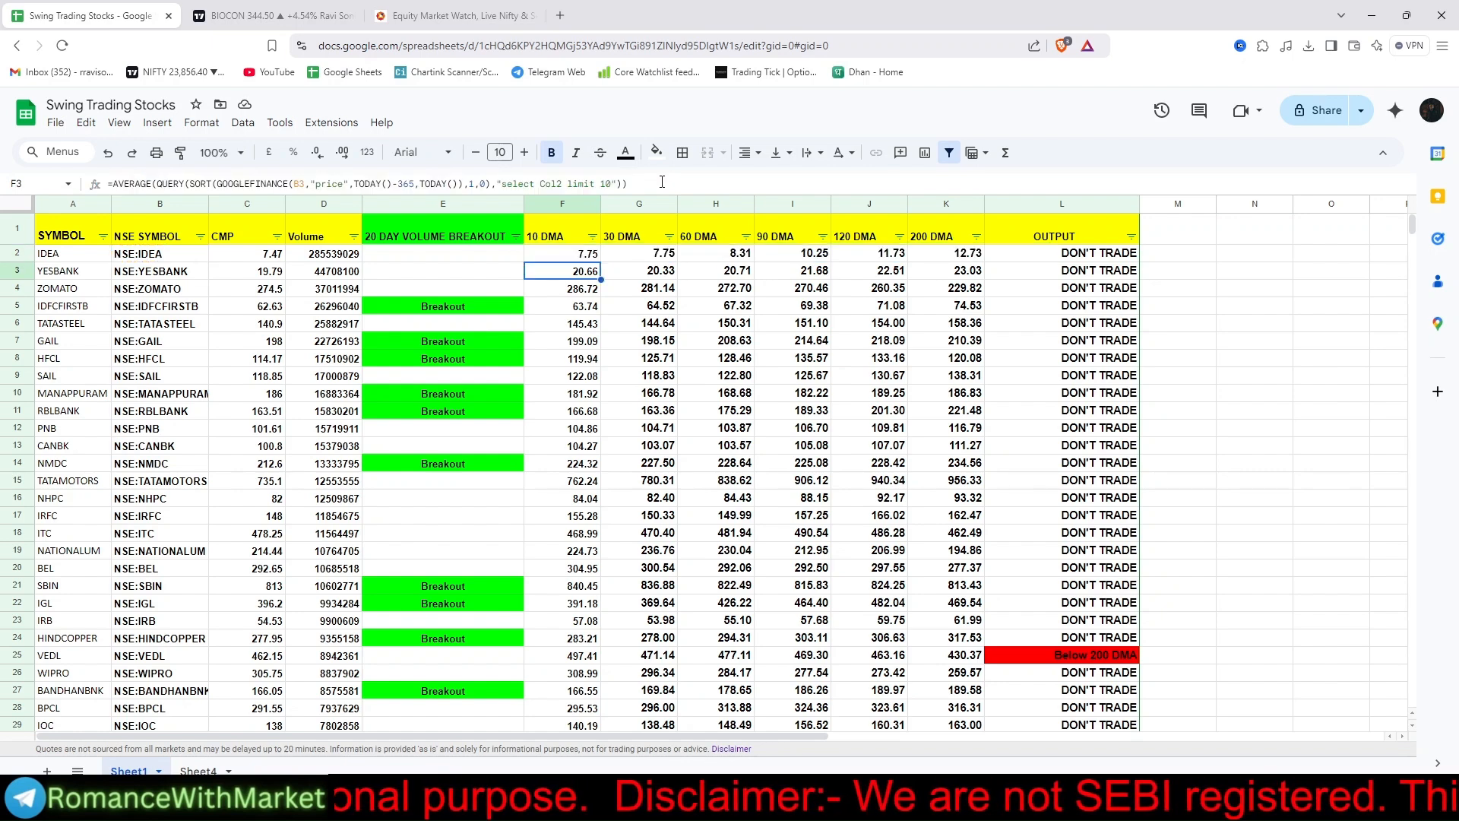
left_click(199, 771)
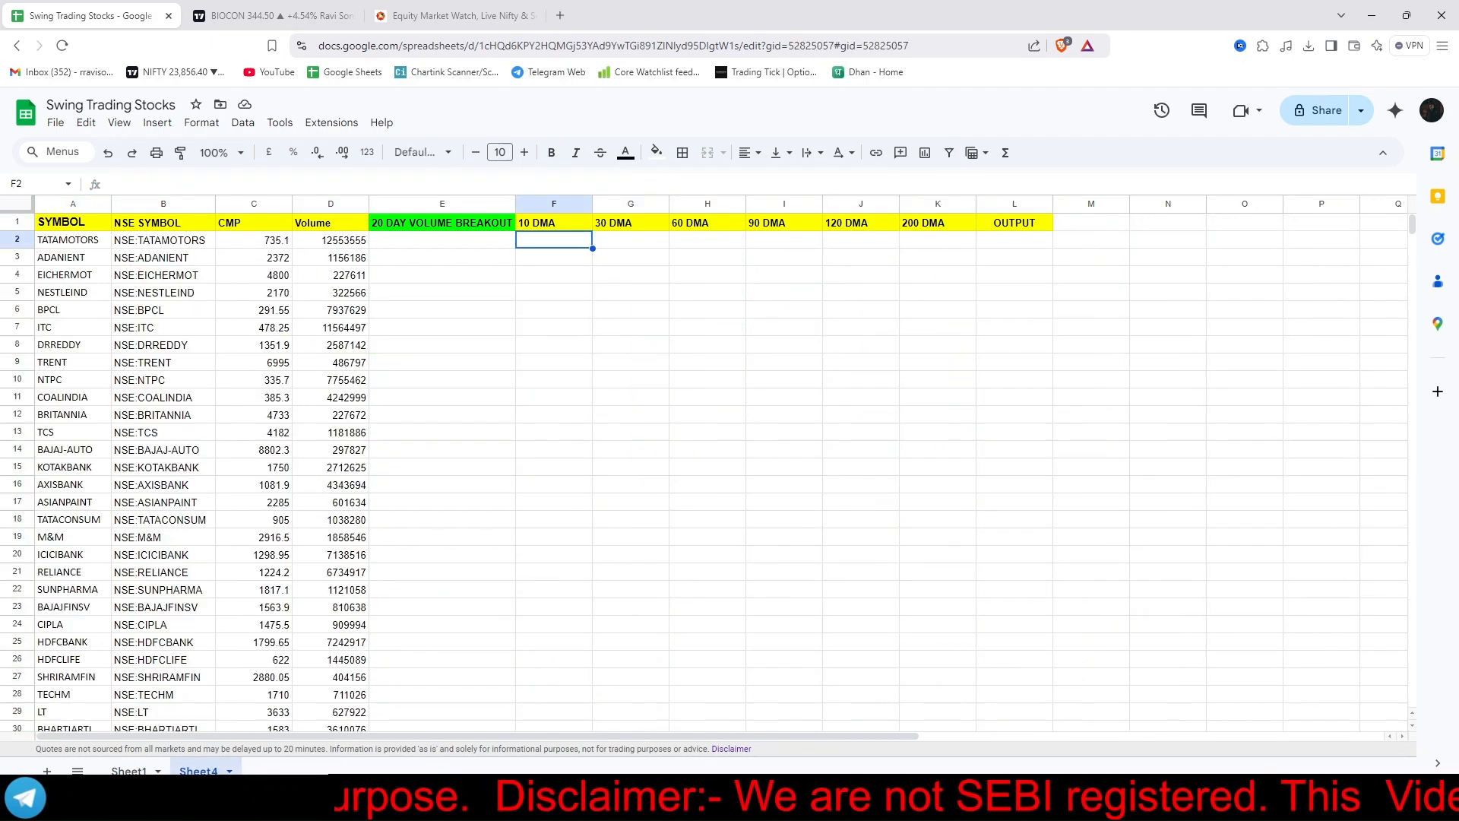
- Paste the 10 DMA formula into F2 and fill it across the row through K2
double_click(557, 240)
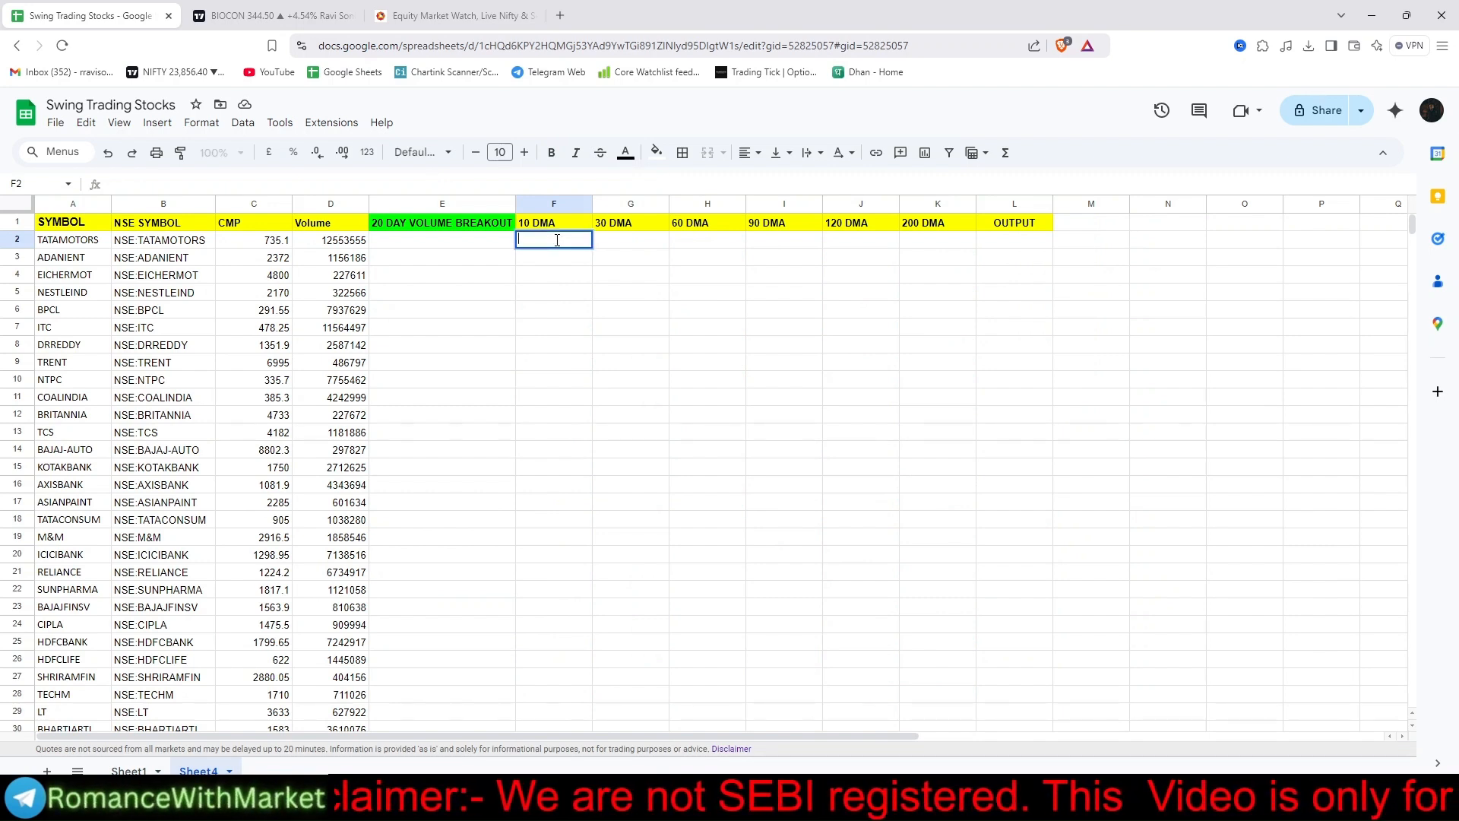
key("ctrl+v")
key("Return")
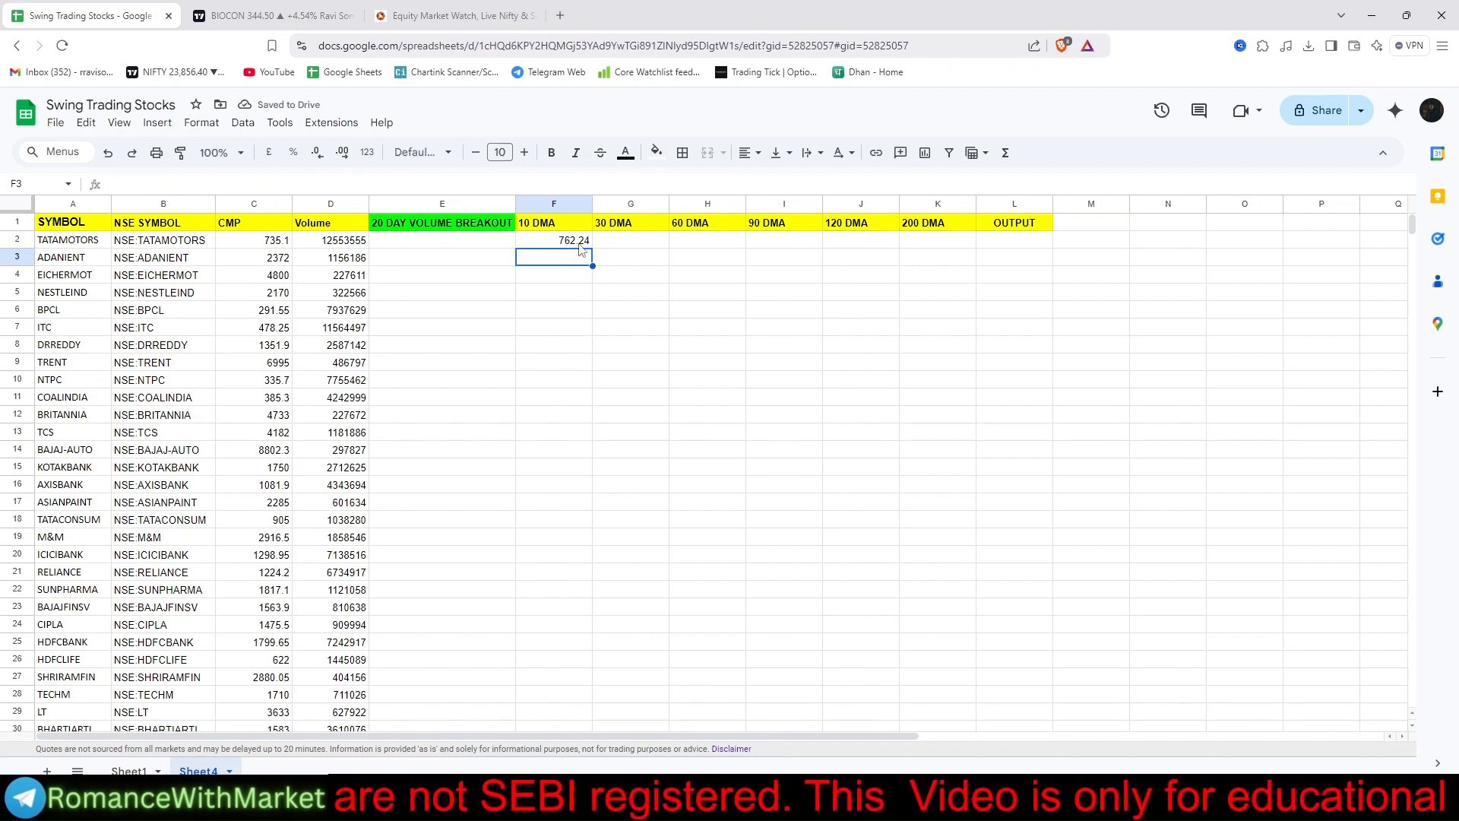
left_click(581, 243)
left_click_drag(592, 249, 918, 249)
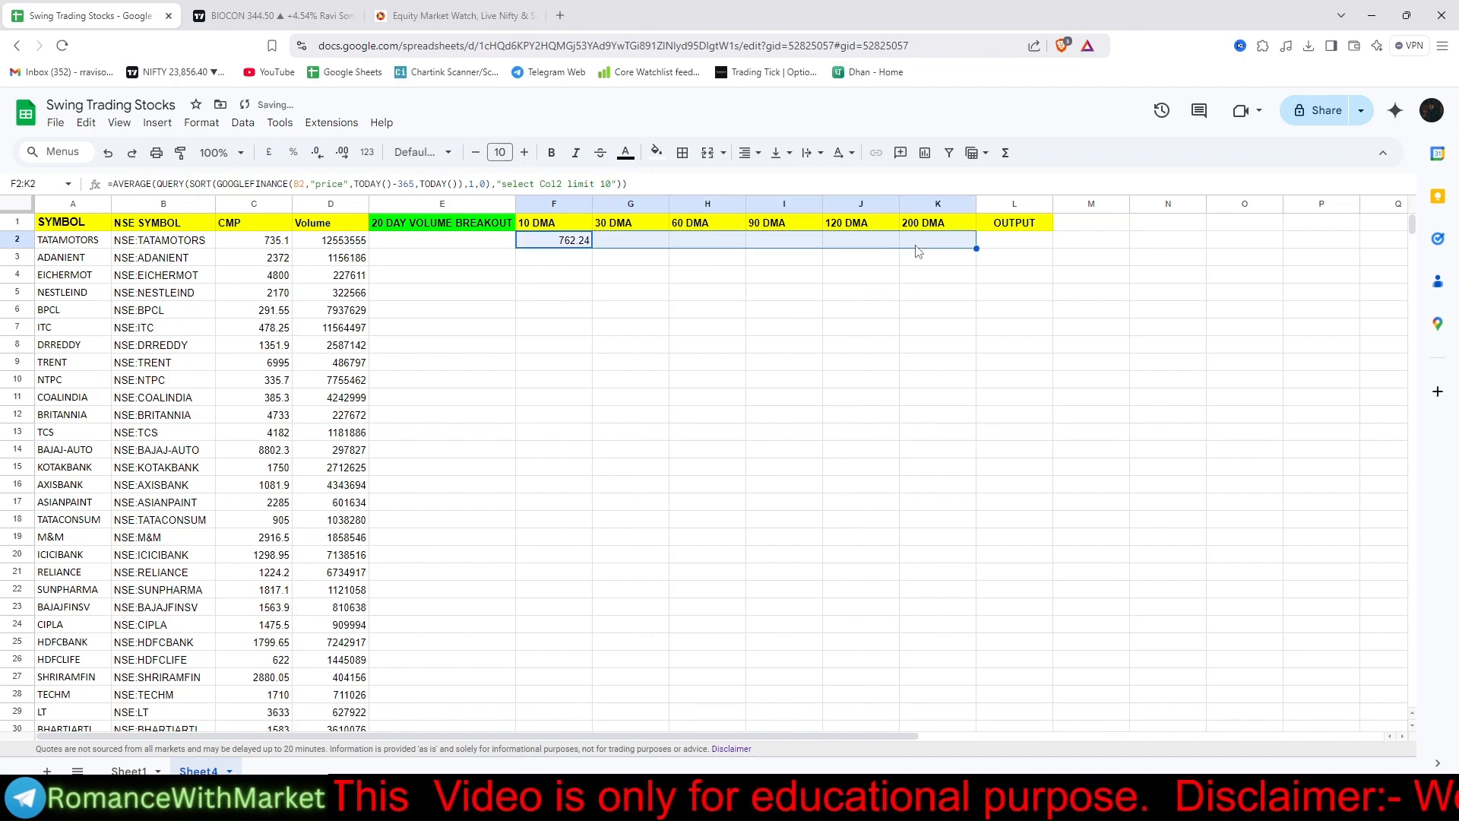
- Set the query limit in the 30 DMA formula in G2 to 30
left_click(648, 243)
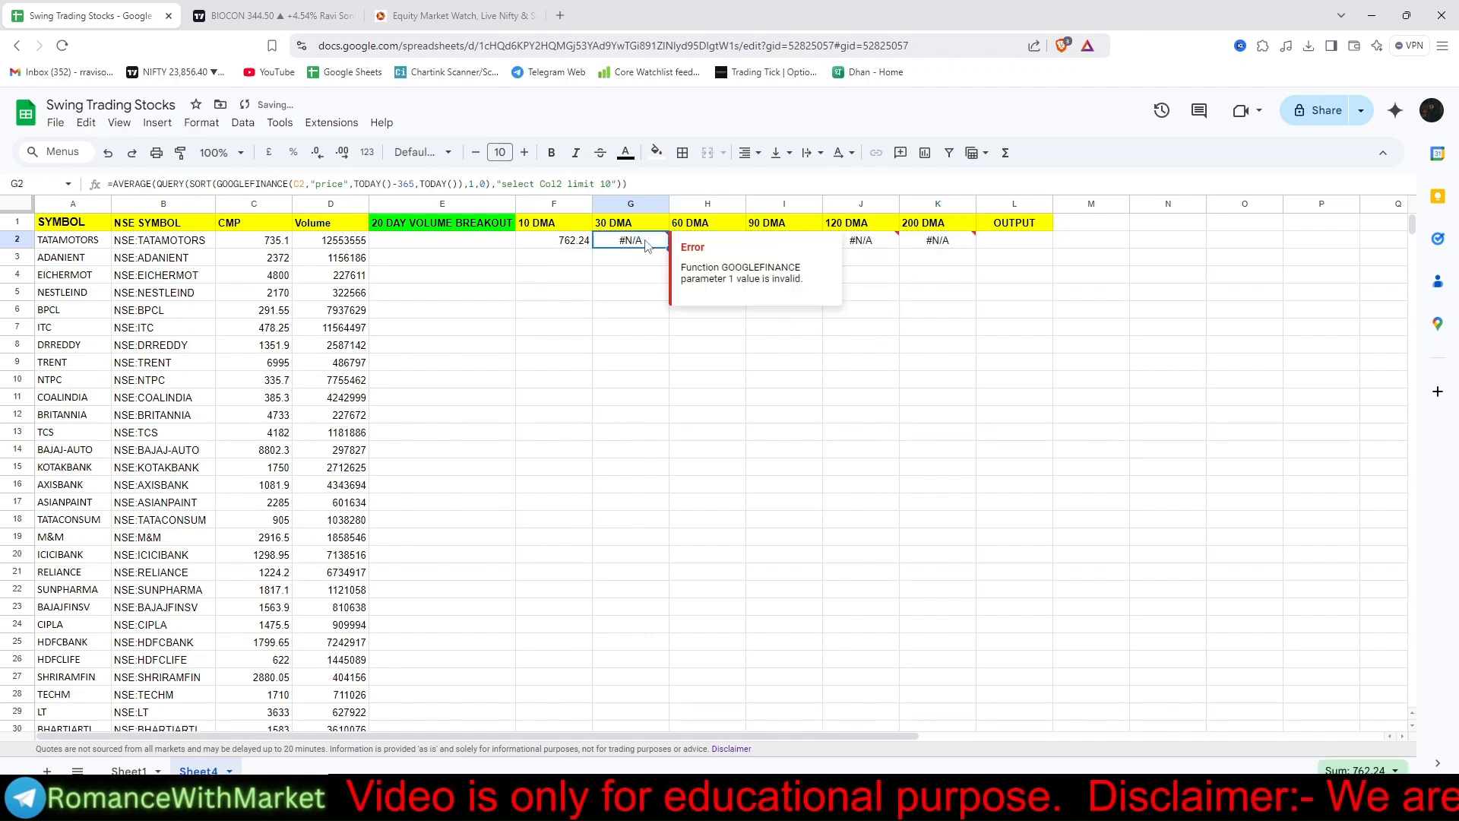
left_click(608, 184)
key("BackSpace")
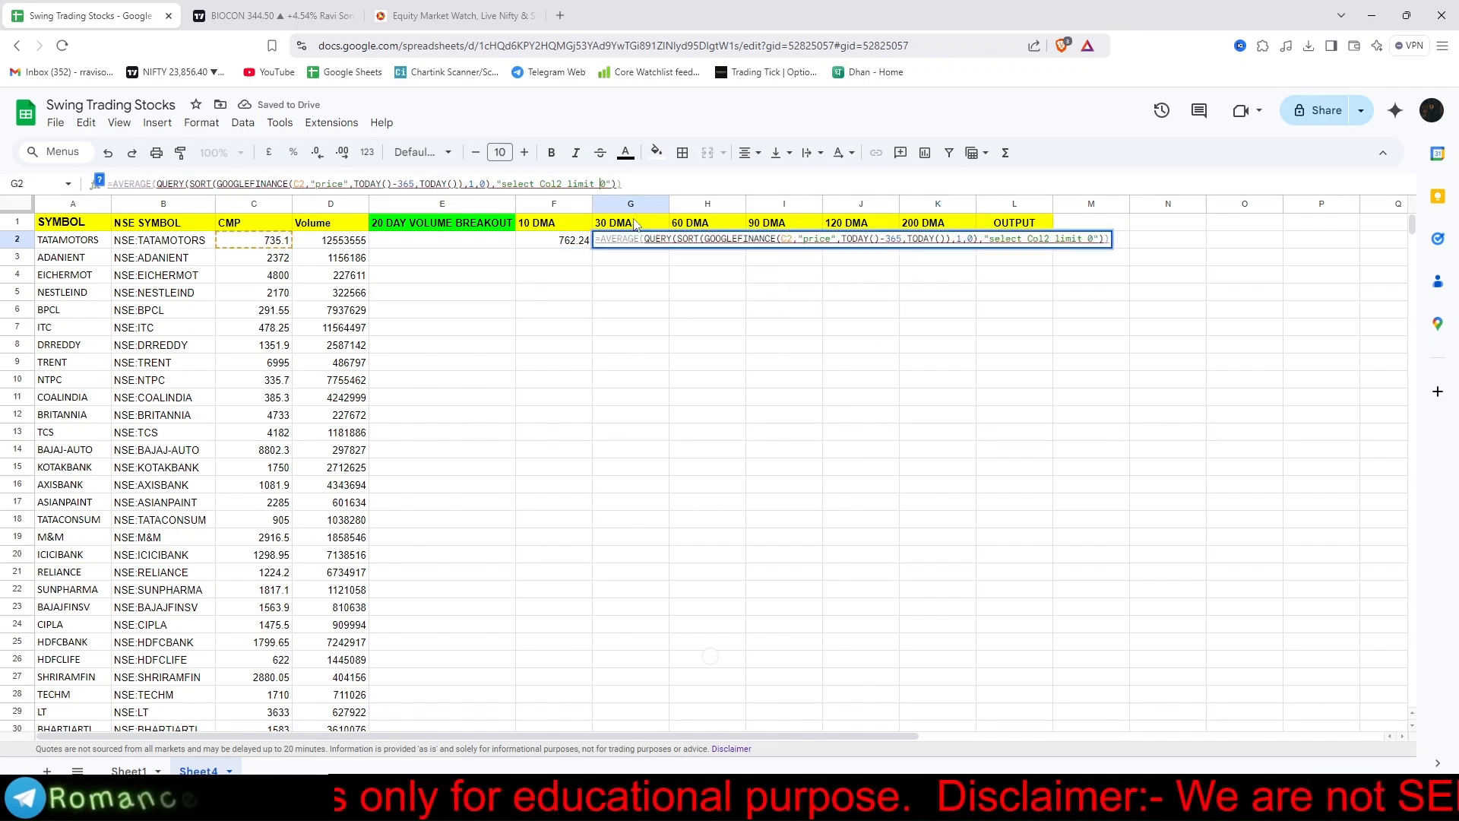
type("2")
key("Return")
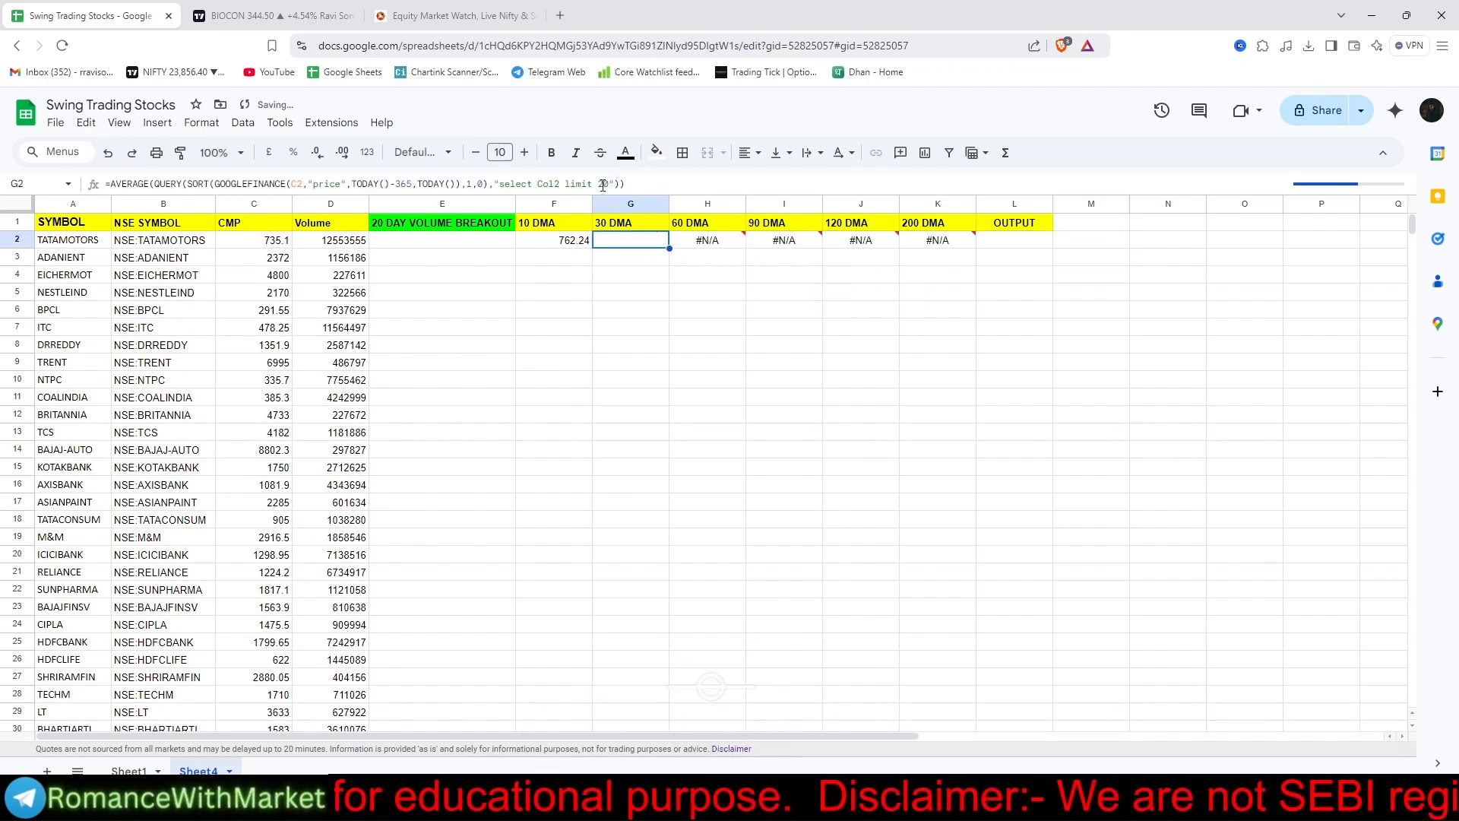
left_click(602, 185)
key("BackSpace")
type("3")
key("Return")
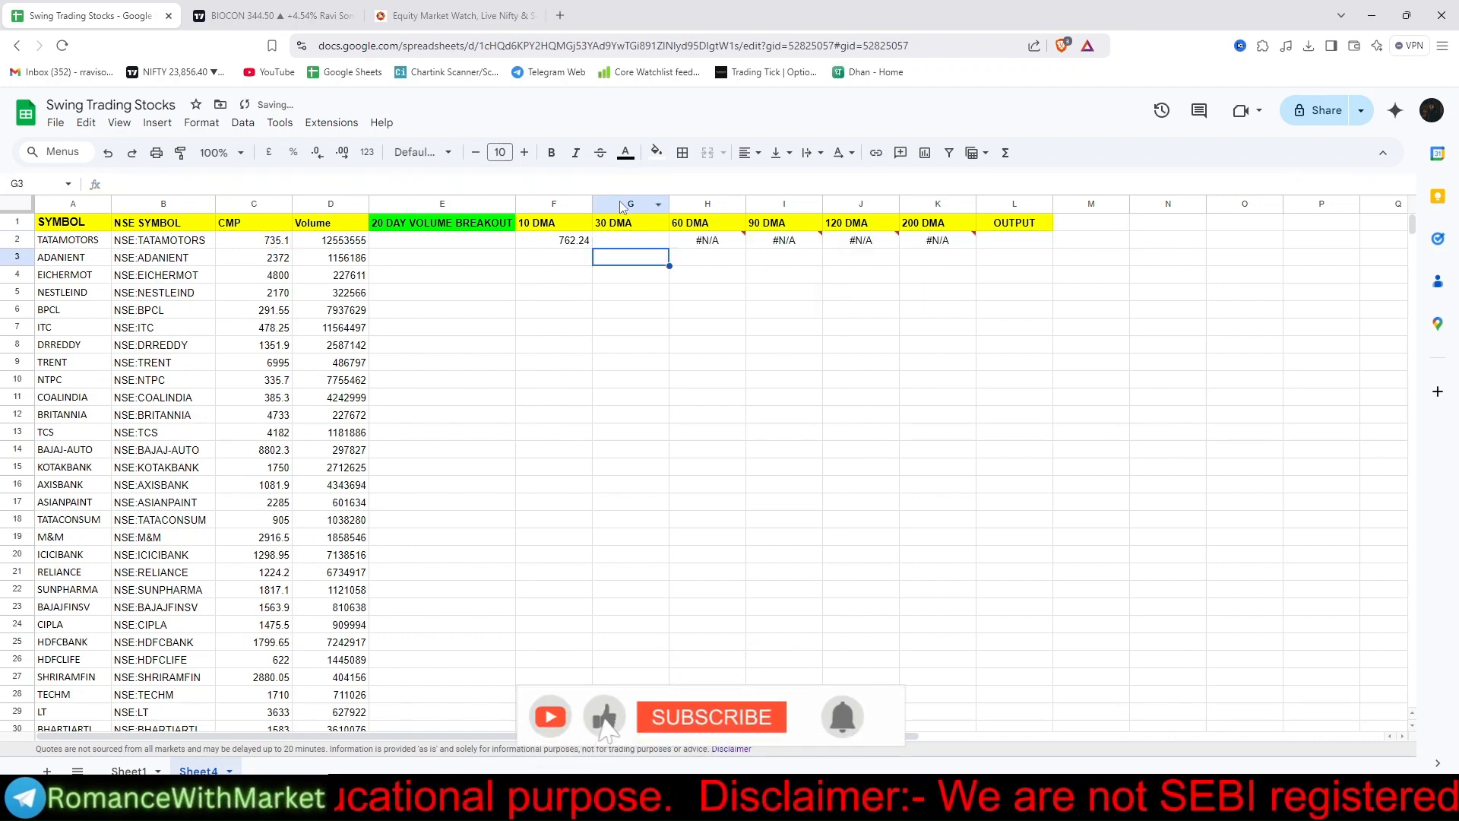
- Set the query limit to 60 in the 60 DMA formula in H2 and to 90 in the 90 DMA formula in I2
left_click(693, 239)
left_click(605, 184)
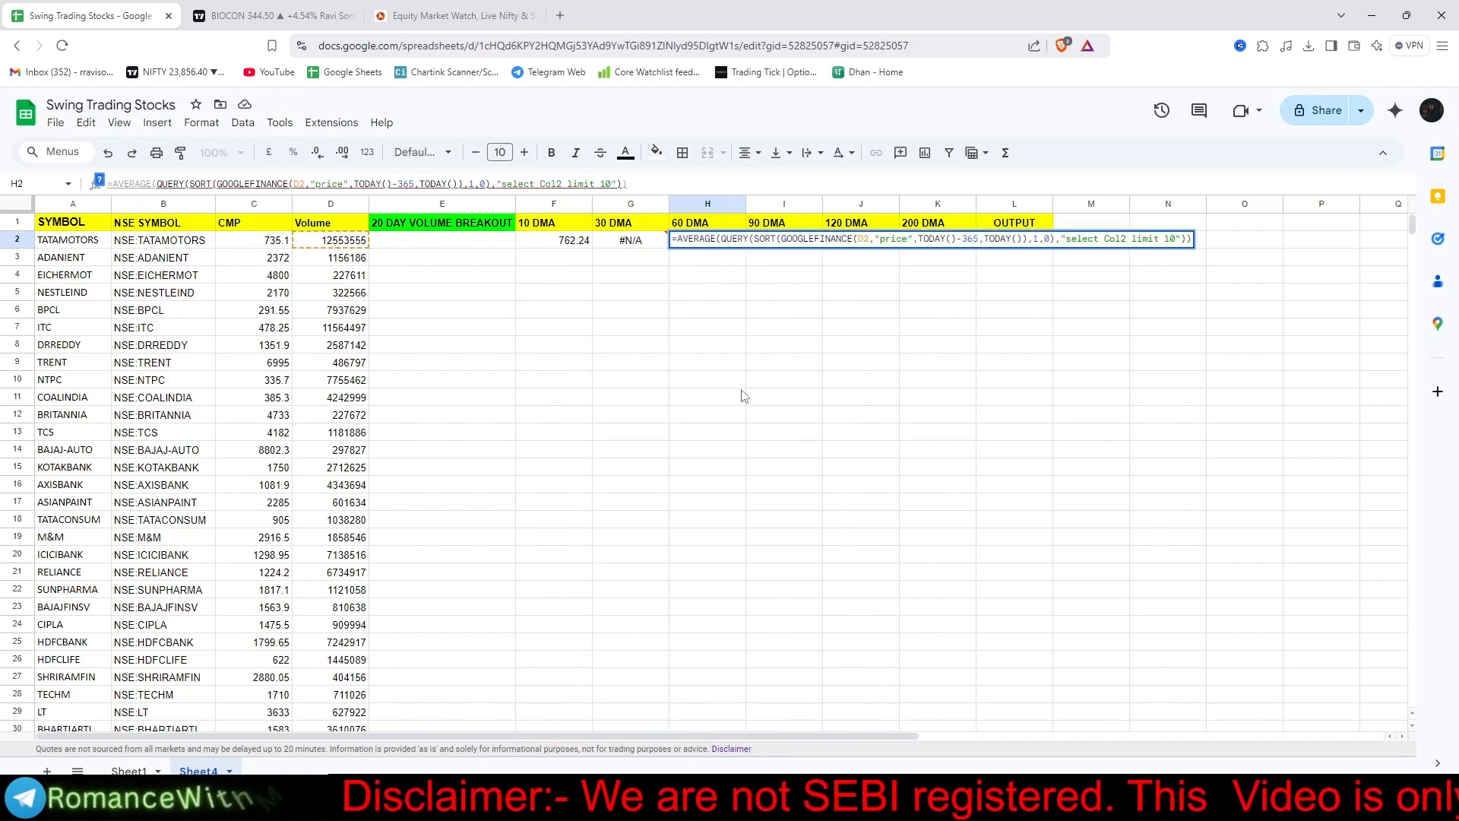
key("BackSpace")
key("Return")
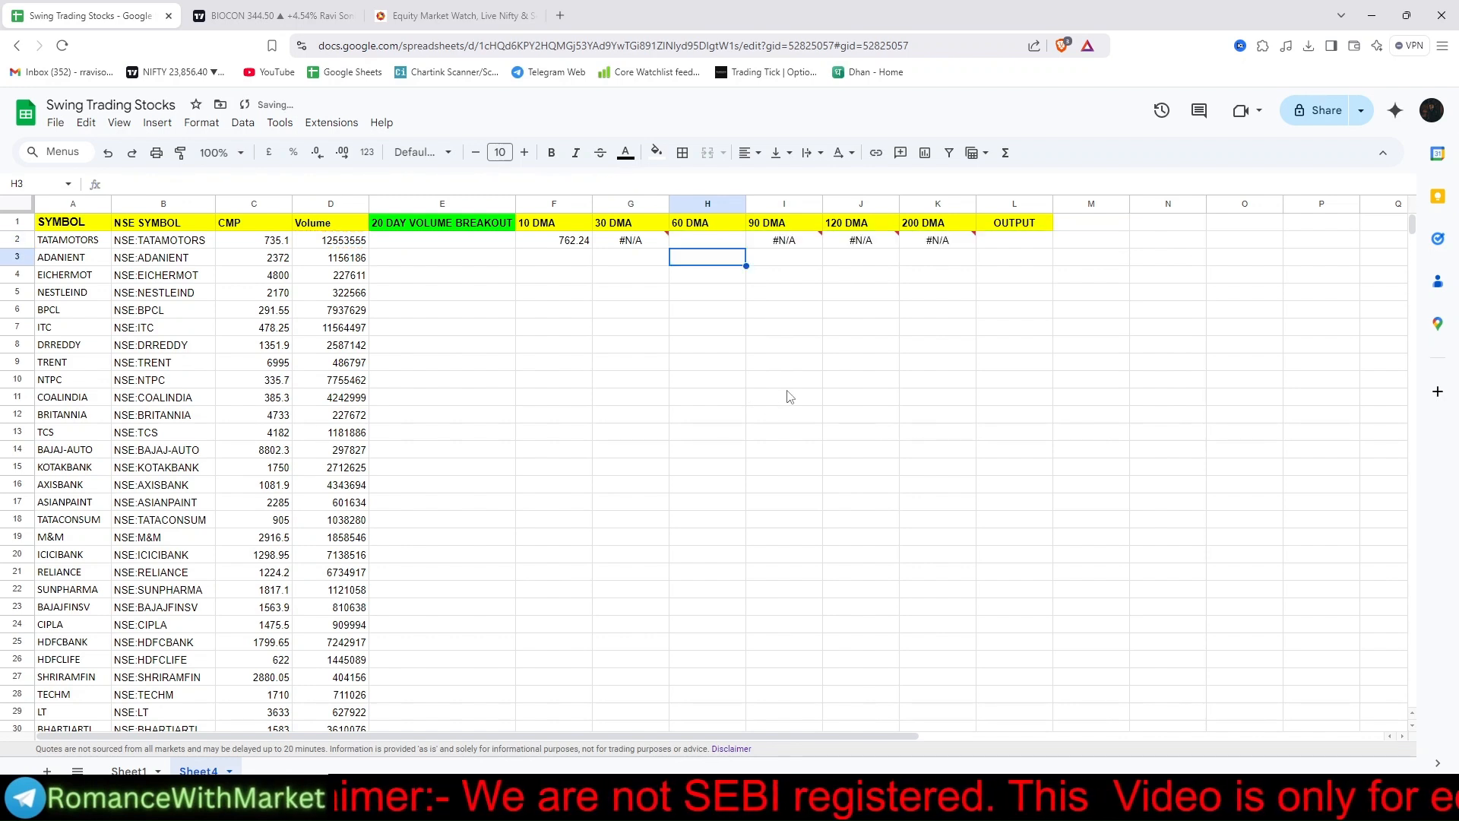
left_click(799, 242)
left_click(607, 184)
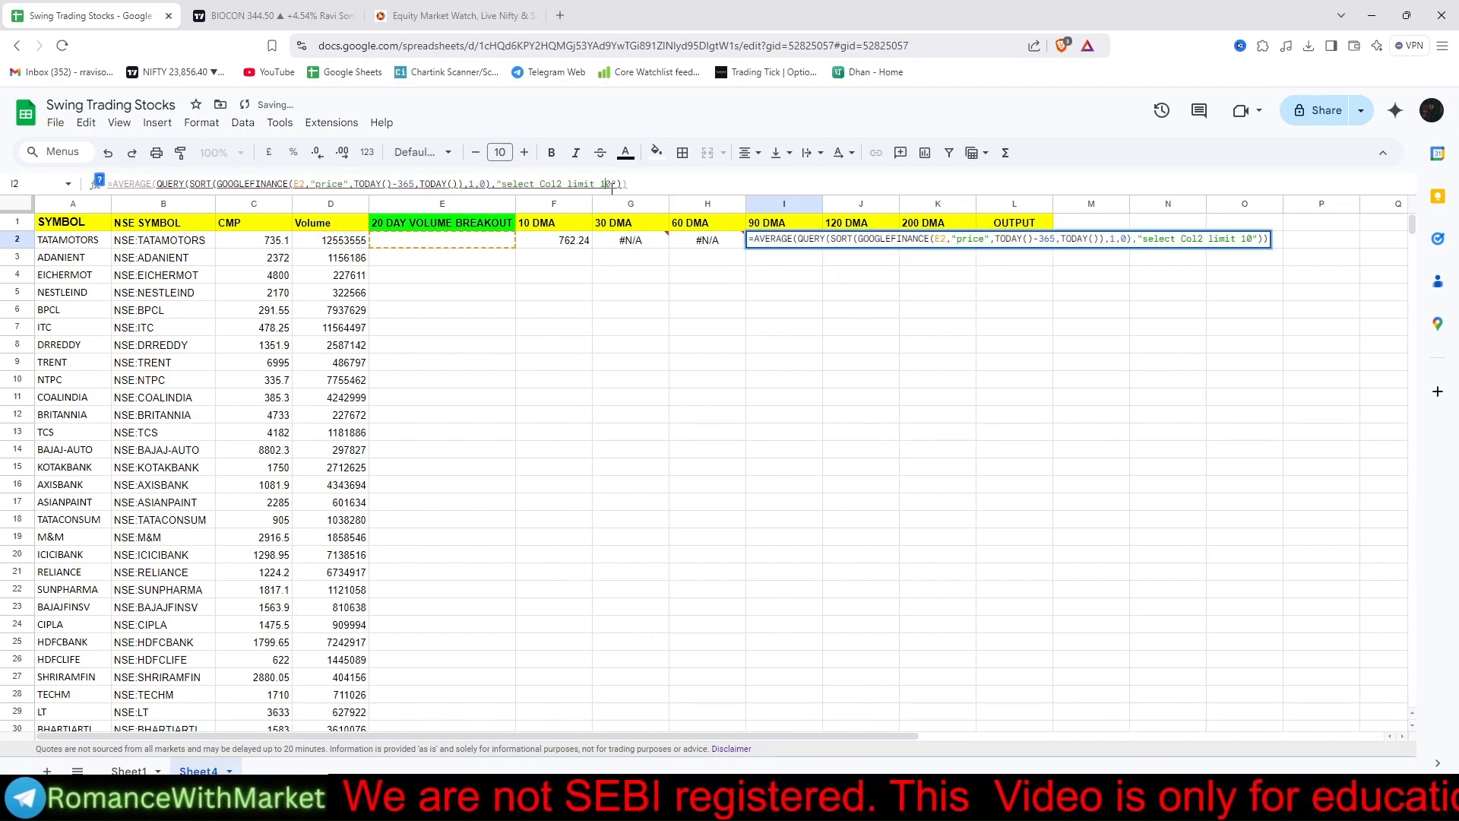
key("BackSpace")
type("9")
key("Return")
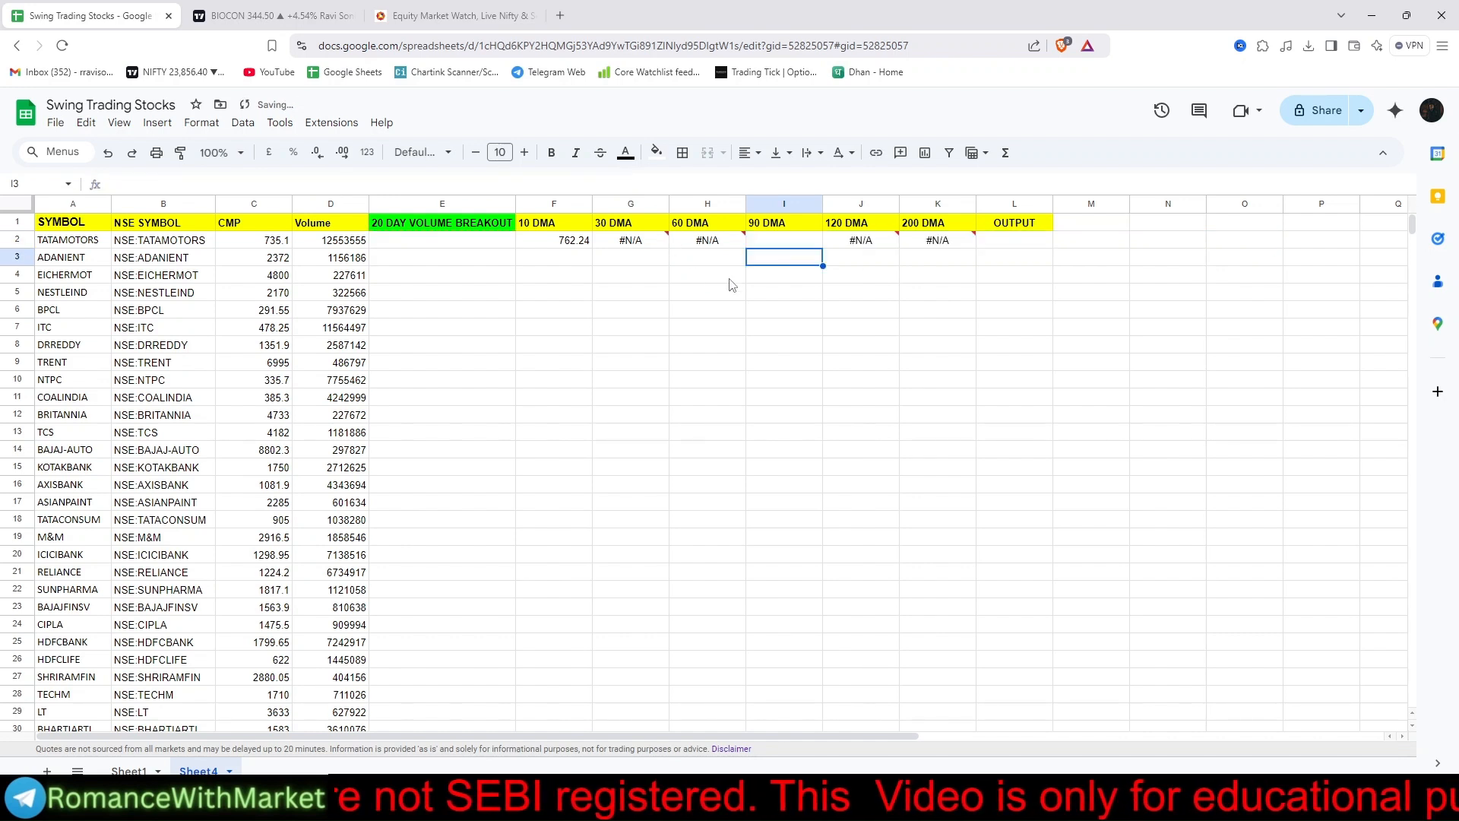
- Set the query limit to 120 in the 120 DMA formula in J2 and to 200 in the 200 DMA formula in K2
left_click(872, 244)
left_click(600, 184)
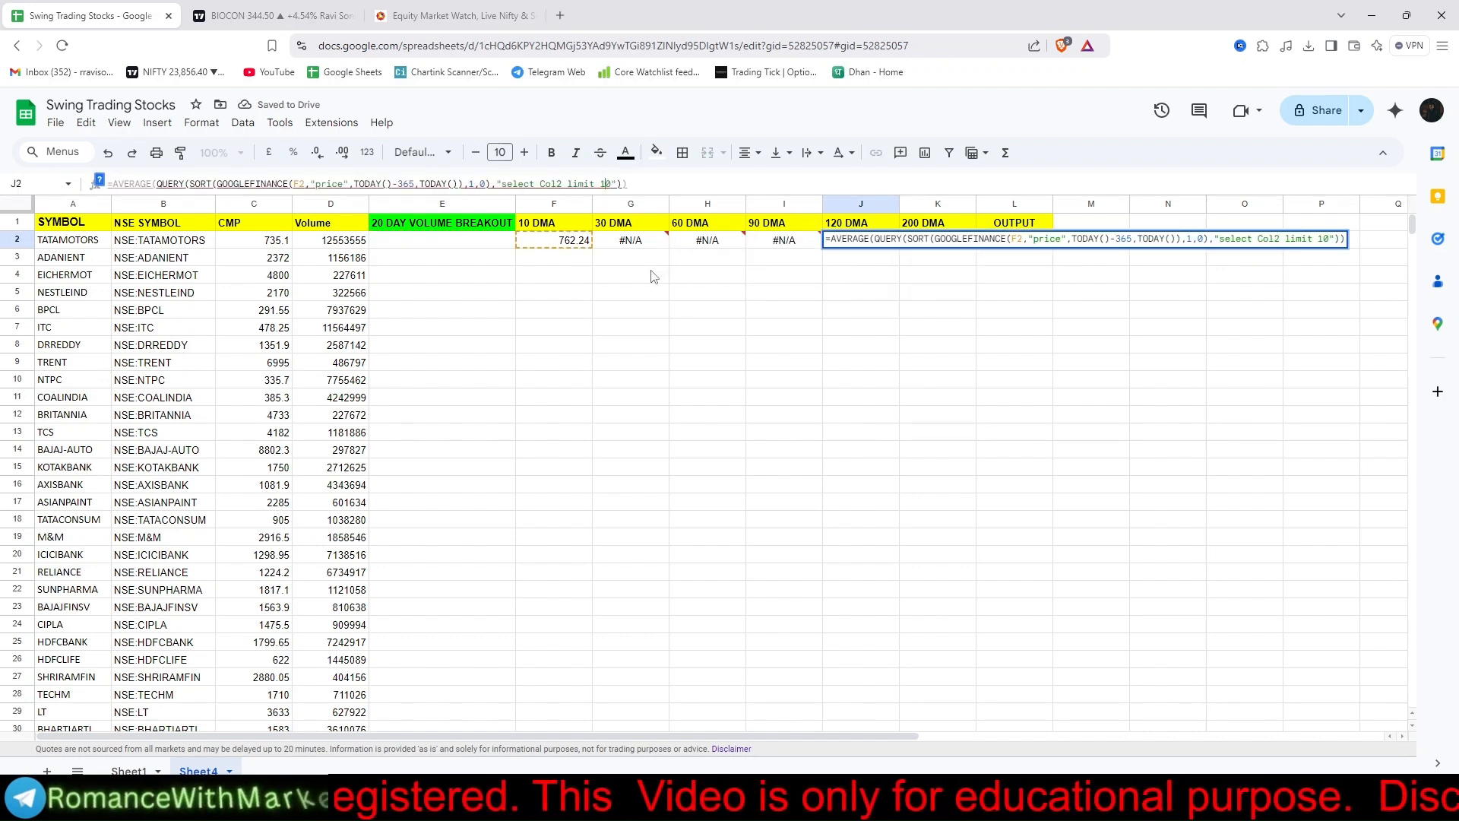
key("BackSpace")
type("12")
key("Return")
left_click(918, 242)
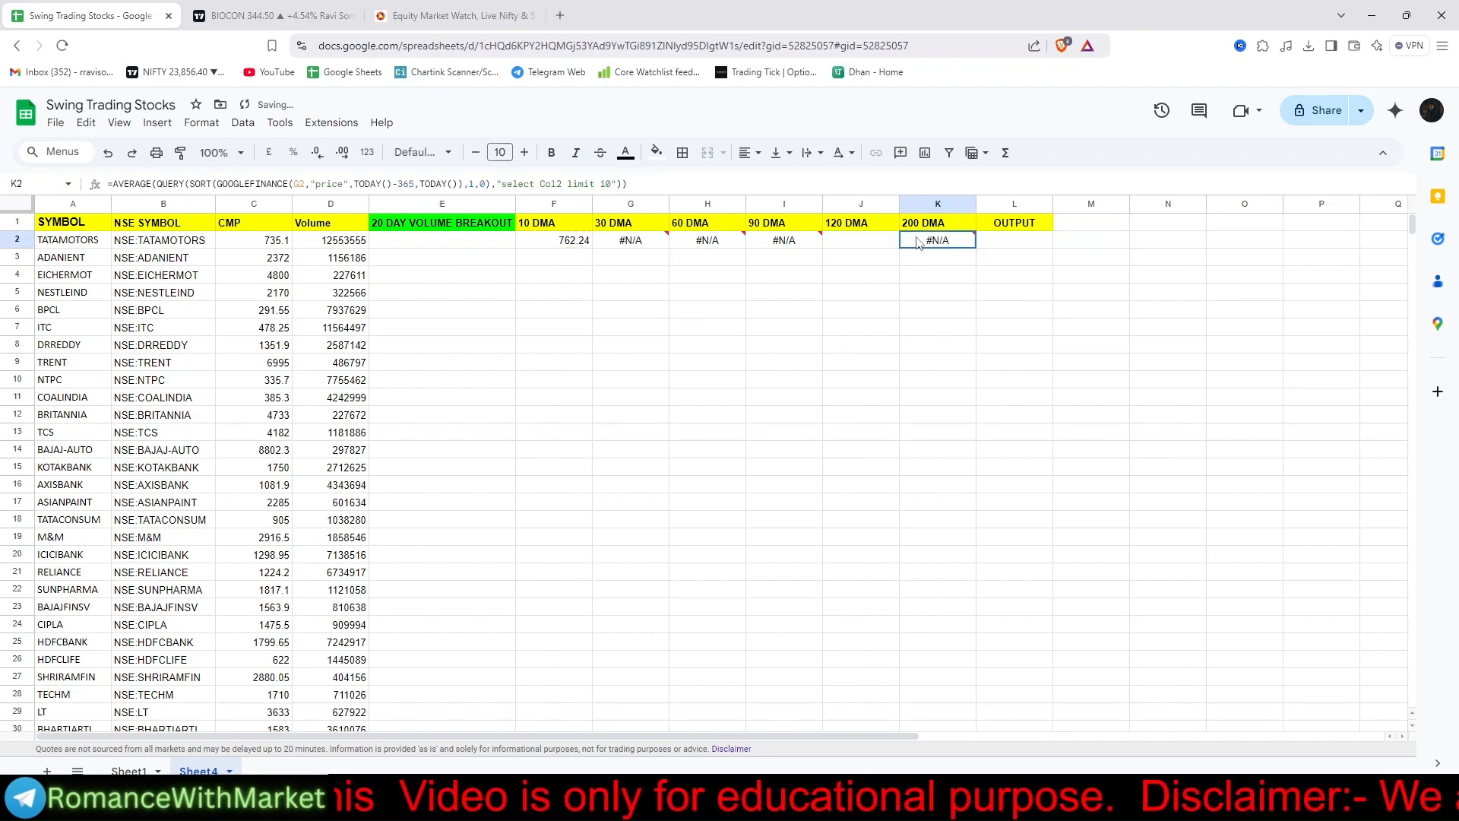
left_click(606, 184)
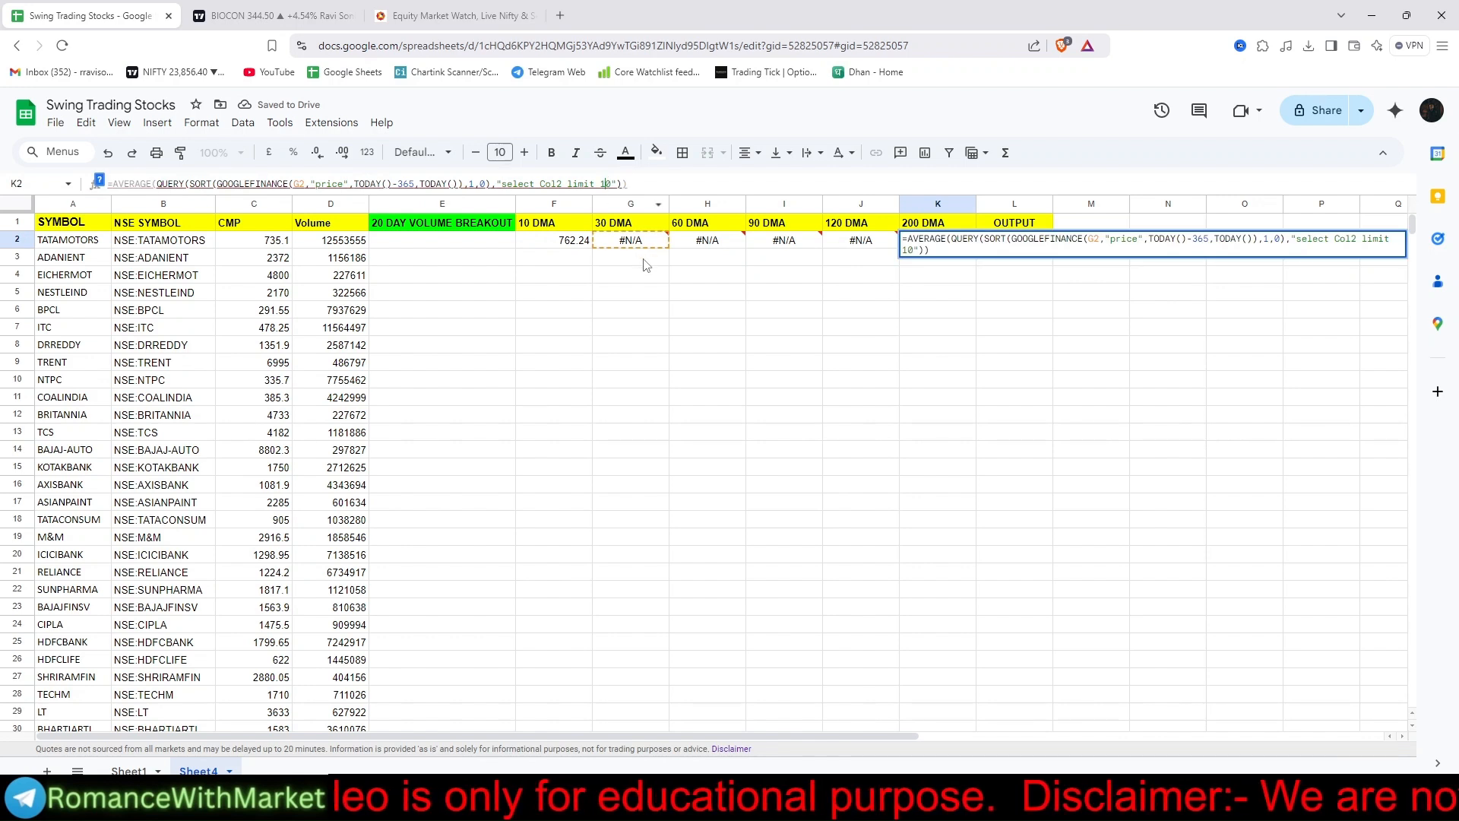
key("BackSpace")
type("20")
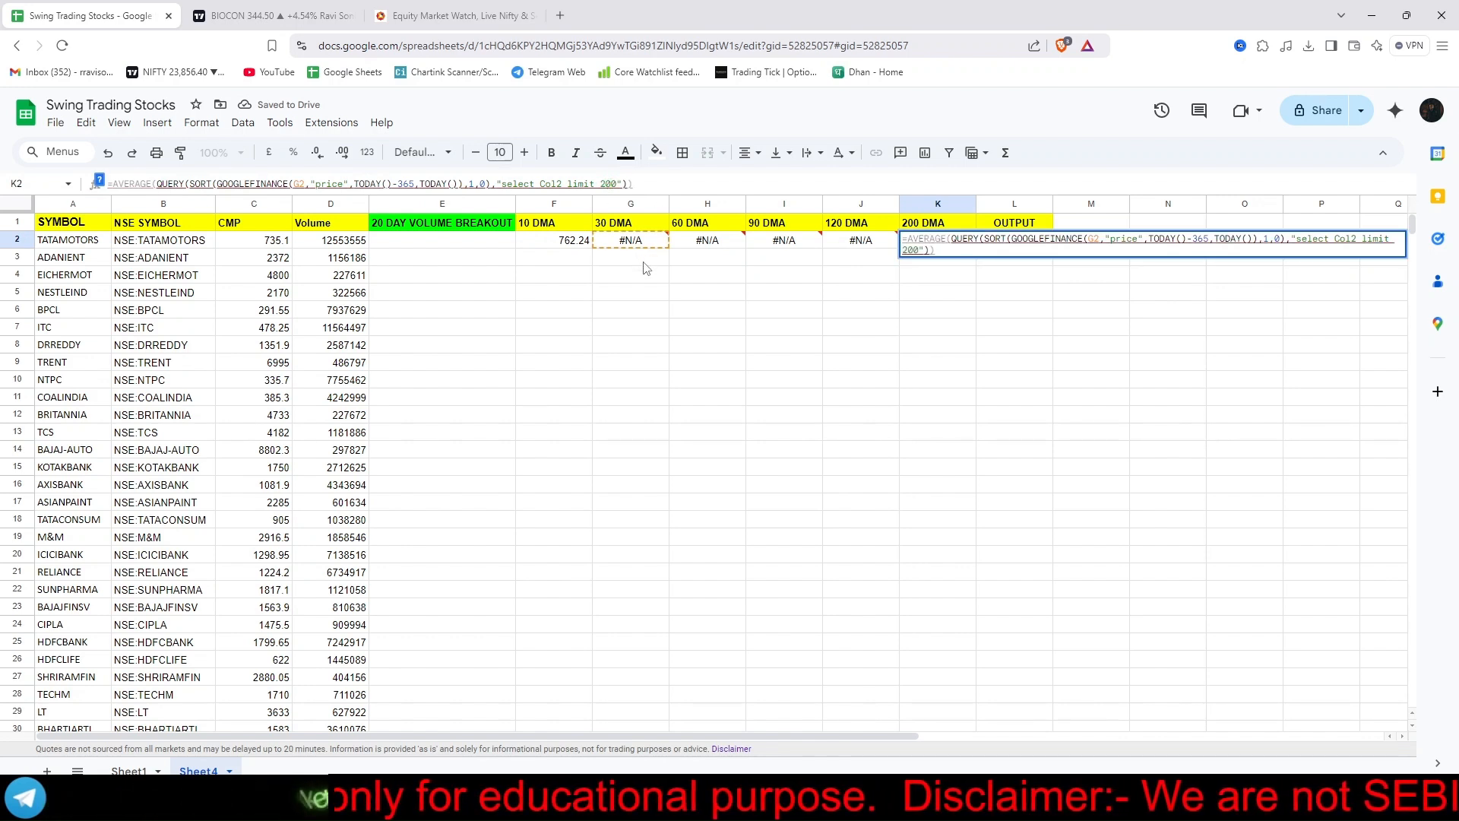
key("Return")
- Compare the 10 and 30 DMA formulas and change the GOOGLEFINANCE symbol reference in G2 to B2
left_click(629, 241)
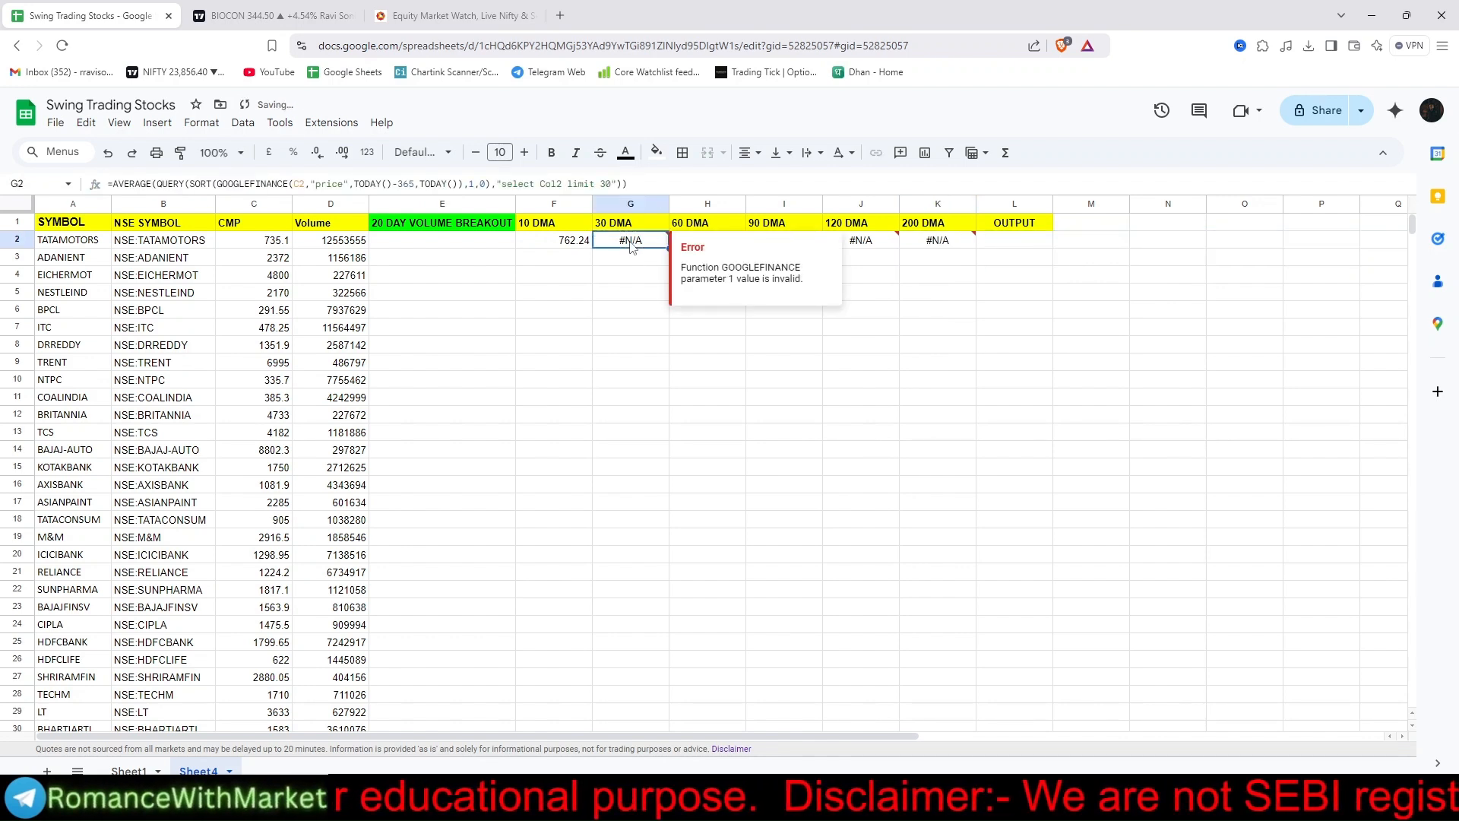
left_click(574, 245)
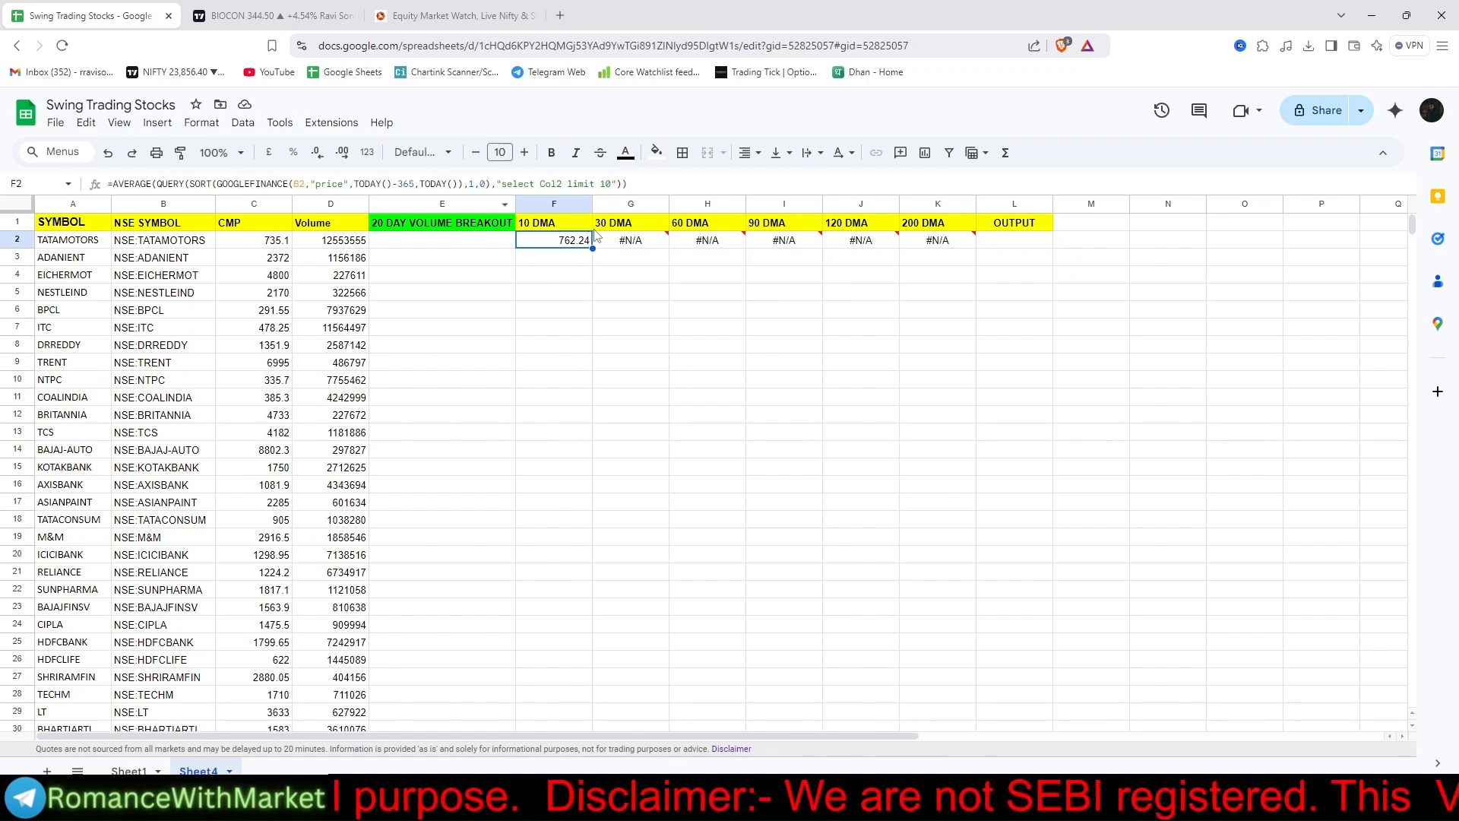
left_click(612, 243)
left_click(300, 187)
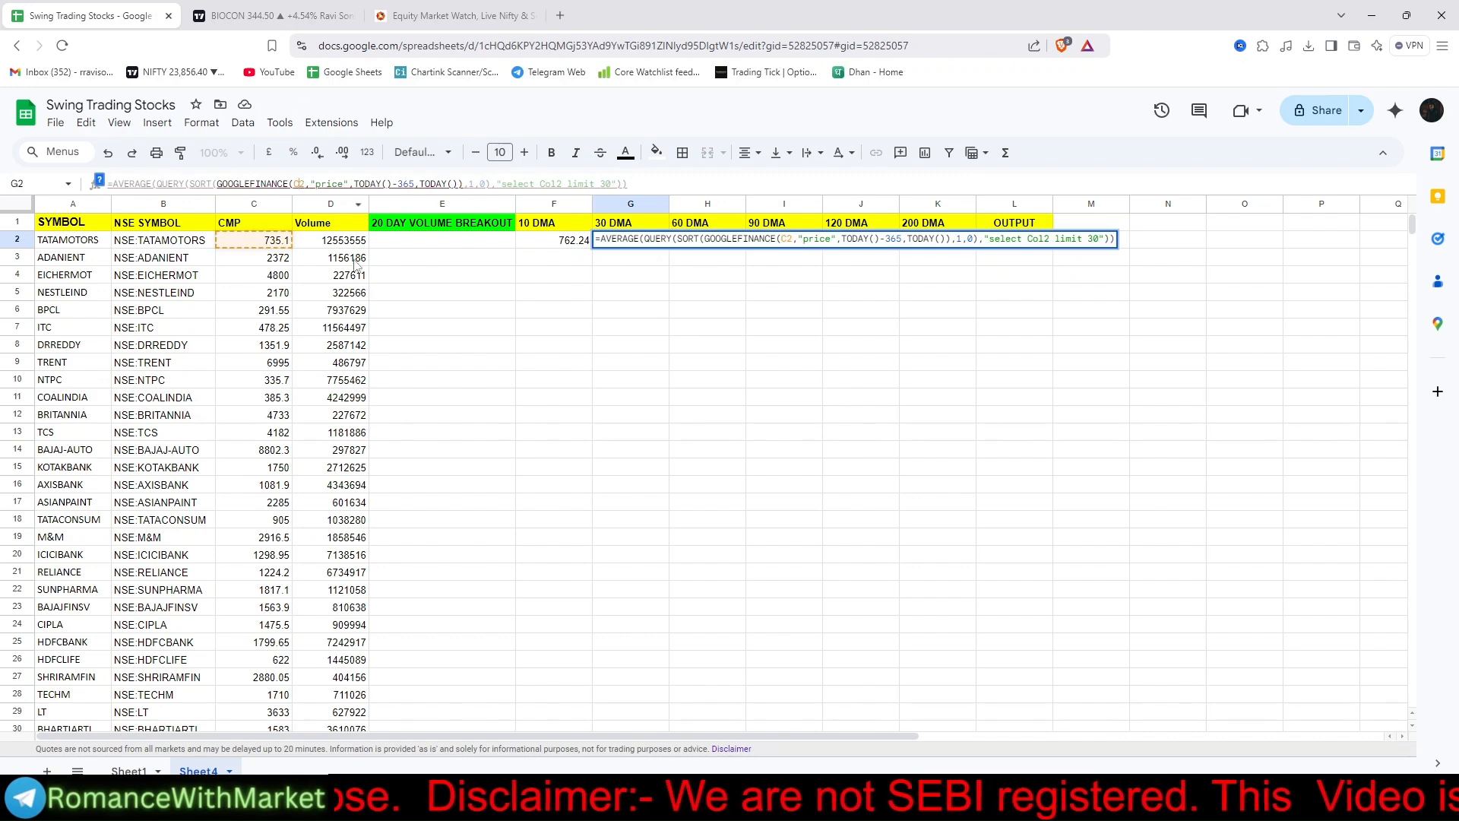
key("BackSpace")
key("BackSpace")
type("b2")
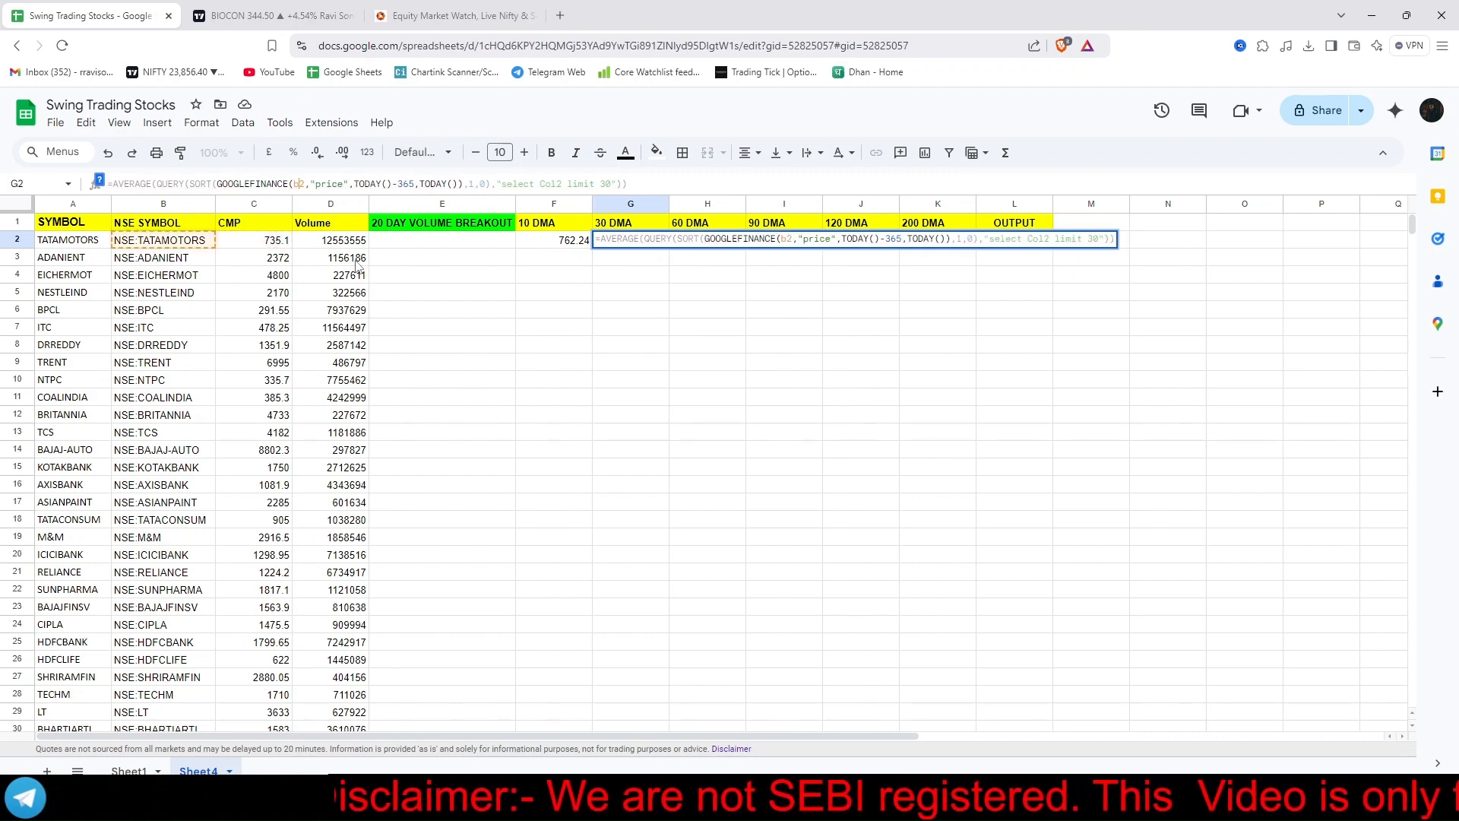
key("BackSpace")
type("B")
key("Return")
- Change the GOOGLEFINANCE symbol reference to B2 in the 60 DMA formula in H2 and the 90 DMA formula in I2
left_click(696, 247)
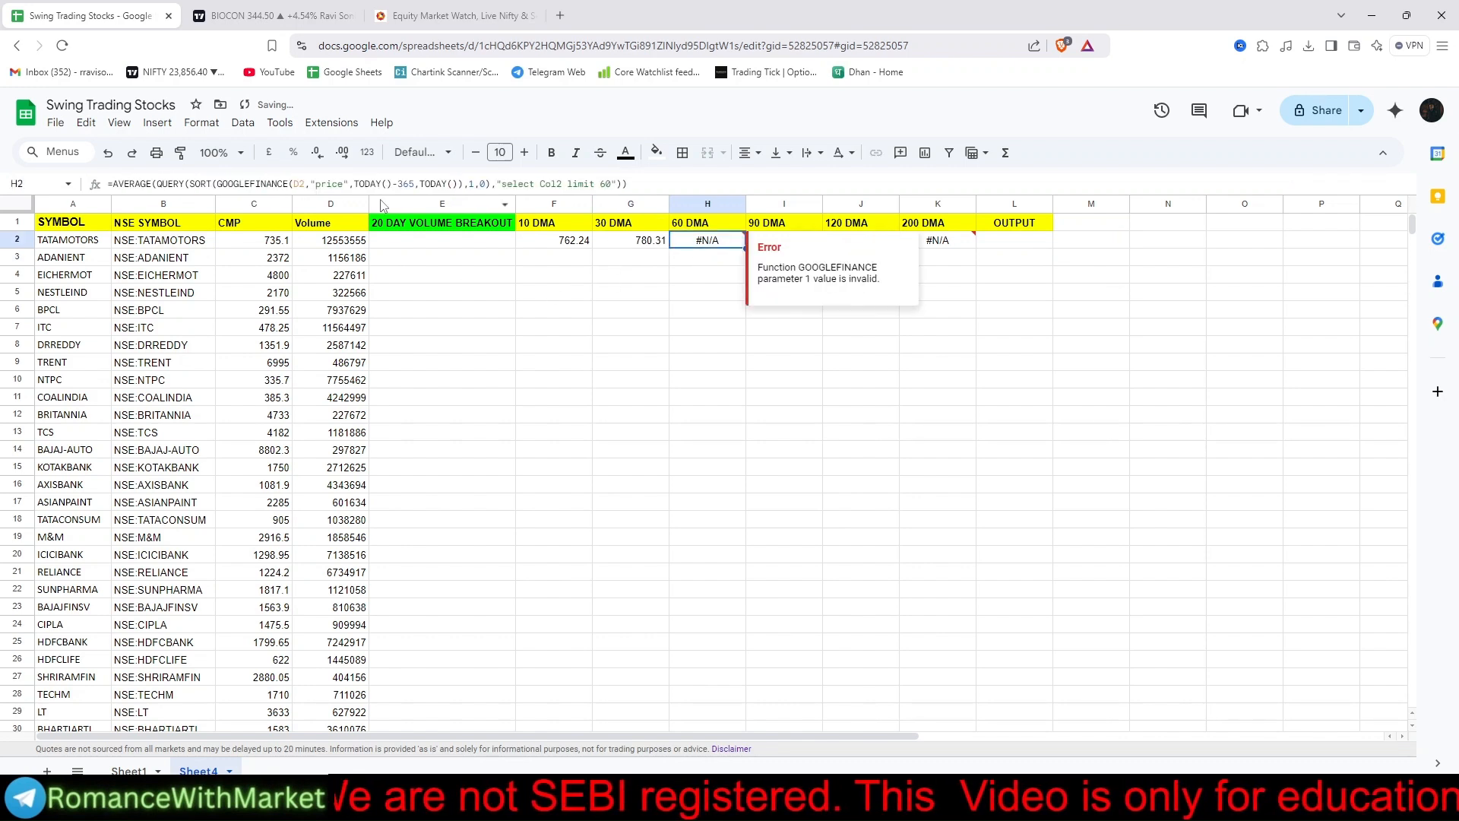
left_click(301, 185)
key("BackSpace")
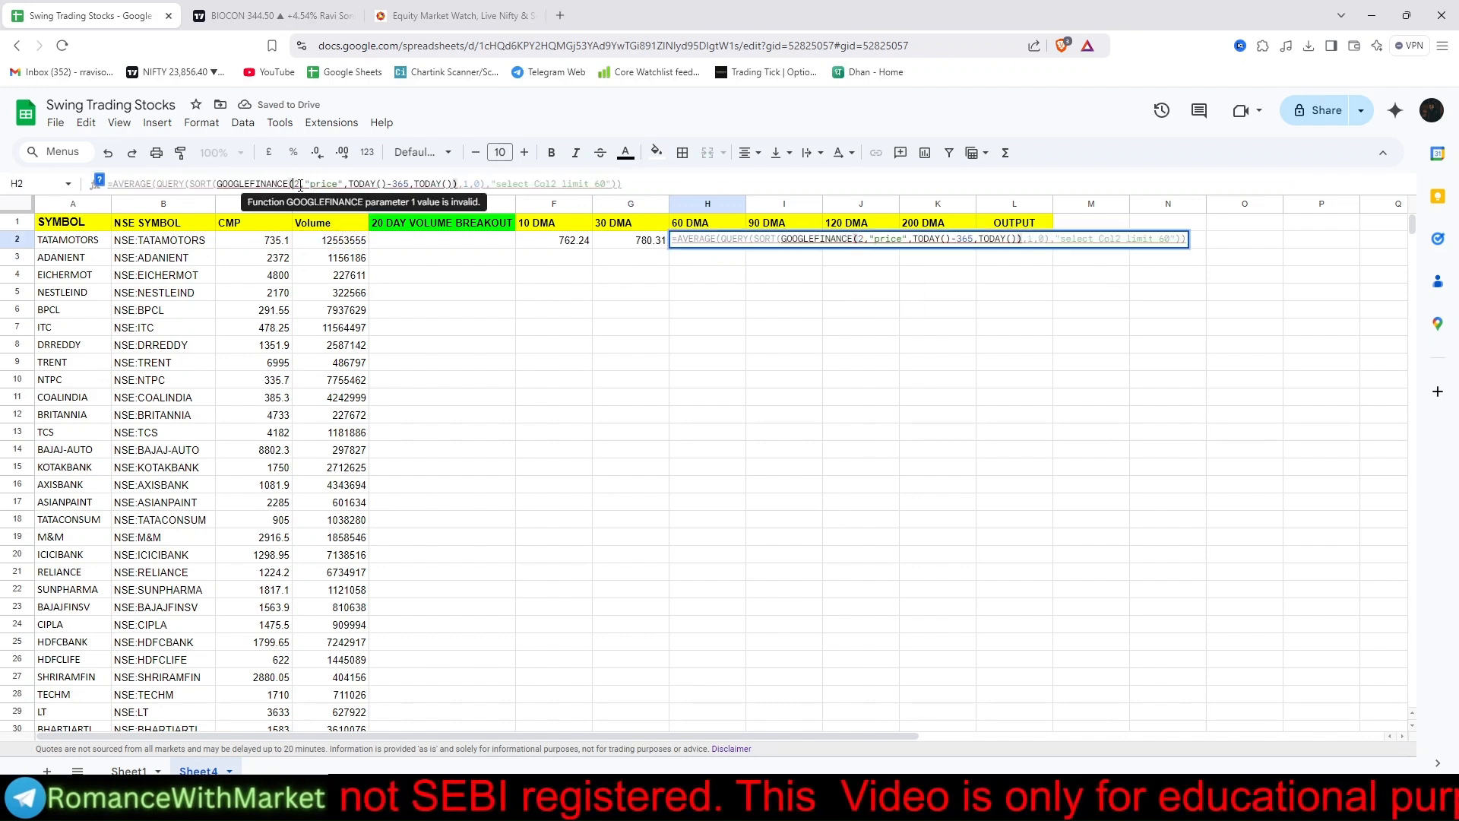
type("B")
key("Return")
left_click(779, 242)
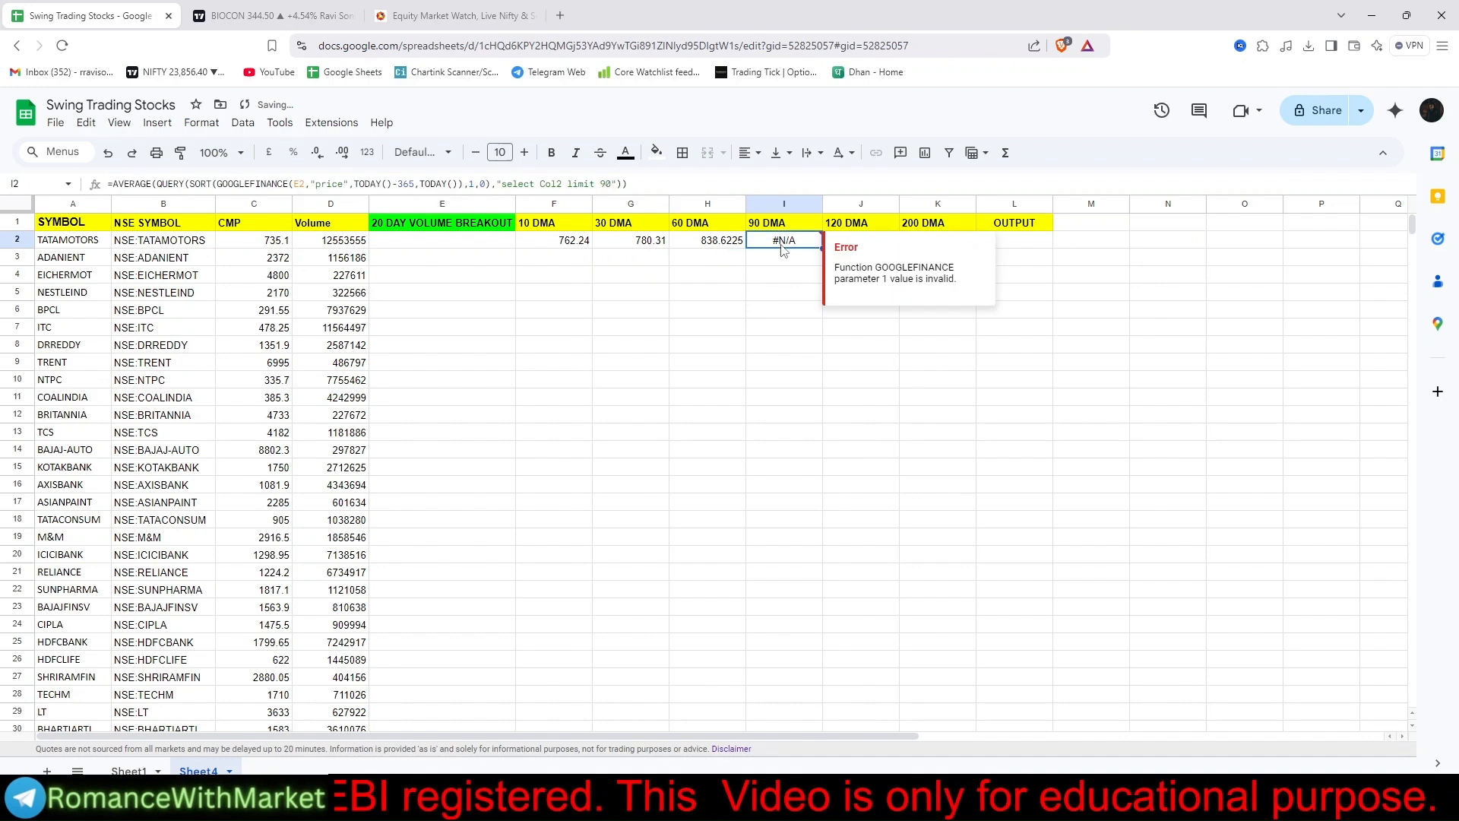
left_click(301, 184)
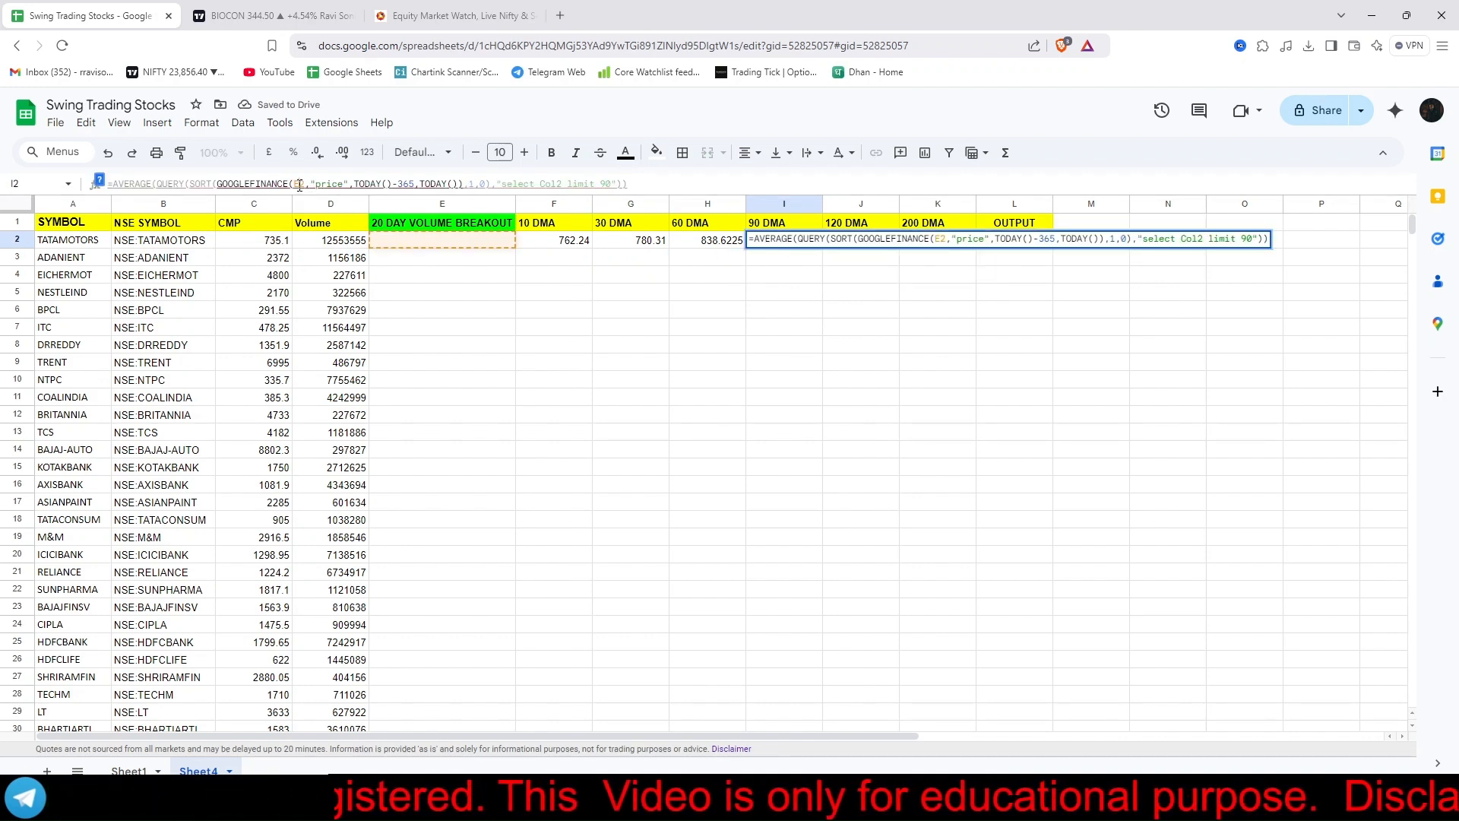
key("BackSpace")
type("B")
key("Return")
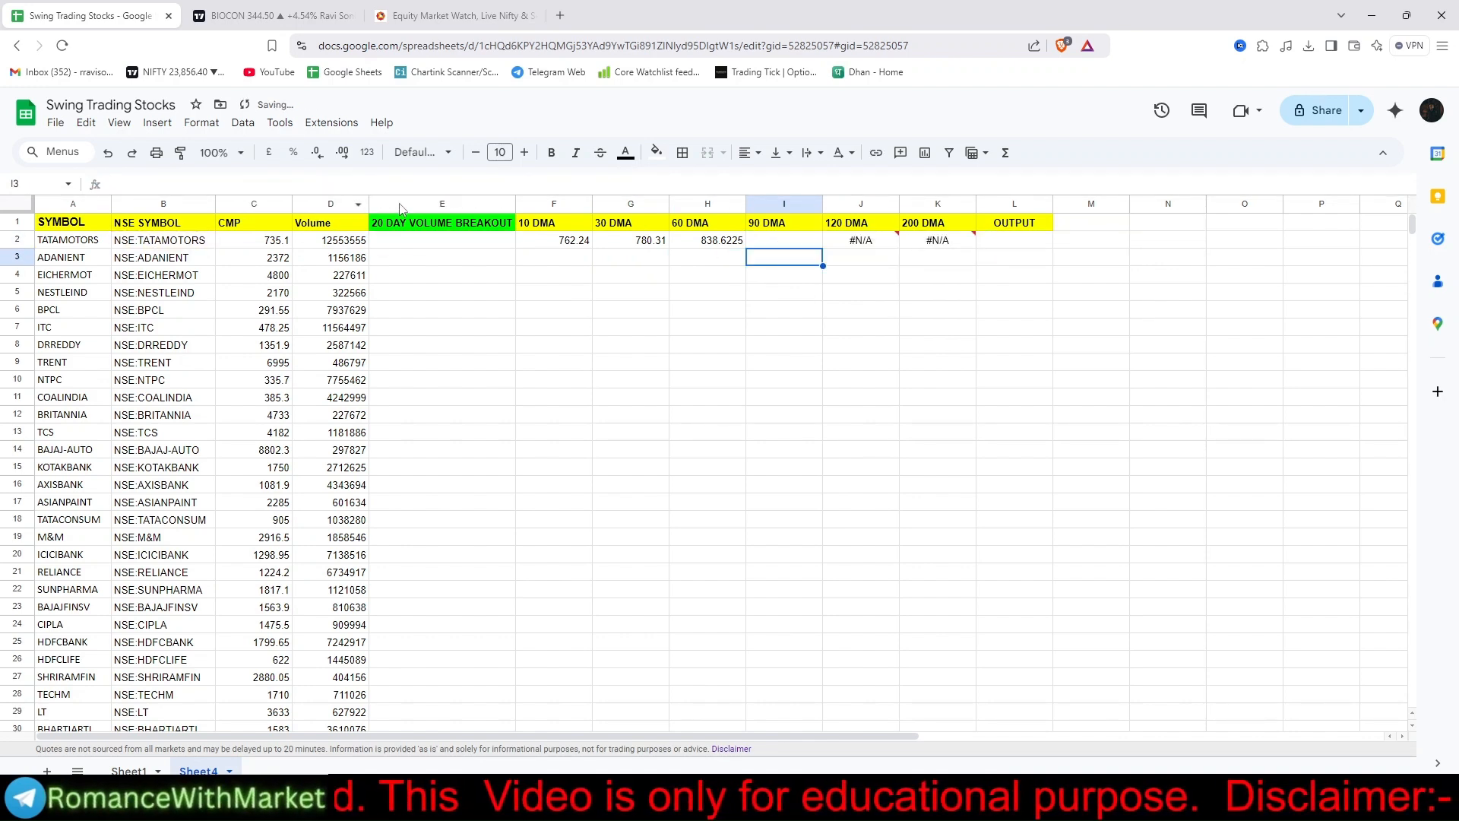
- Change the GOOGLEFINANCE symbol reference to B2 in the 120 DMA formula in J2 and the 200 DMA formula in K2
left_click(856, 251)
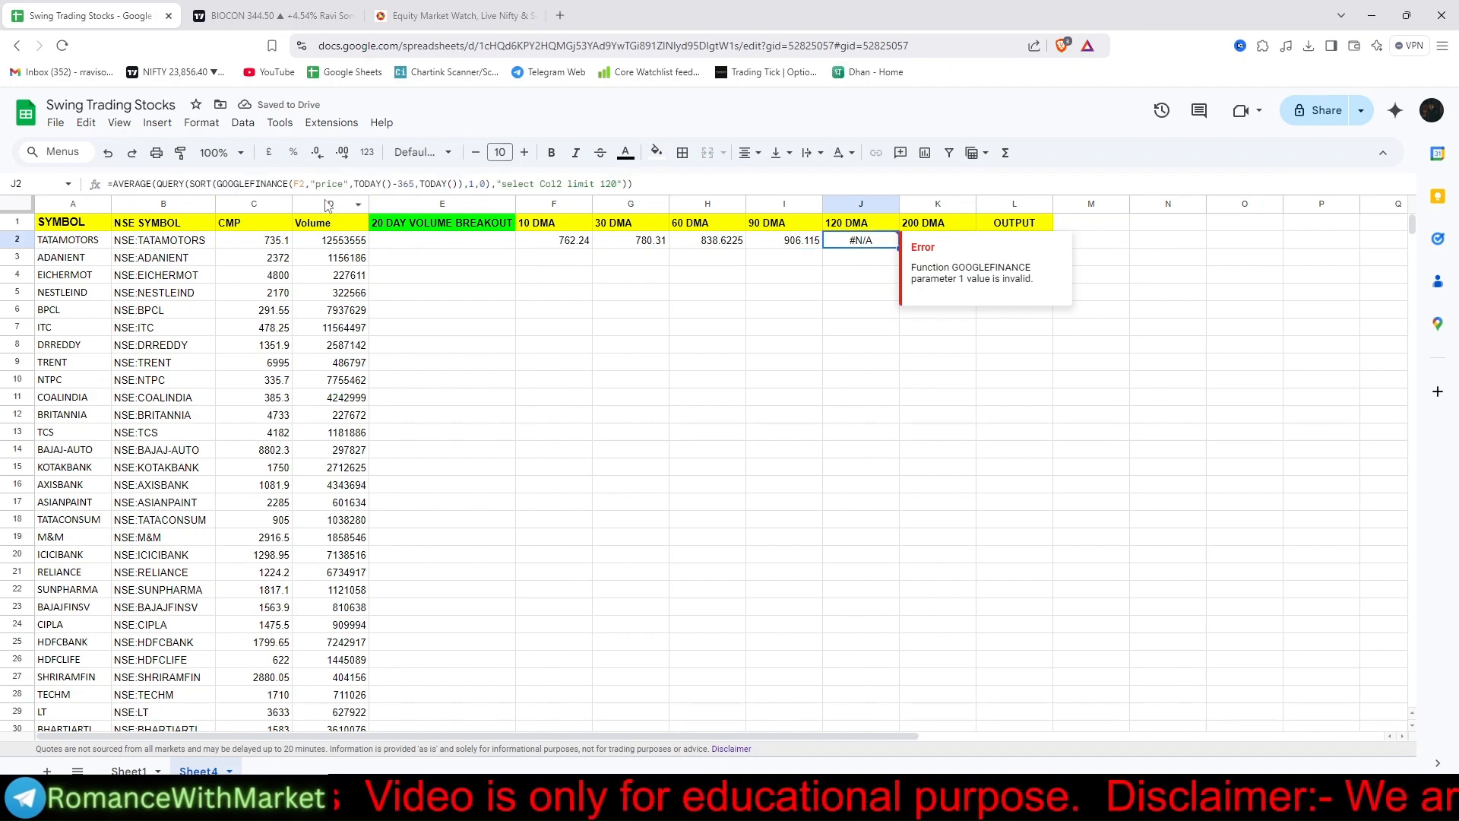
left_click(304, 186)
key("BackSpace")
type("B")
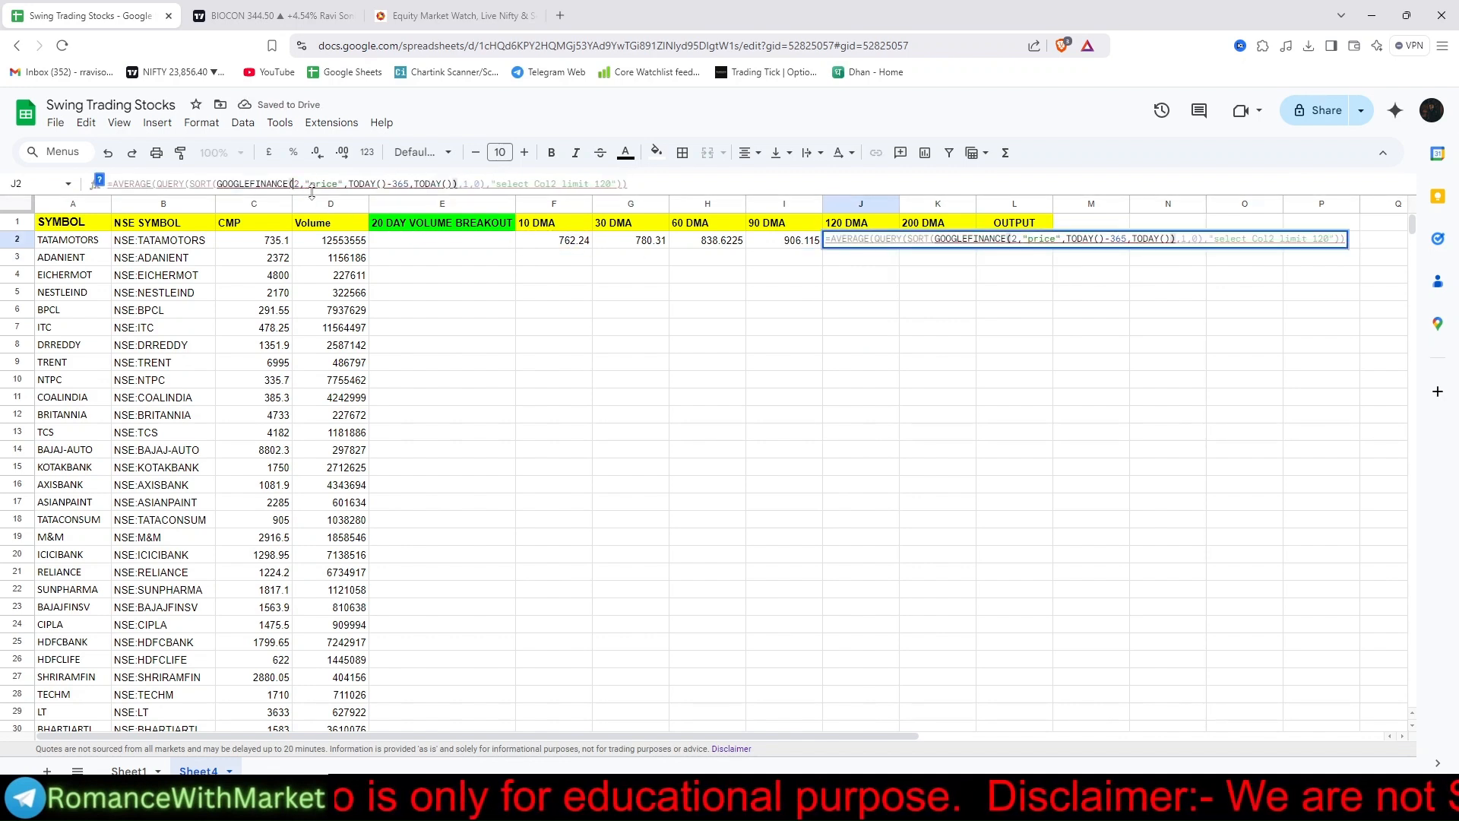
key("Return")
left_click(916, 243)
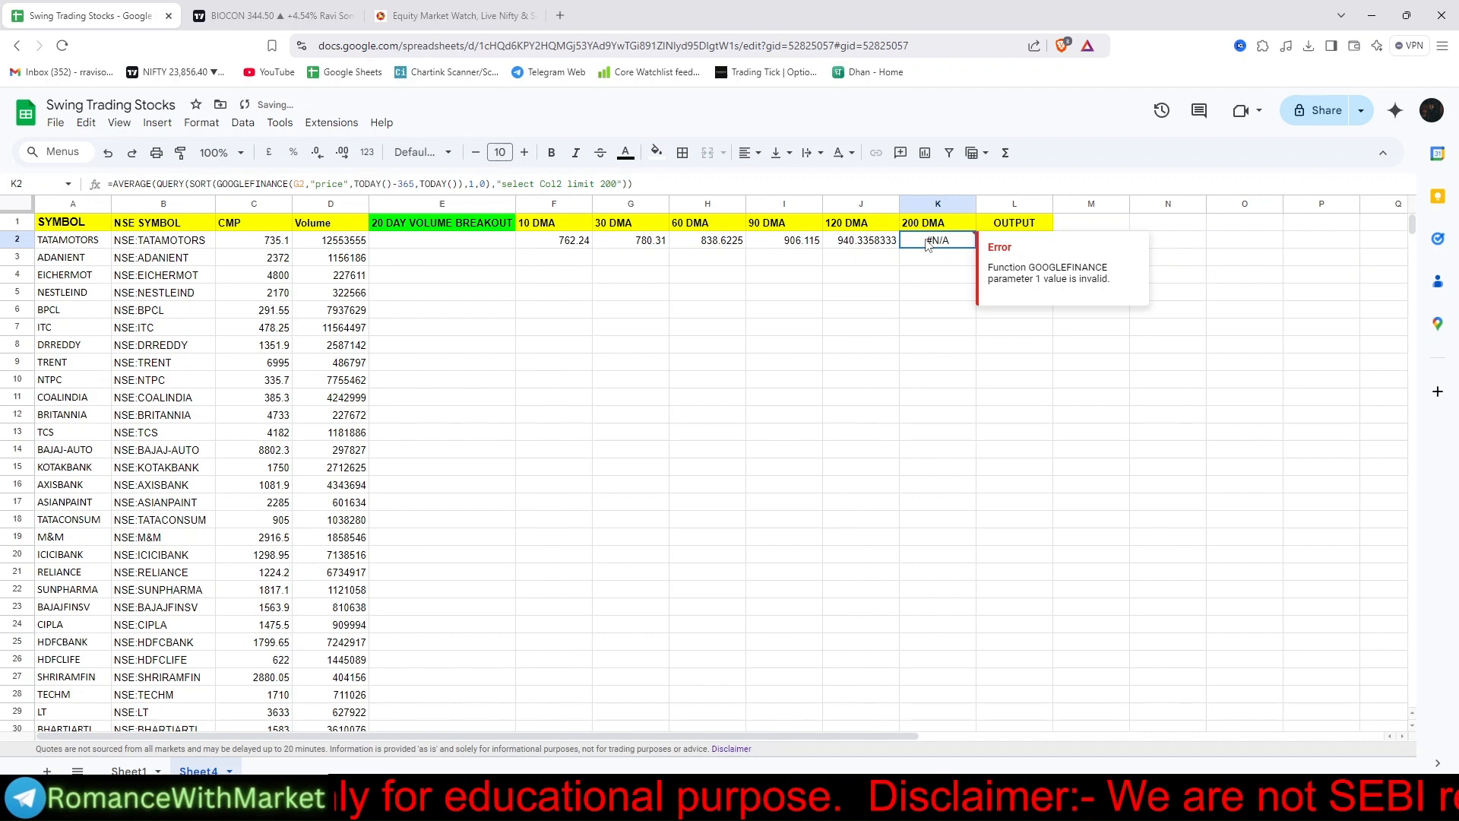
left_click(301, 183)
key("BackSpace")
type("B")
key("Return")
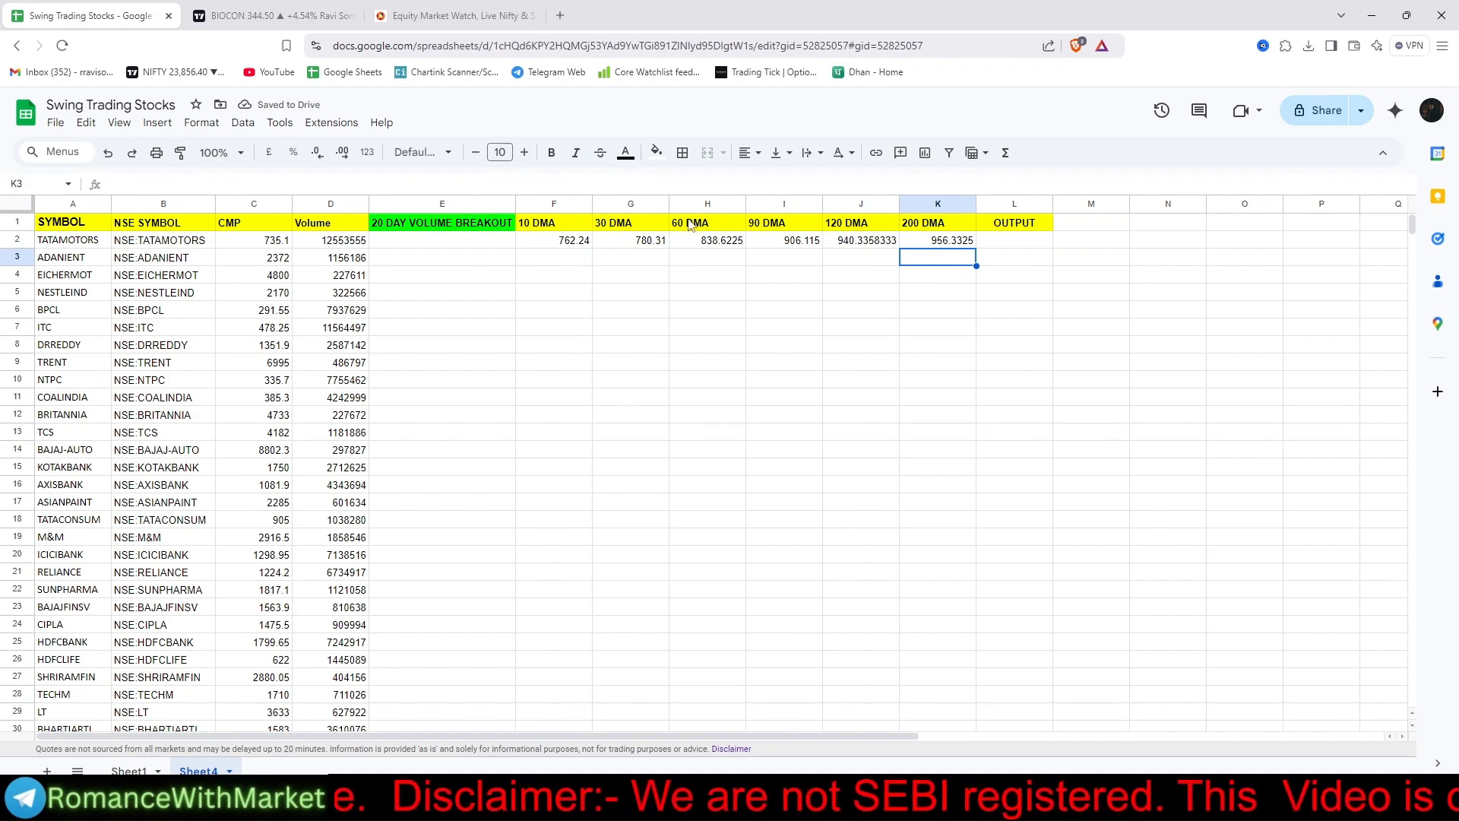
- Fill the 10 to 200 DMA formulas in F2:K2 down to row 51
left_click_drag(566, 245, 958, 301)
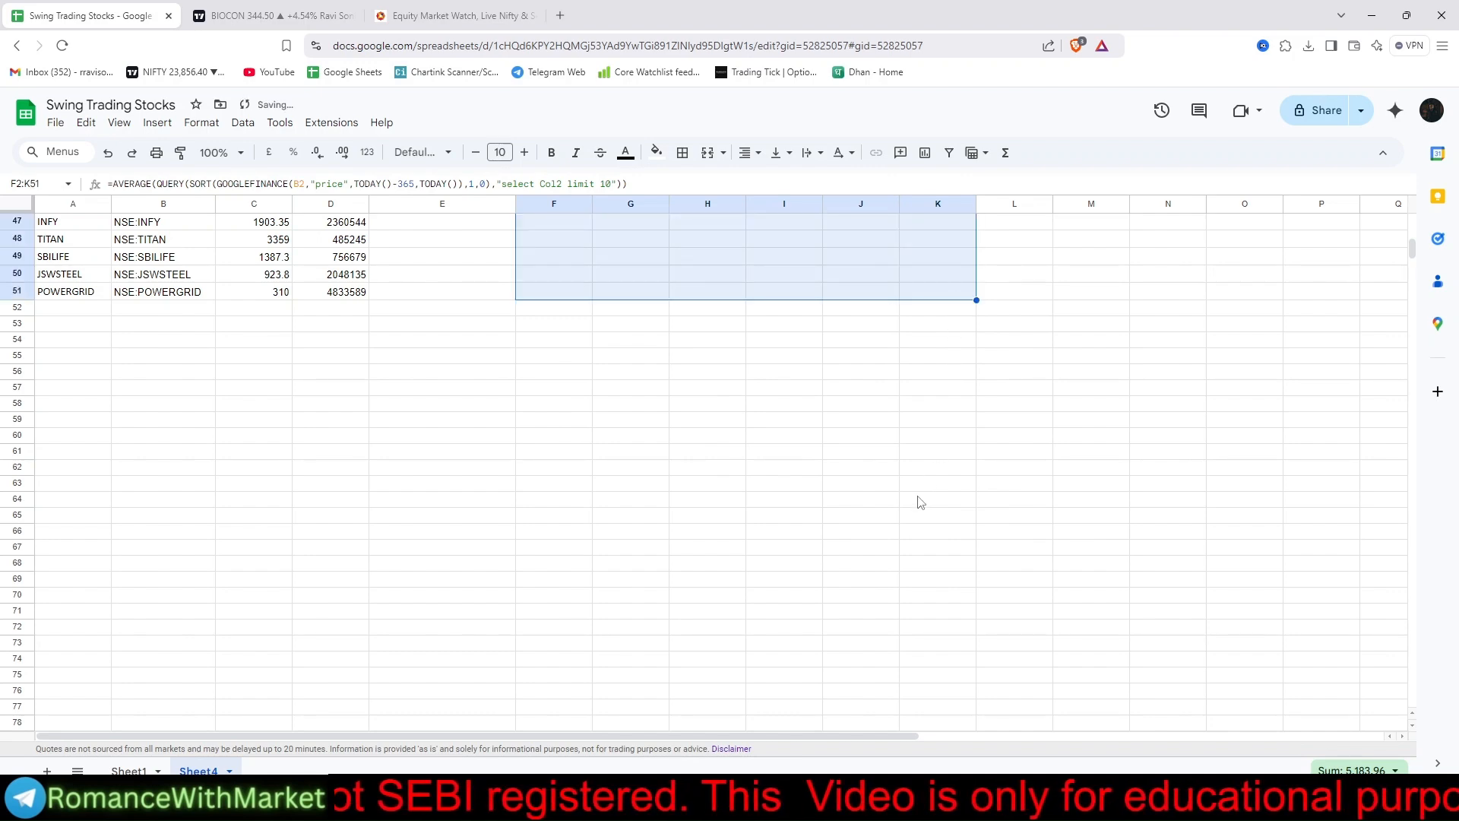
scroll(884, 541, "up", 5)
scroll(886, 530, "up", 9)
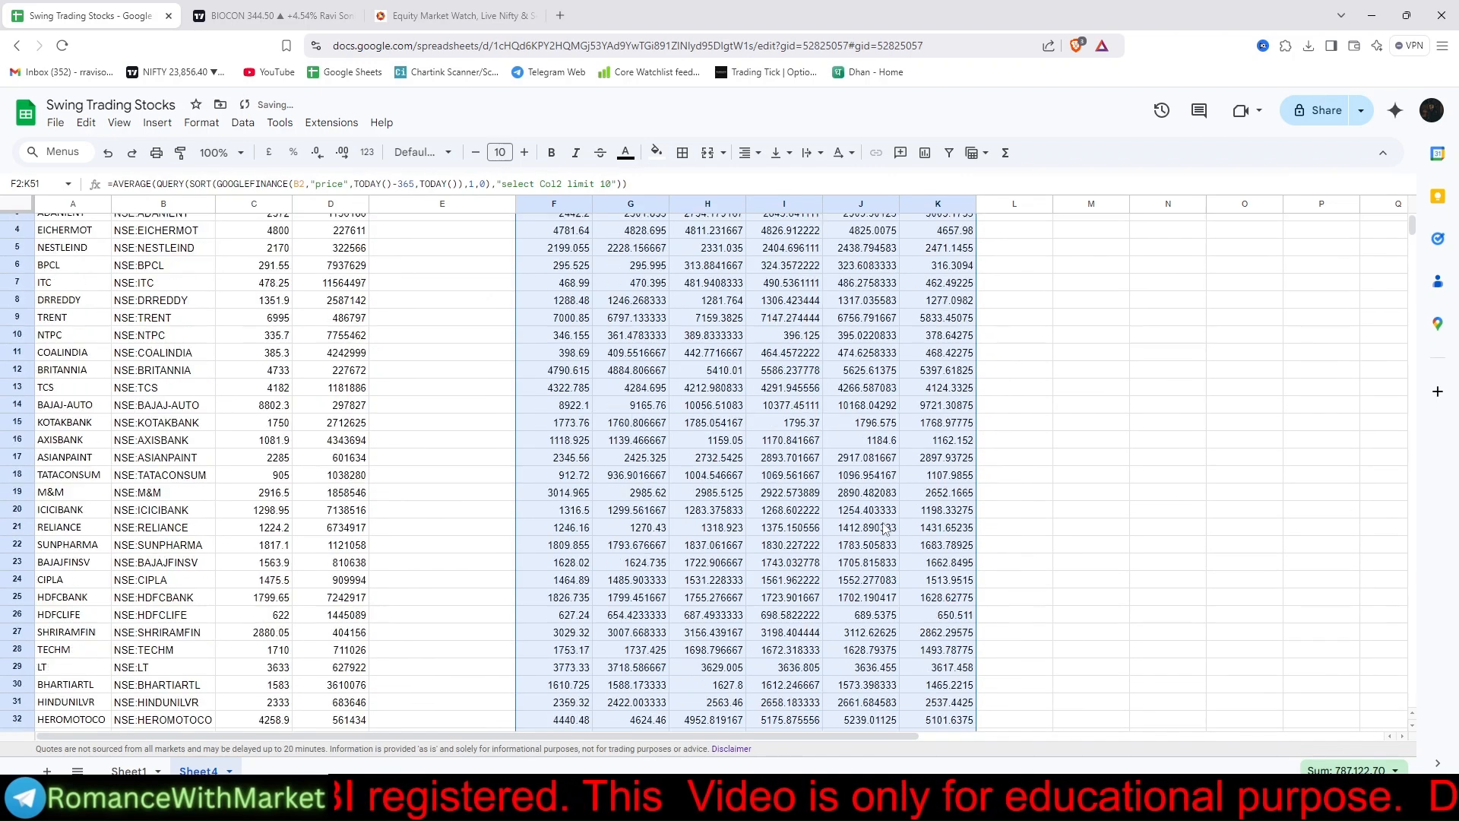
left_click(711, 472)
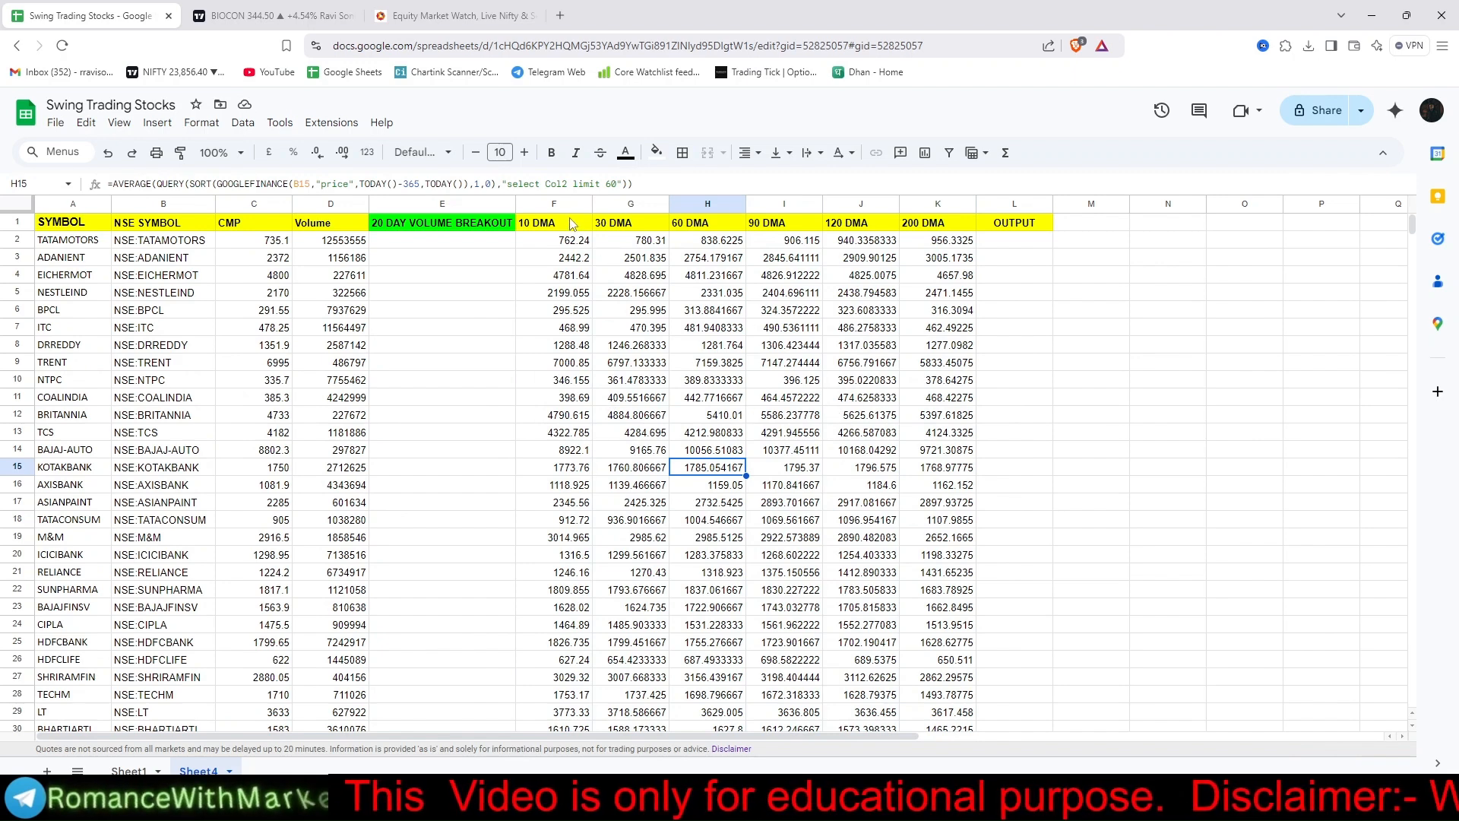
- Format the DMA columns F to K to two decimal places and widen the OUTPUT column
left_click_drag(554, 203, 923, 204)
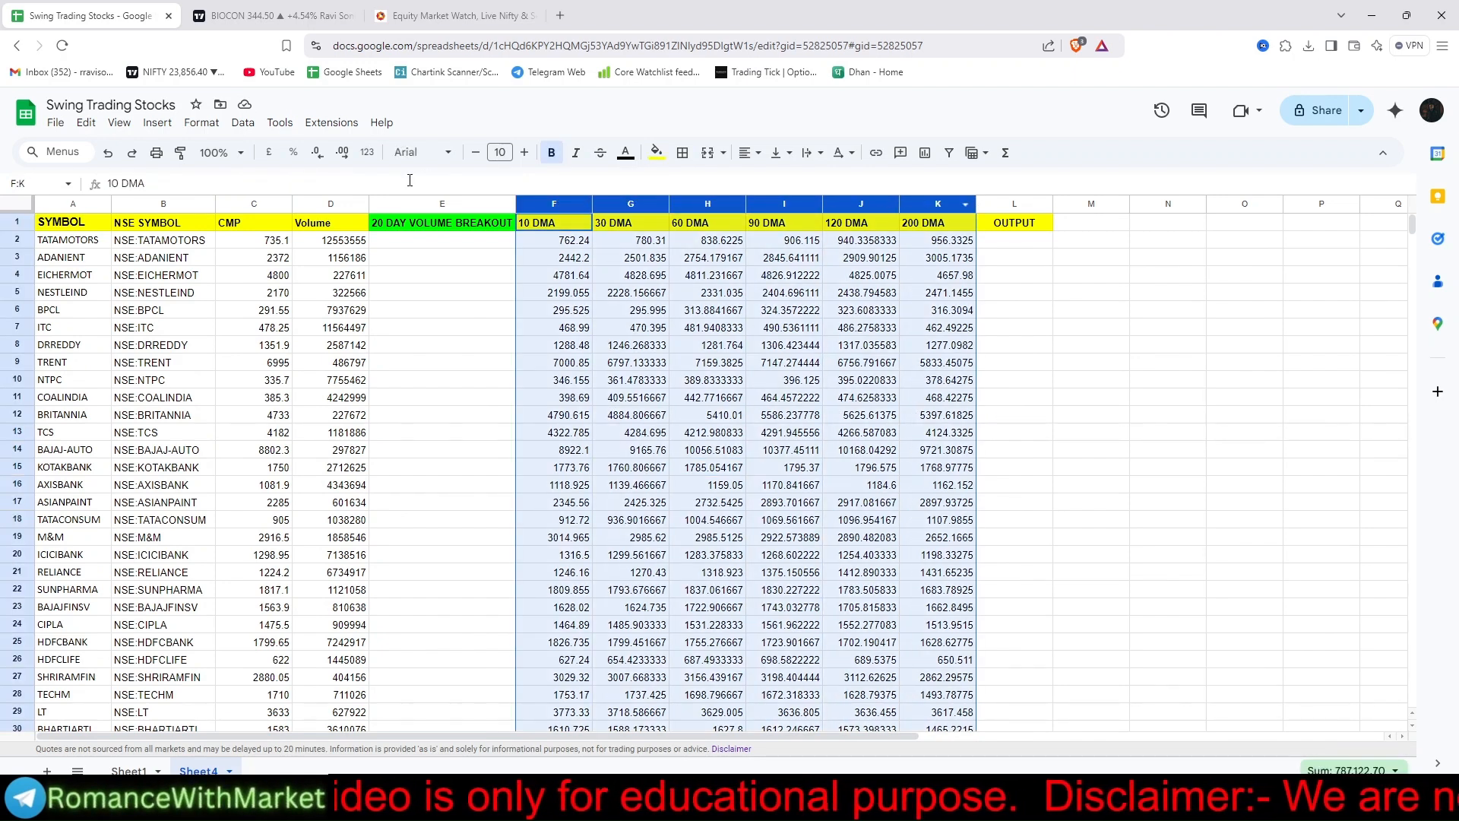
left_click(318, 156)
left_click(342, 153)
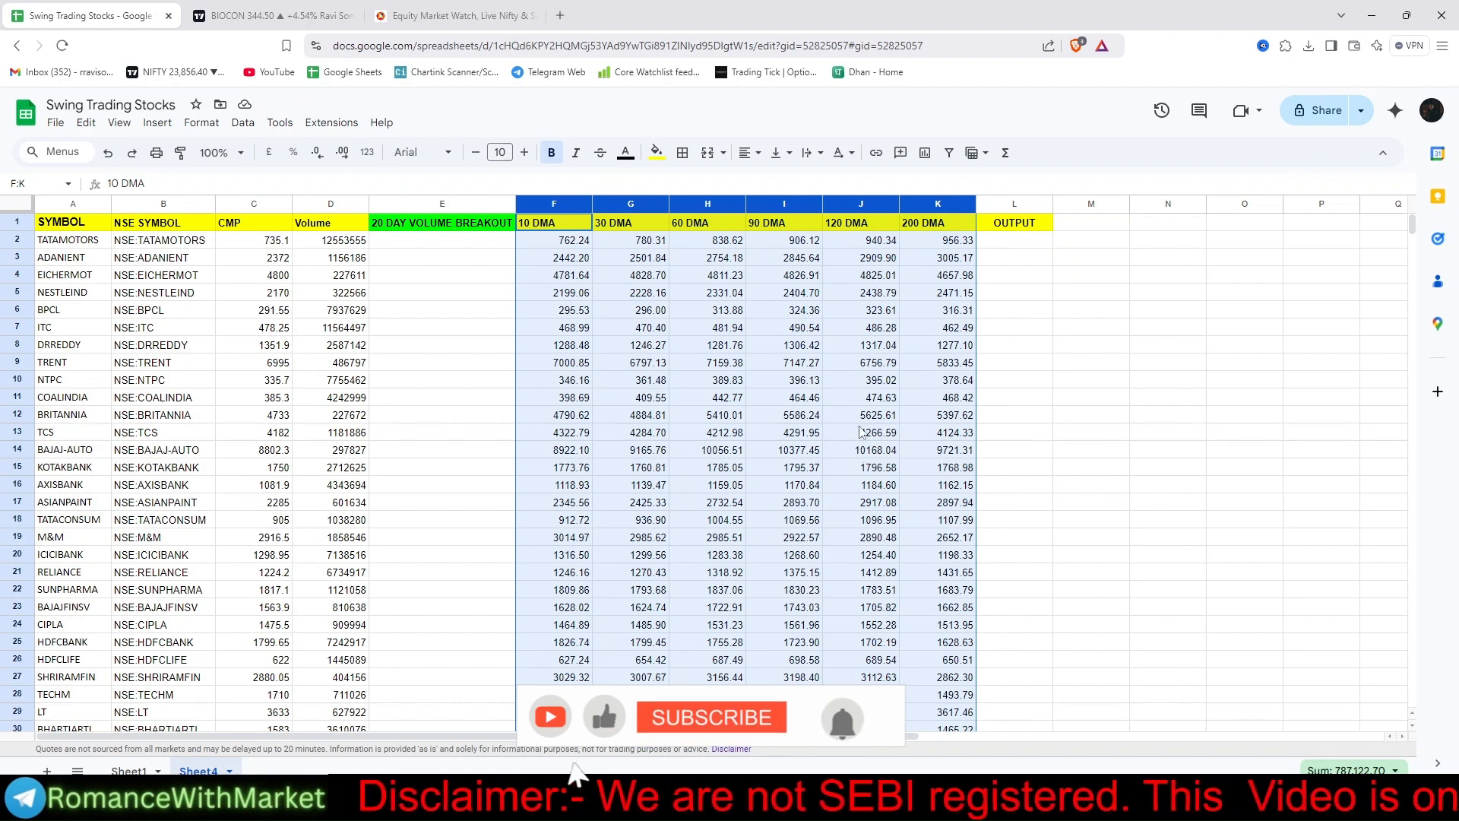
left_click(1097, 399)
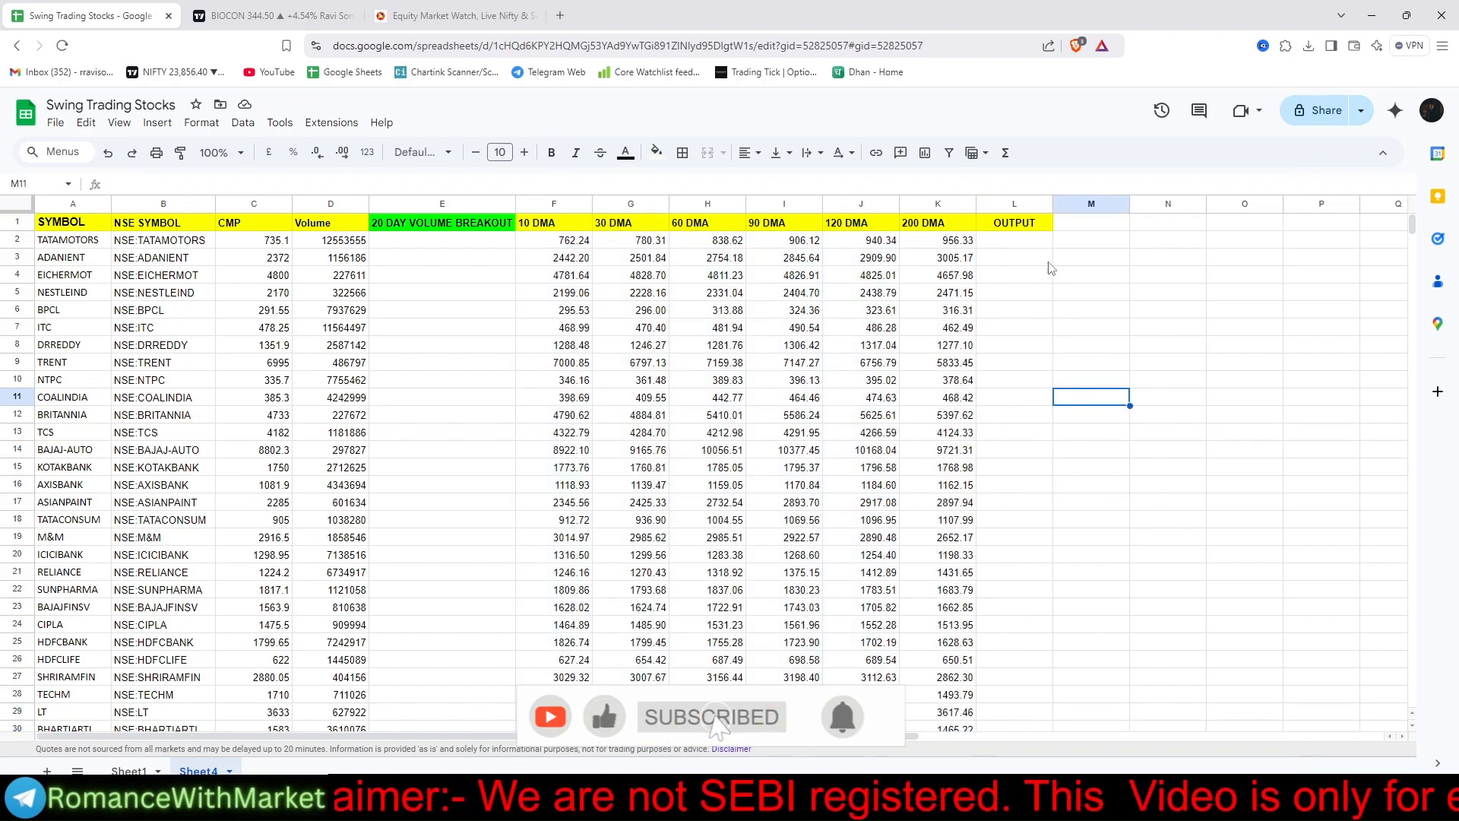
left_click_drag(1130, 204, 1115, 204)
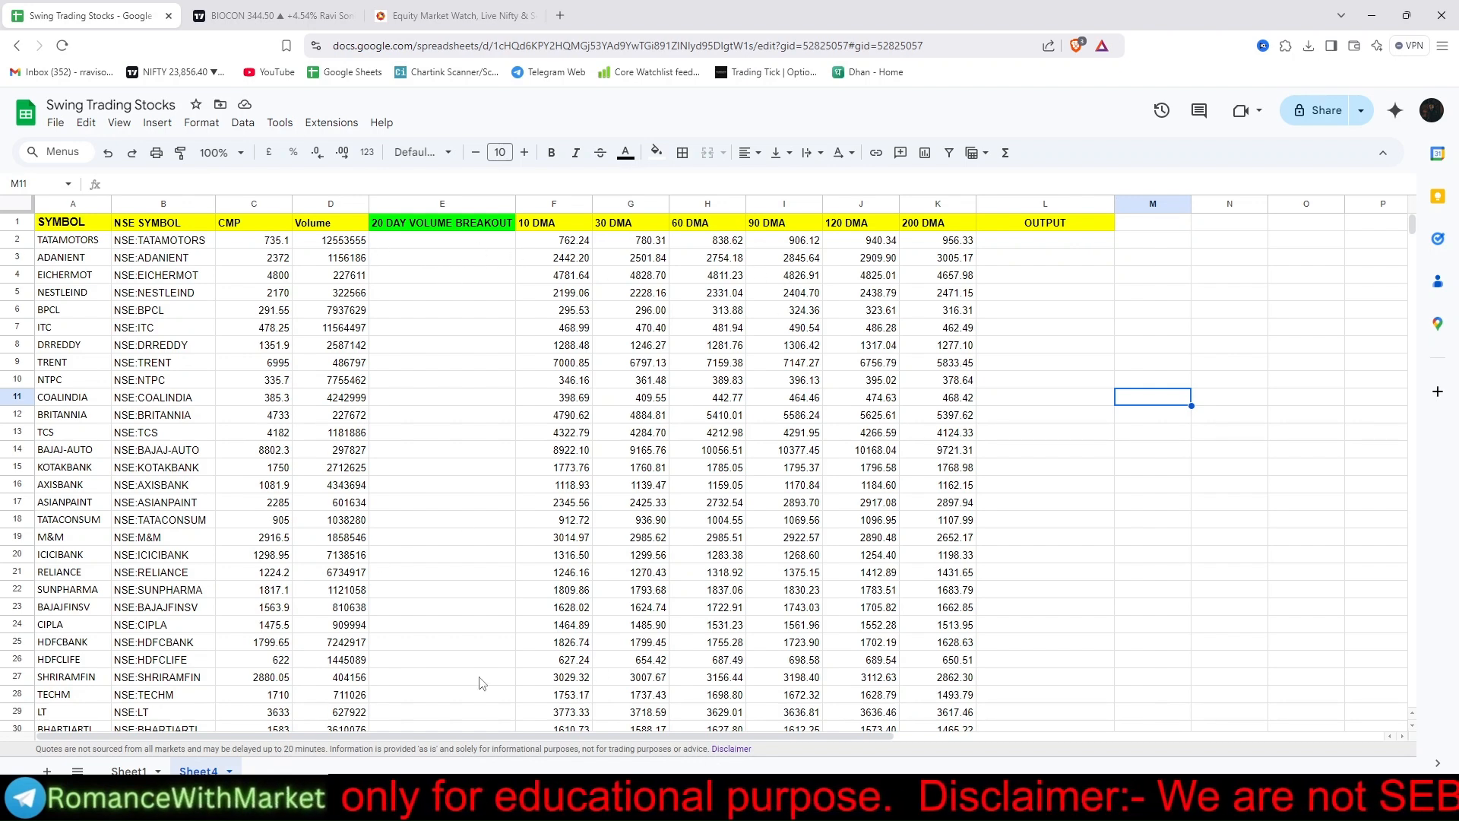
- Copy the OUTPUT IF formula from L2 of Sheet1 into L2 of Sheet4
left_click(141, 770)
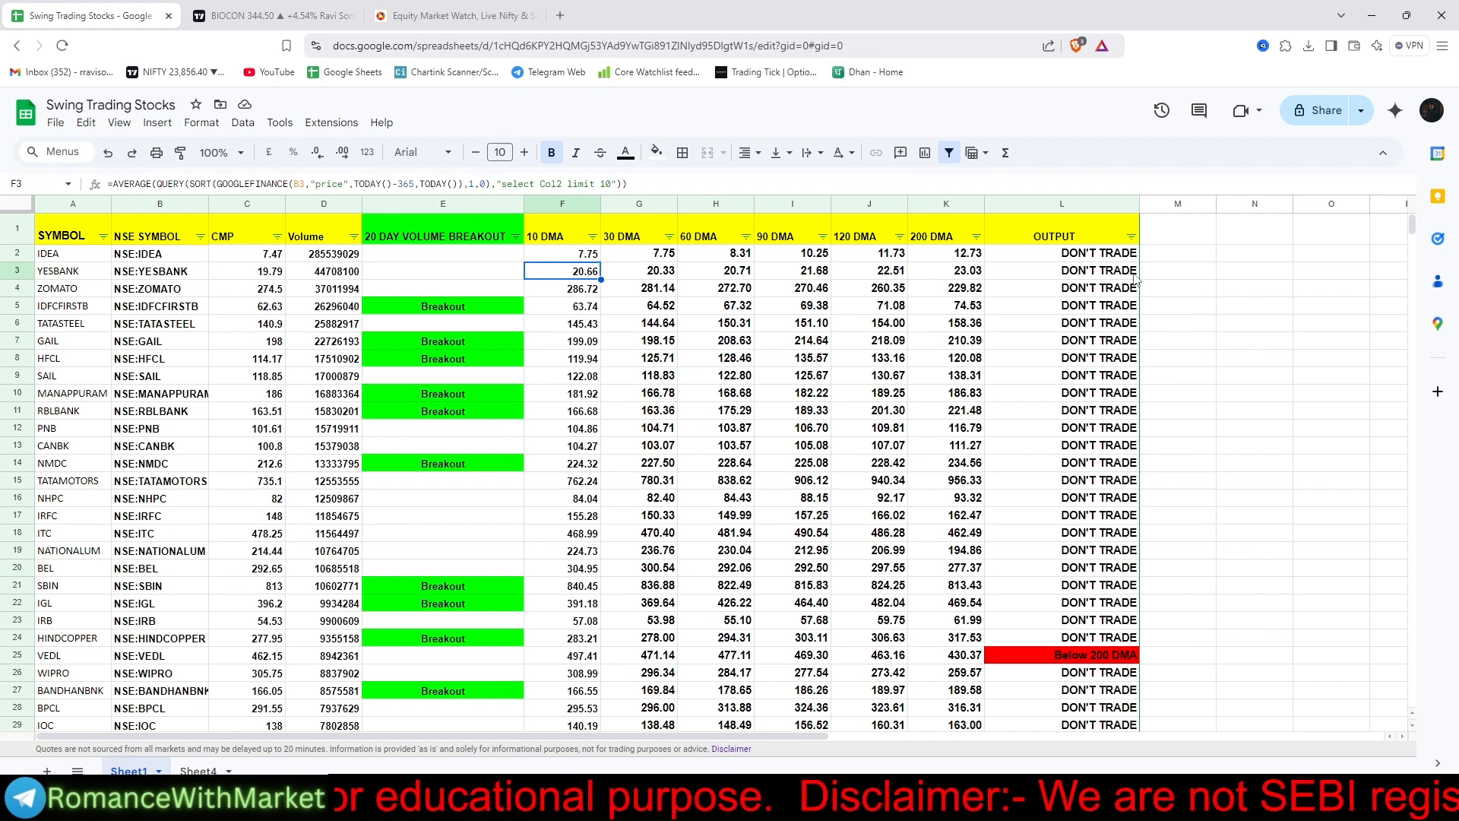
left_click(1102, 258)
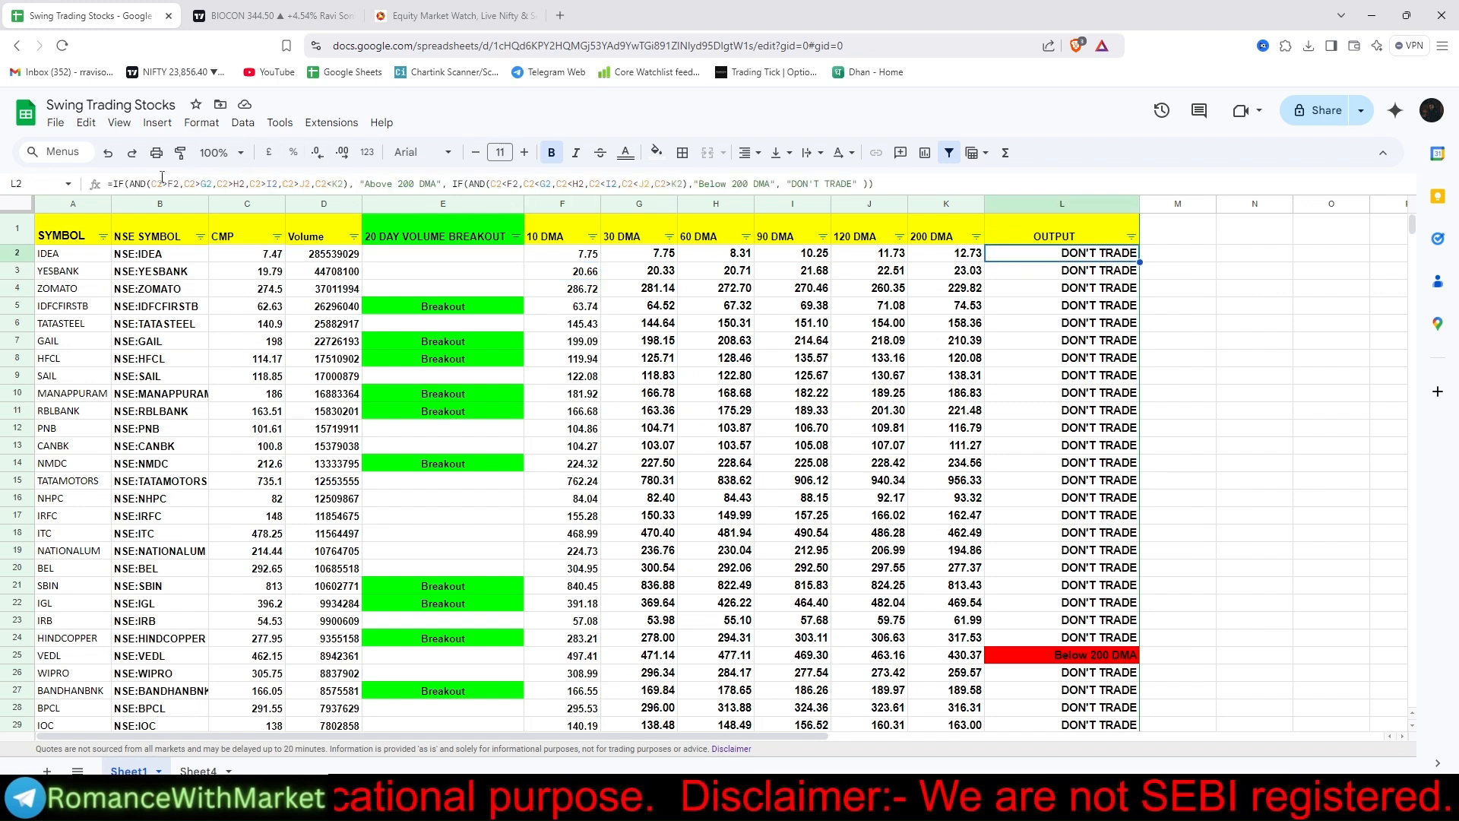
left_click_drag(112, 184, 884, 178)
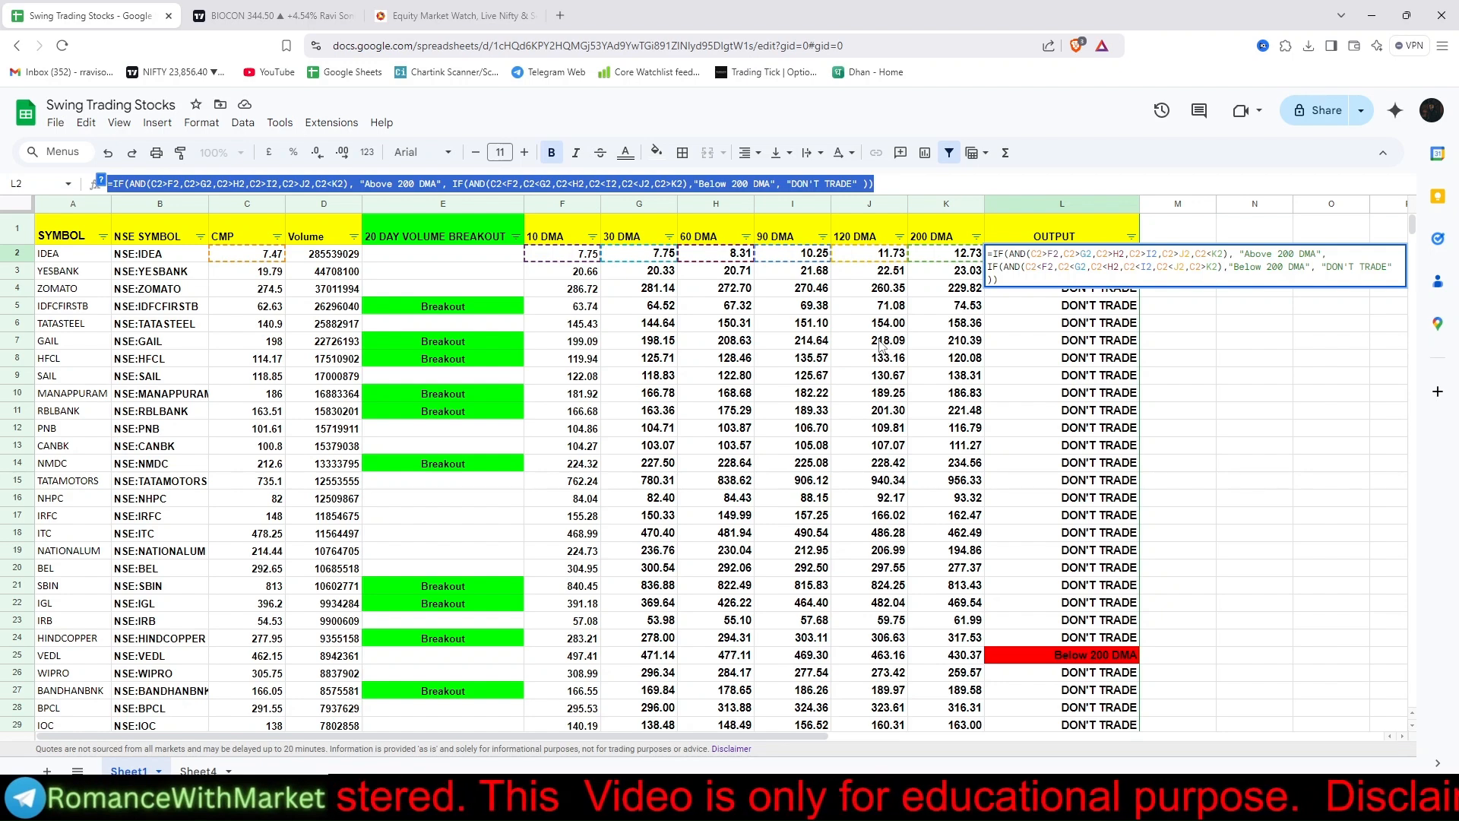
key("Return")
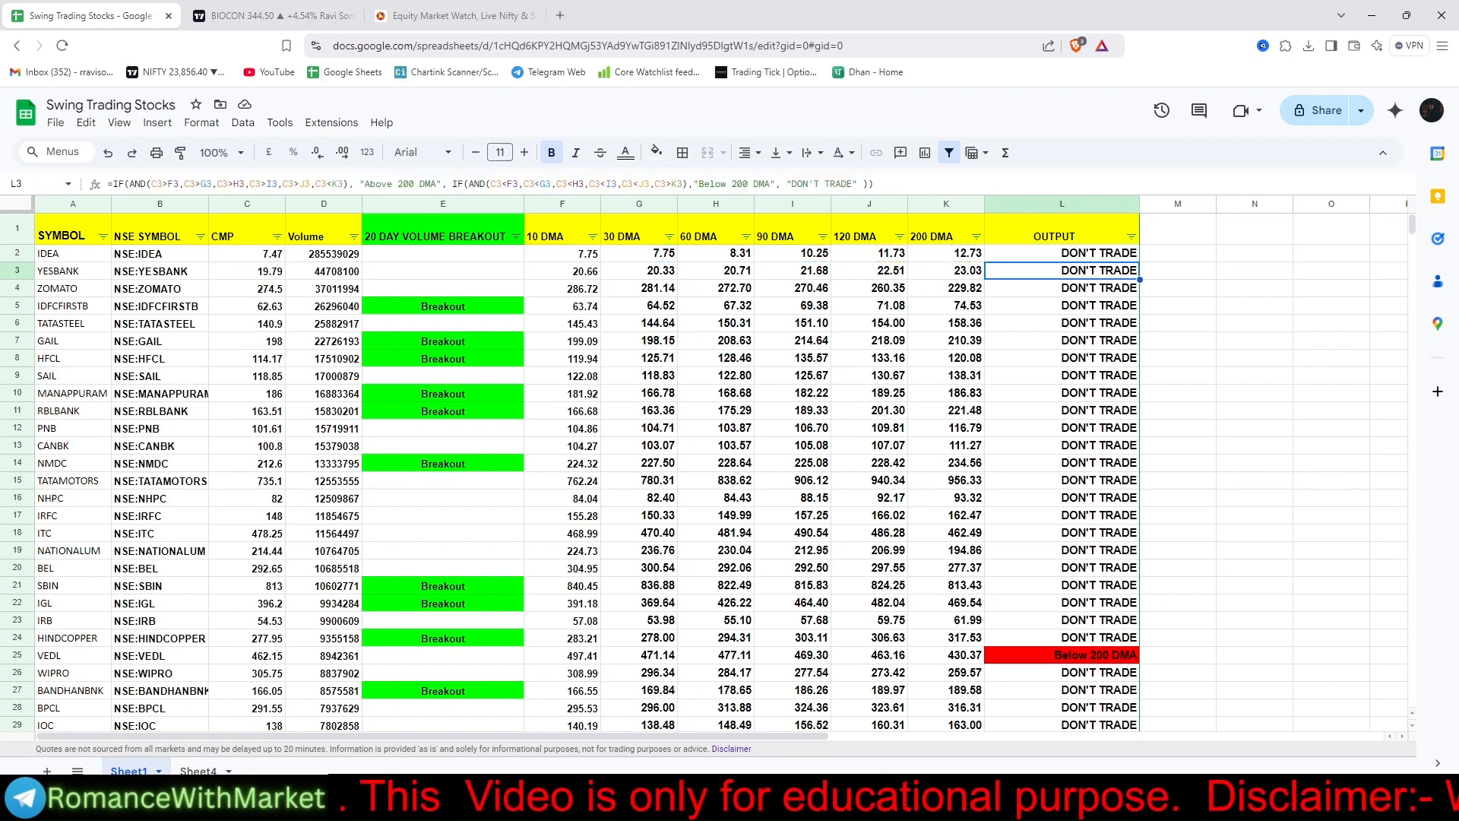
left_click(198, 771)
double_click(1050, 240)
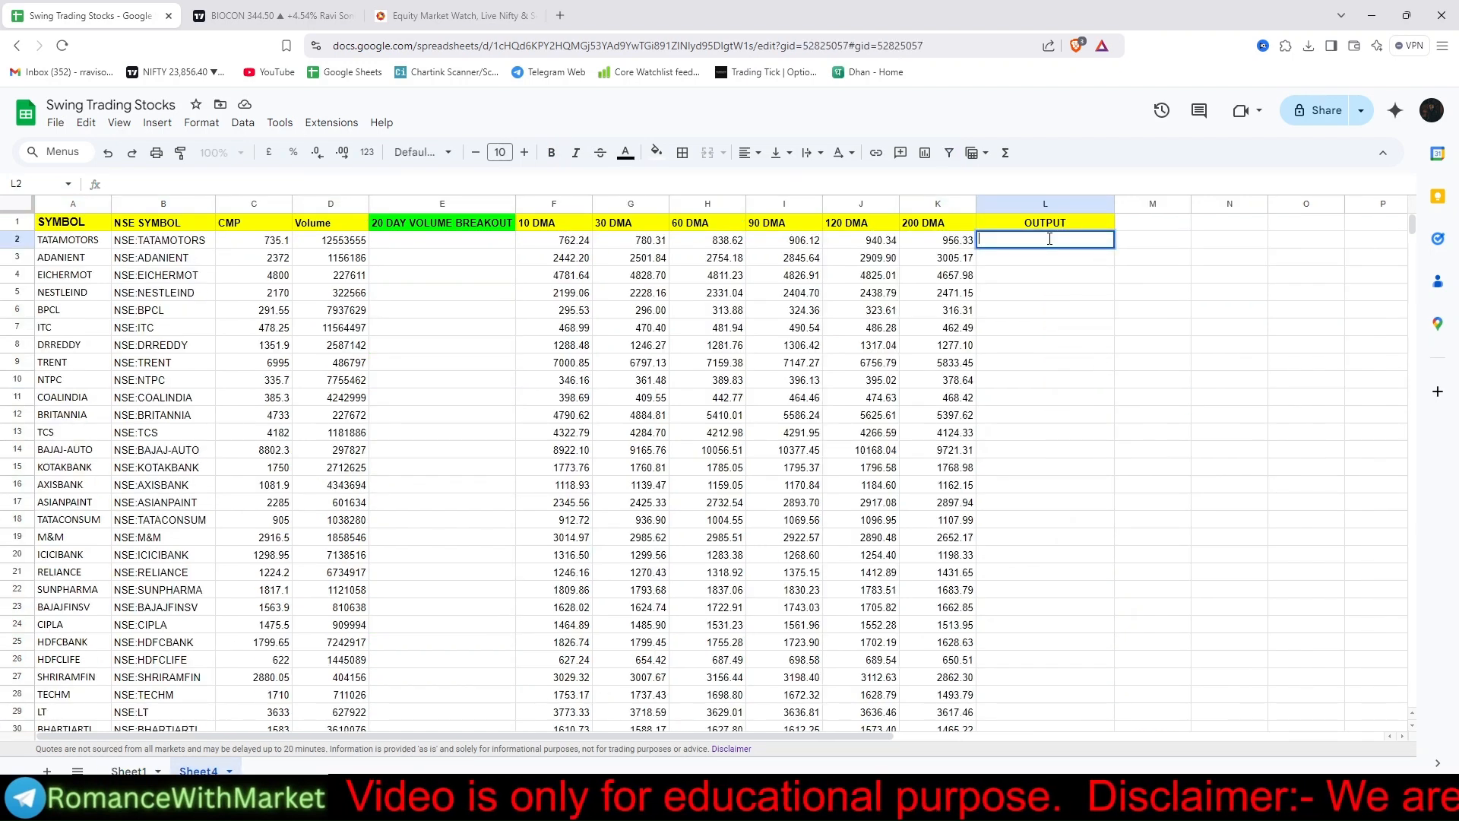
key("ctrl+v")
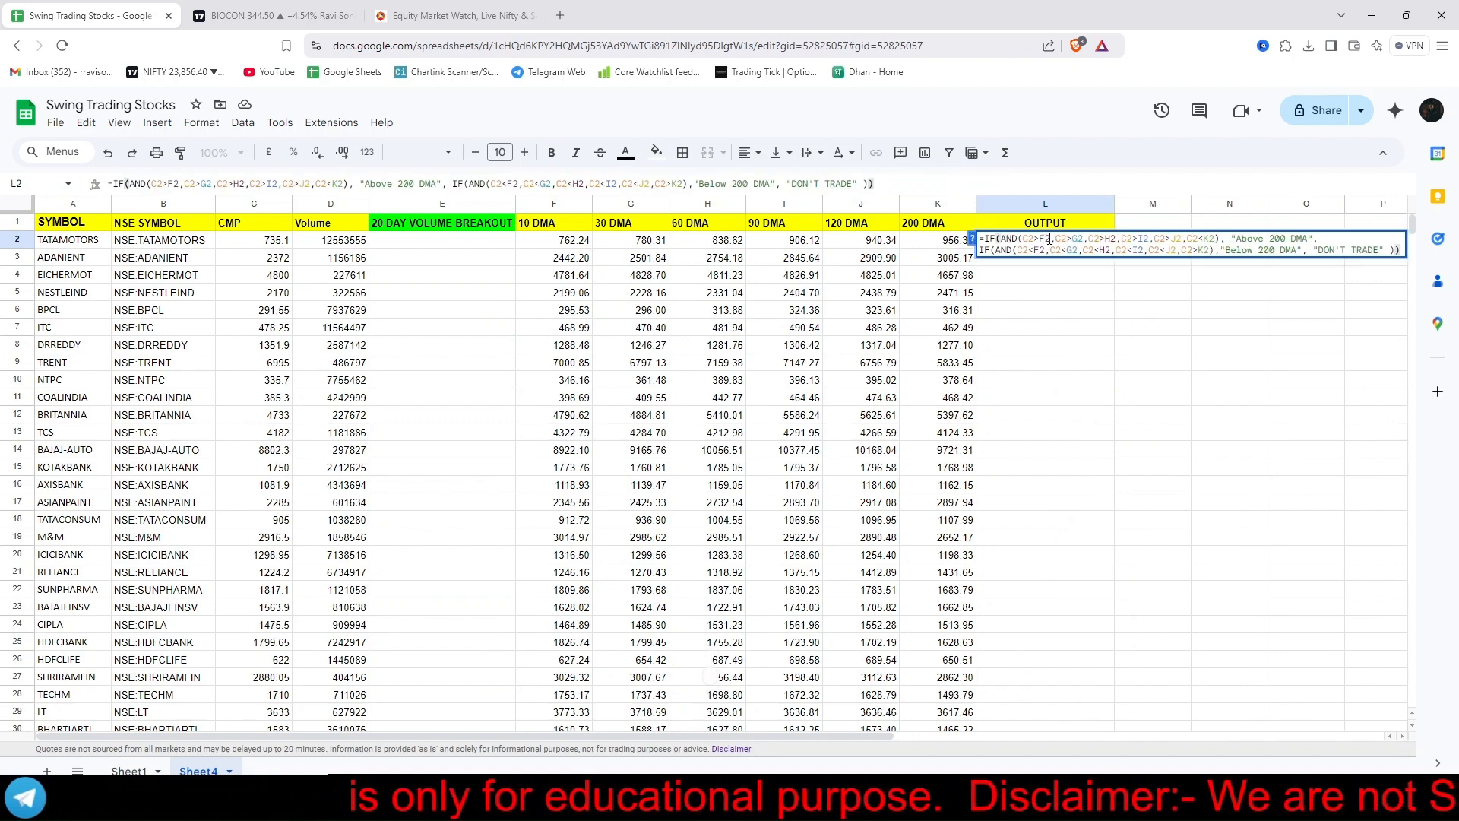
key("Return")
- Fill the OUTPUT formula from L2 down to L51 and look over the filled rows
left_click(1053, 242)
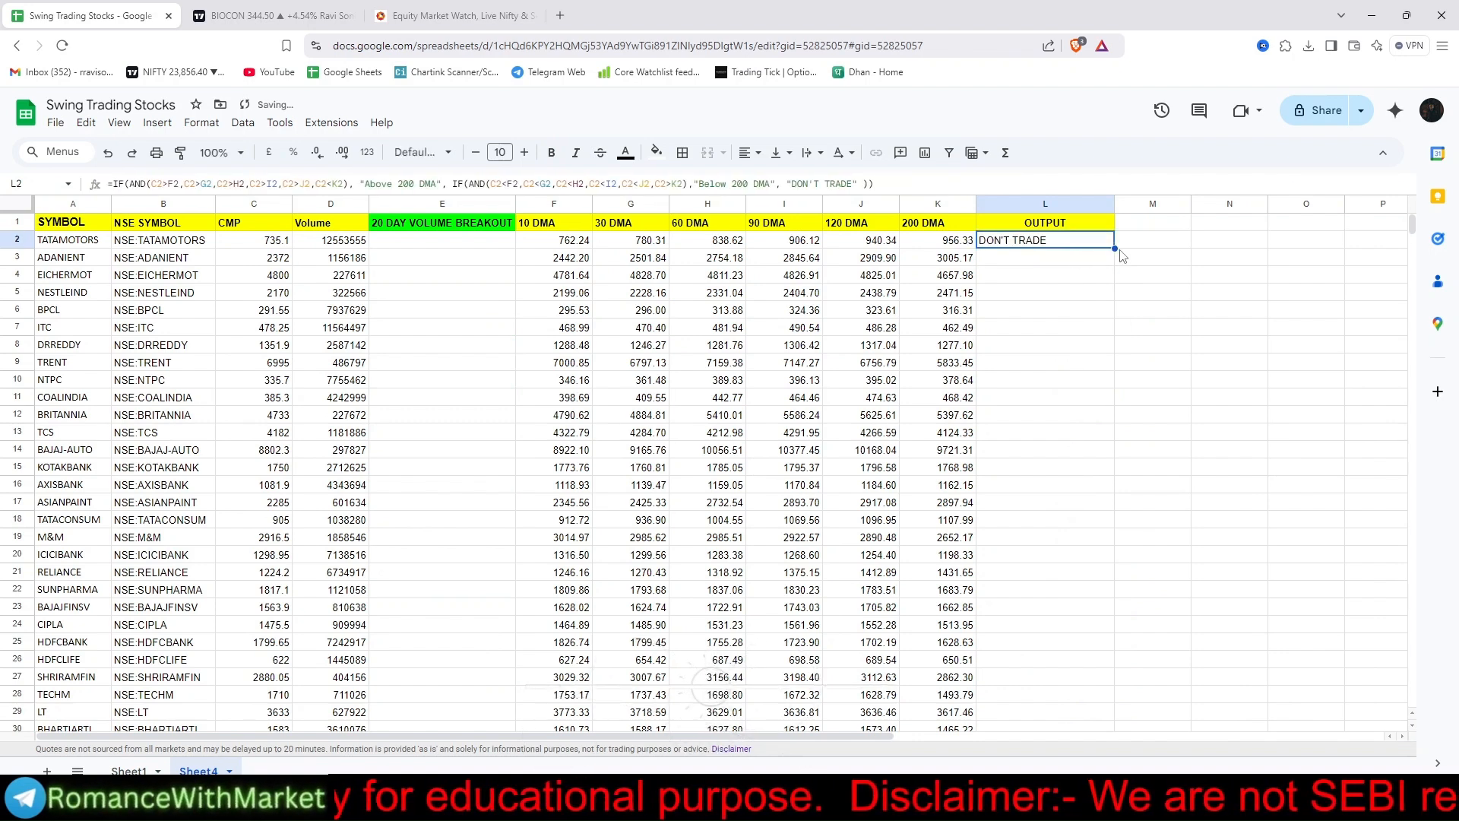
left_click_drag(1116, 250, 1049, 646)
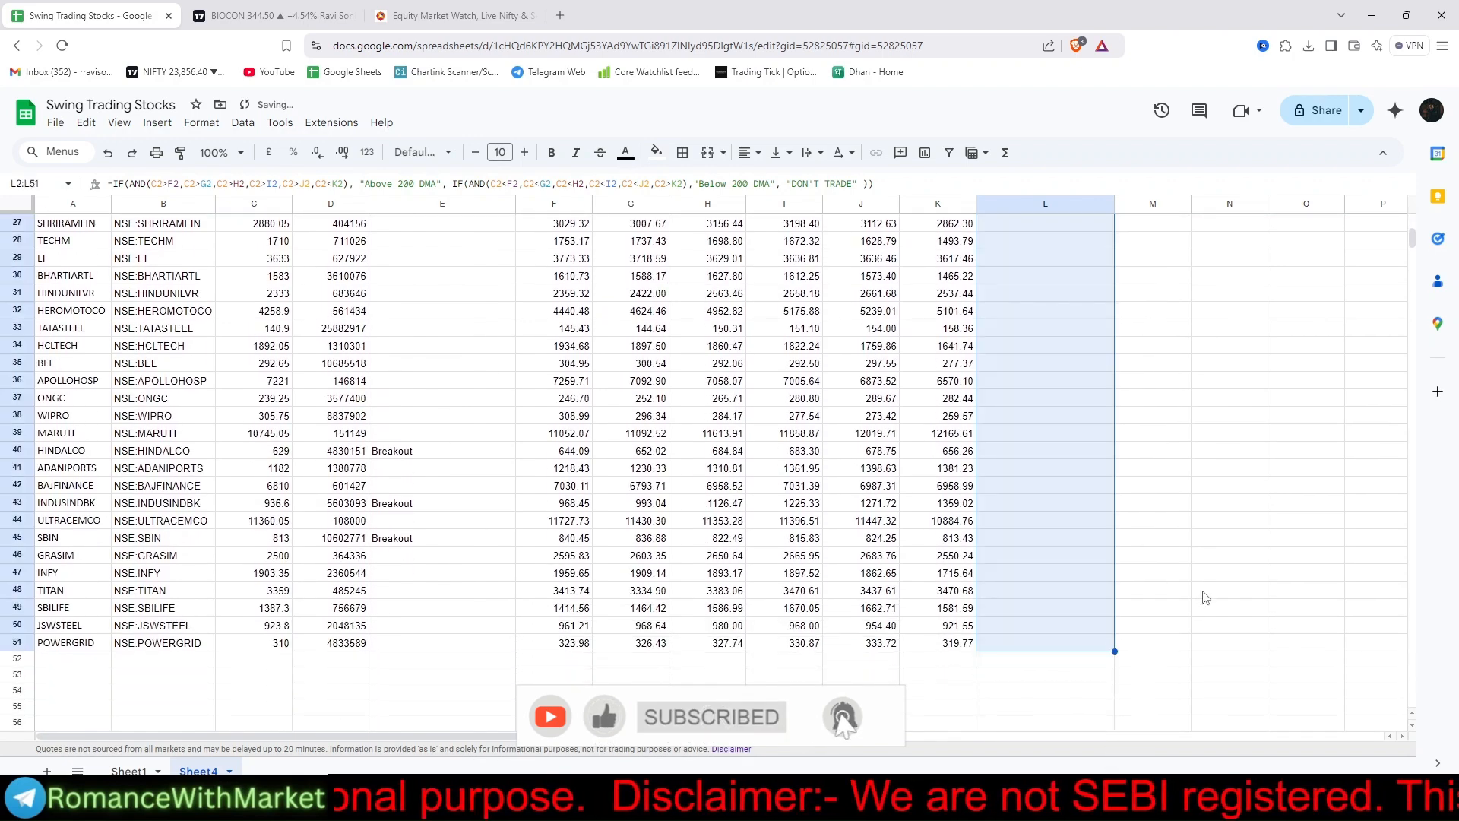
scroll(1205, 596, "up", 9)
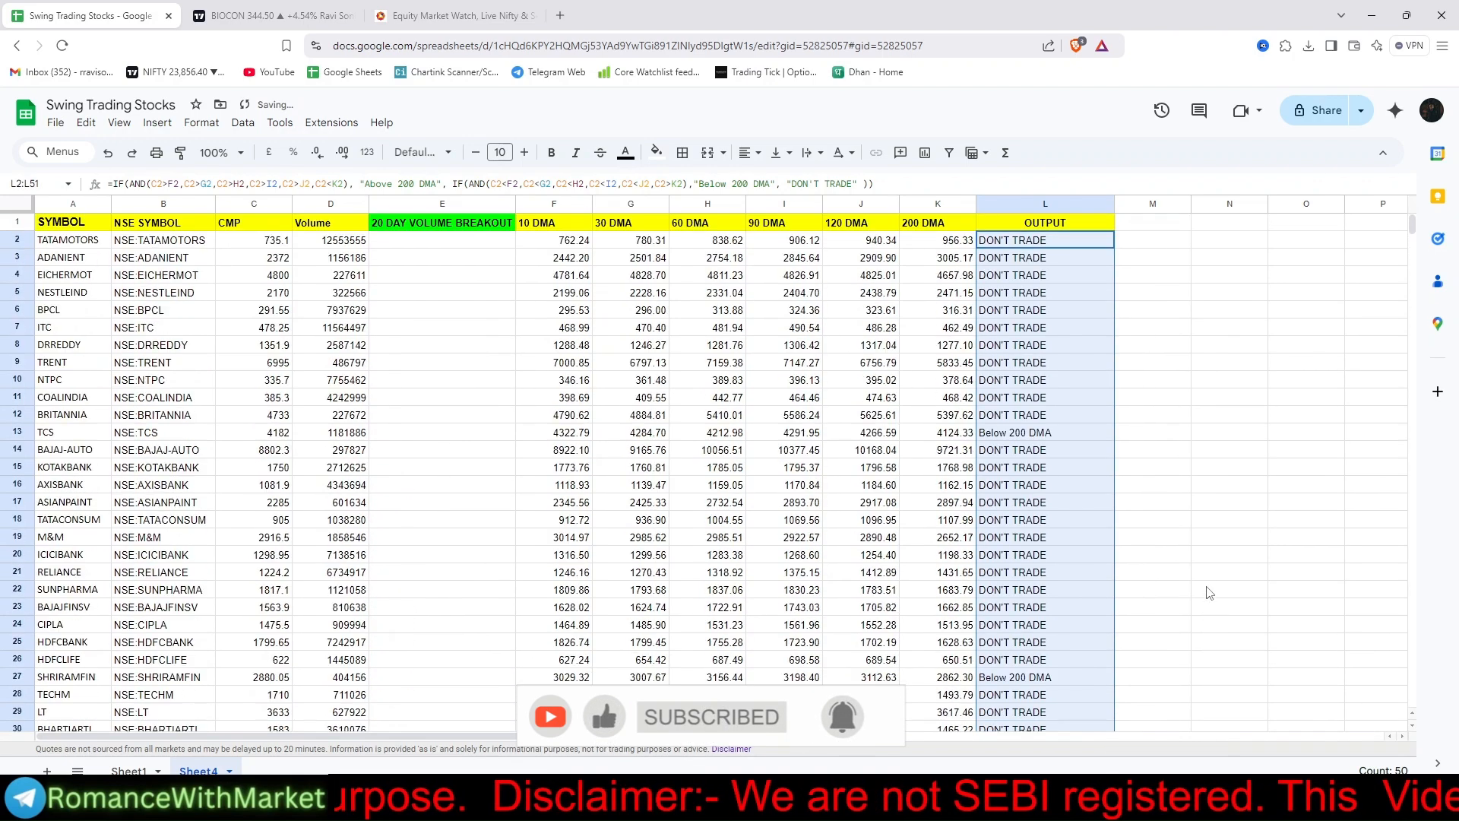
left_click(1257, 469)
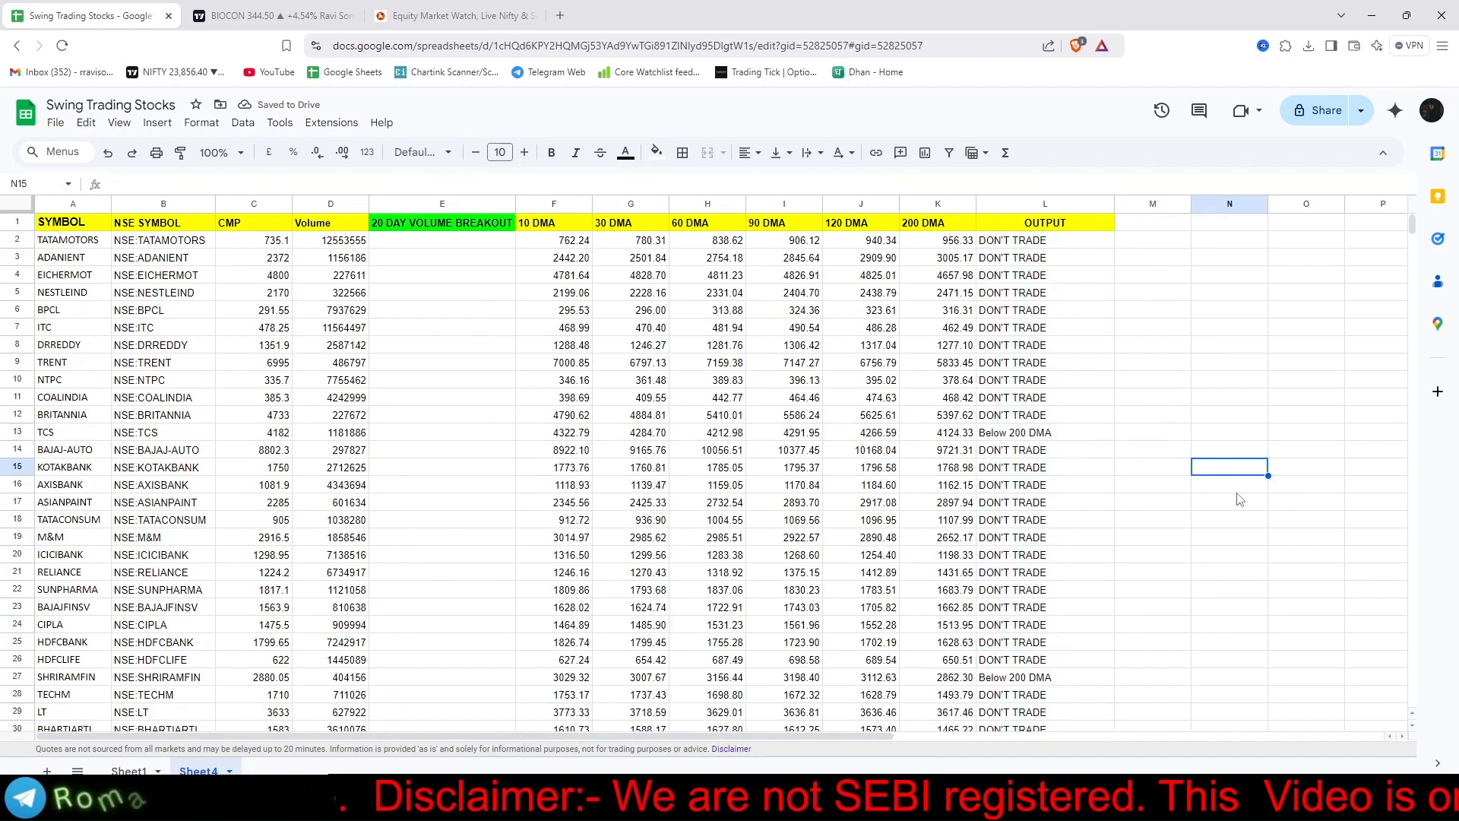
scroll(1246, 551, "down", 5)
scroll(1242, 555, "up", 5)
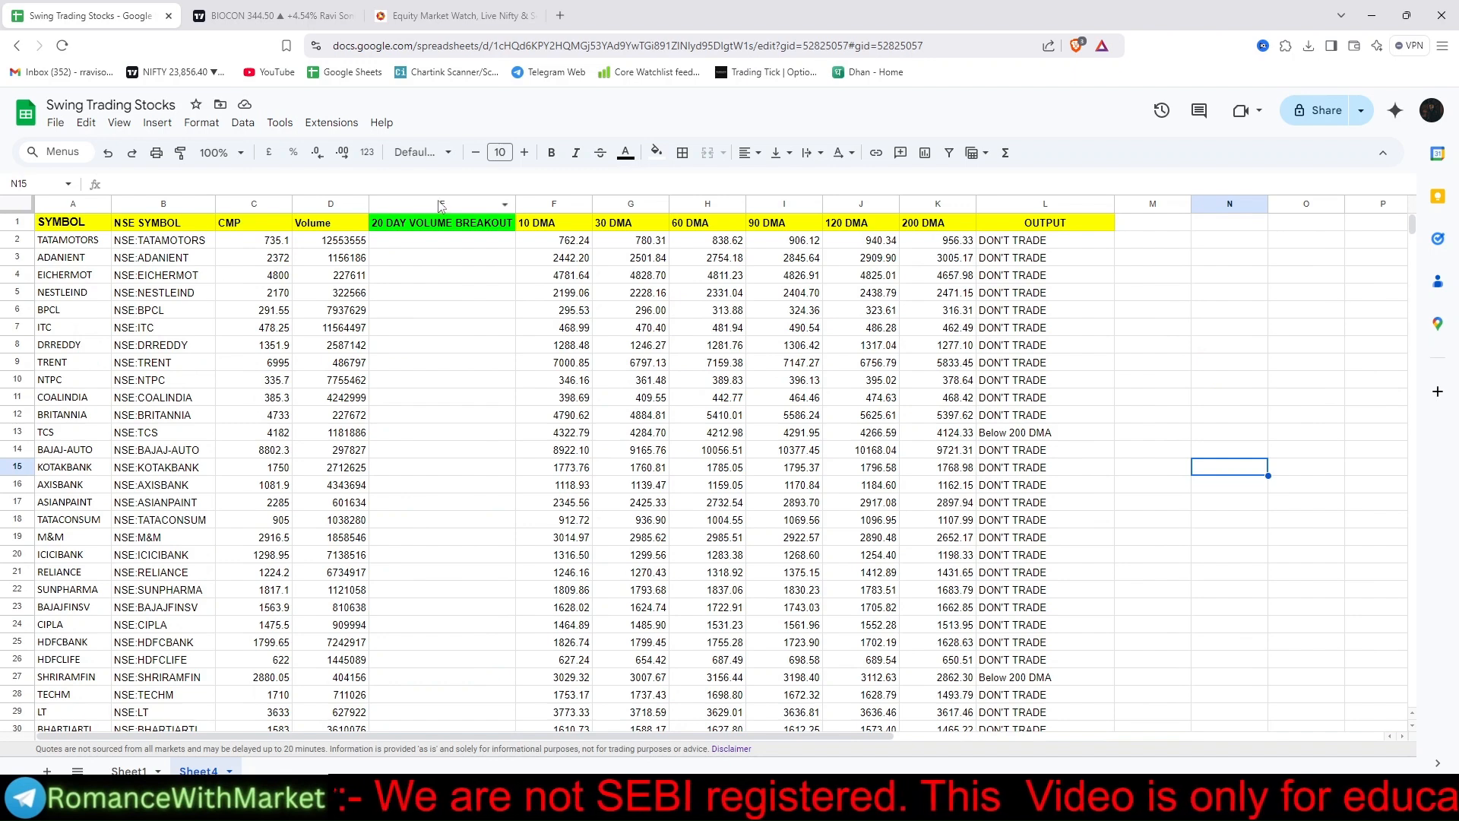
- Center the contents of the 20 DAY VOLUME BREAKOUT and OUTPUT columns horizontally
left_click(441, 205)
left_click(1030, 203, "ctrl")
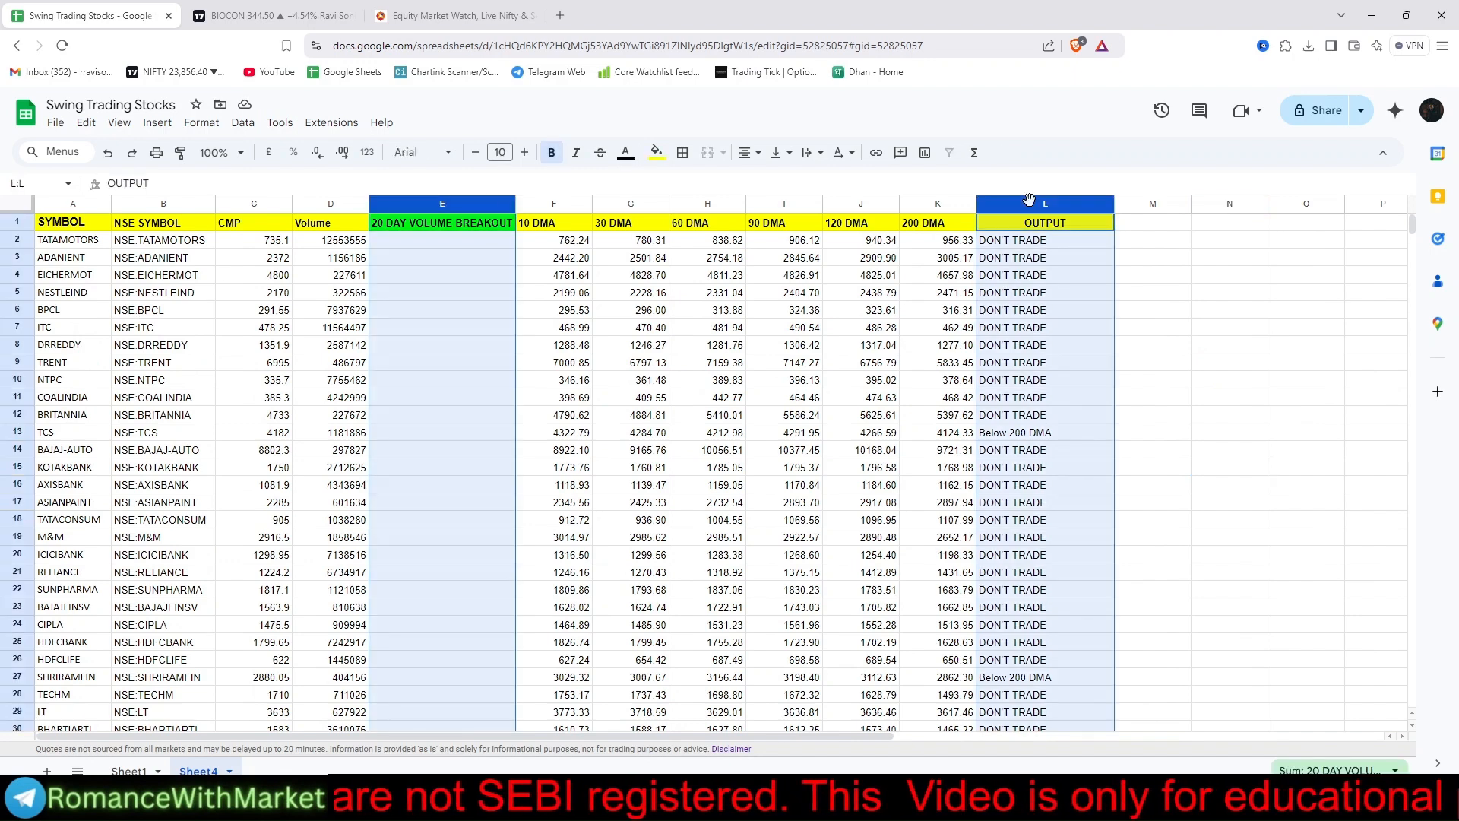
left_click(745, 153)
left_click(767, 181)
scroll(576, 454, "down", 5)
scroll(557, 475, "up", 5)
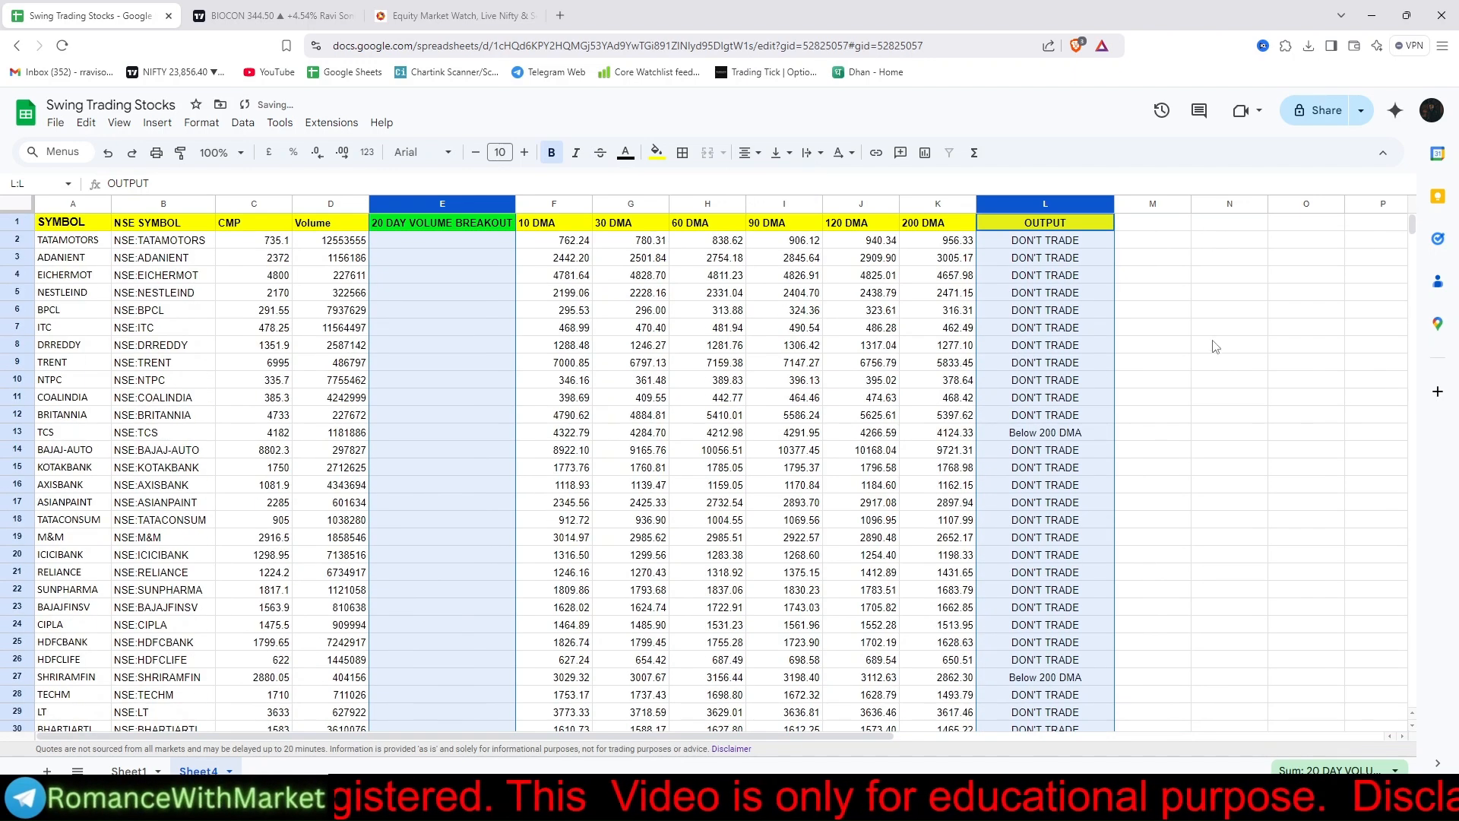
left_click(1206, 467)
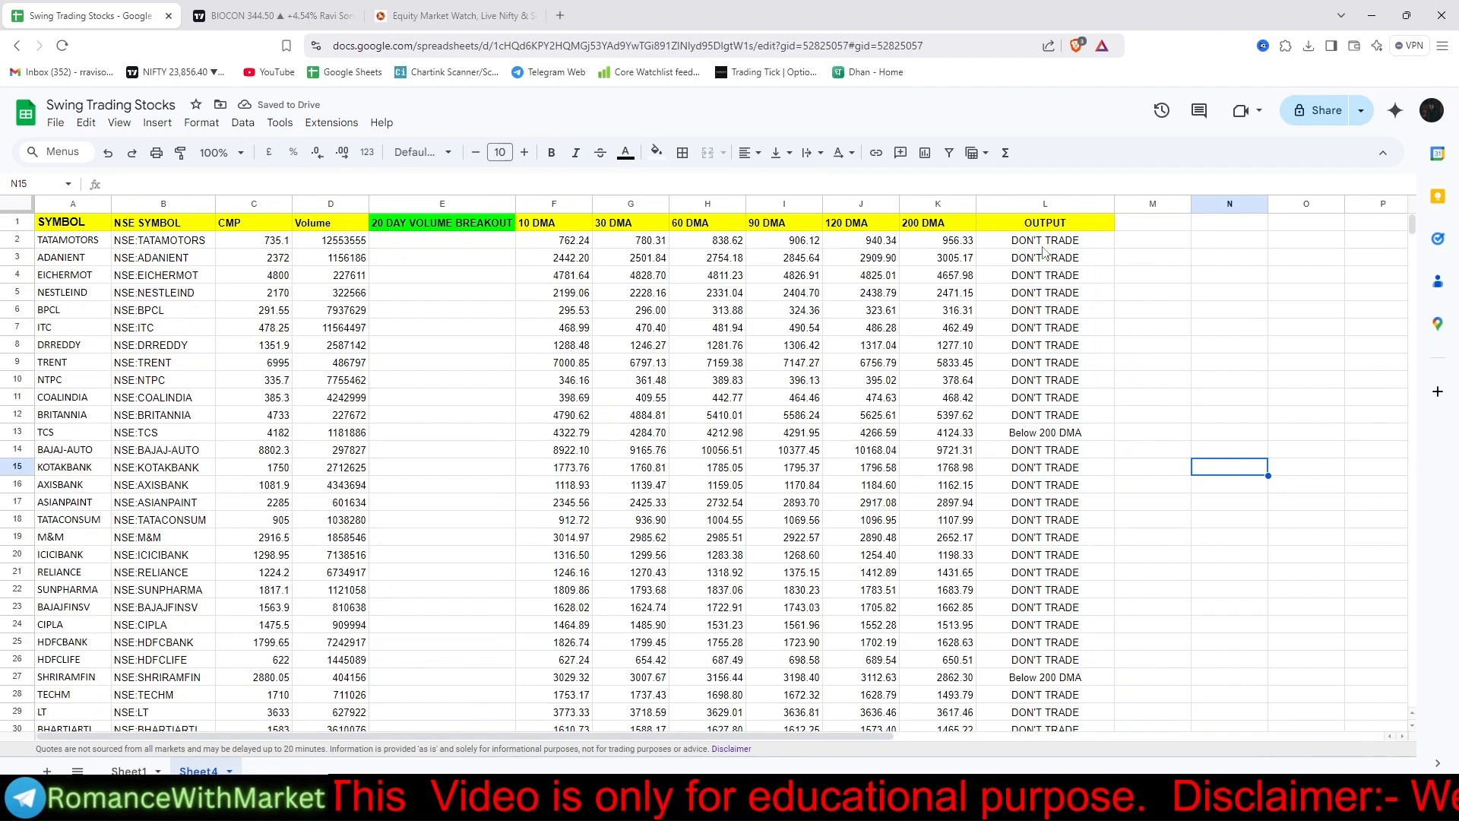
- Set the conditional formatting rule on the OUTPUT cells L2:L51 to match text containing "Above"
left_click(1043, 241)
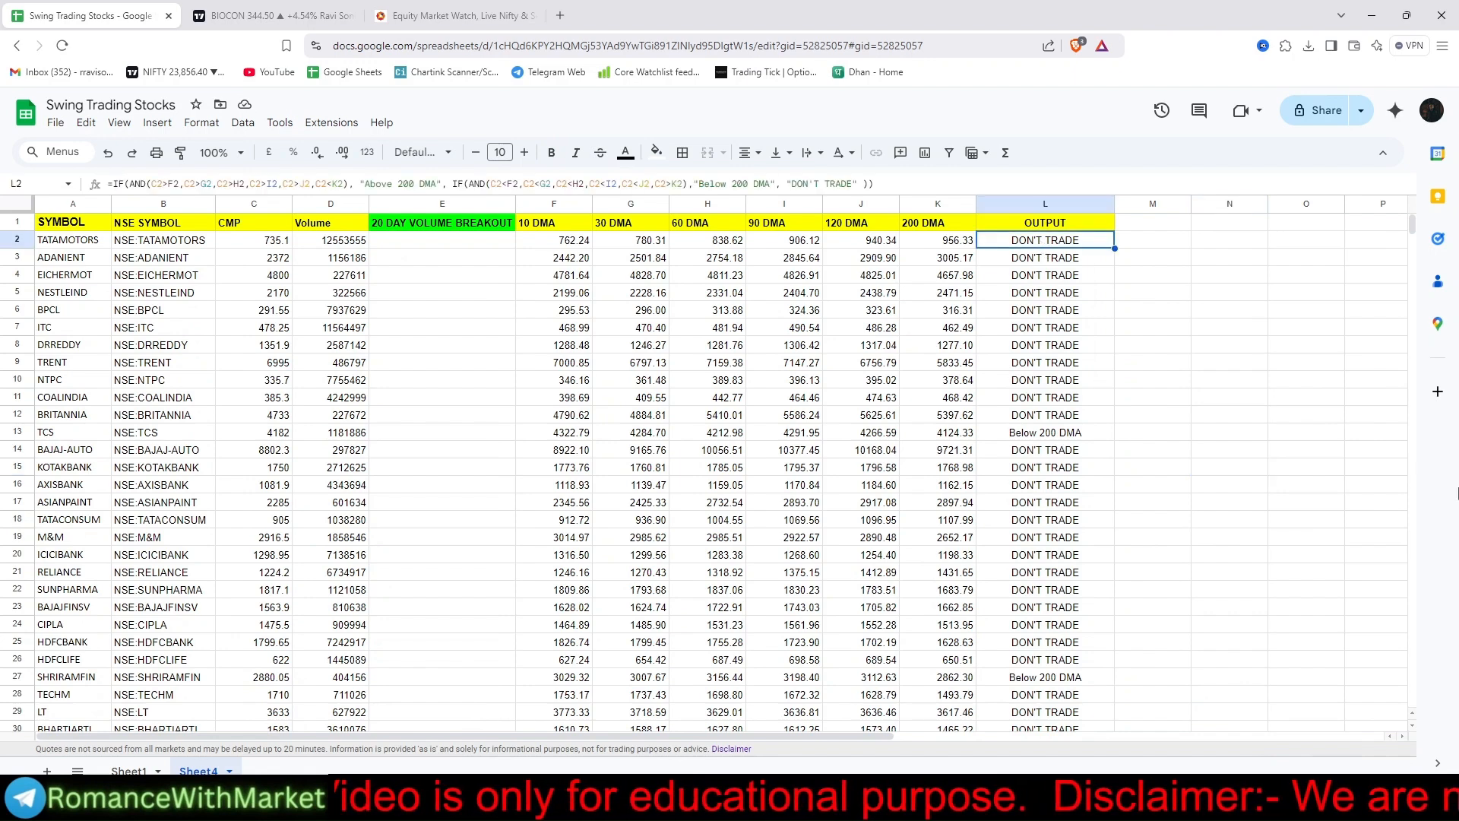
key("ctrl+shift+Down")
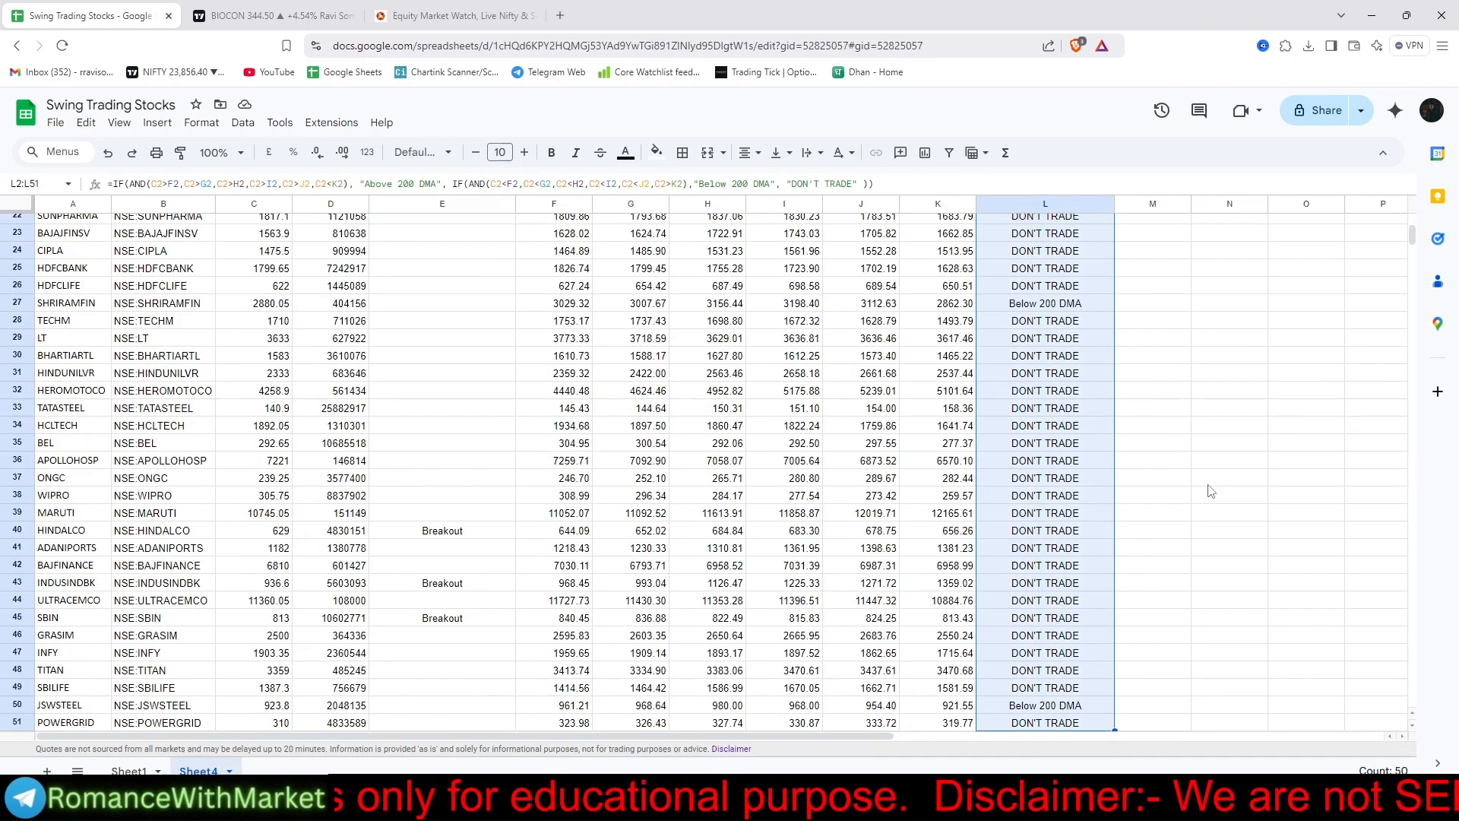
scroll(1209, 486, "down", 1)
scroll(1066, 470, "up", 4)
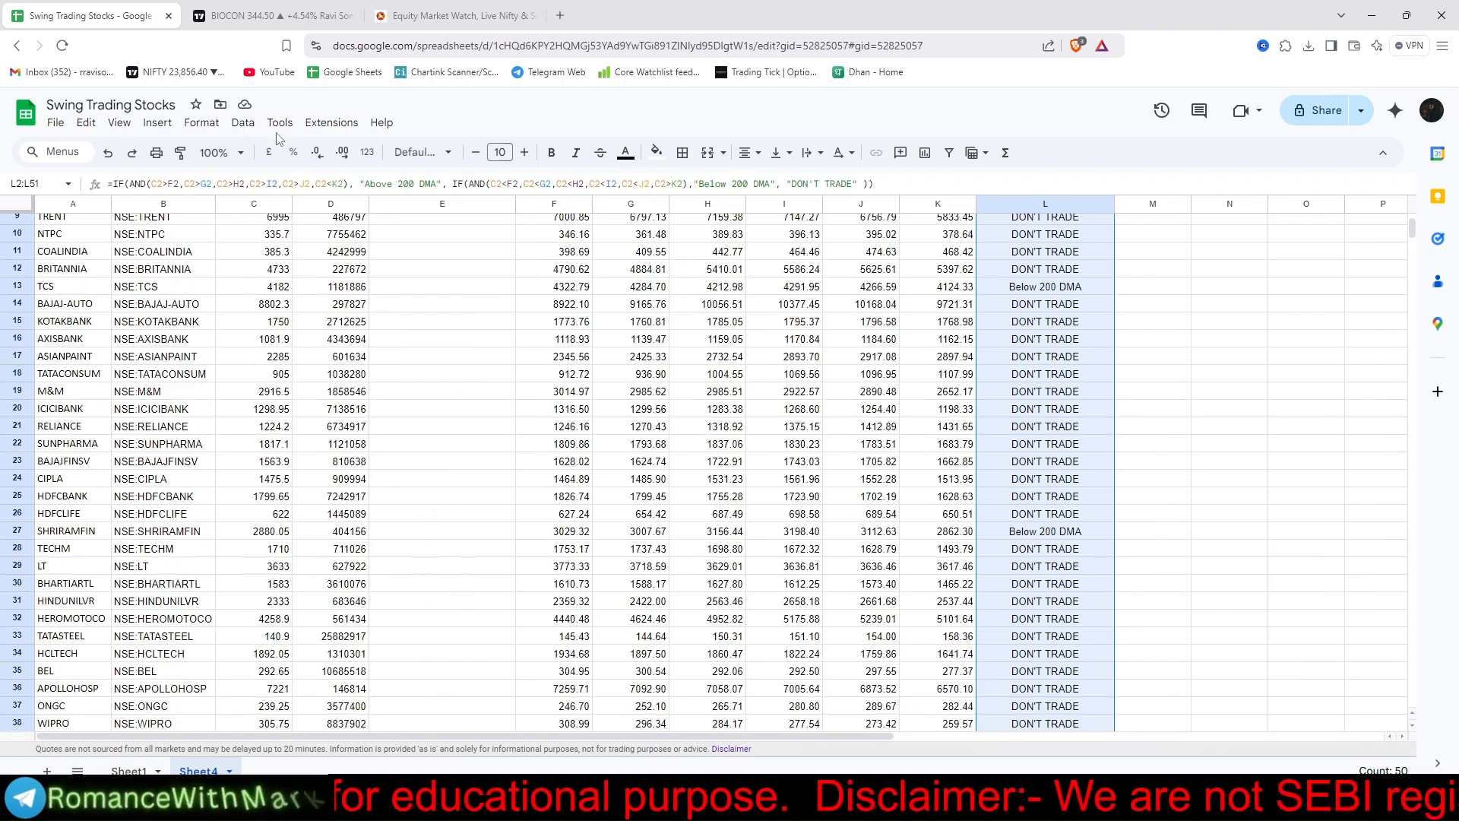
key("ctrl+shift+Up")
key("ctrl+shift+Down")
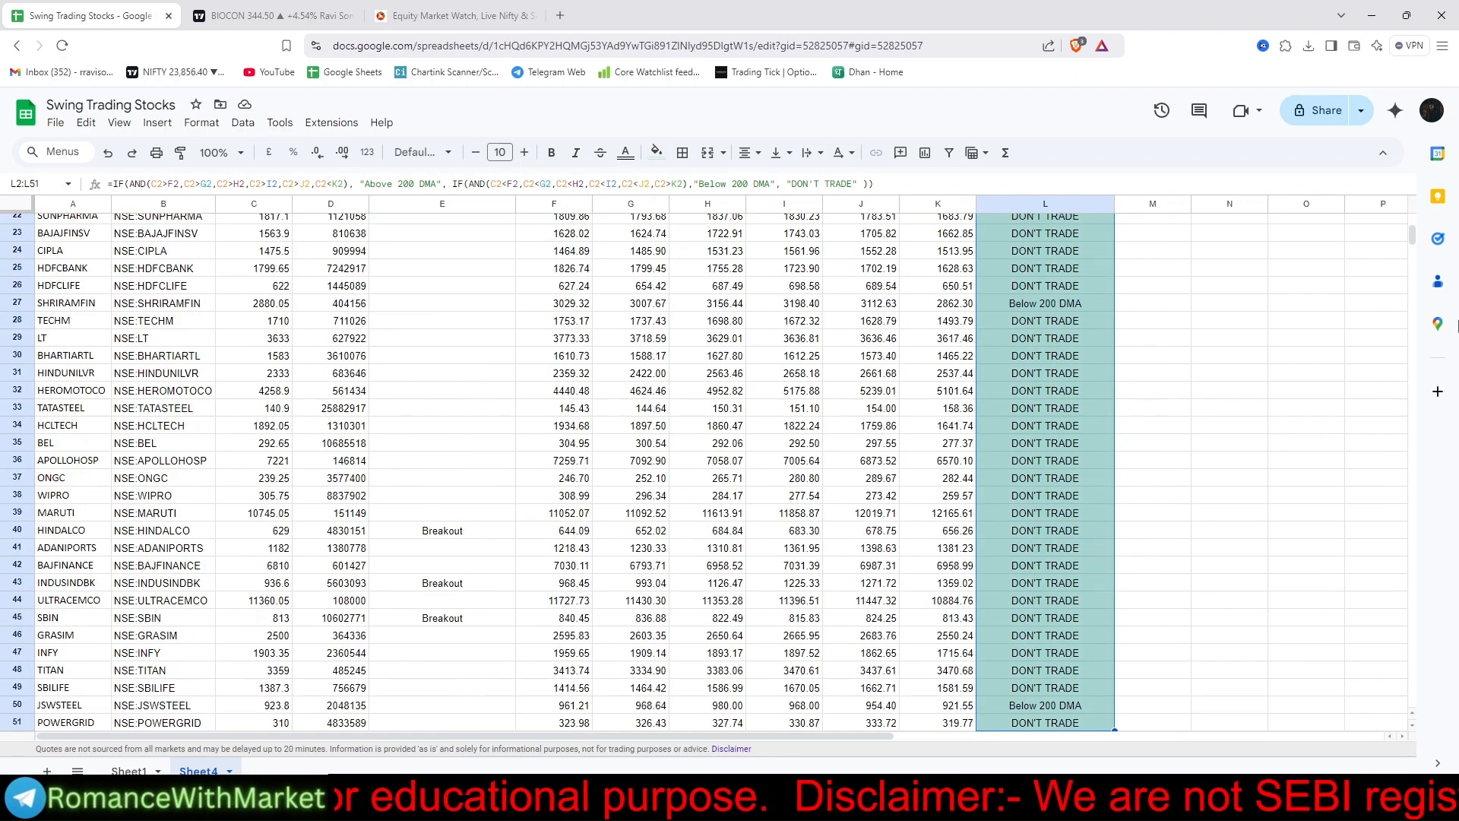
left_click(274, 128)
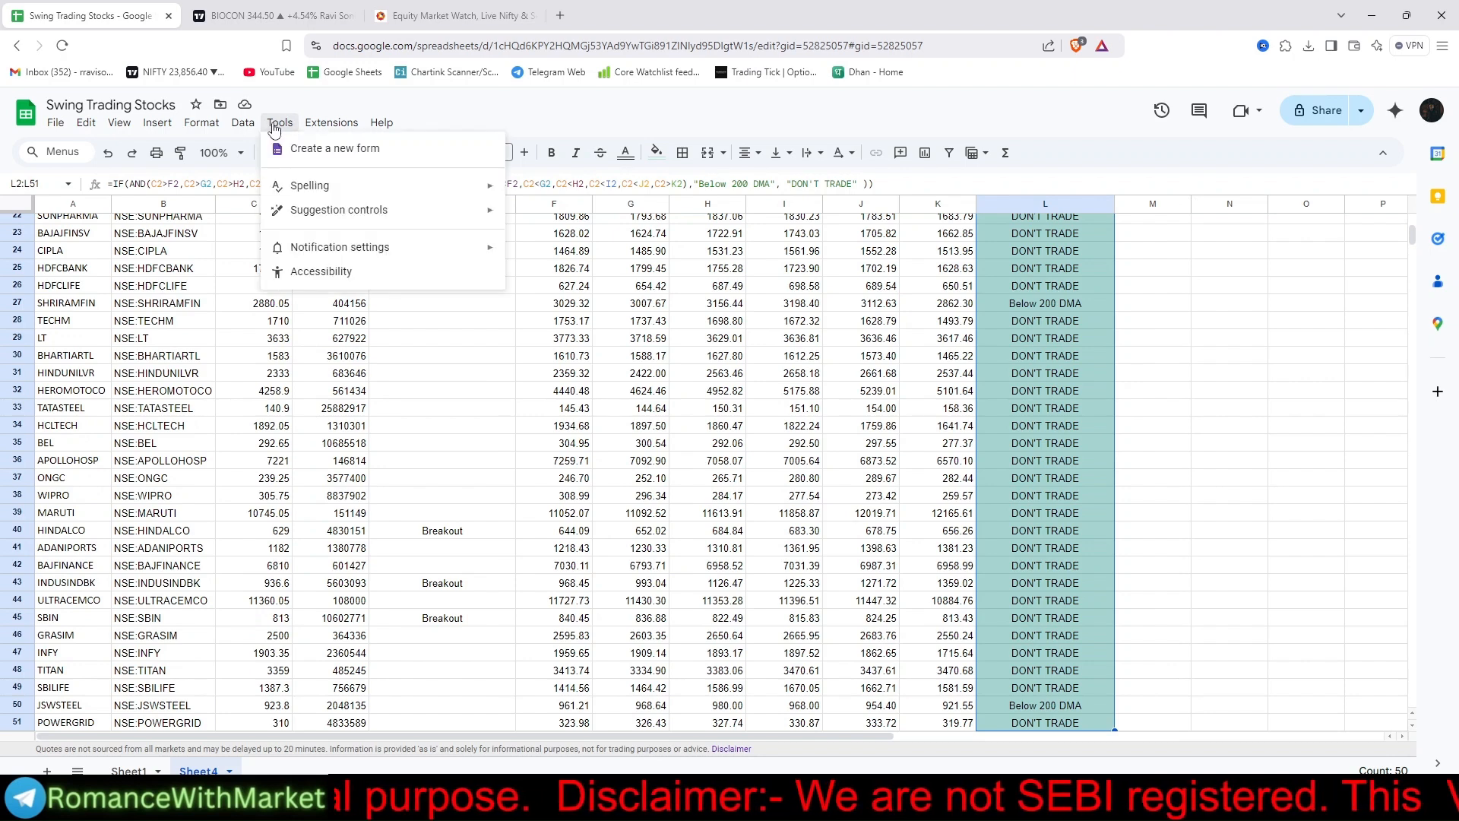
mouse_move(204, 124)
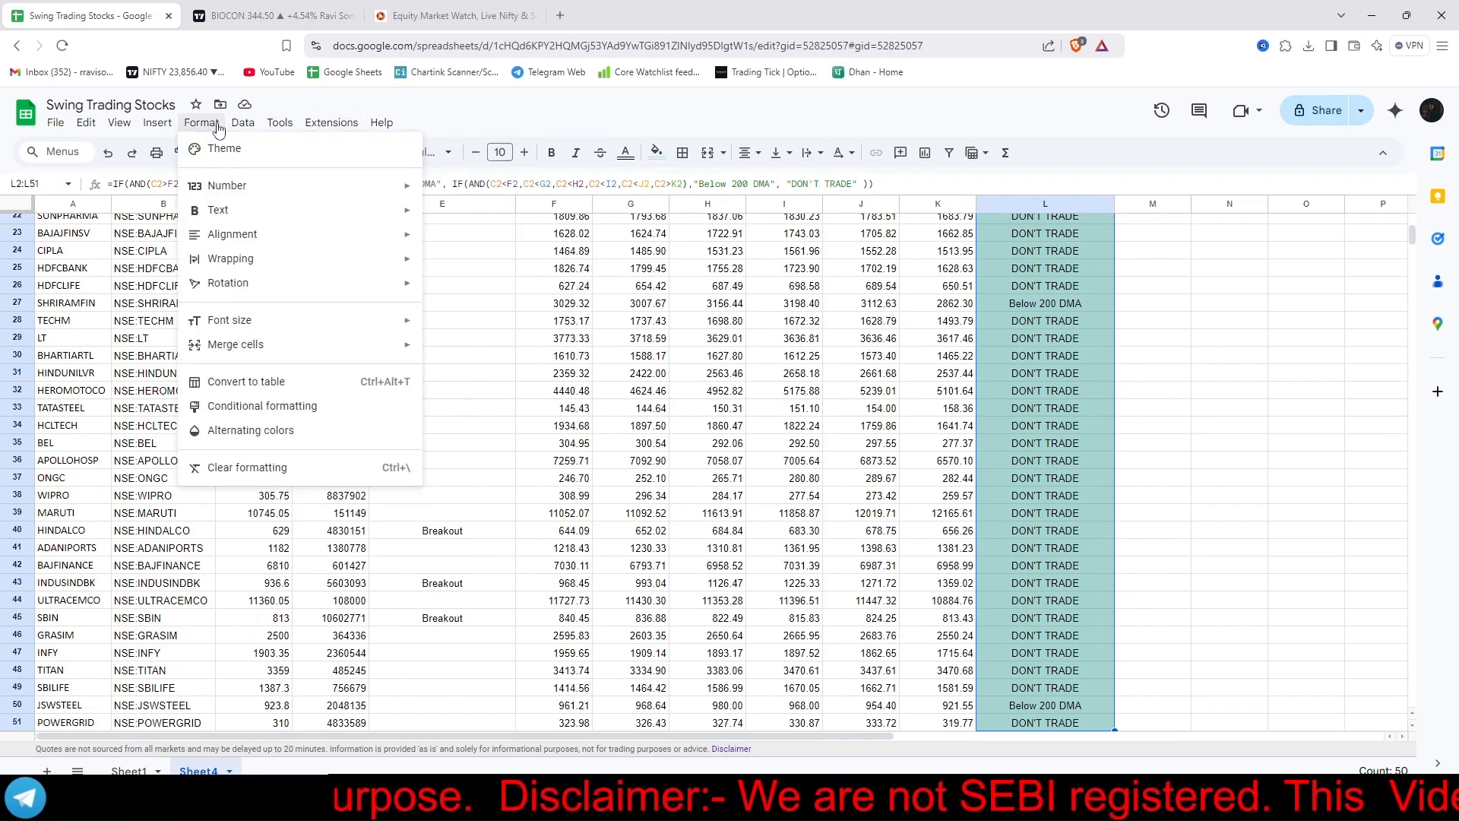
left_click(254, 405)
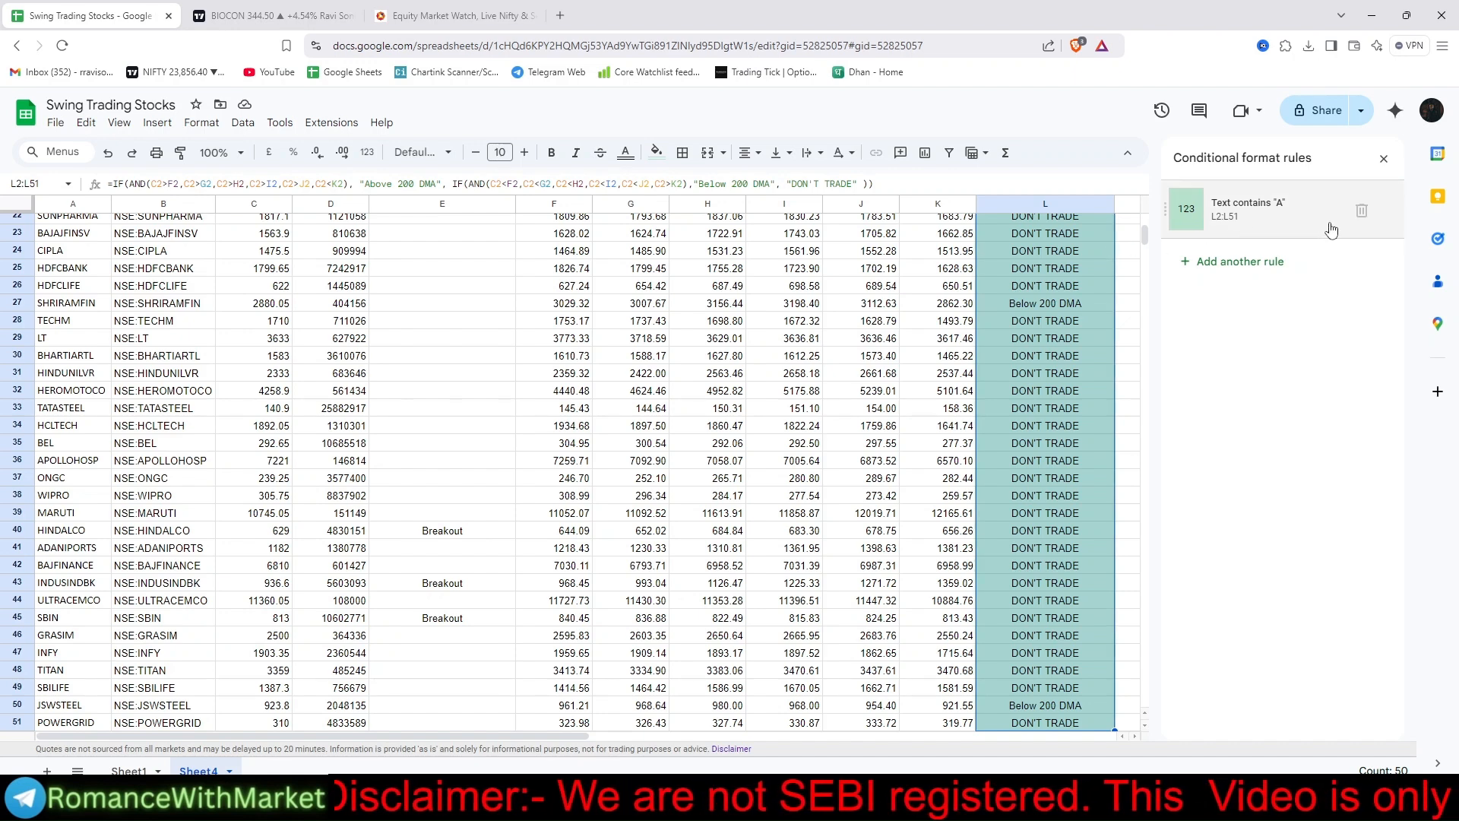
left_click(1229, 219)
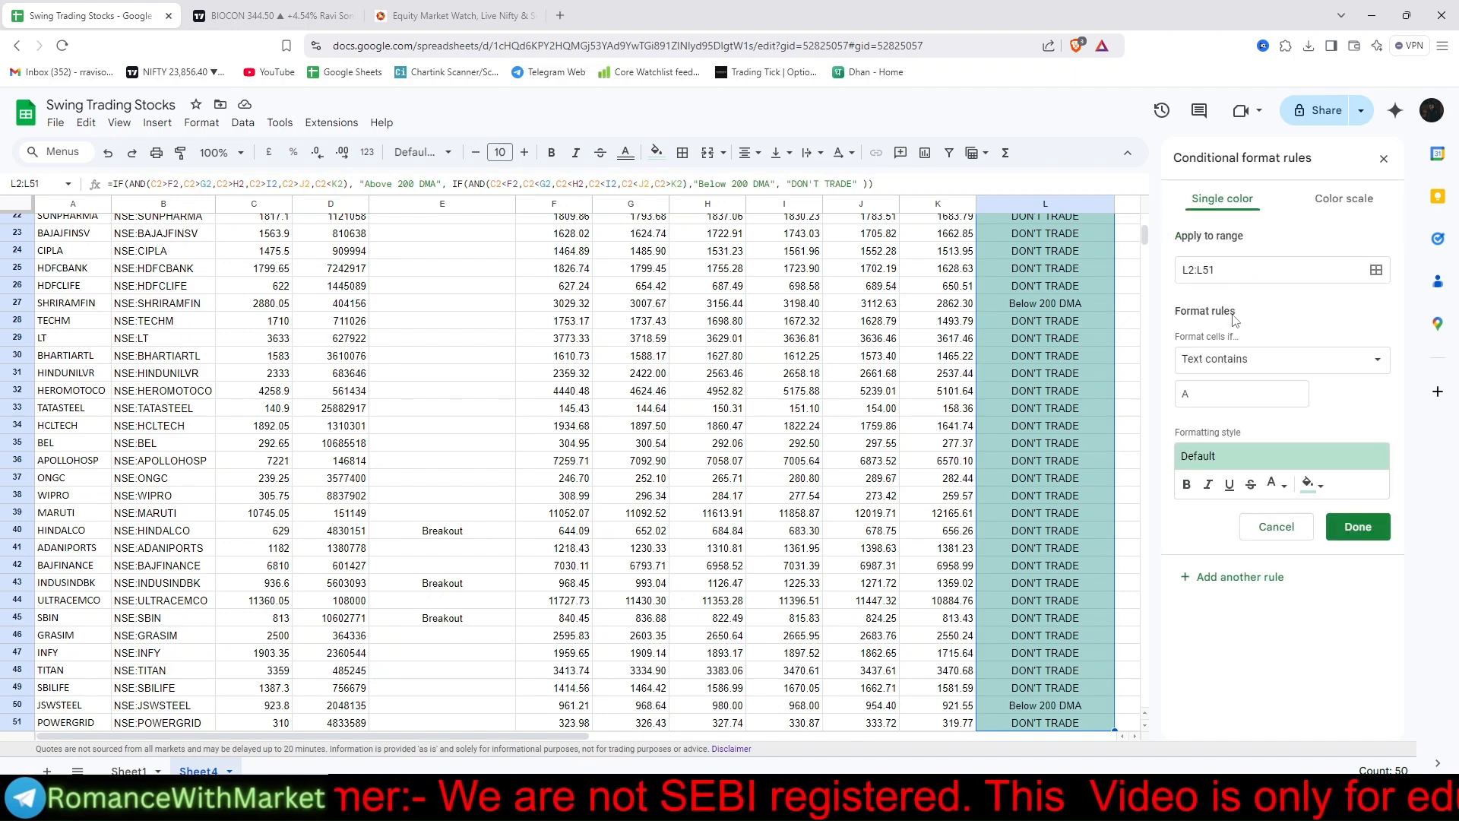
left_click(1214, 402)
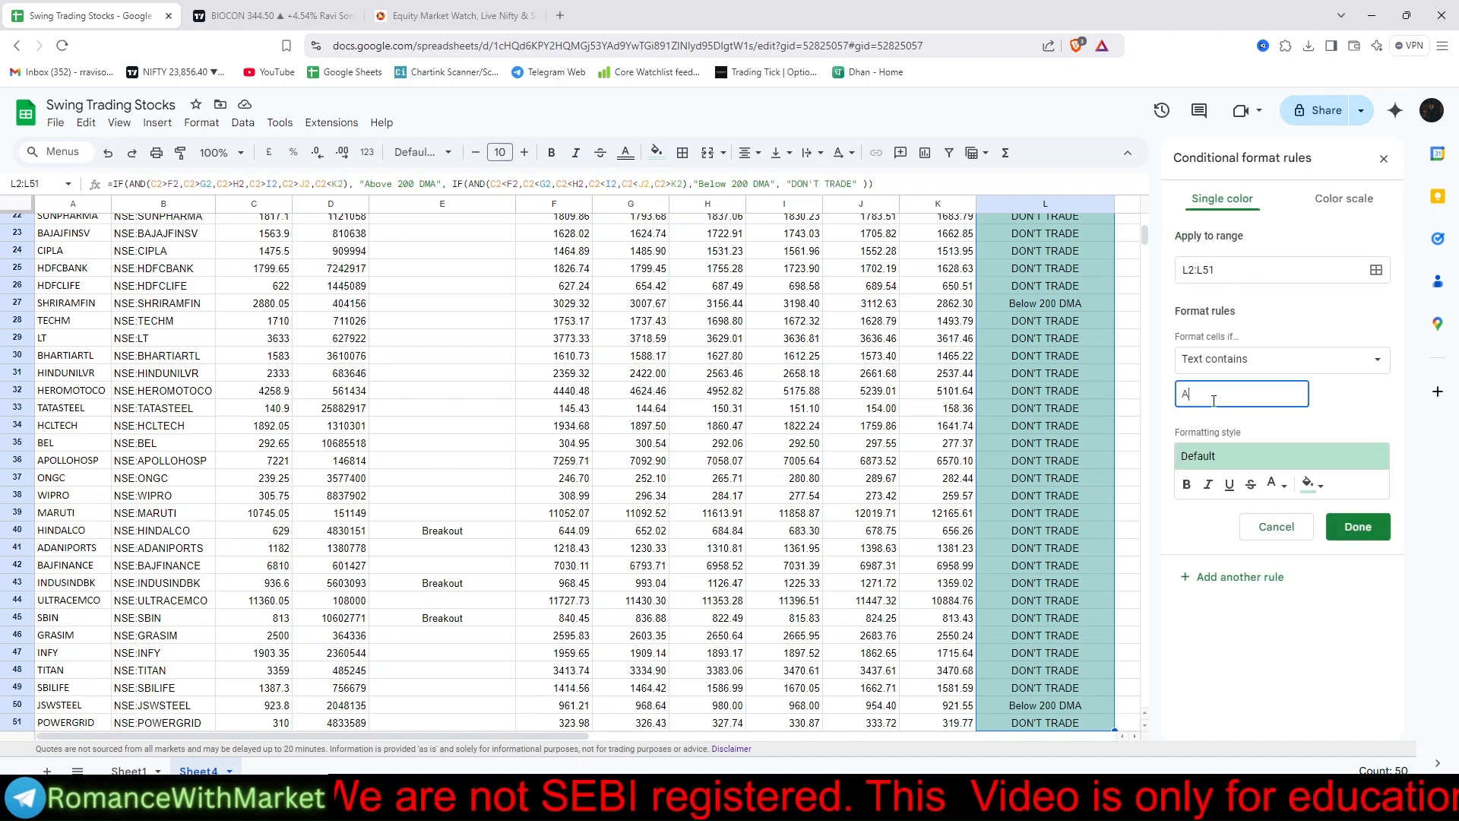
type("bove")
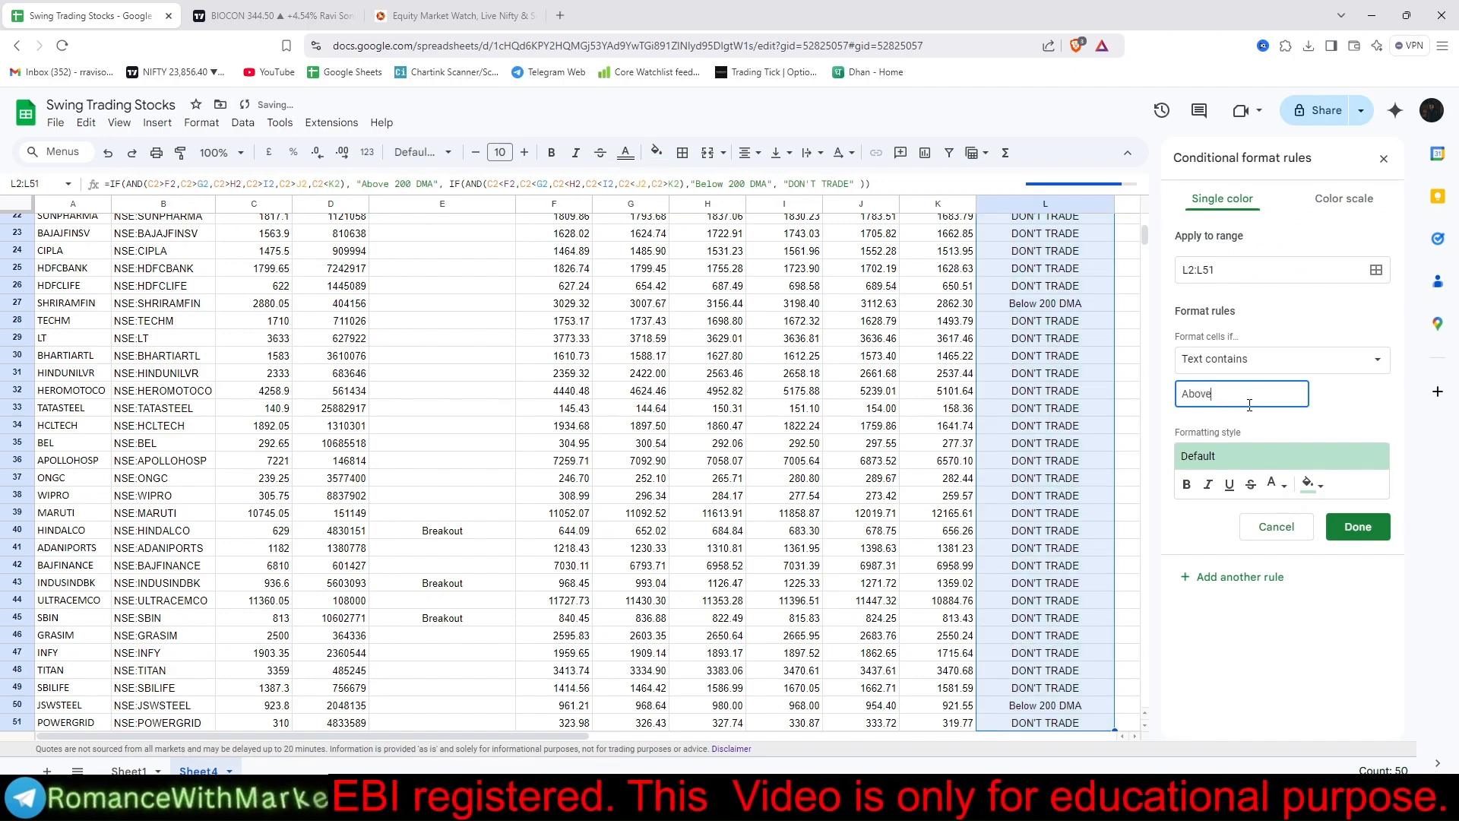
- Give the "Above" rule a bright green fill and save it
scroll(1100, 397, "up", 5)
scroll(1099, 396, "down", 8)
scroll(1098, 395, "up", 6)
scroll(1097, 395, "up", 3)
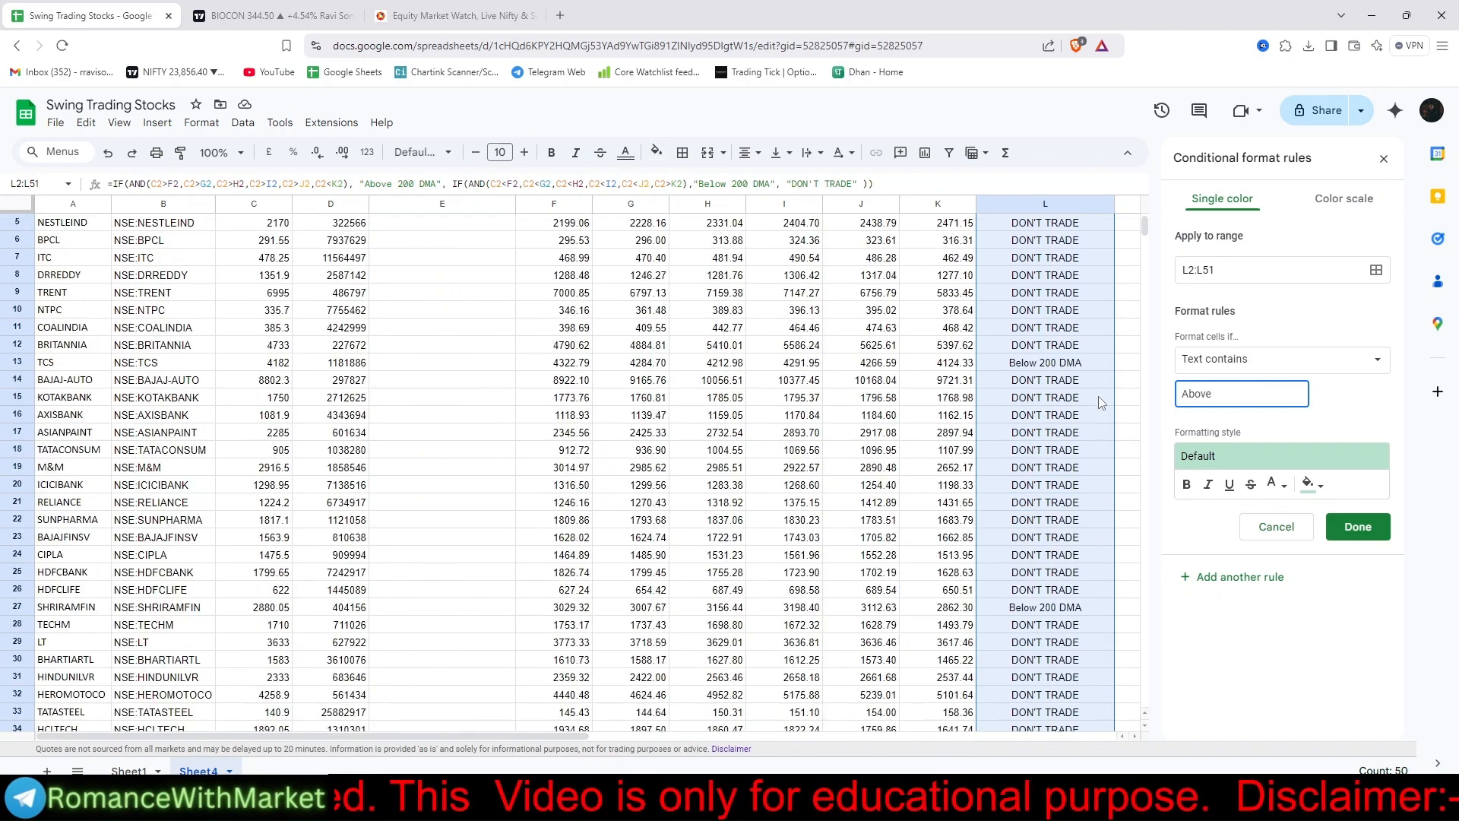
left_click(1310, 487)
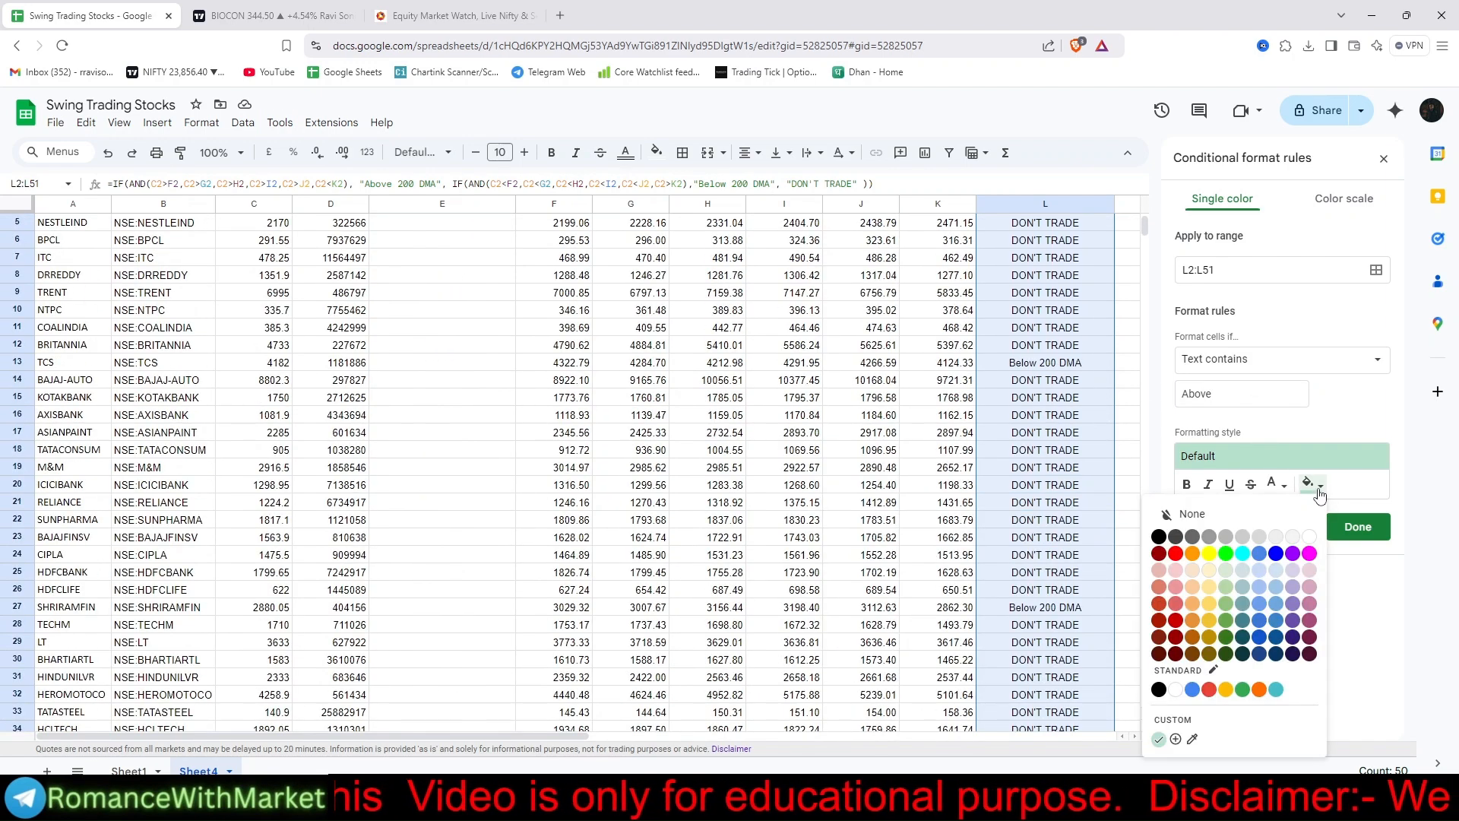
left_click(1227, 551)
left_click(1358, 527)
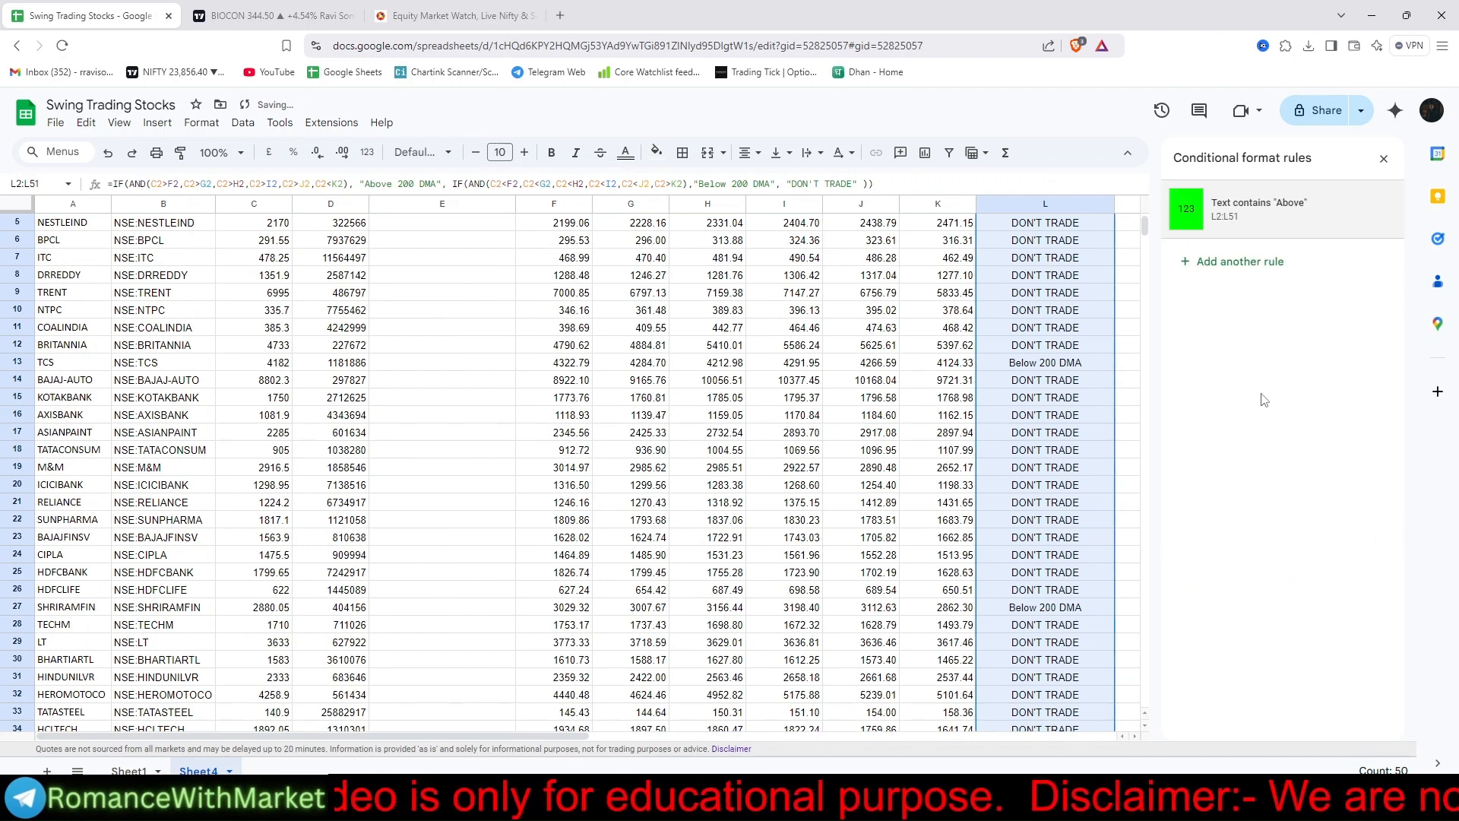
- Add a second rule on L2:L51 that fills cells containing "below" with red, and close the conditional formatting rules
left_click(1209, 261)
left_click(1218, 366)
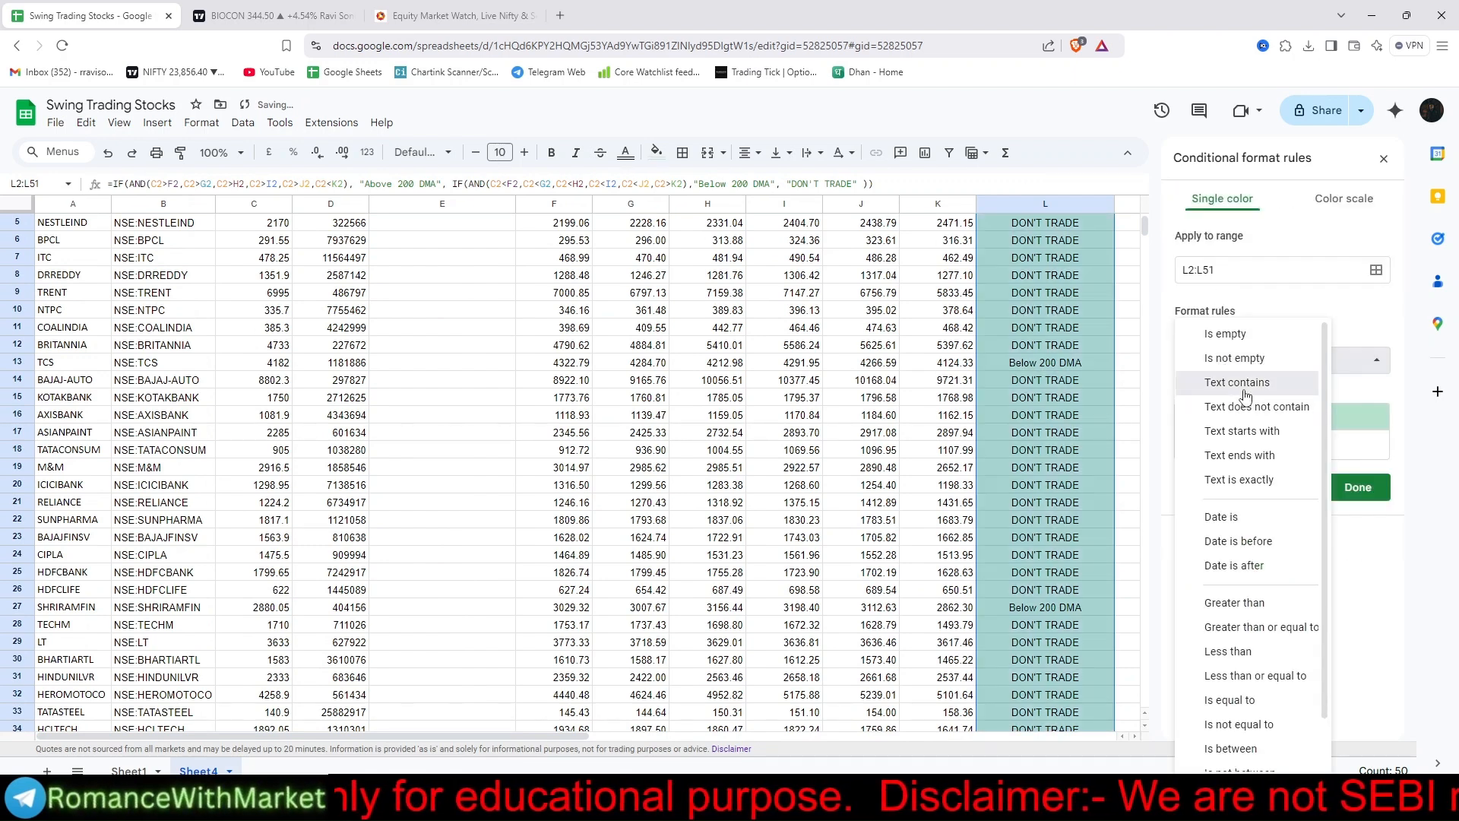
left_click(1309, 382)
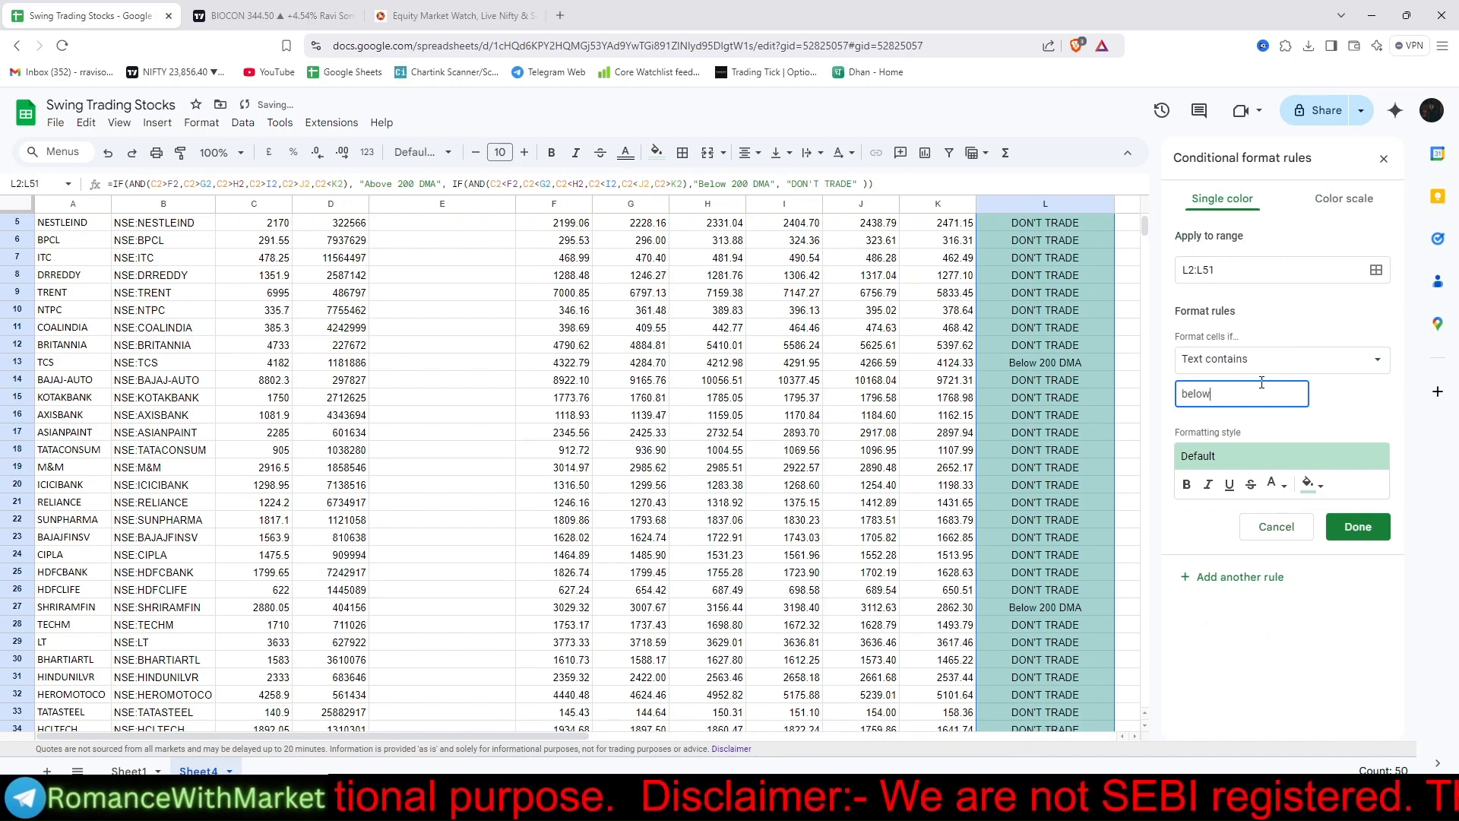
left_click(1316, 490)
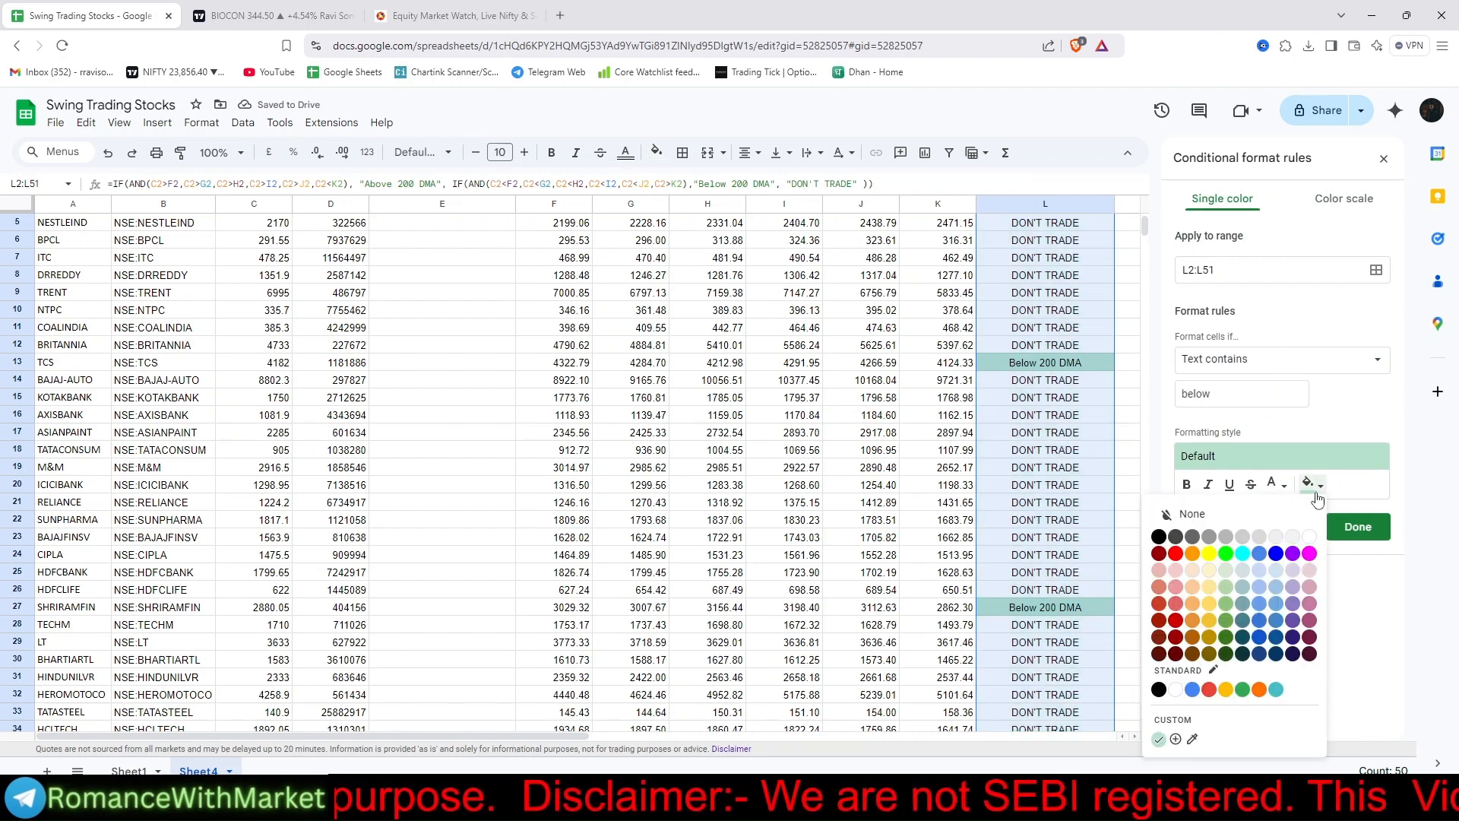
left_click(1175, 553)
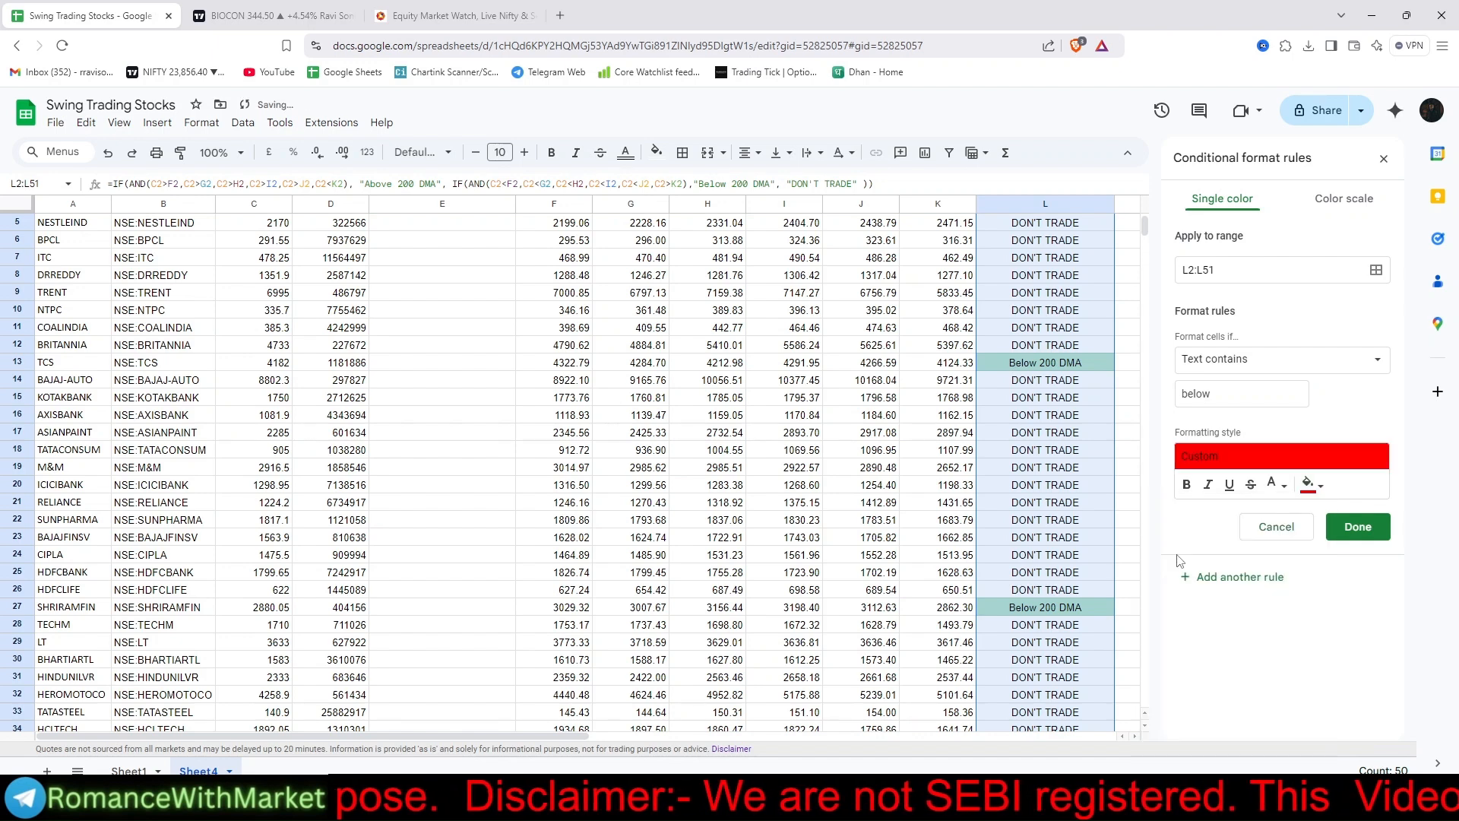
left_click(1361, 529)
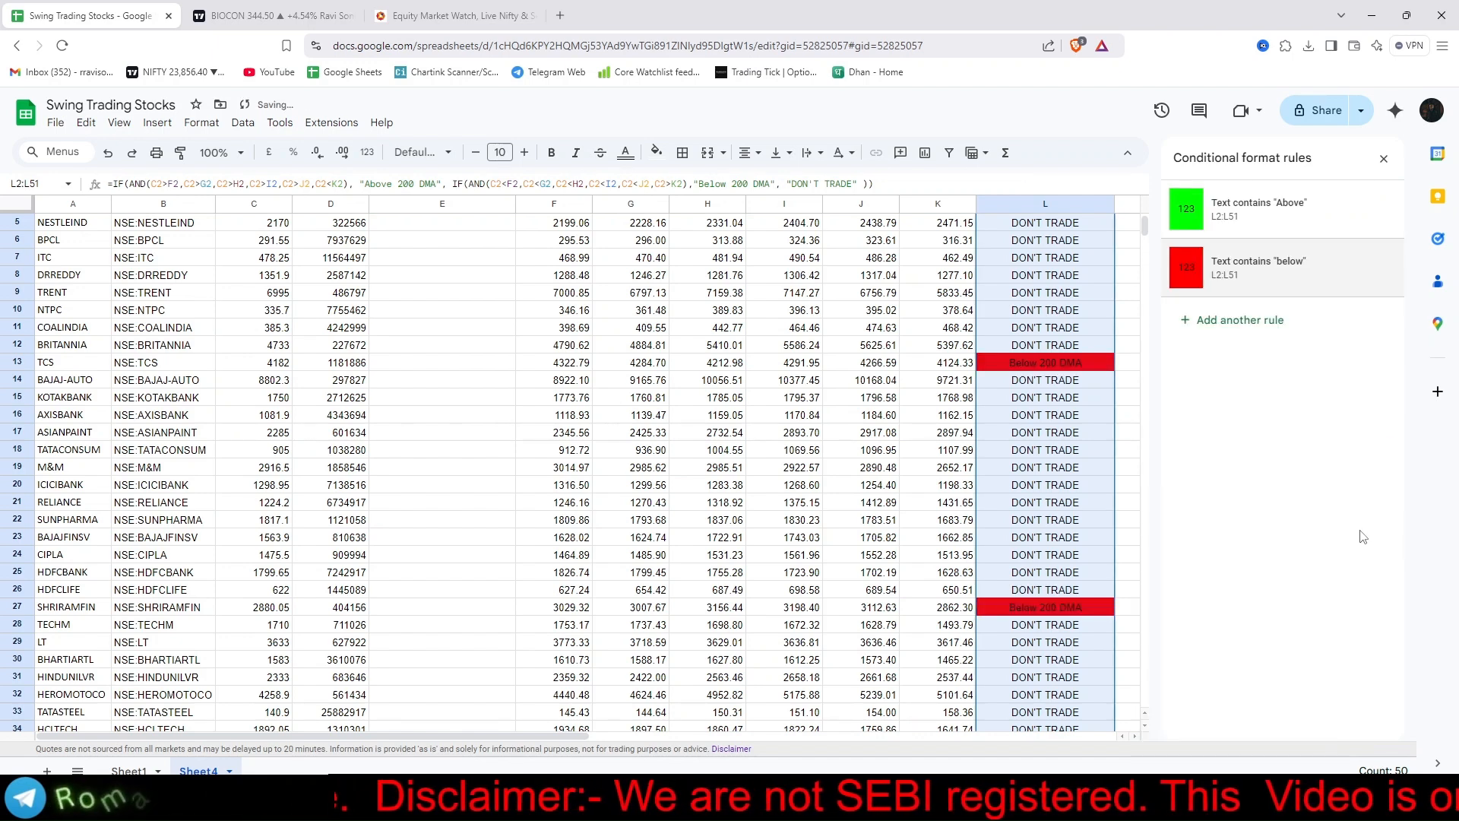
left_click(1384, 158)
scroll(1193, 494, "up", 2)
left_click(1197, 500)
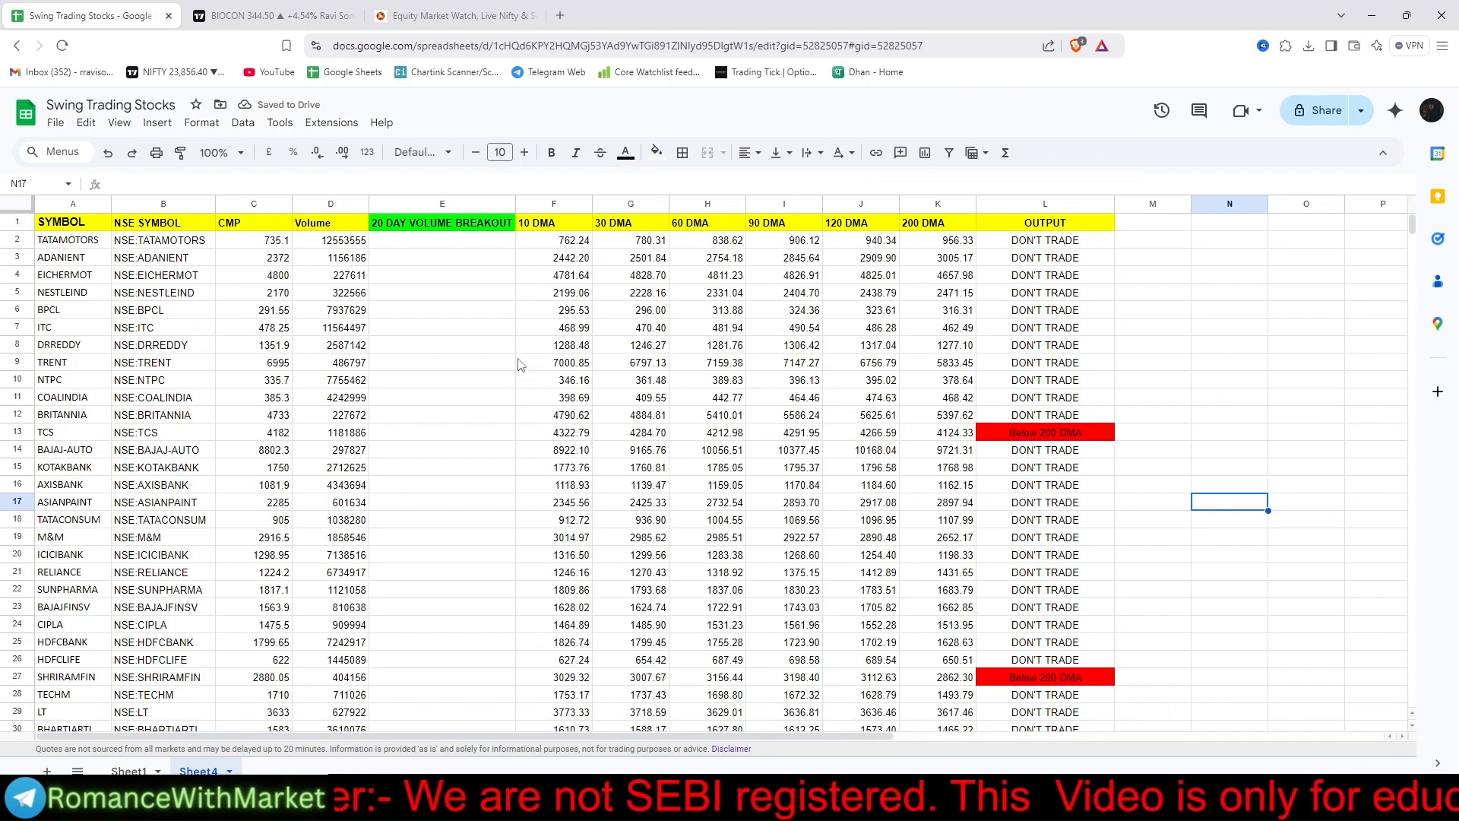
- Add a conditional formatting rule on E2:E51 that fills cells containing "breakout" with bright green
left_click(445, 227)
left_click(450, 240)
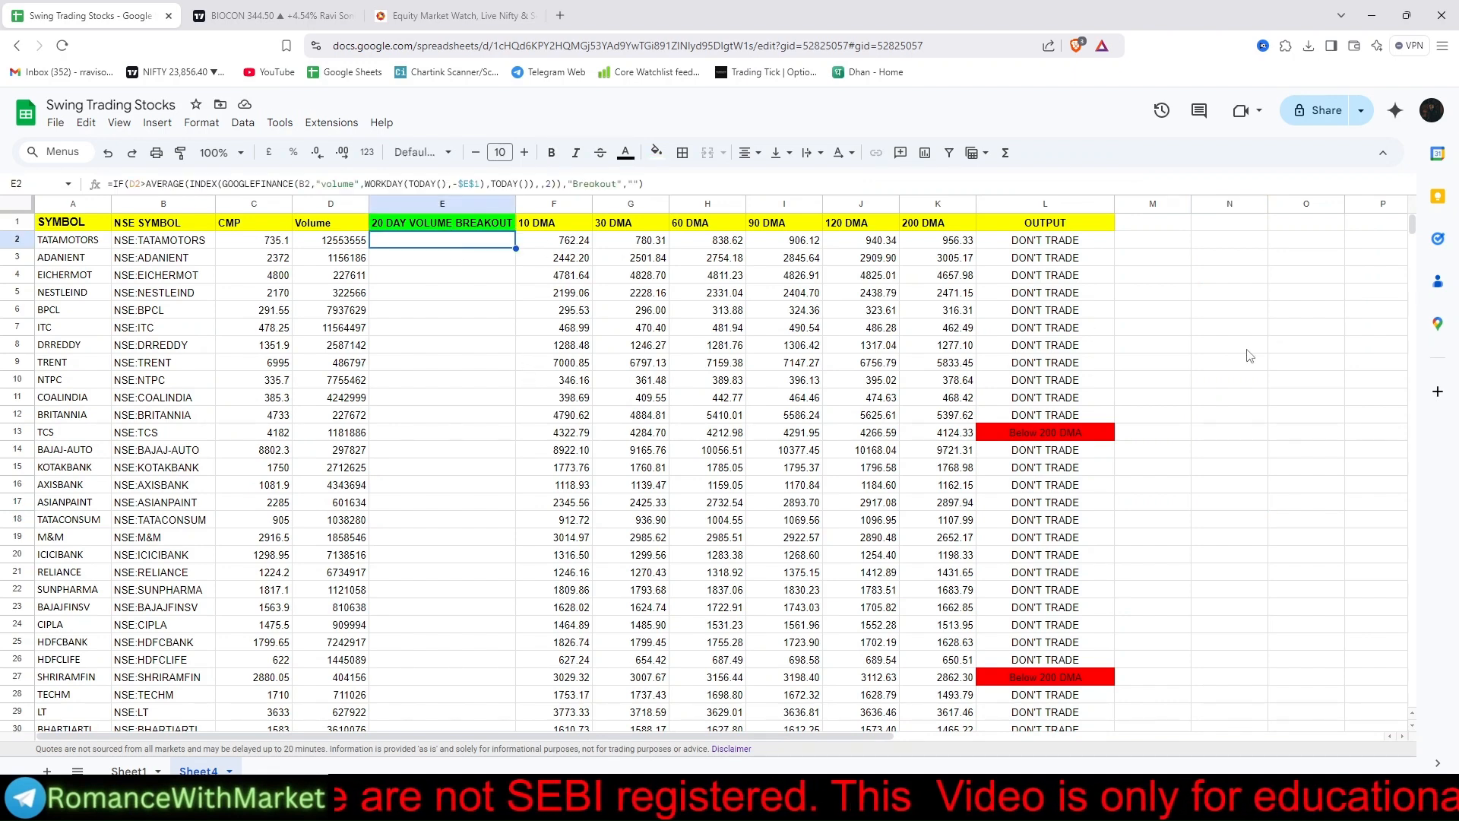
key("ctrl+shift+Down")
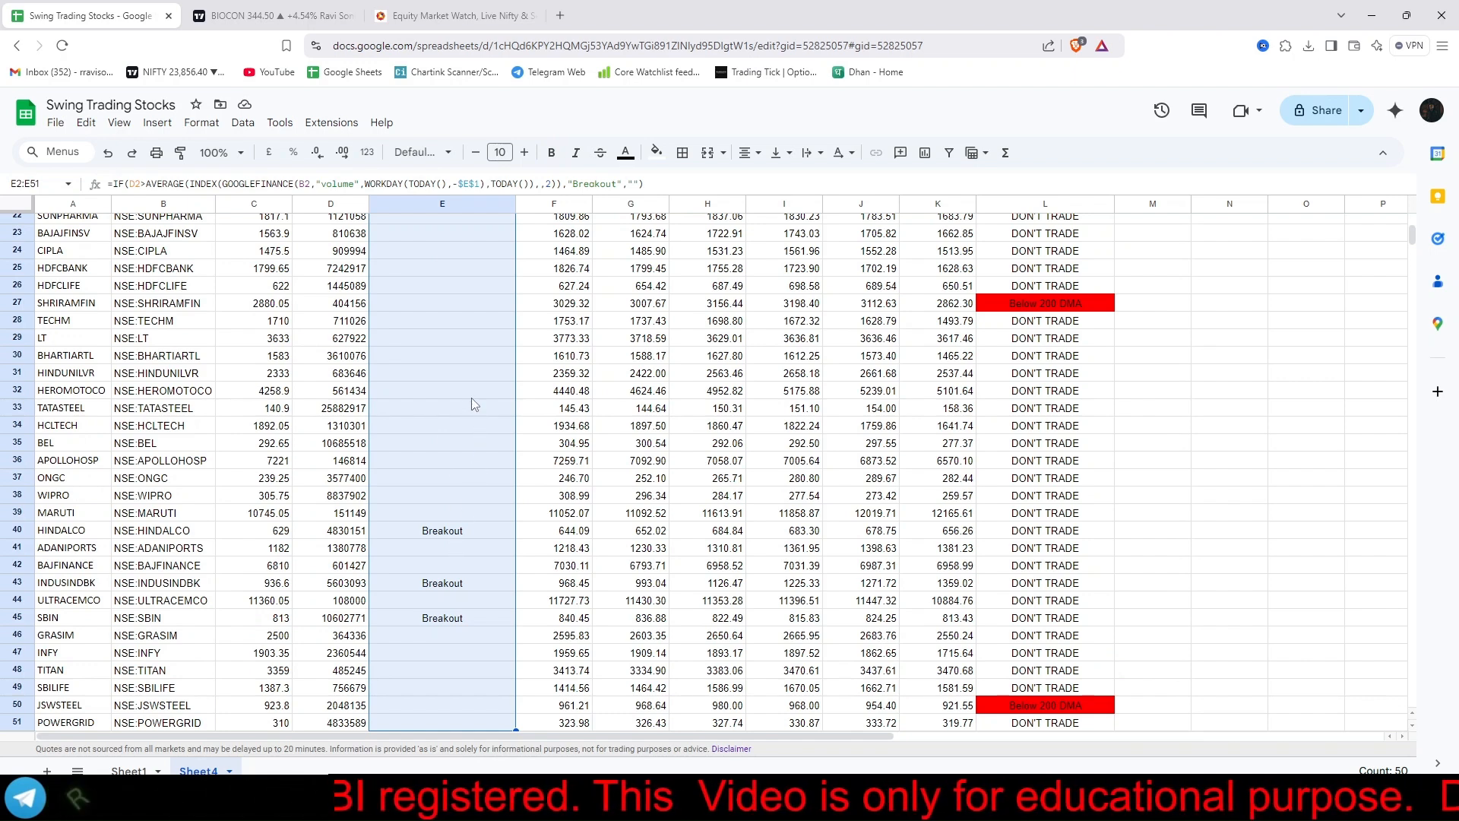
left_click(202, 123)
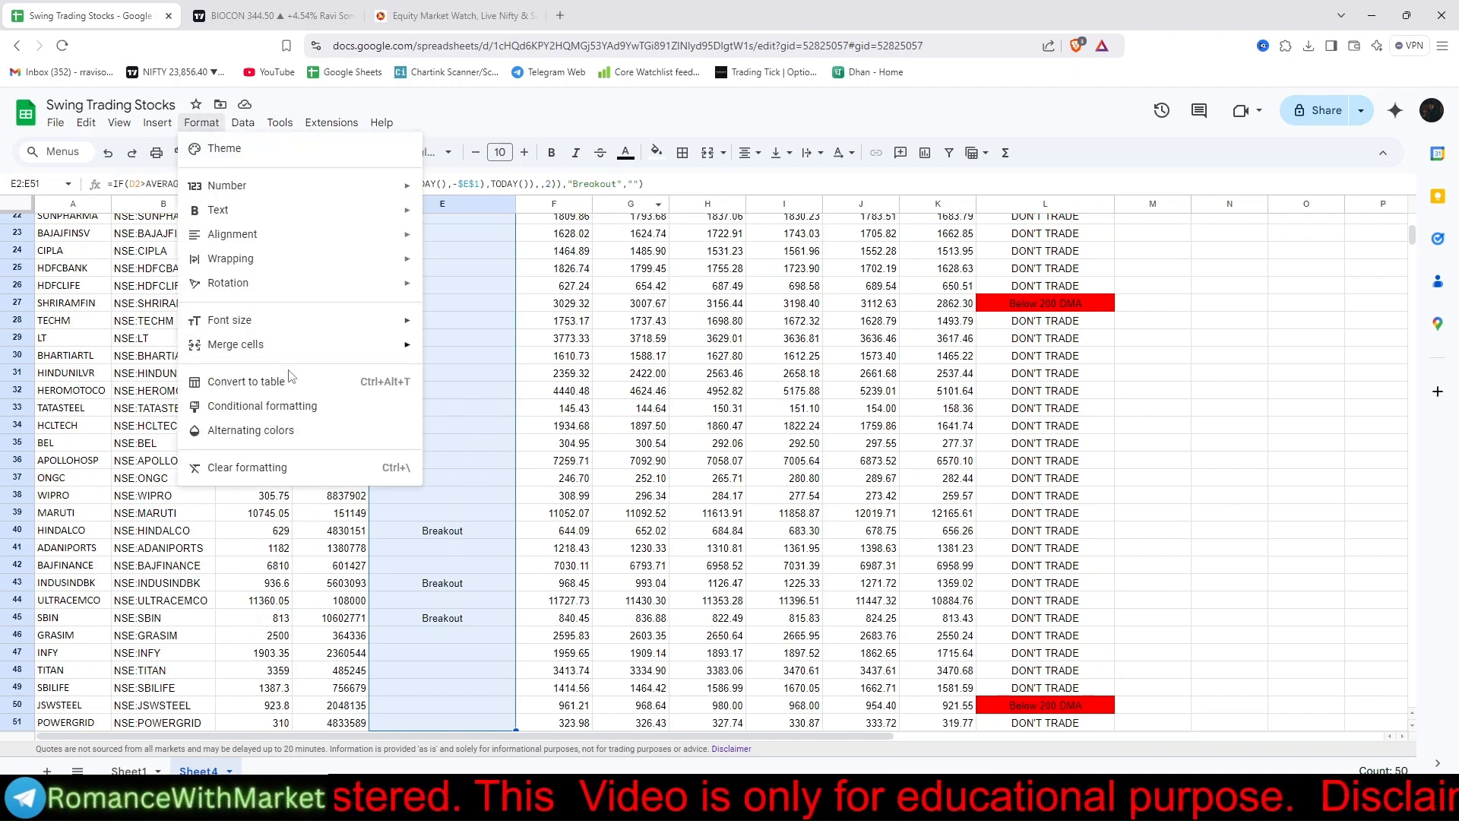
left_click(288, 407)
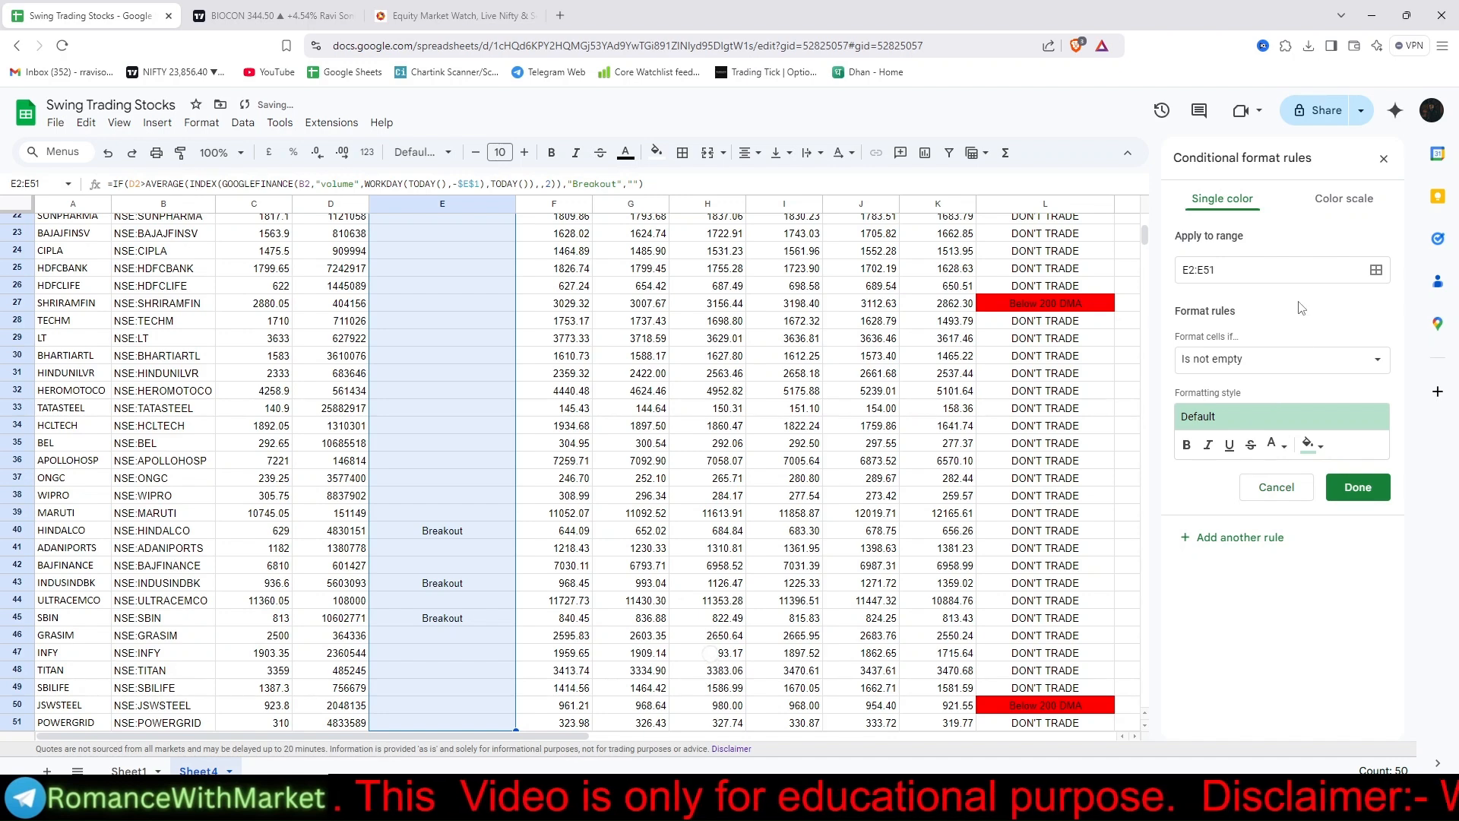
left_click(1285, 361)
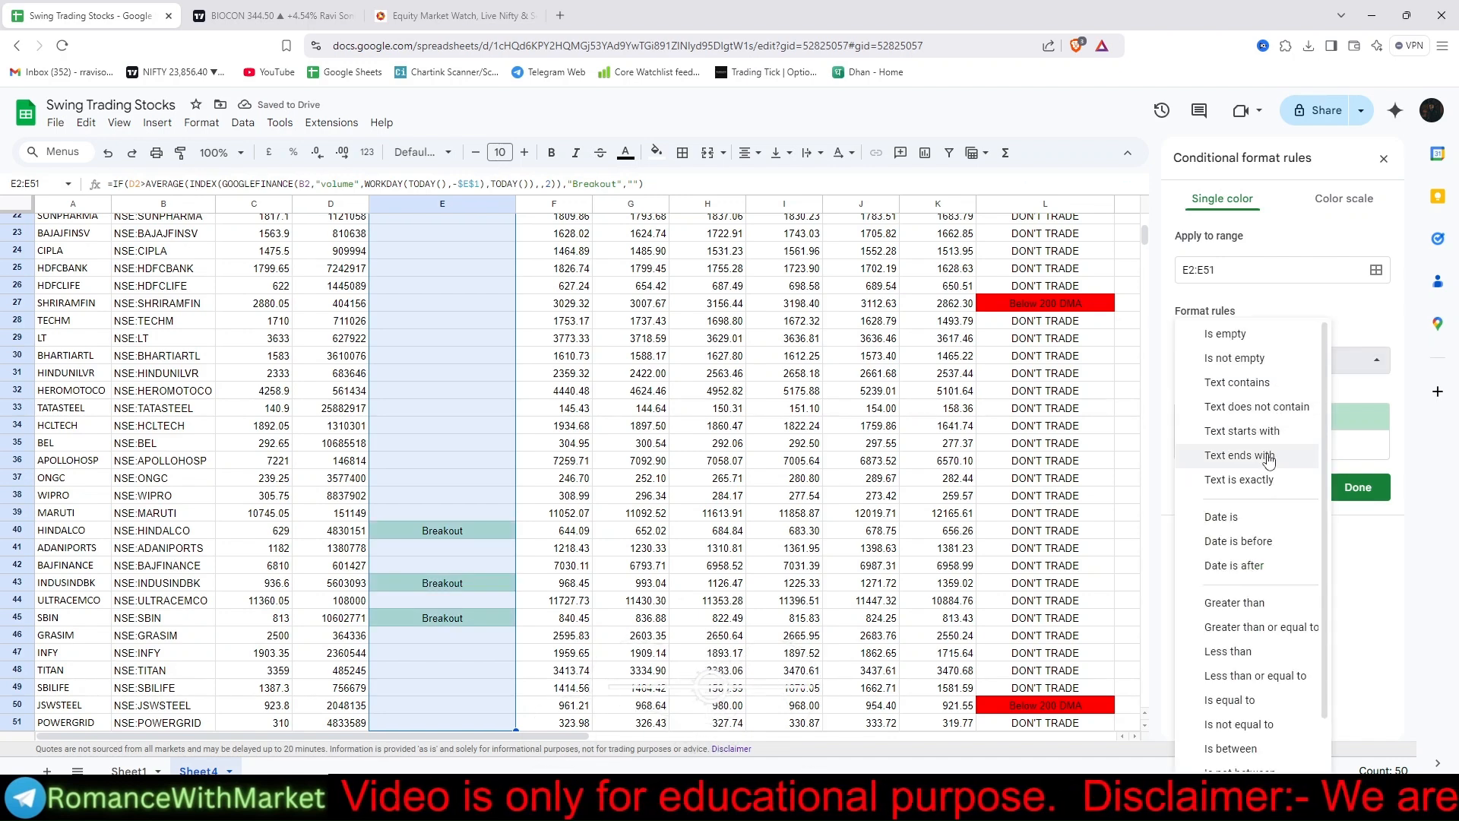
left_click(1239, 383)
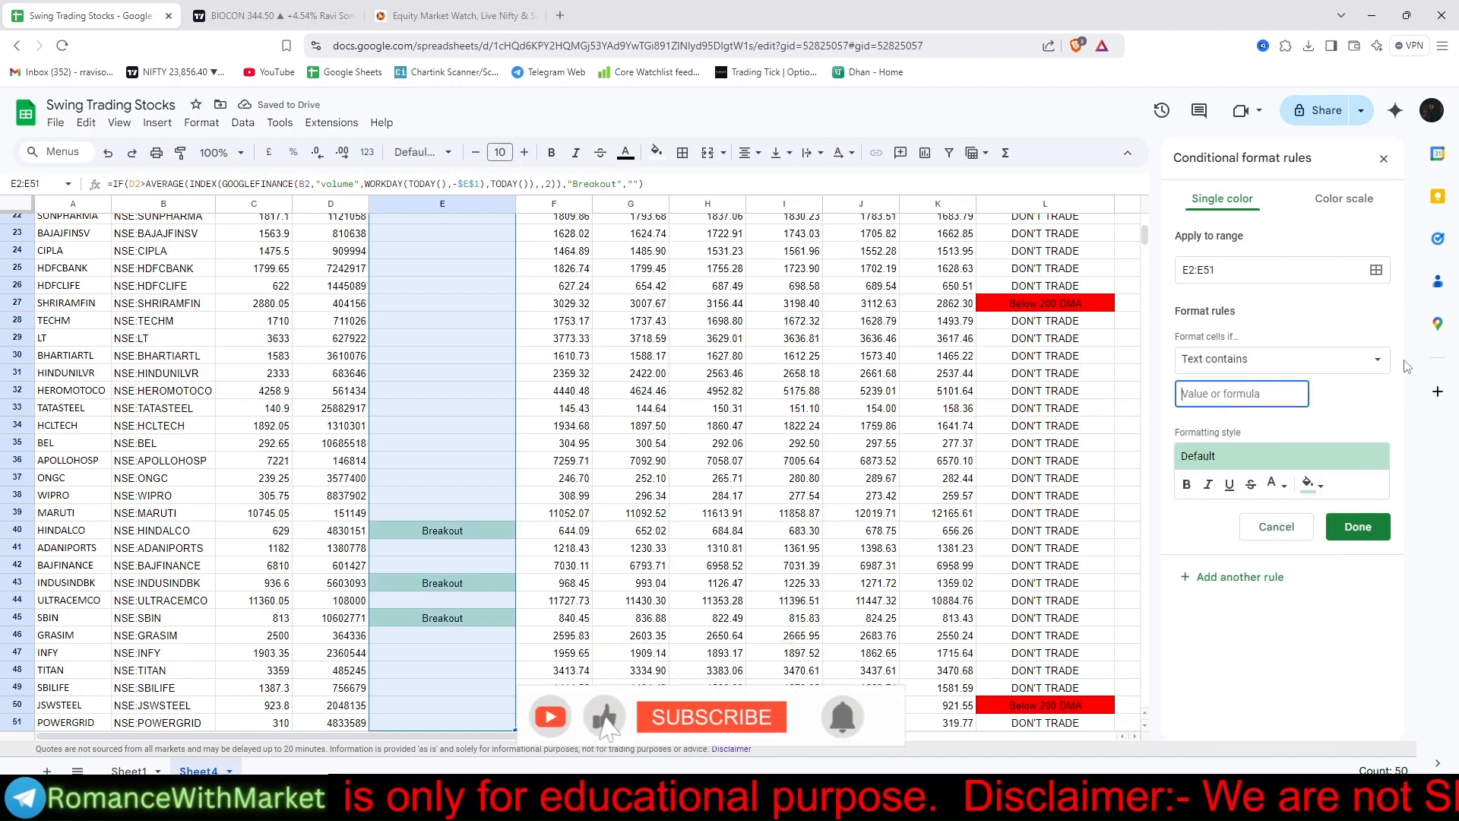
type("breakout")
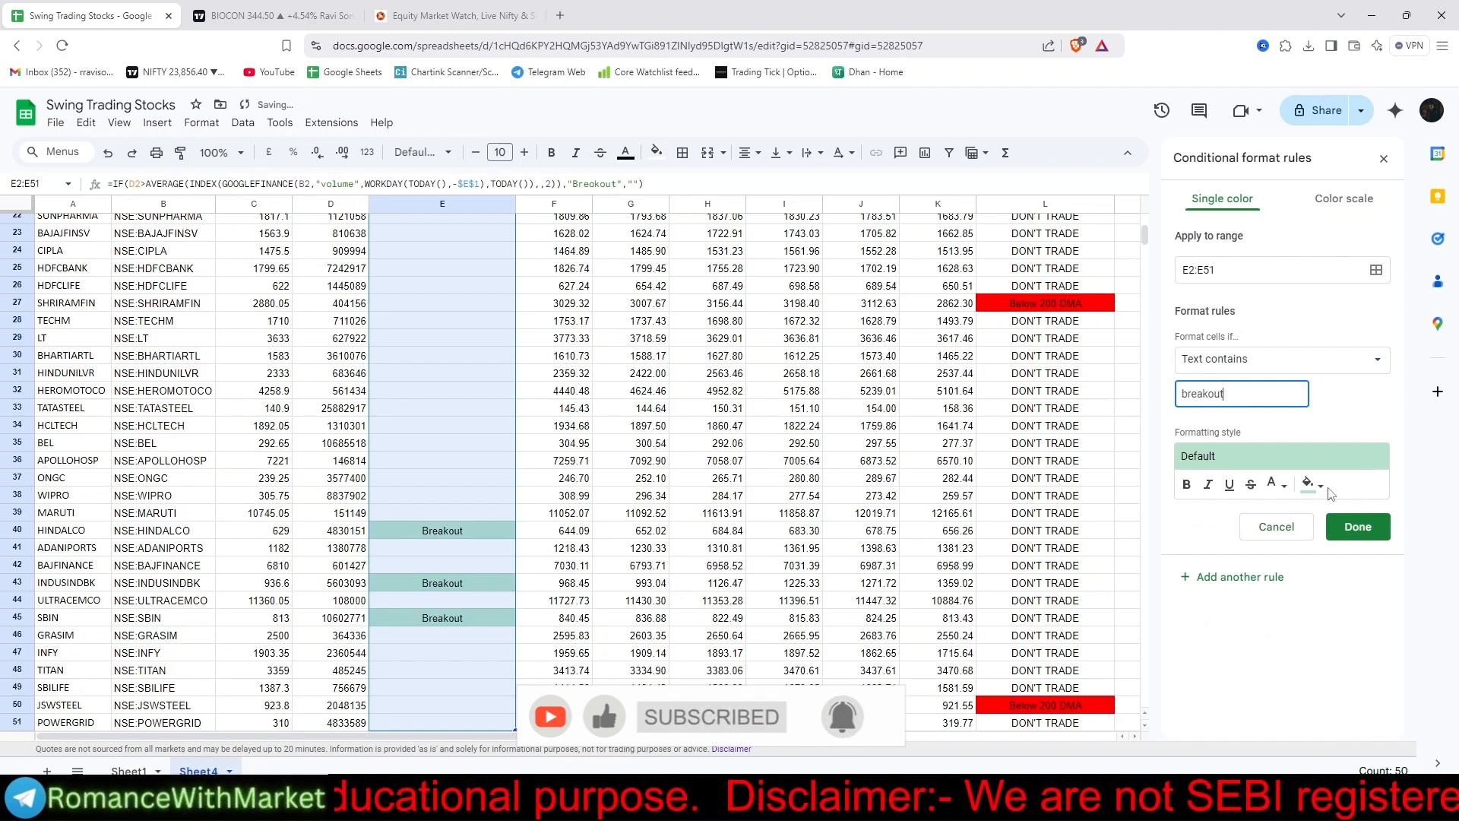
left_click(1312, 484)
left_click(1188, 541)
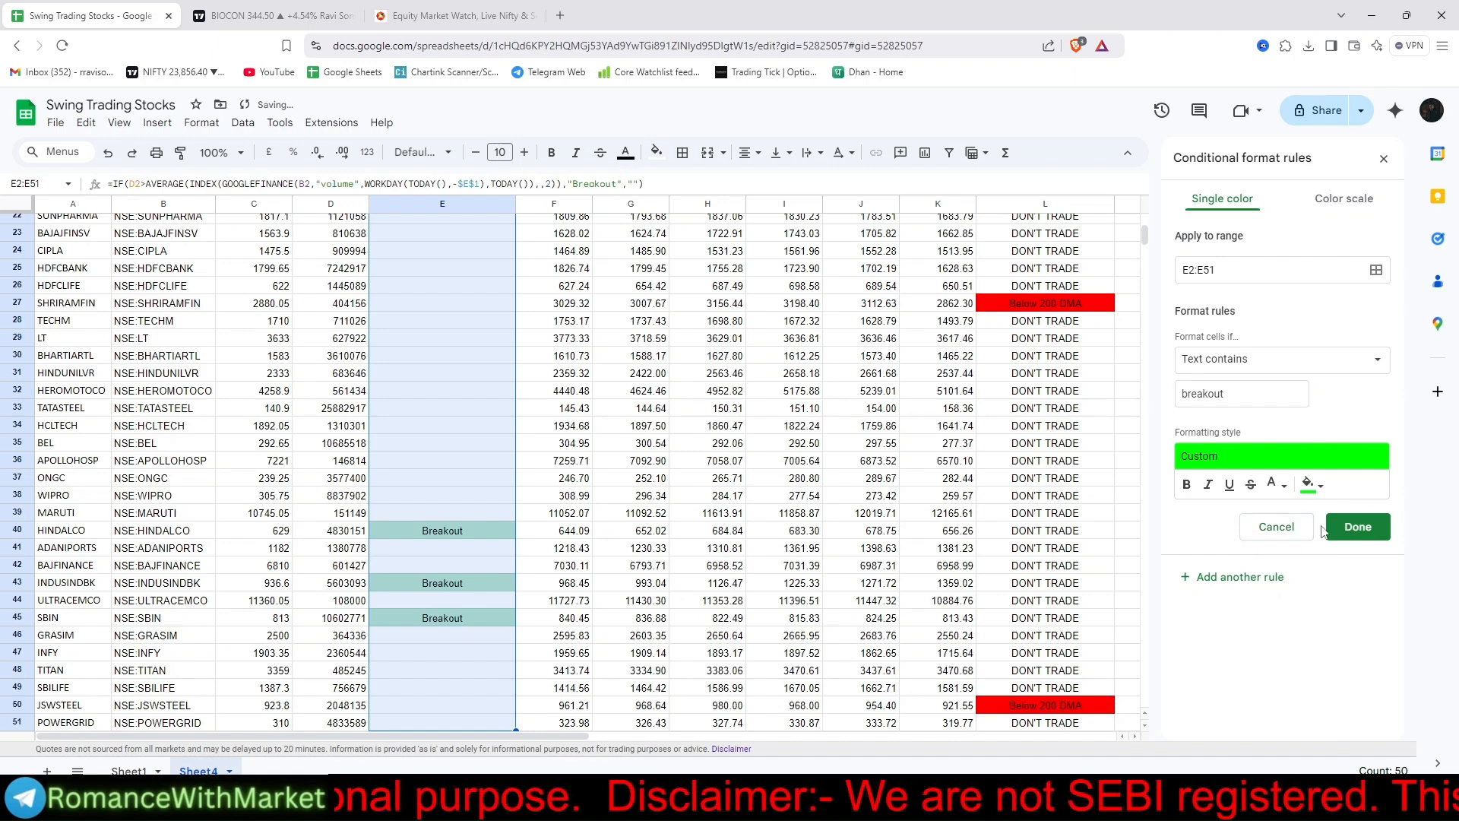
left_click(1358, 526)
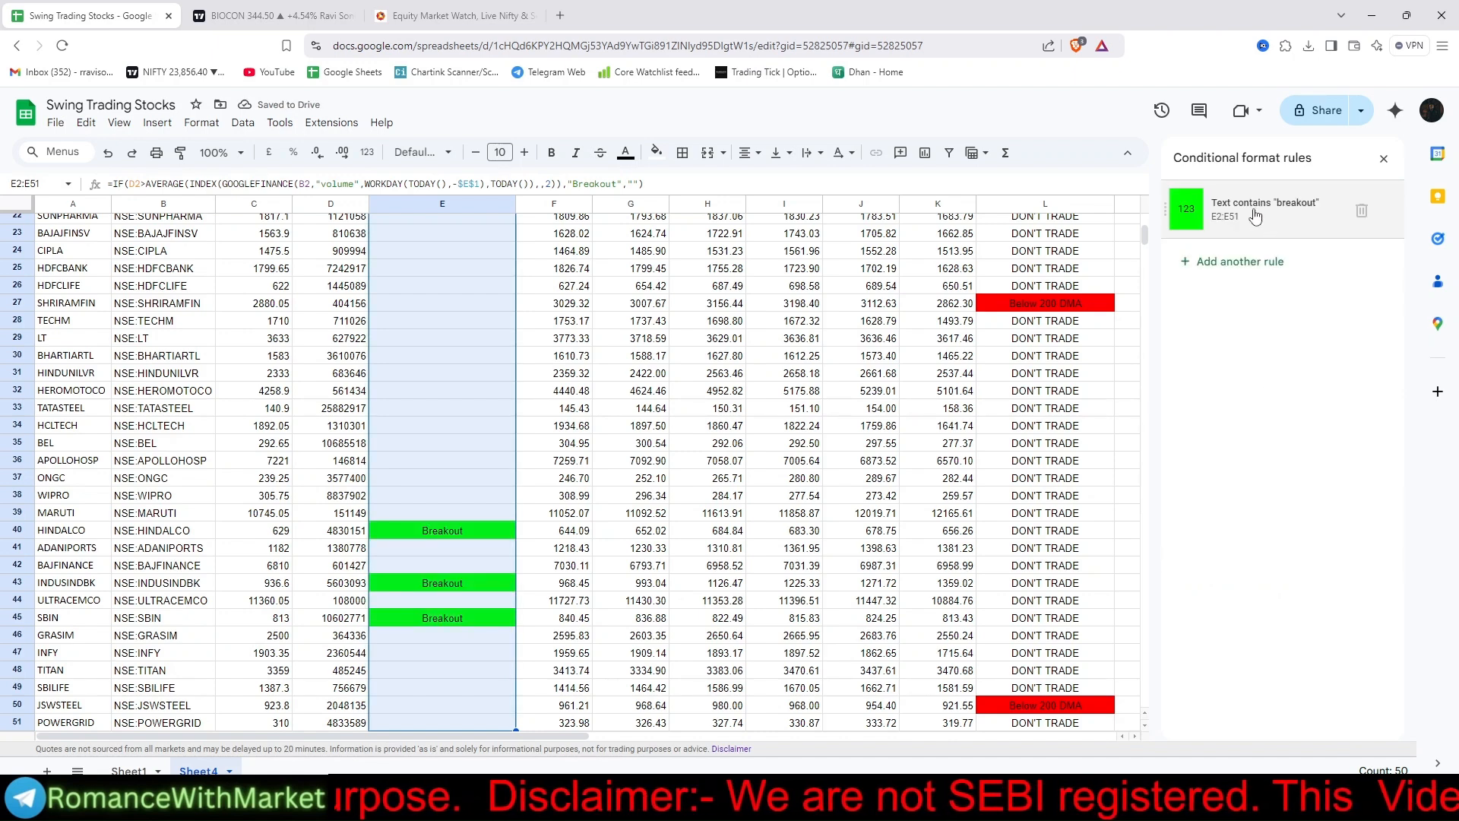
- Make the text bold in the "breakout" rule for E2:E51
left_click(1260, 215)
left_click(1189, 485)
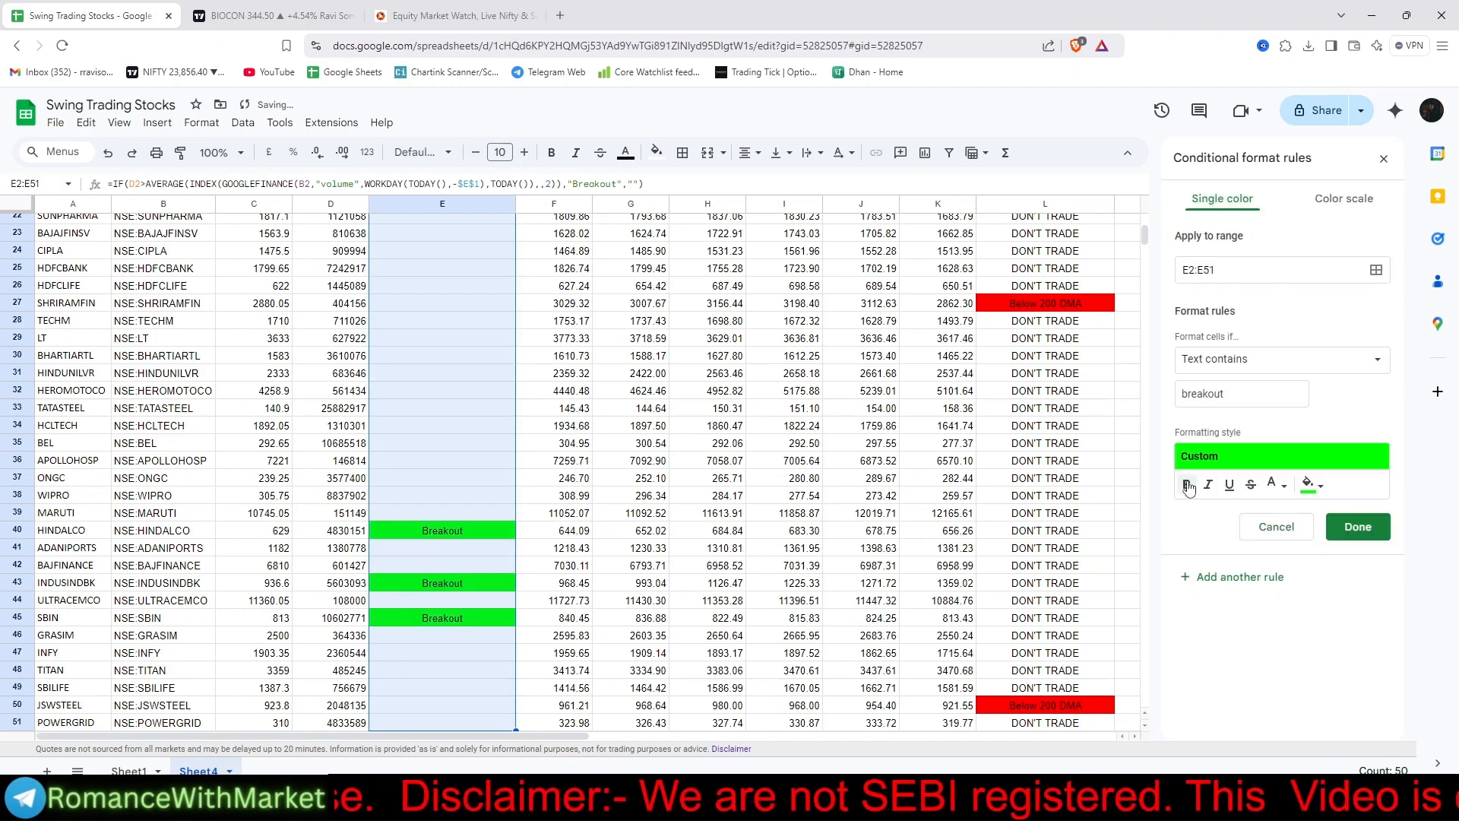
left_click(1357, 525)
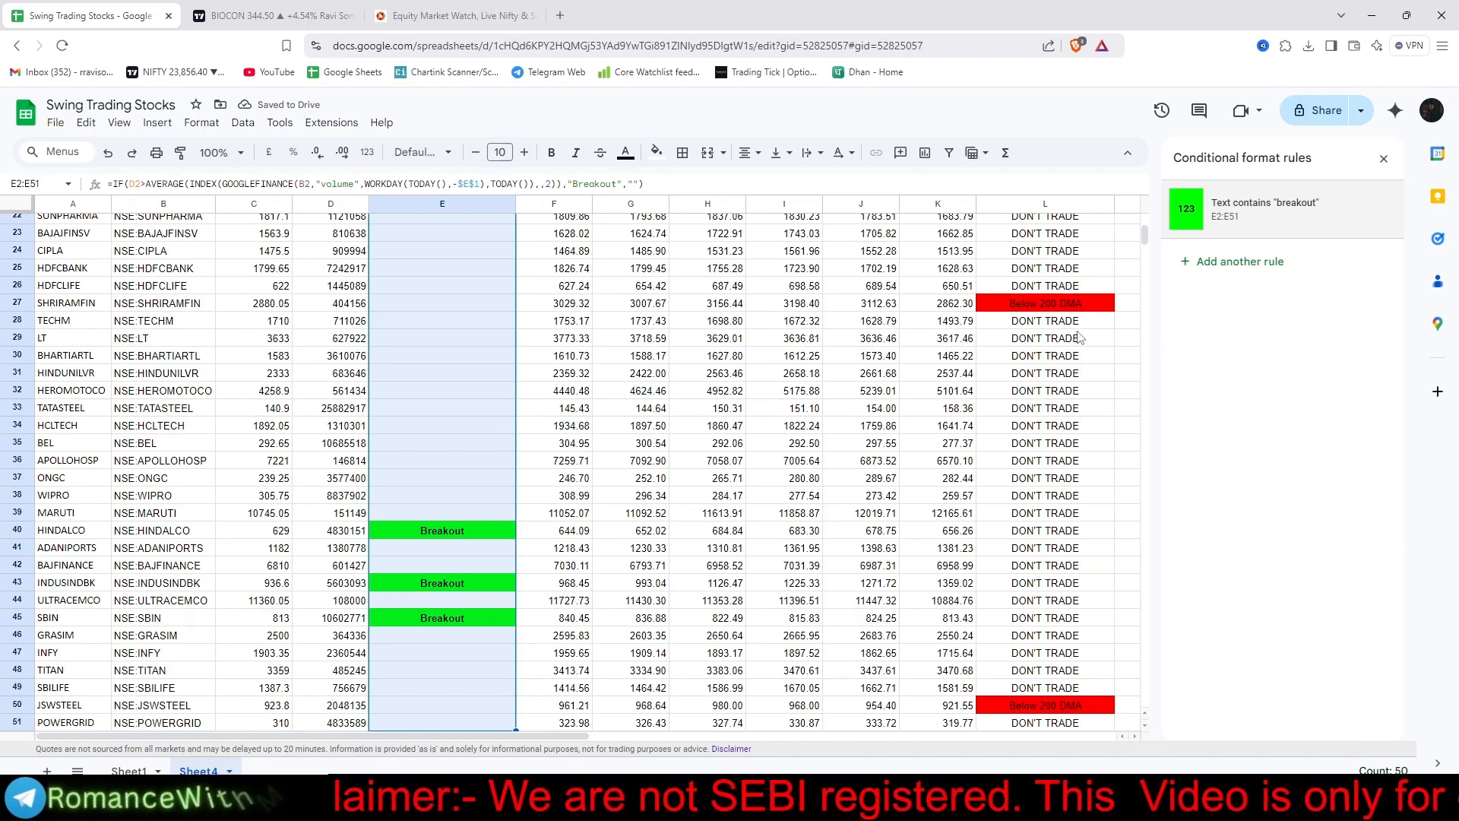
- Make the text bold in the "Above" and "below" rules for L2:L51, and close the conditional formatting rules
scroll(1079, 304, "up", 7)
left_click(1073, 242)
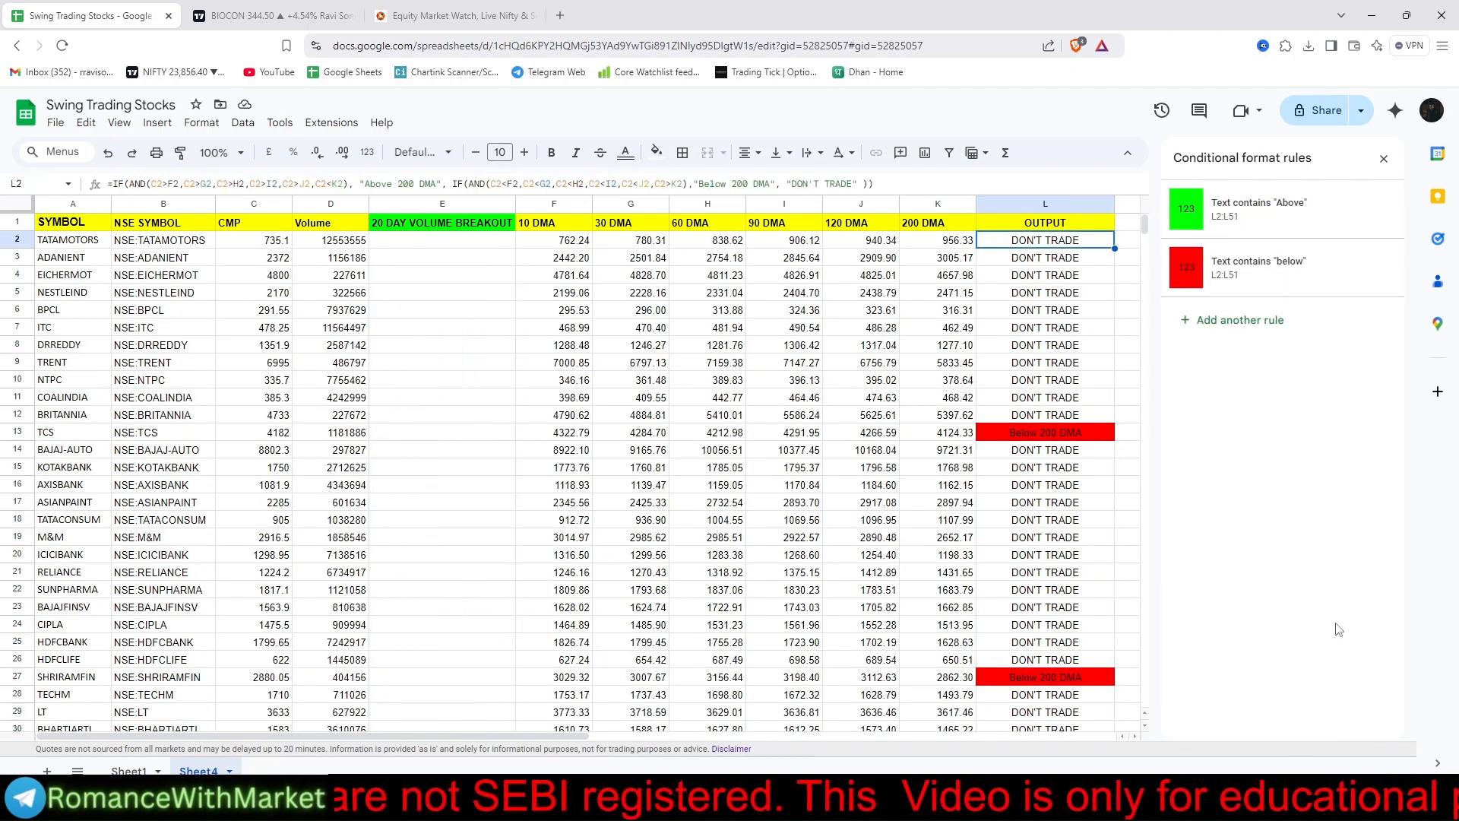
key("ctrl+shift+Down")
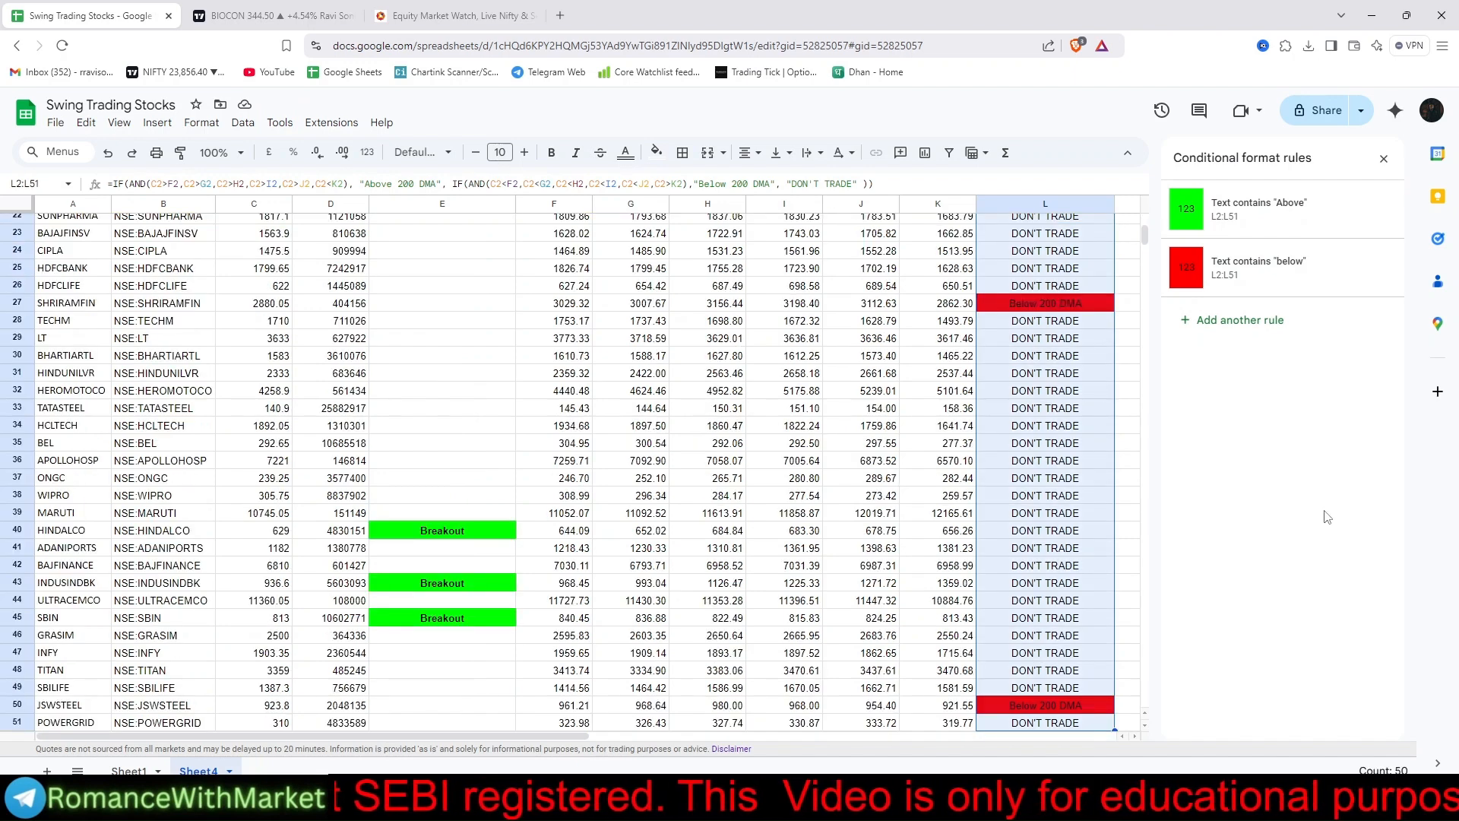
left_click(1265, 220)
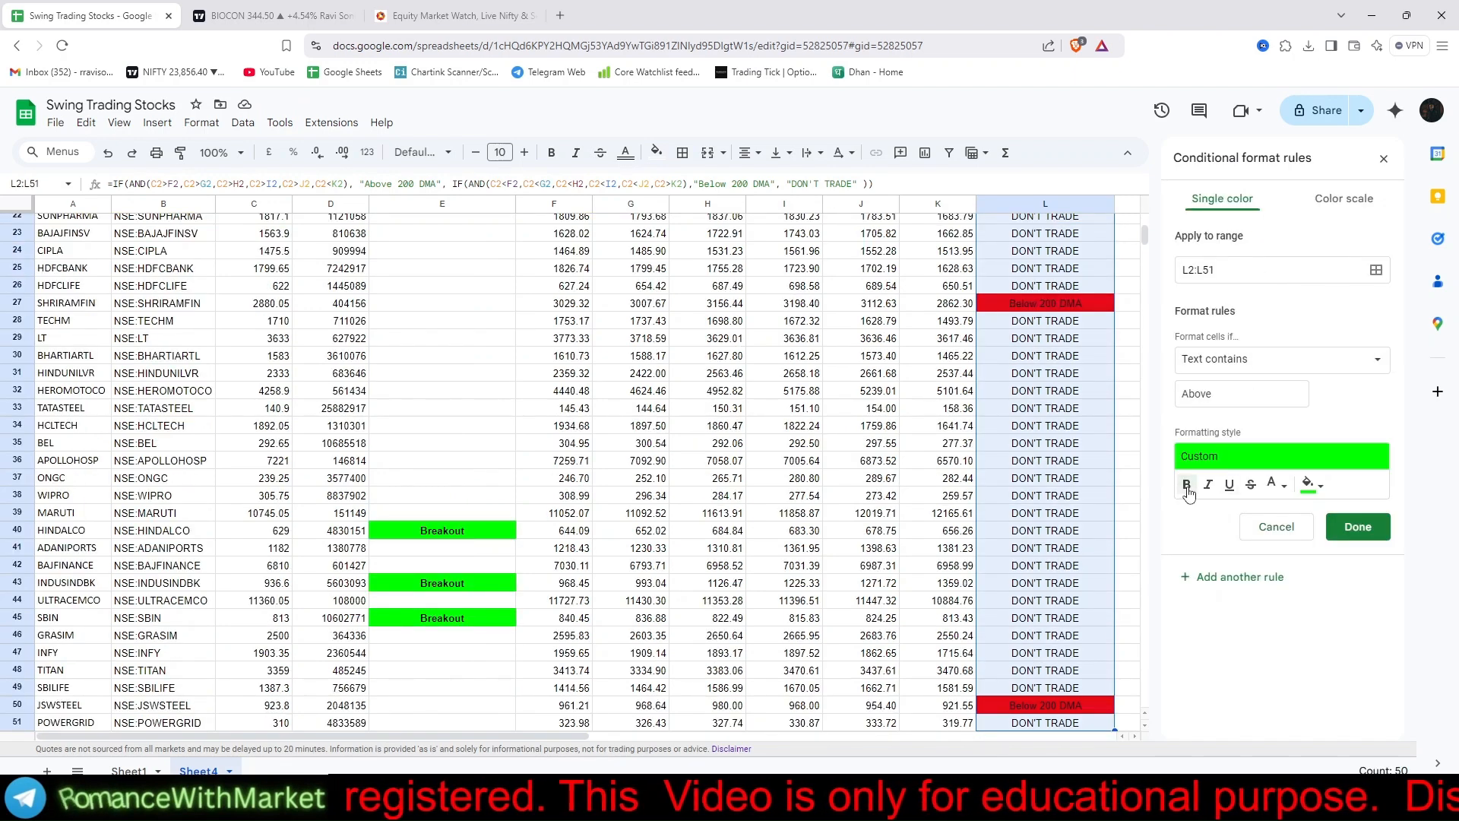
left_click(1353, 526)
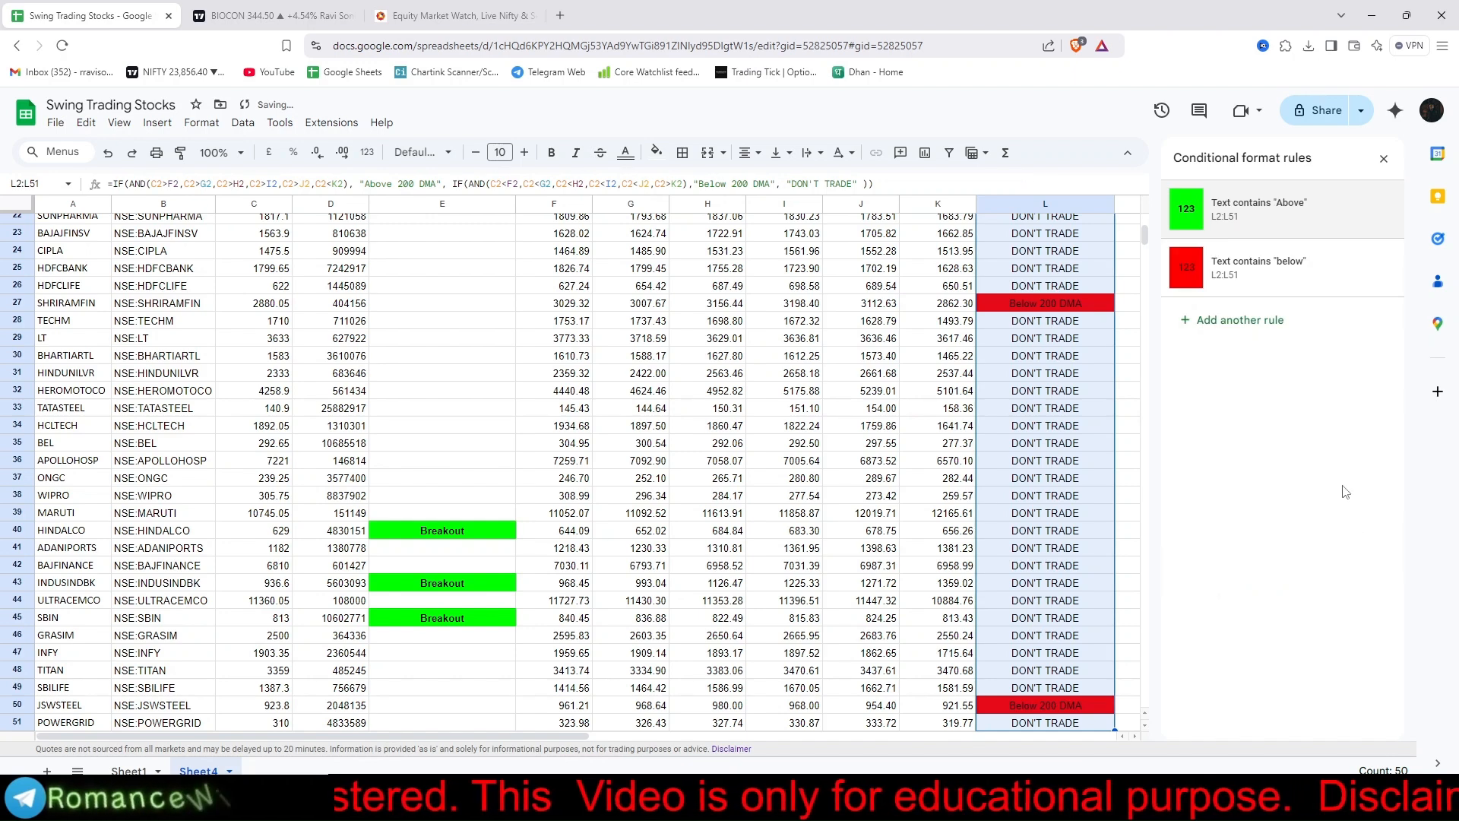
left_click(1239, 266)
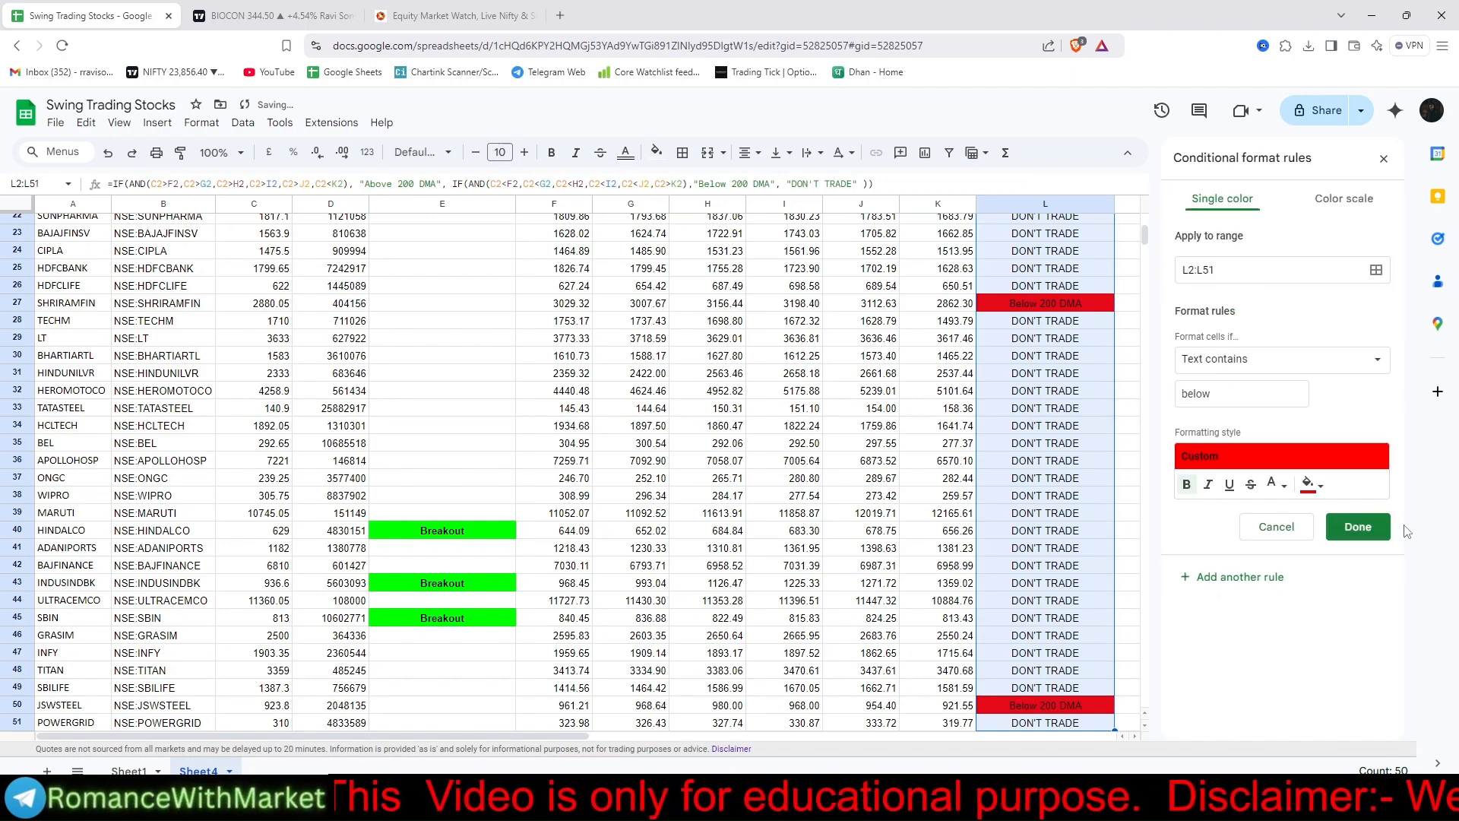
left_click(1381, 532)
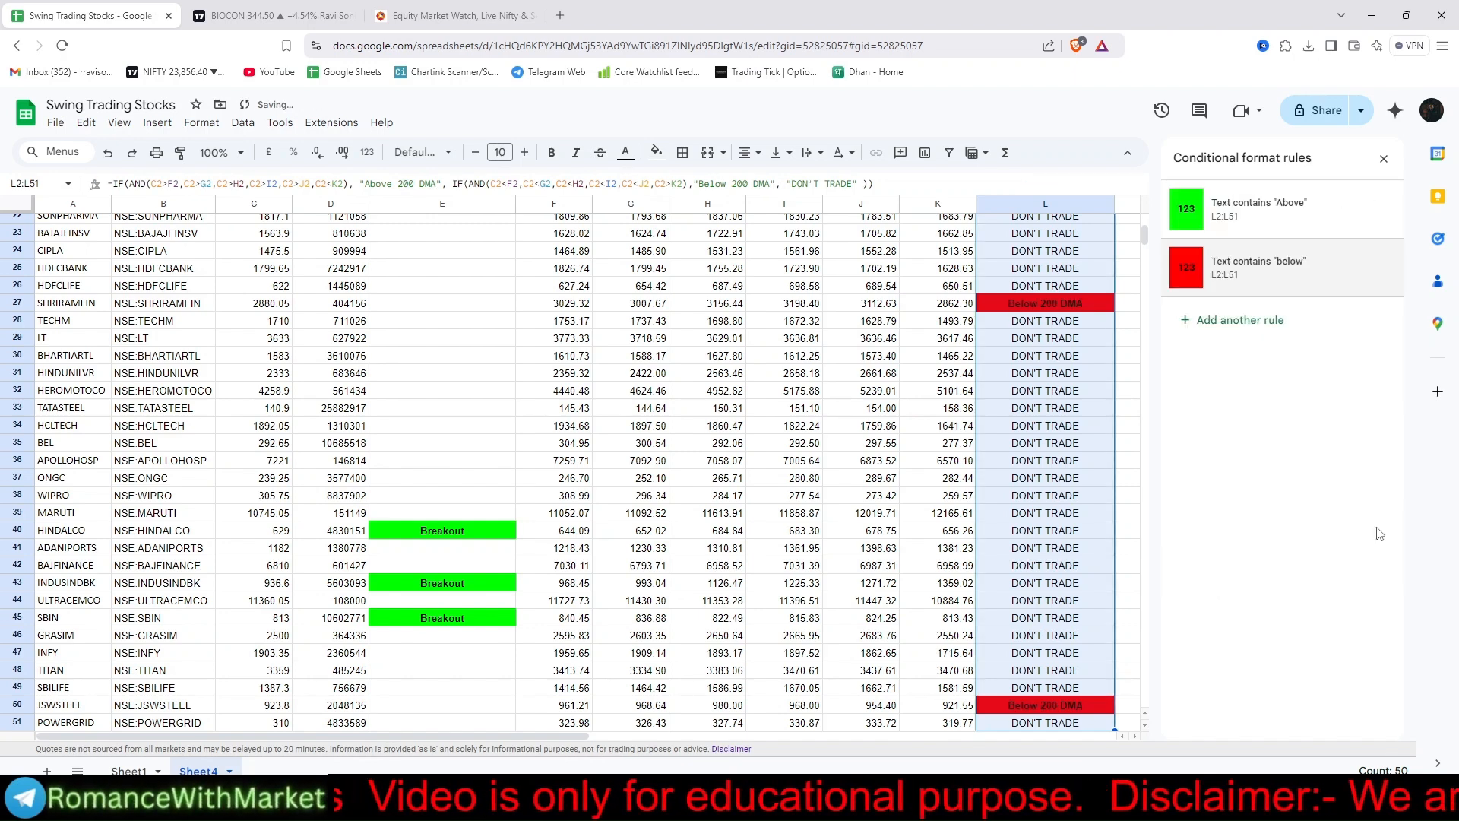
left_click(1383, 159)
scroll(1171, 536, "up", 7)
left_click(1226, 490)
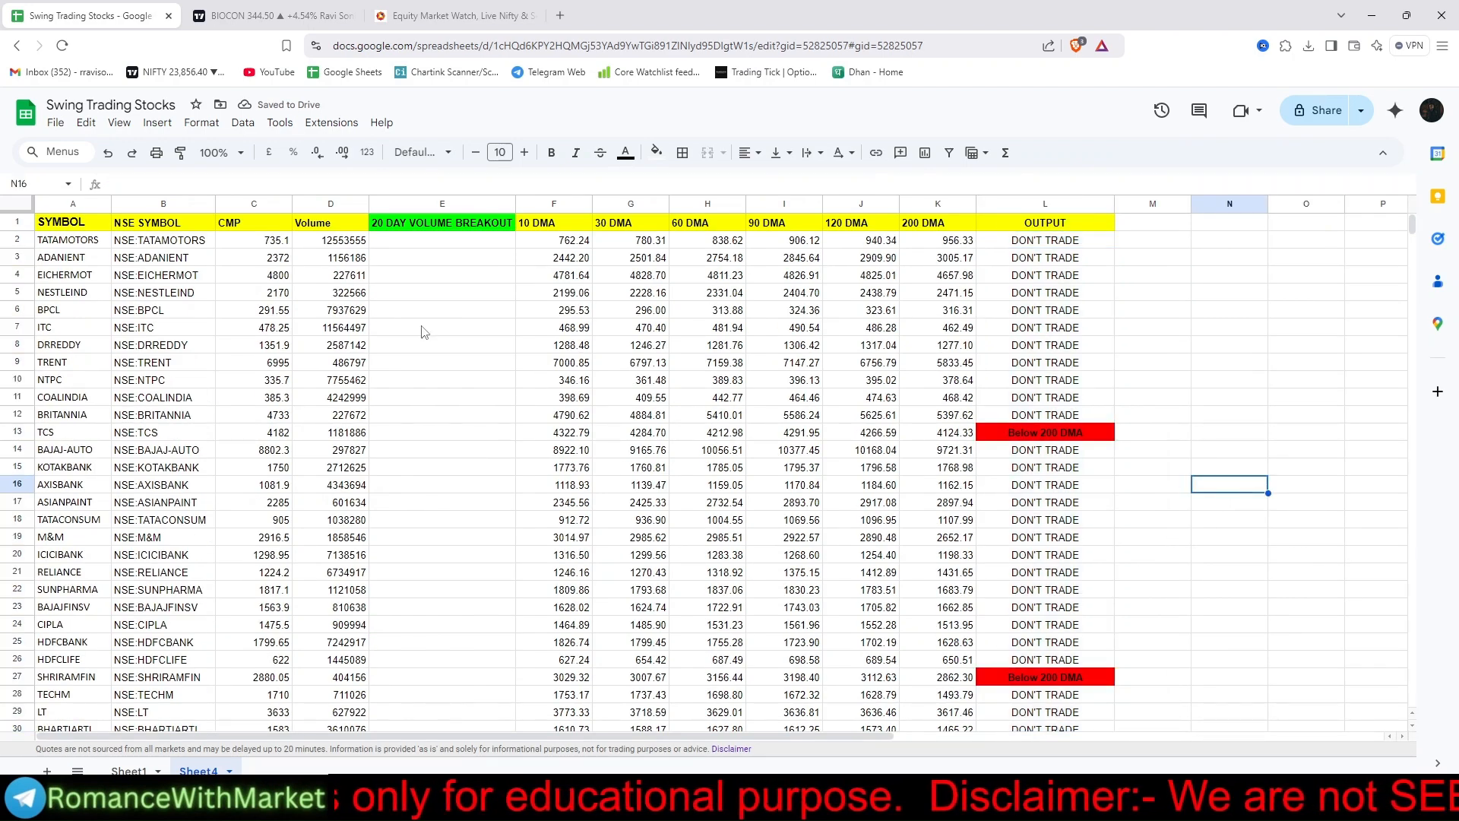
- Apply medium-thickness solid black borders to all cells in A1:L51
left_click_drag(67, 222, 1034, 499)
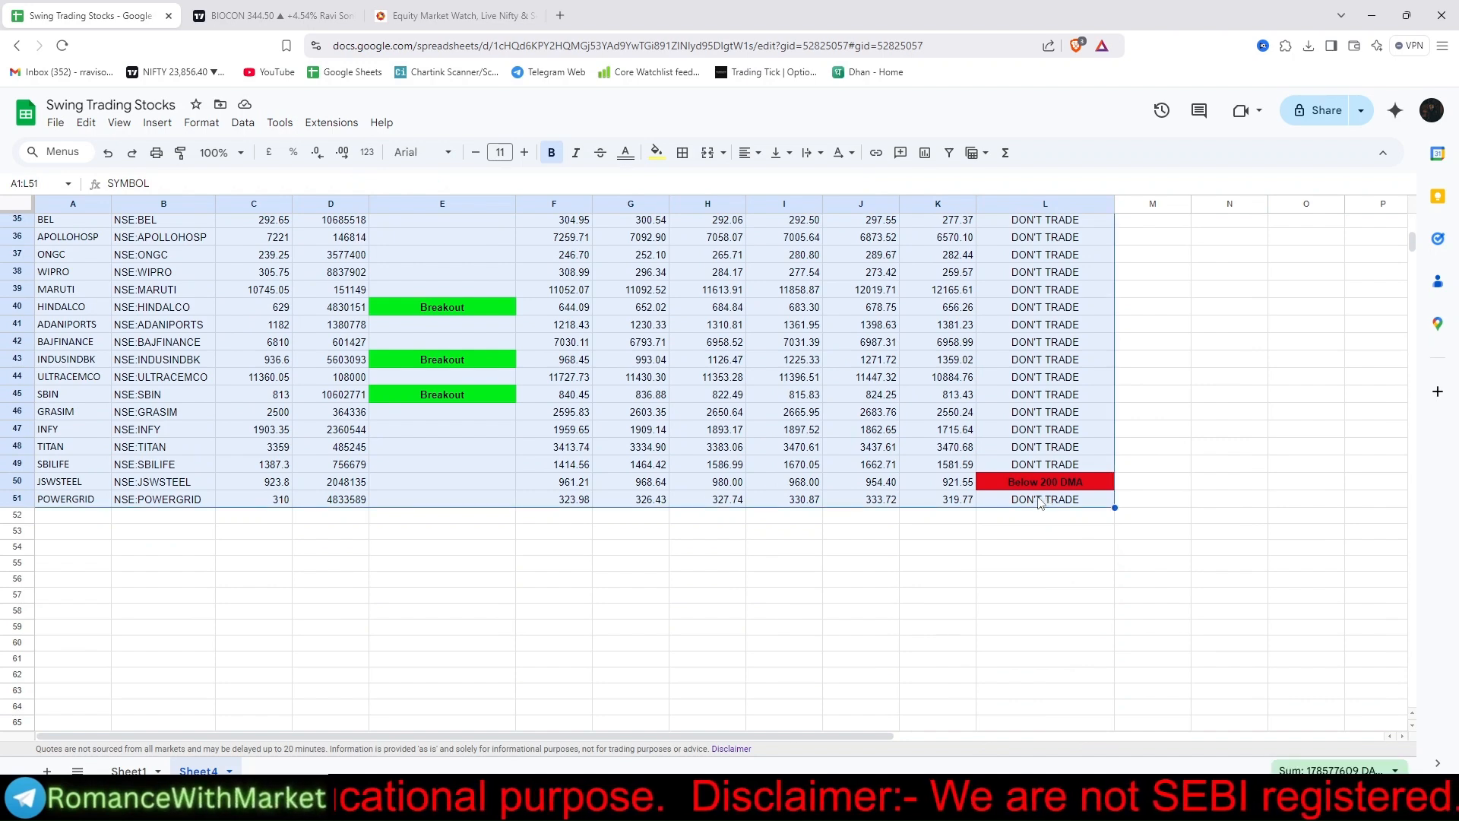
scroll(450, 226, "up", 5)
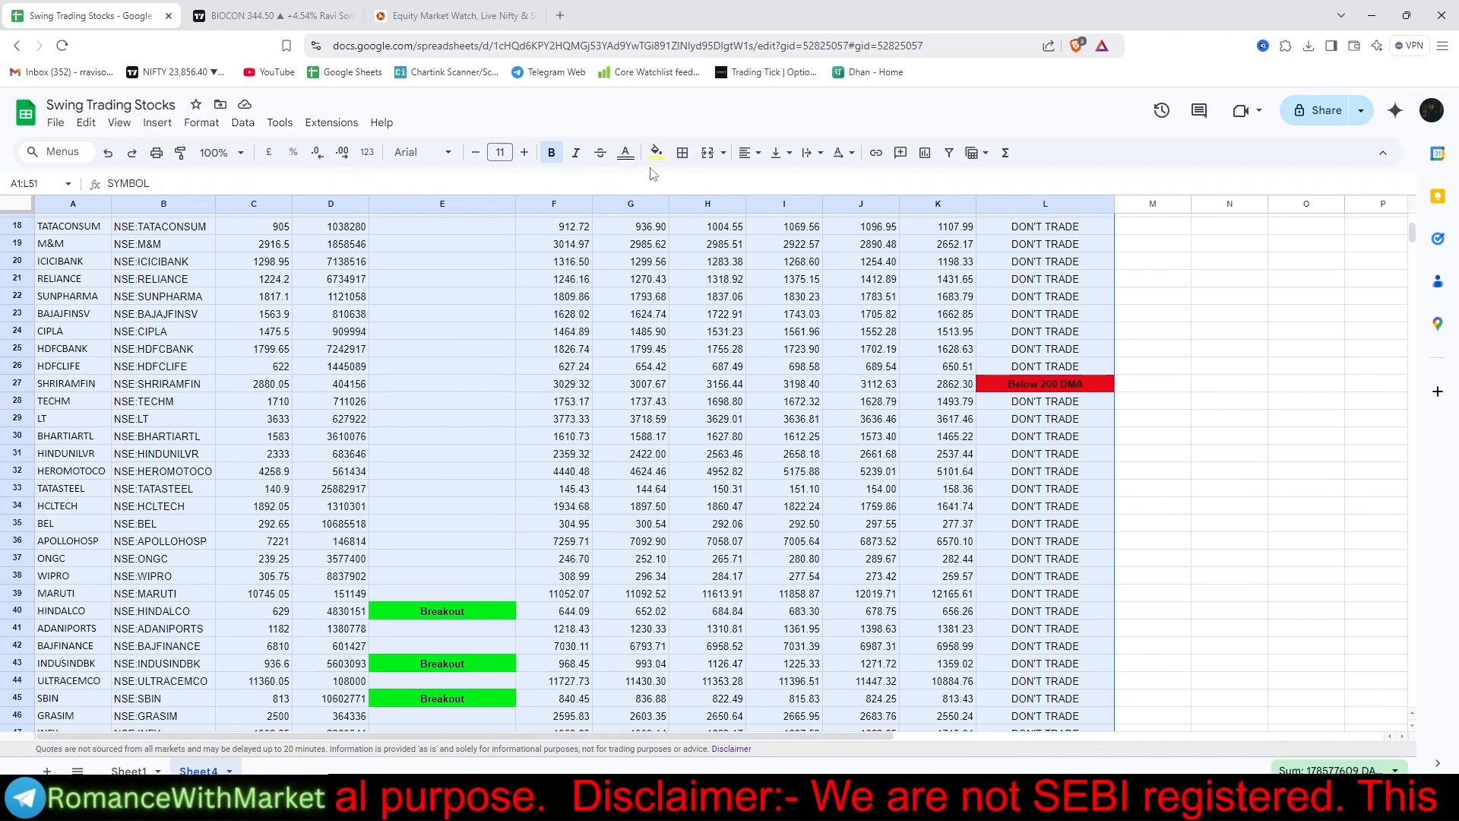
left_click(683, 153)
left_click(832, 190)
left_click(832, 190)
left_click(828, 210)
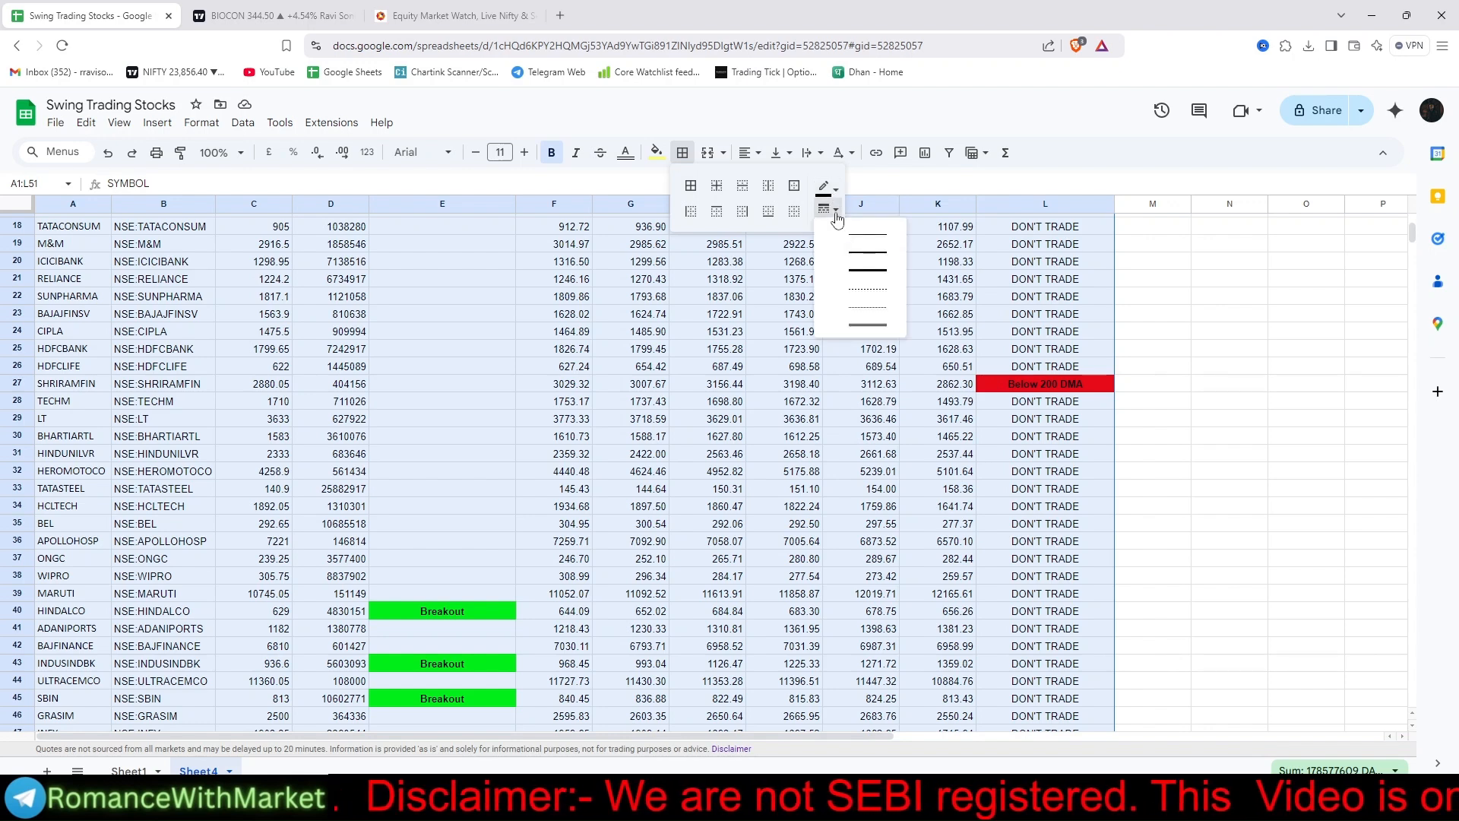
left_click(857, 258)
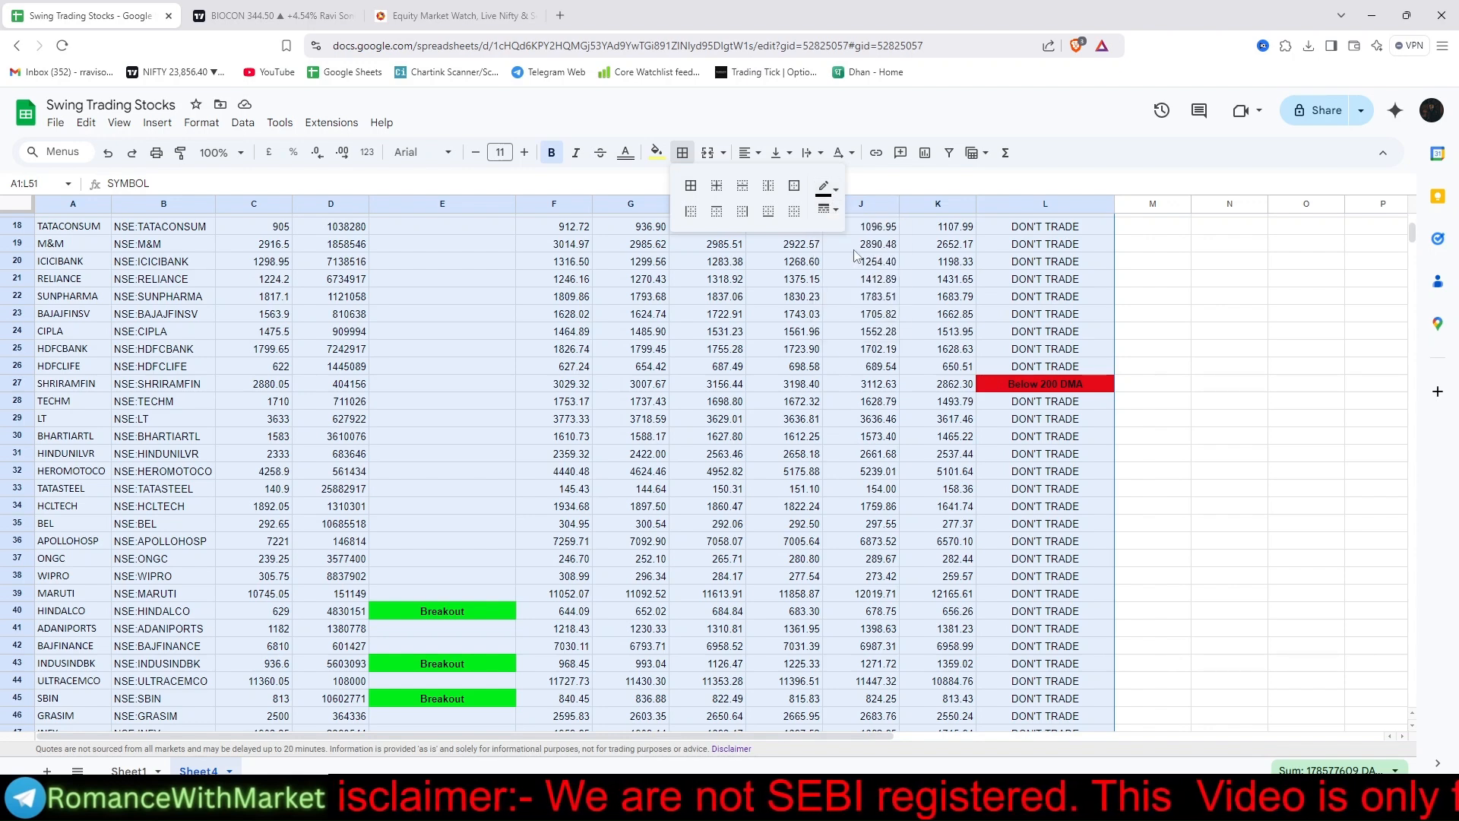
left_click(697, 199)
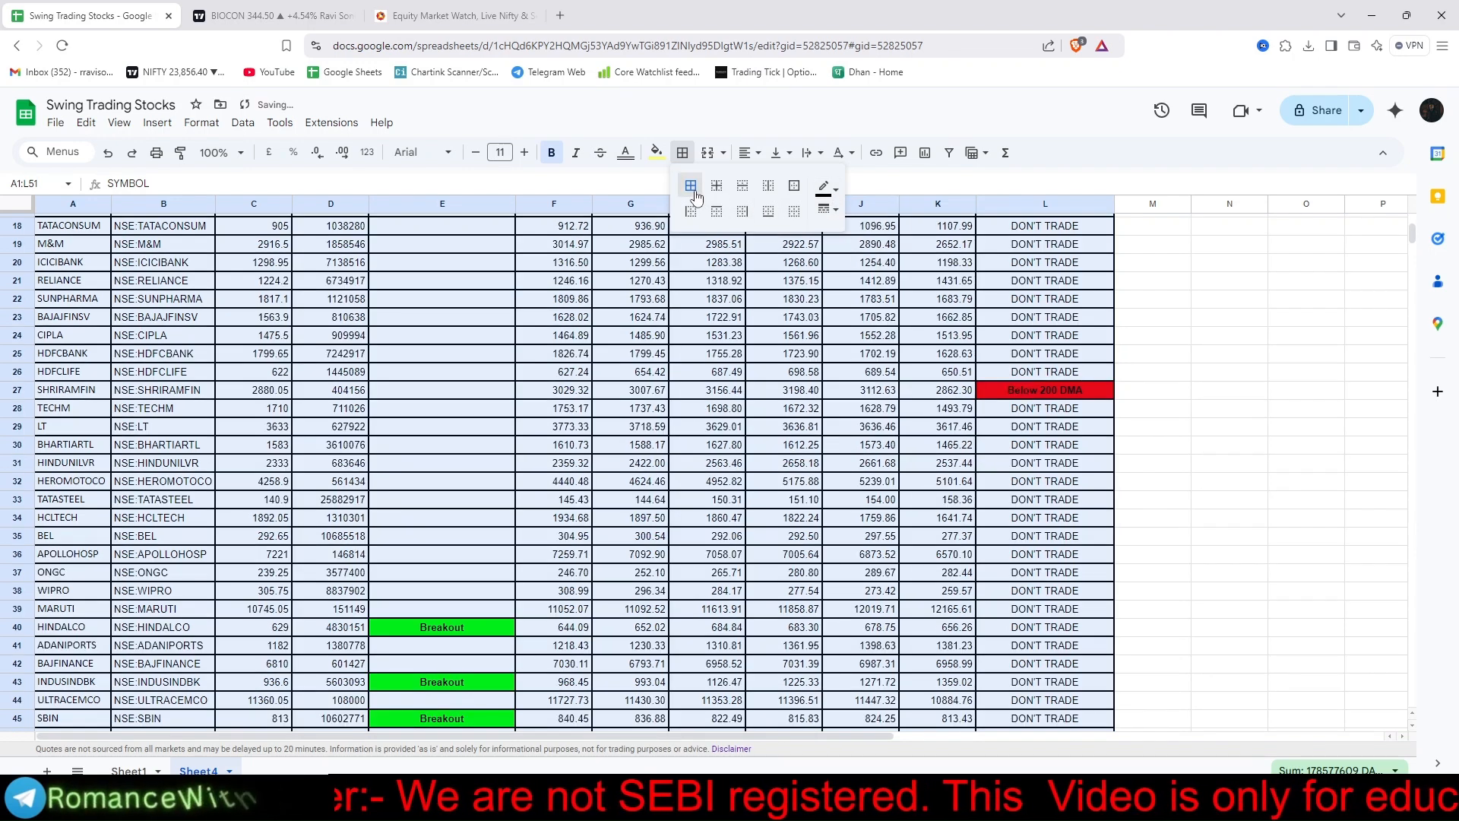
left_click(1196, 519)
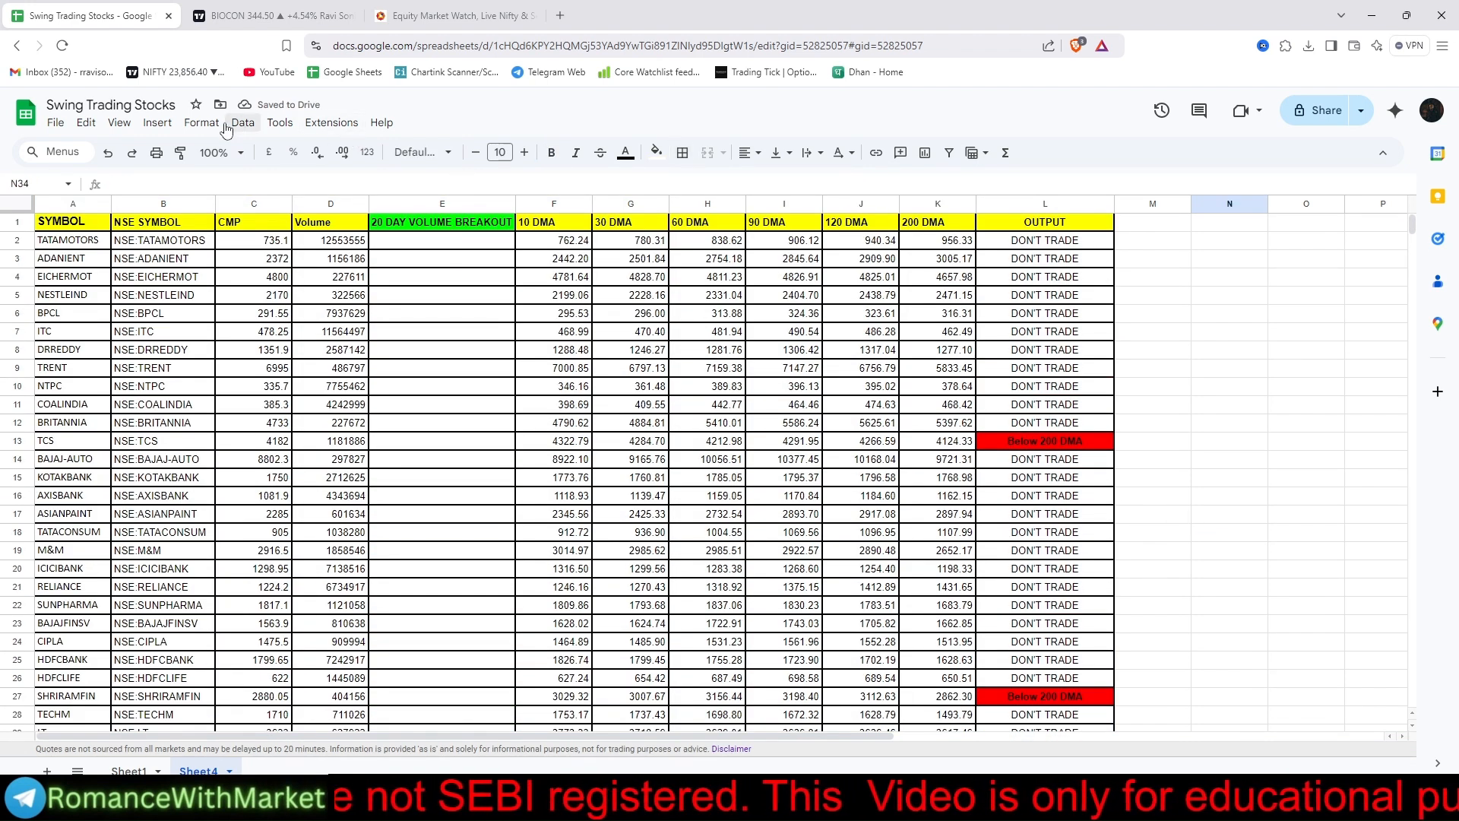
- Hide the gridlines on Sheet4
left_click(128, 128)
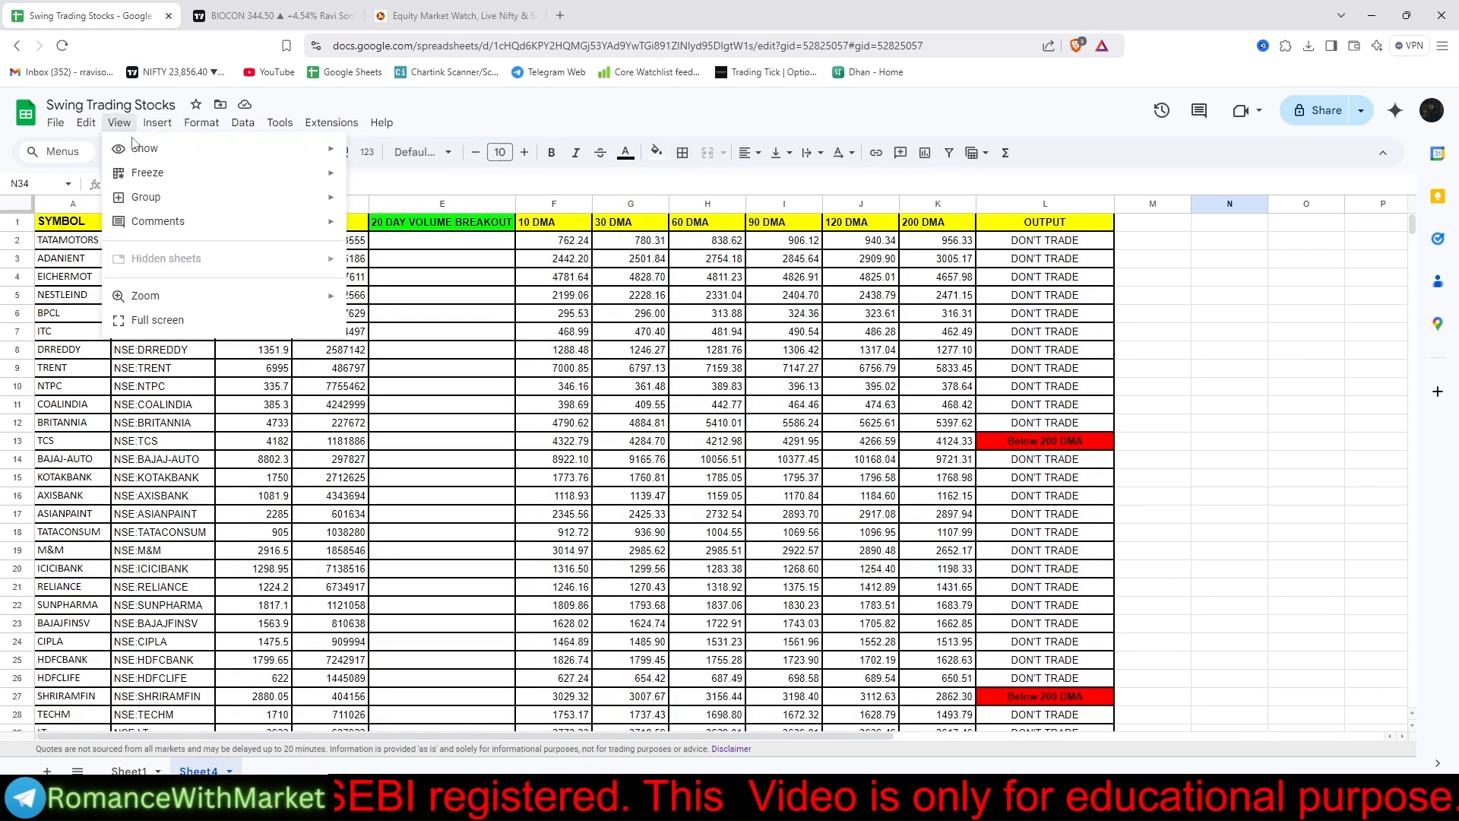
mouse_move(140, 149)
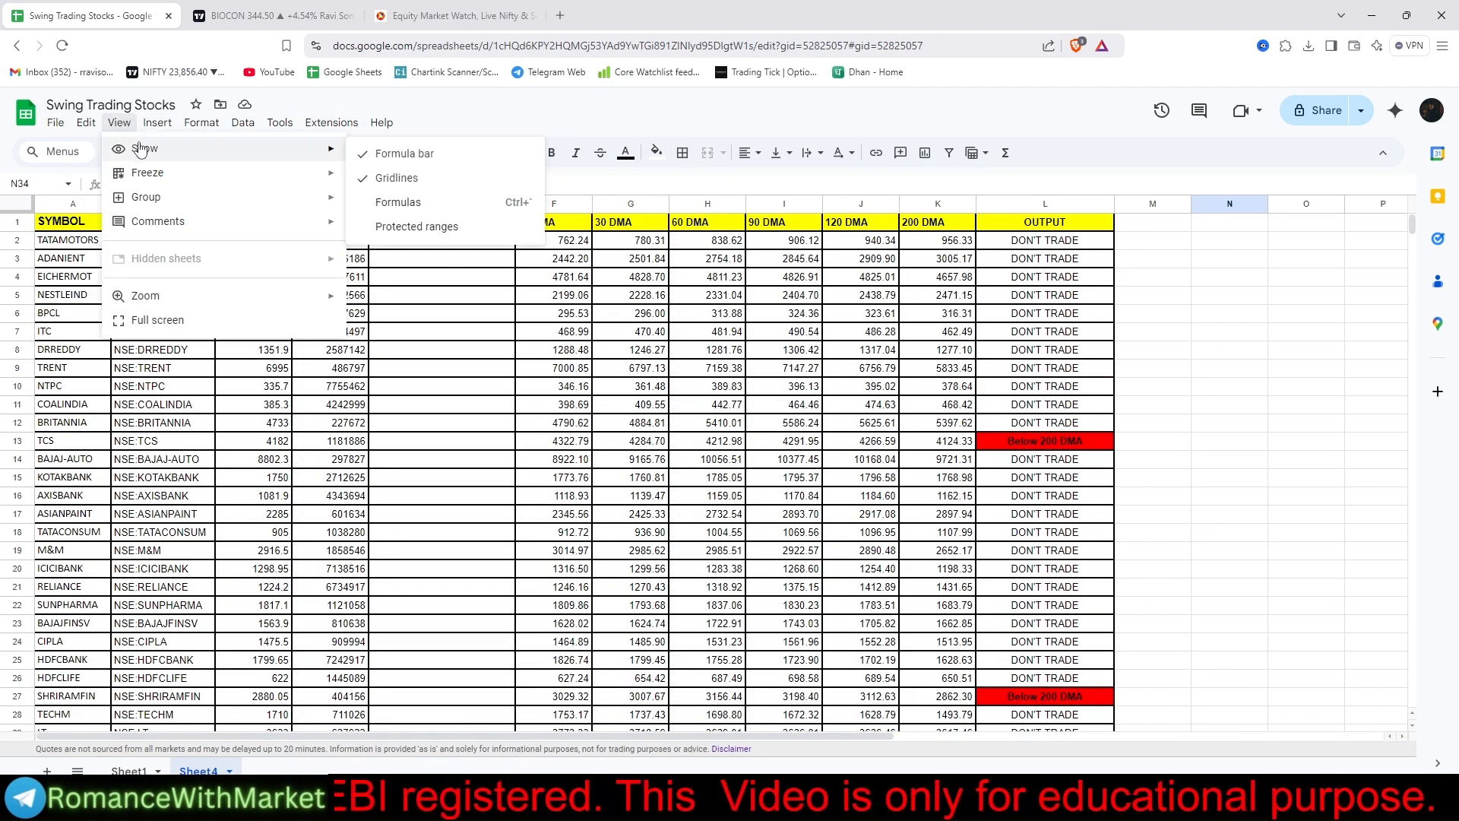
left_click(414, 180)
left_click(1216, 448)
scroll(1216, 449, "down", 1)
scroll(1216, 448, "up", 1)
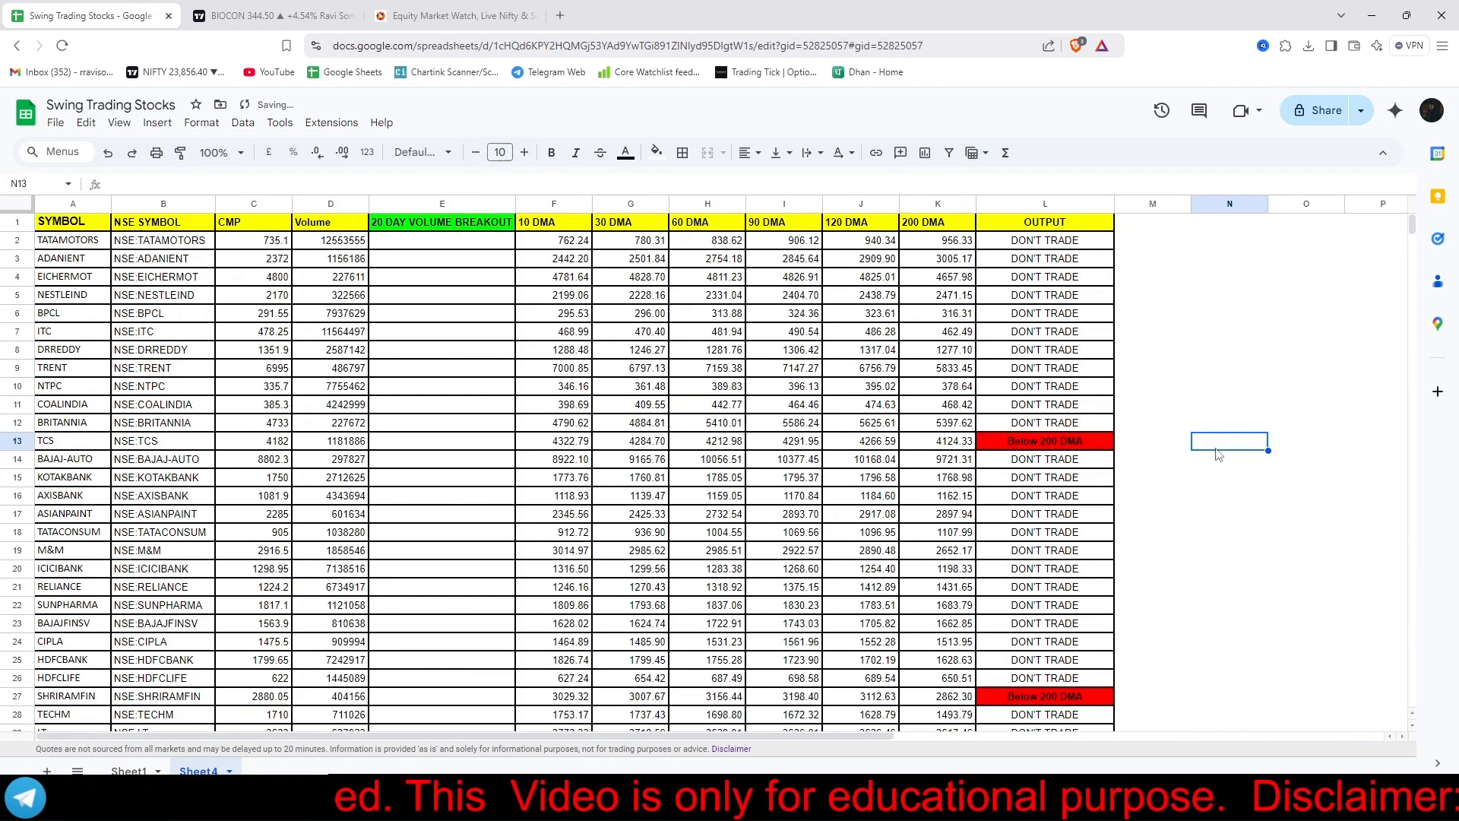
- Create a filter on the header row A1:L1 and fit the width of the 20 DAY VOLUME BREAKOUT column to its header
left_click_drag(43, 231, 1063, 230)
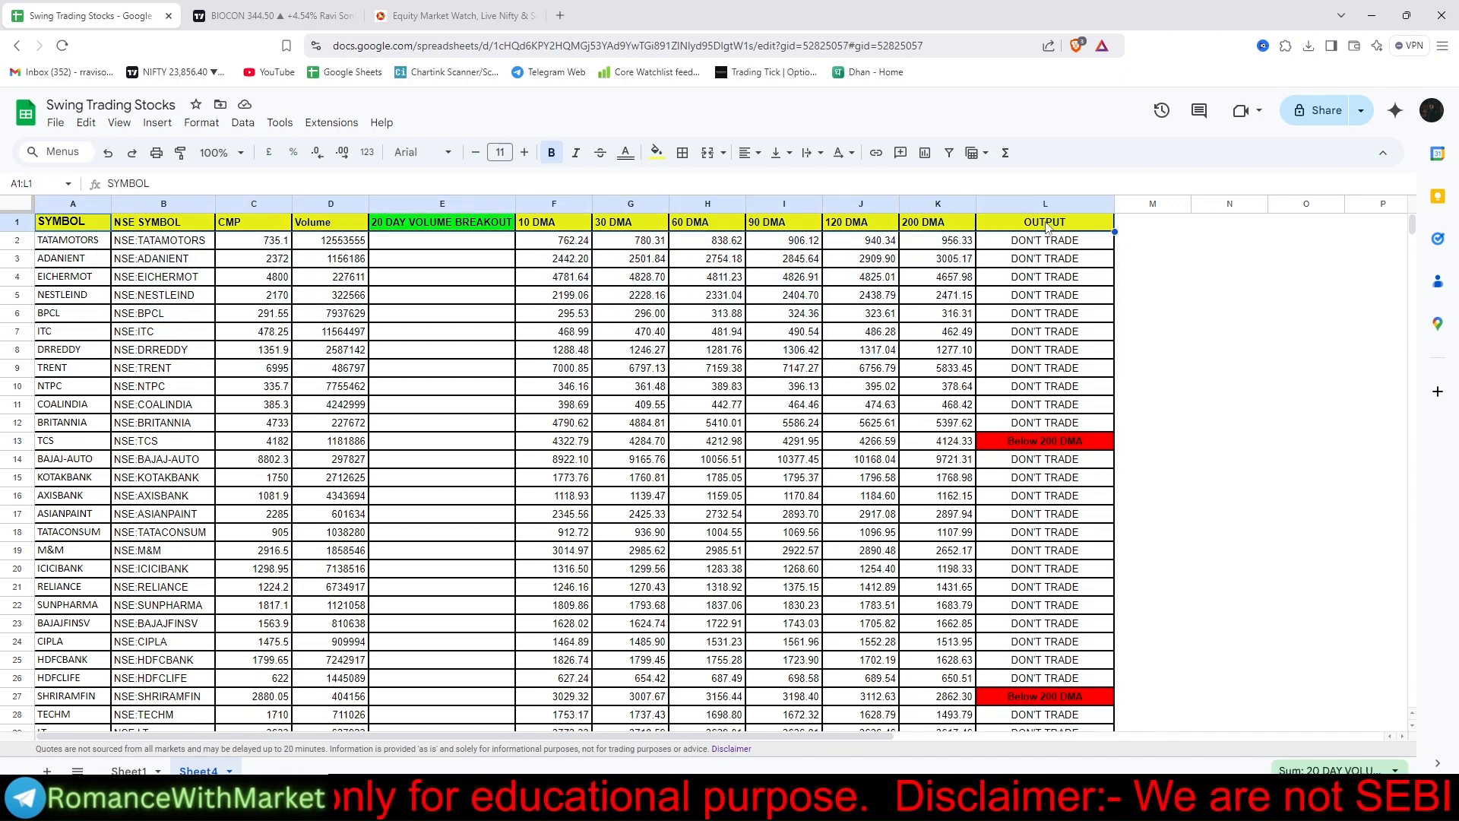
left_click(949, 153)
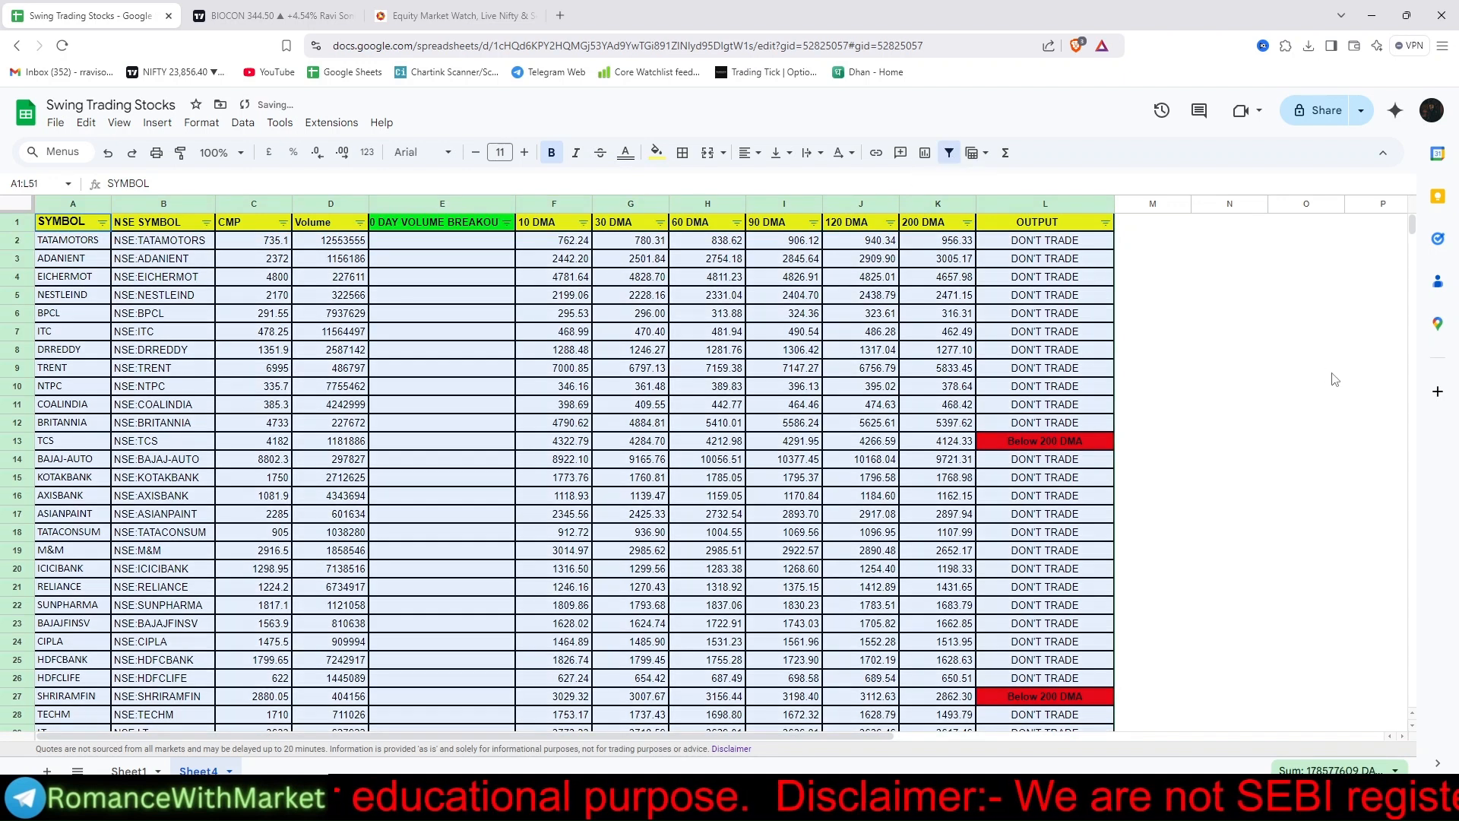
left_click(1262, 391)
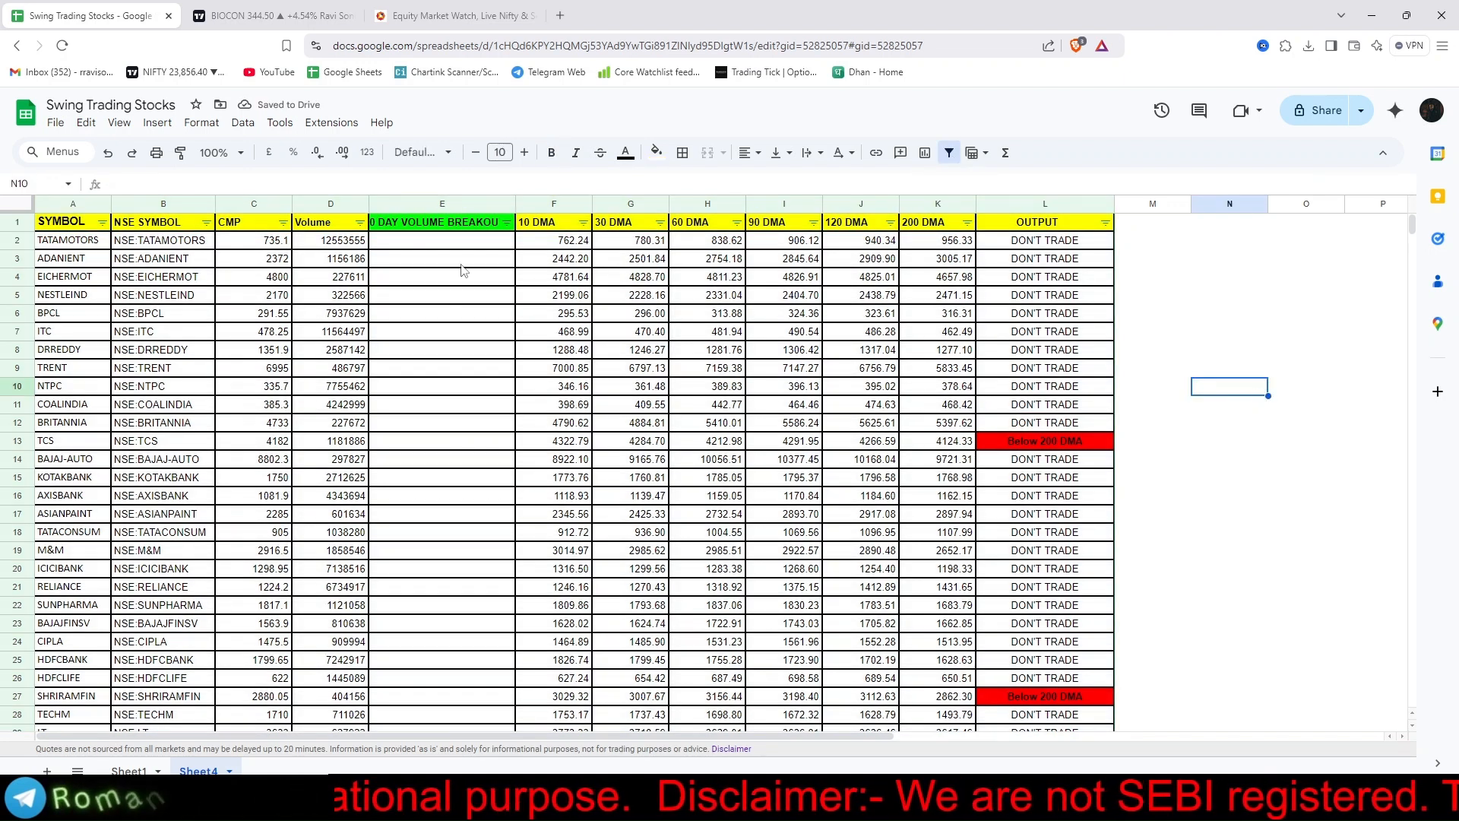
double_click(516, 203)
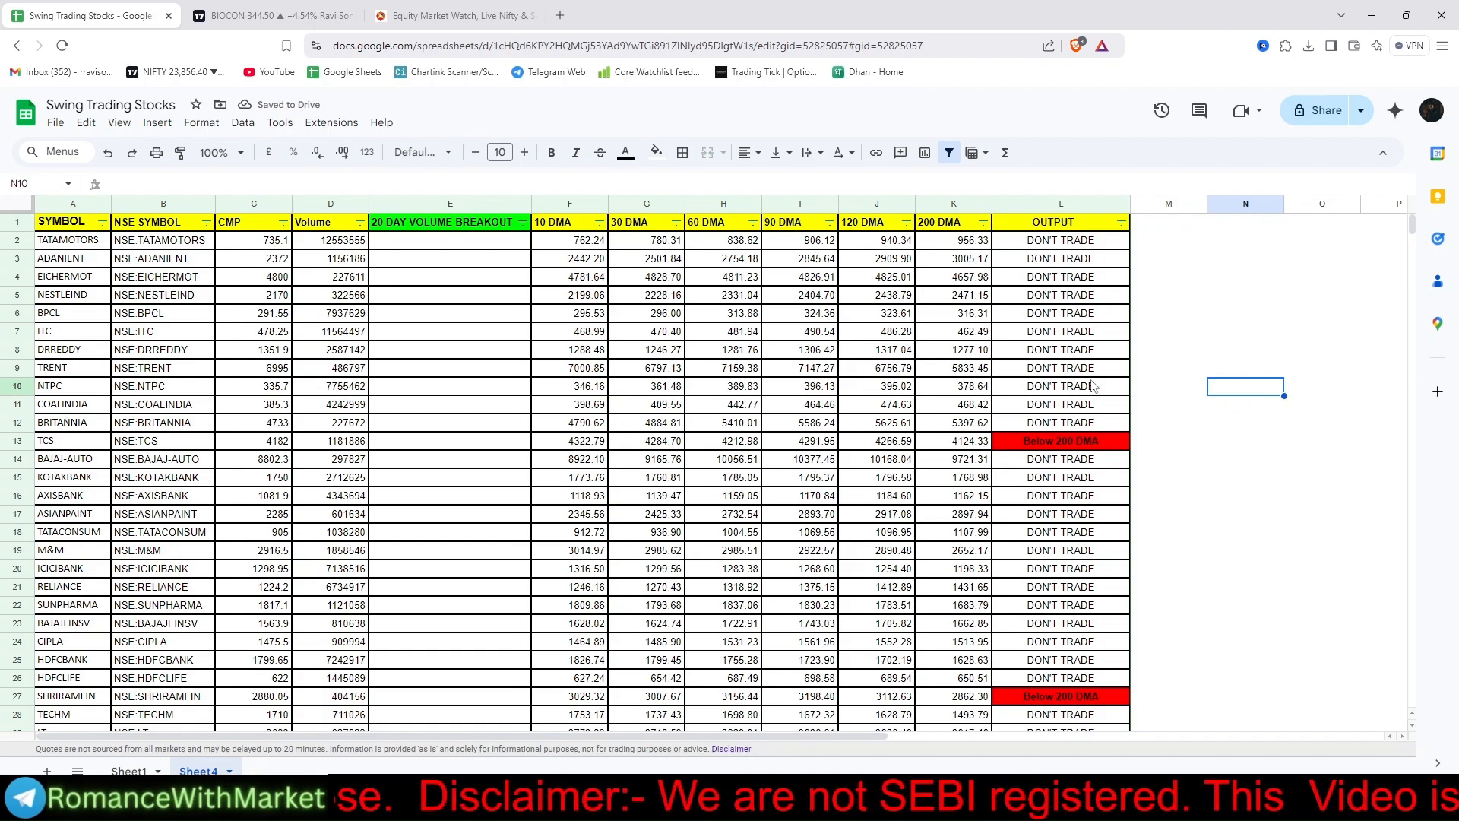
- Sort the Sheet4 table by the OUTPUT column from Z to A
scroll(1092, 394, "down", 10)
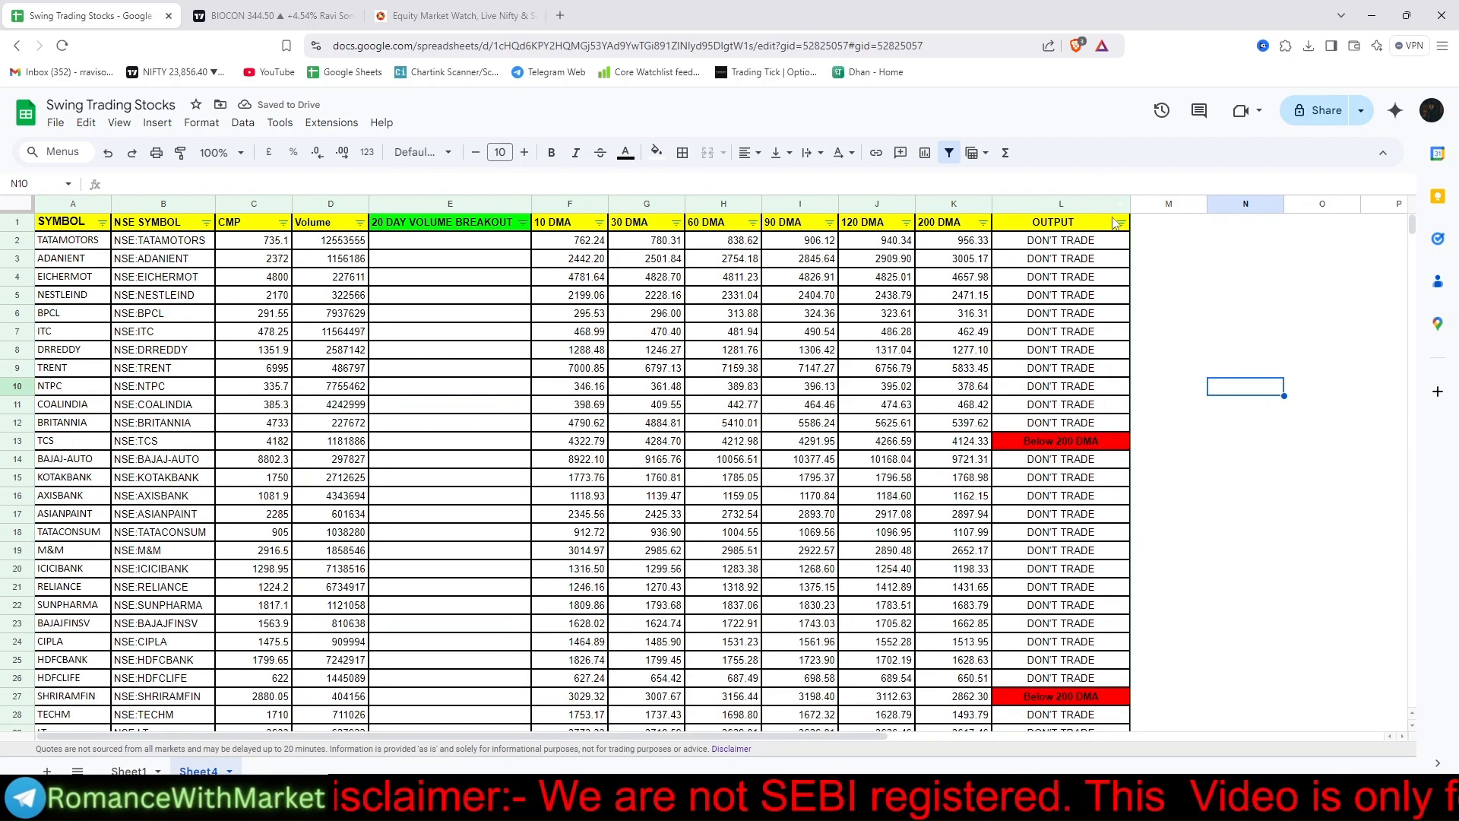
left_click(1121, 222)
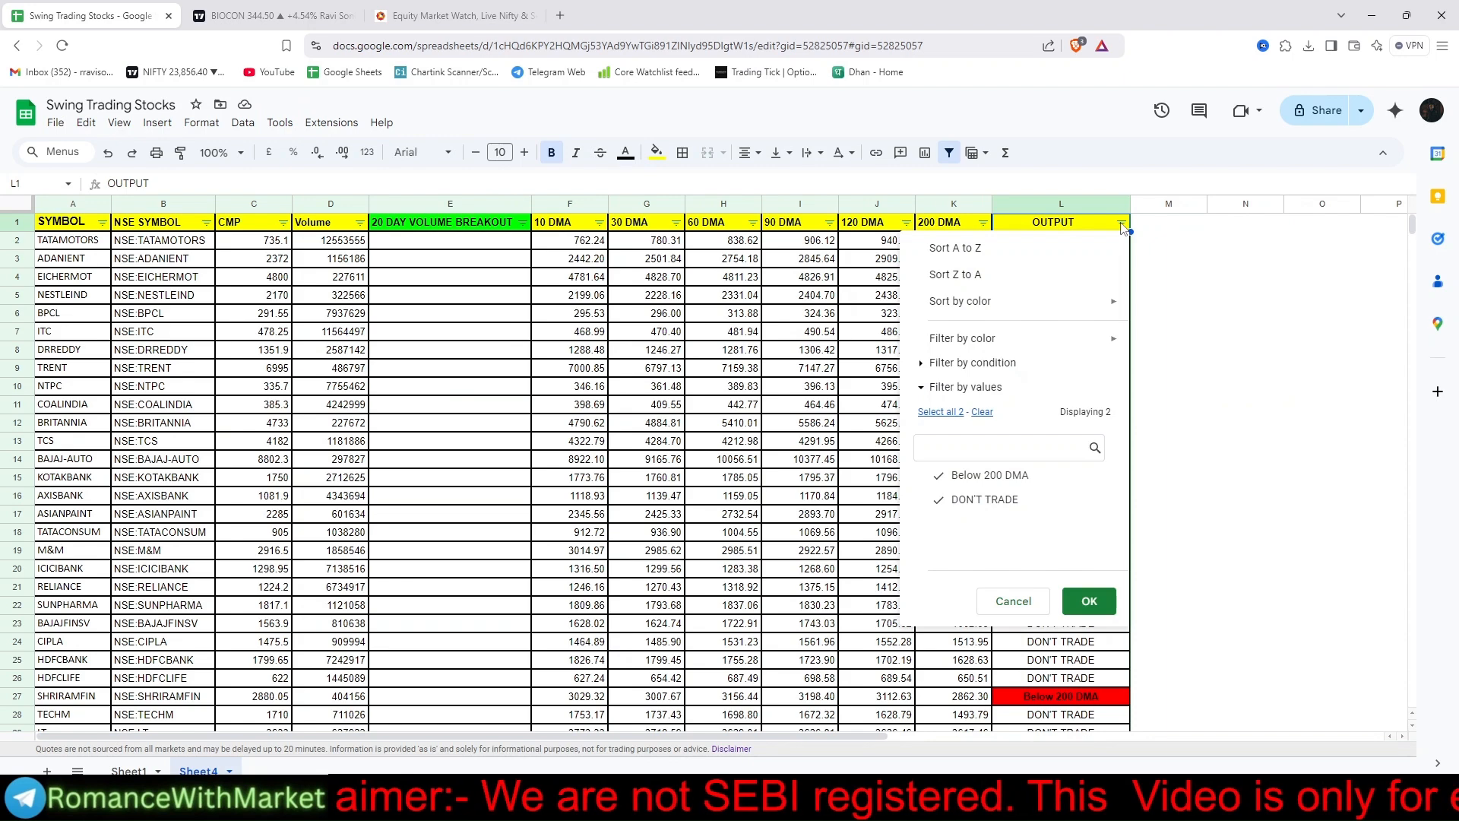
left_click(980, 280)
scroll(1124, 437, "down", 3)
scroll(1124, 436, "up", 4)
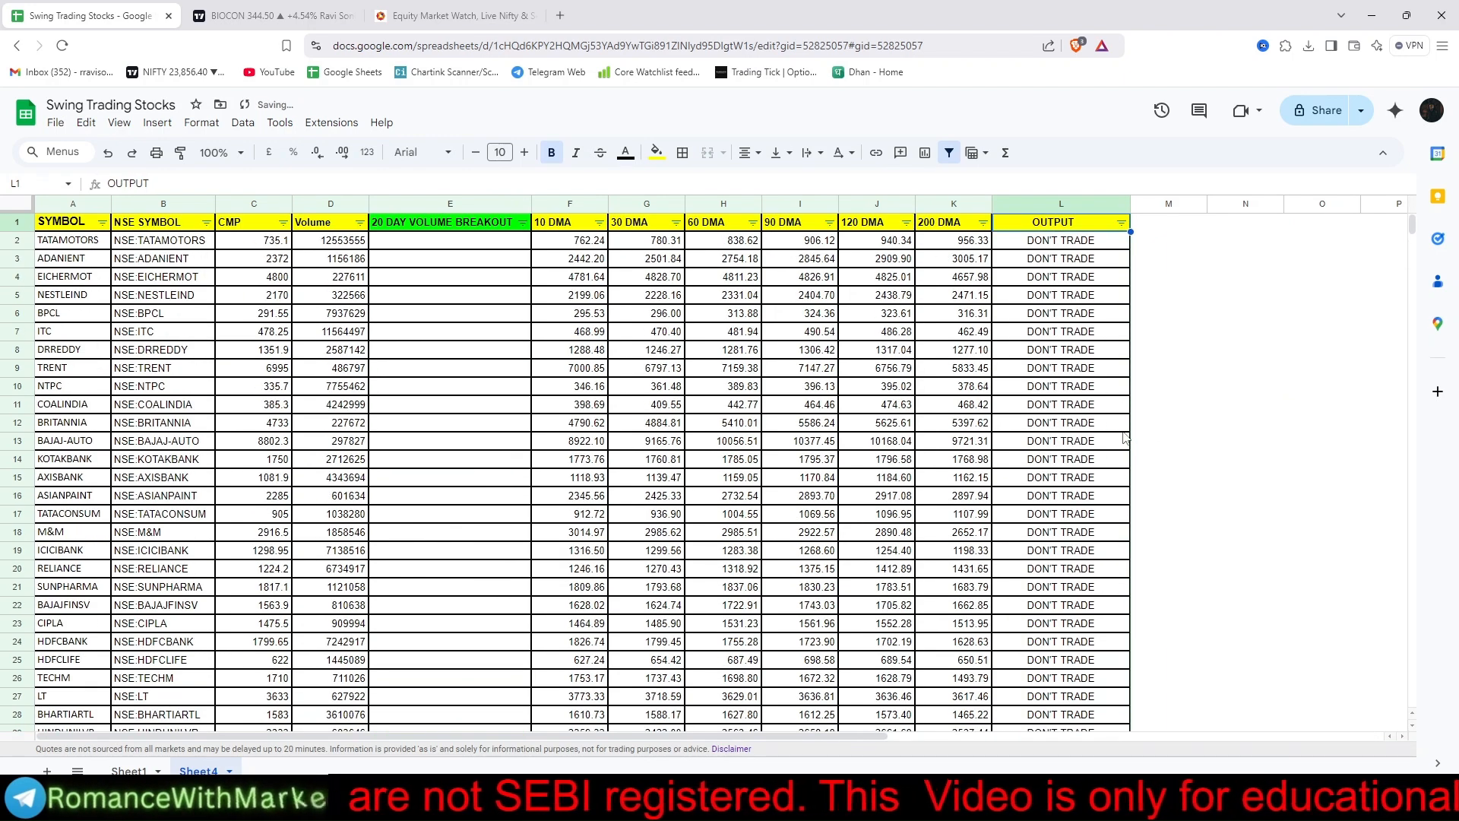
left_click(1121, 222)
left_click(1014, 280)
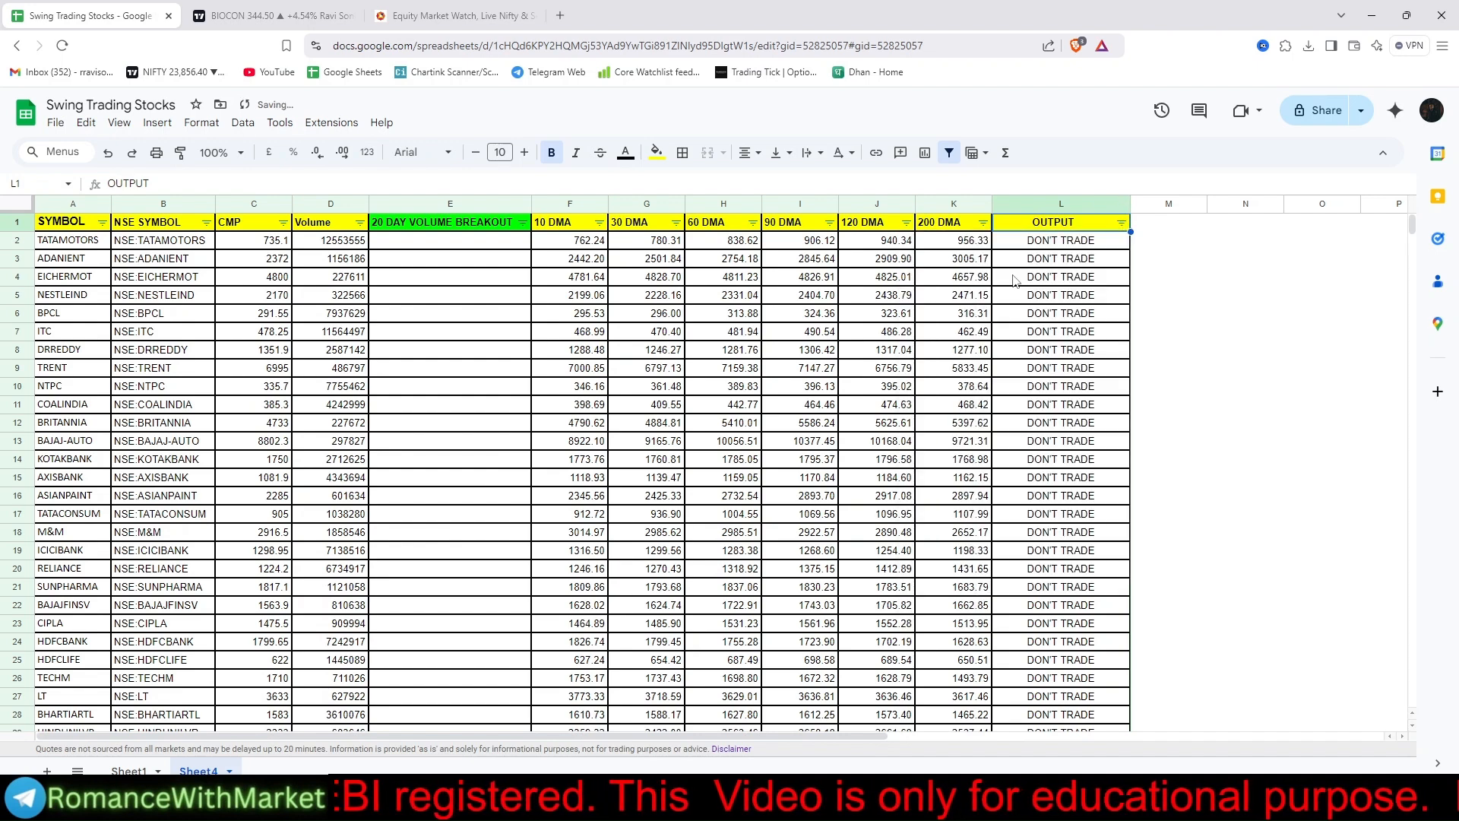
- Sort the Sheet4 table by the OUTPUT column from A to Z
left_click(1121, 222)
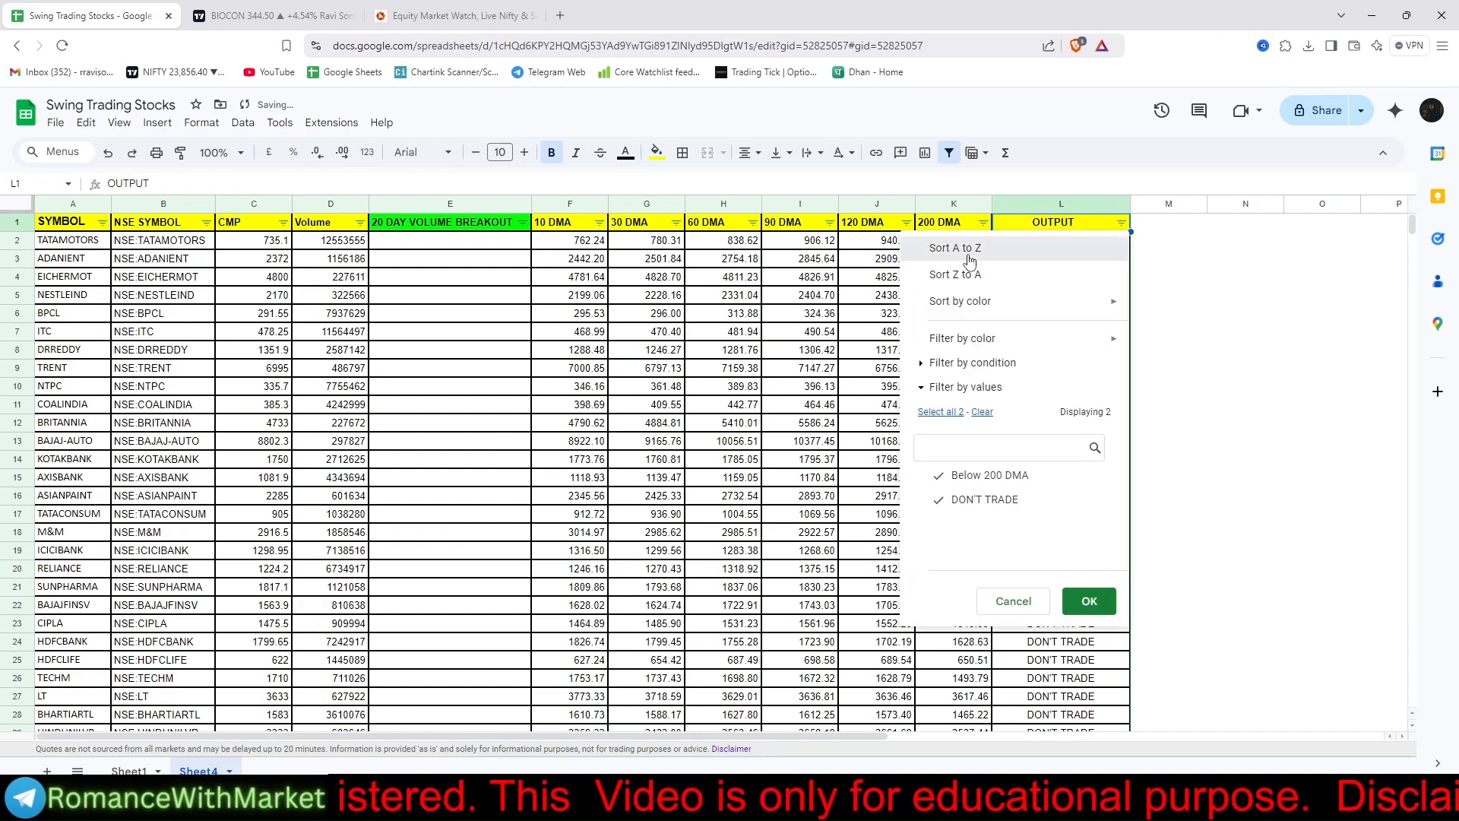
left_click(912, 245)
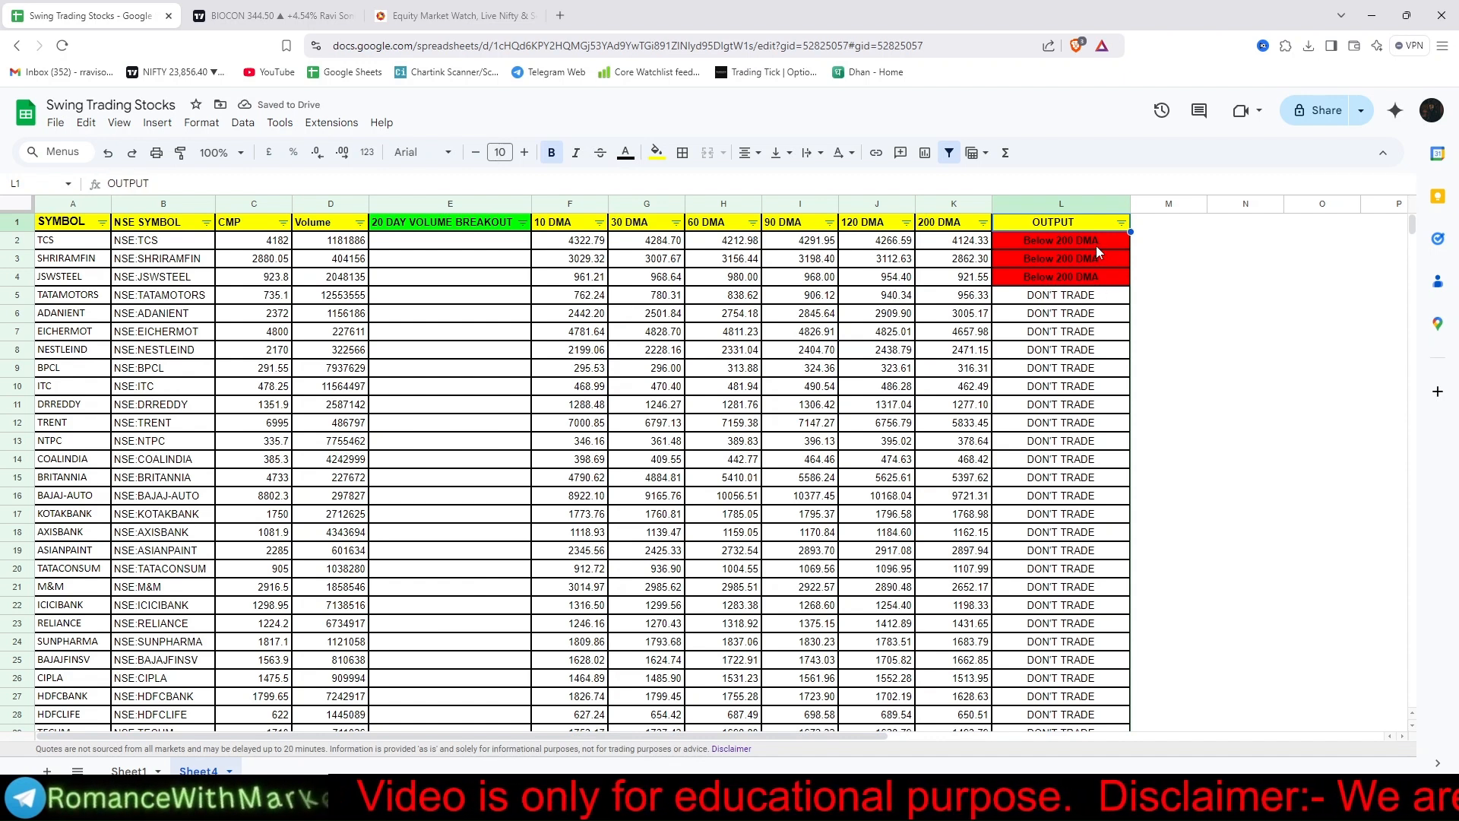
- Review the sorted stock list in Sheet4, examining the volume breakout cells and the OUTPUT signals
scroll(574, 296, "down", 7)
scroll(947, 428, "up", 6)
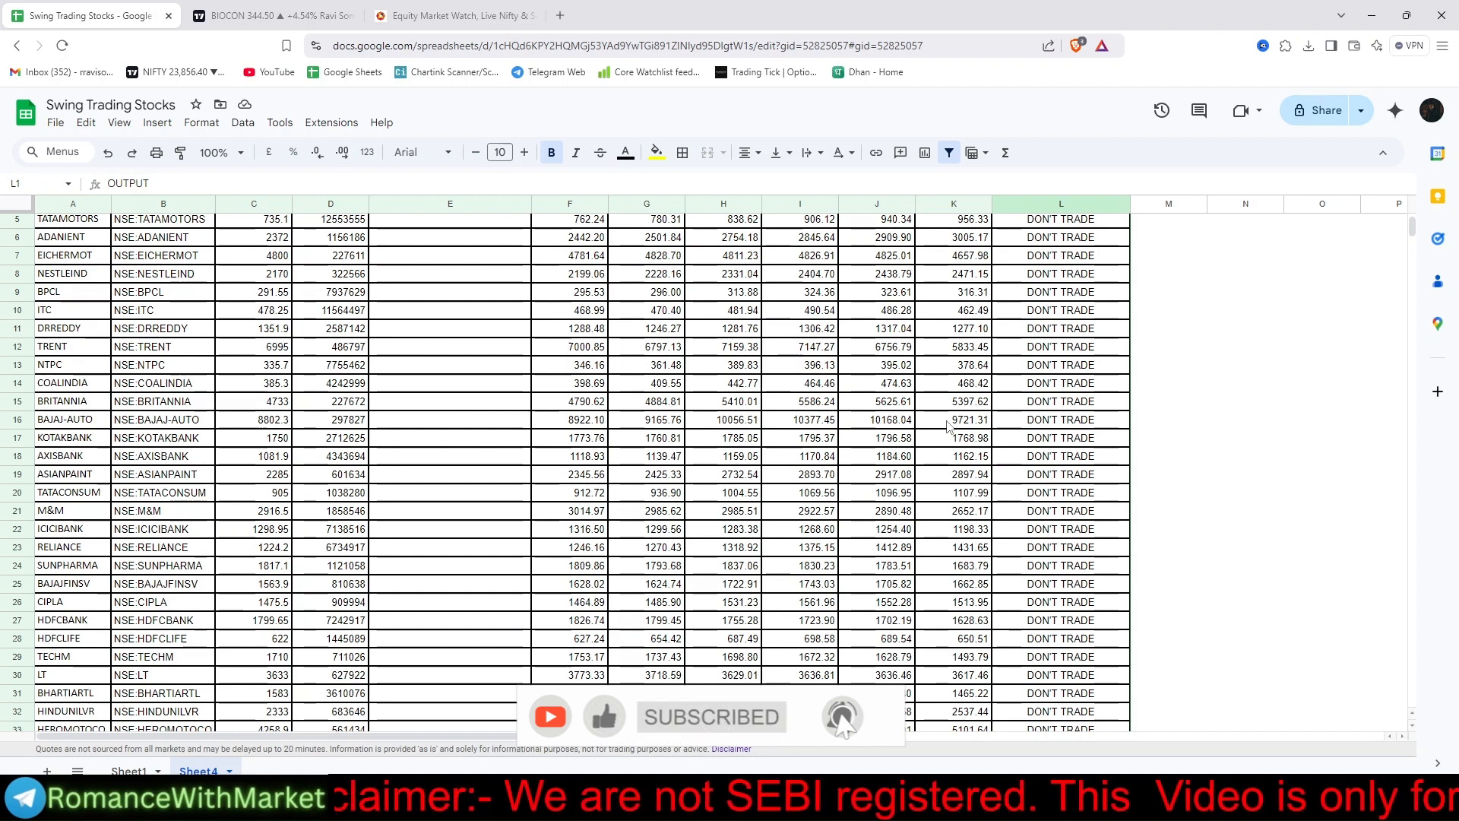
scroll(889, 288, "up", 2)
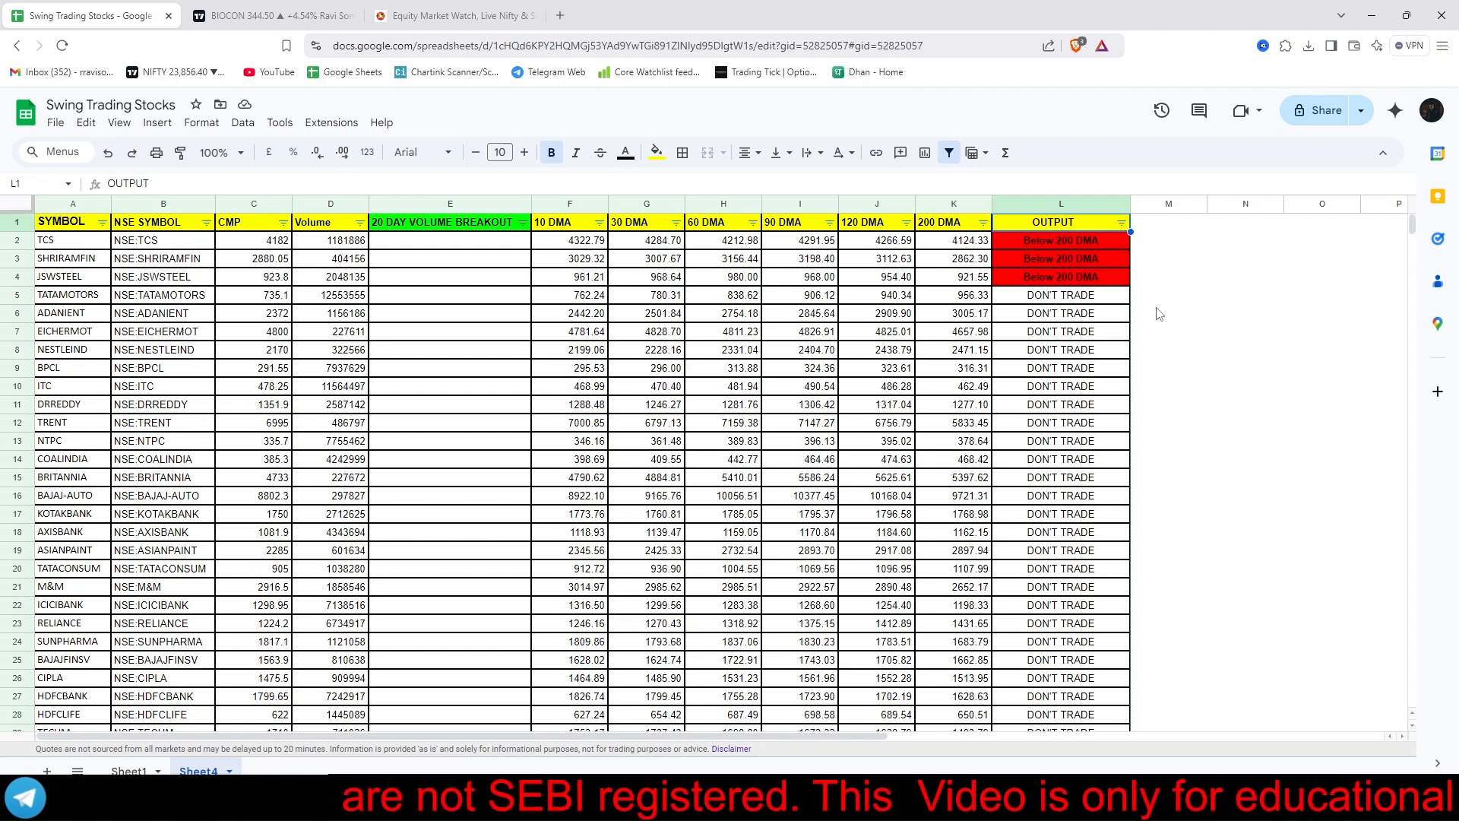
scroll(1160, 311, "down", 5)
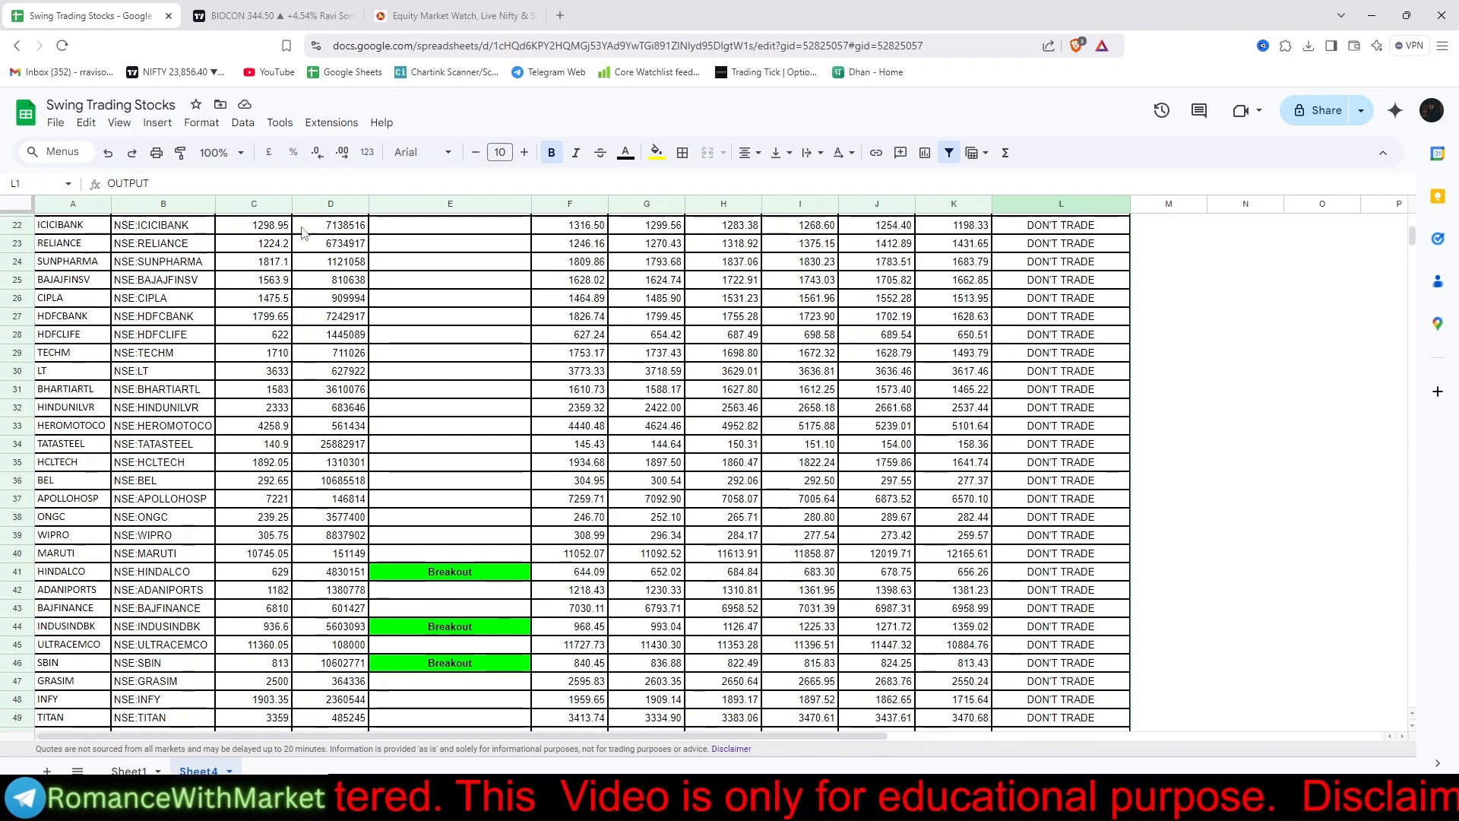
scroll(504, 294, "up", 5)
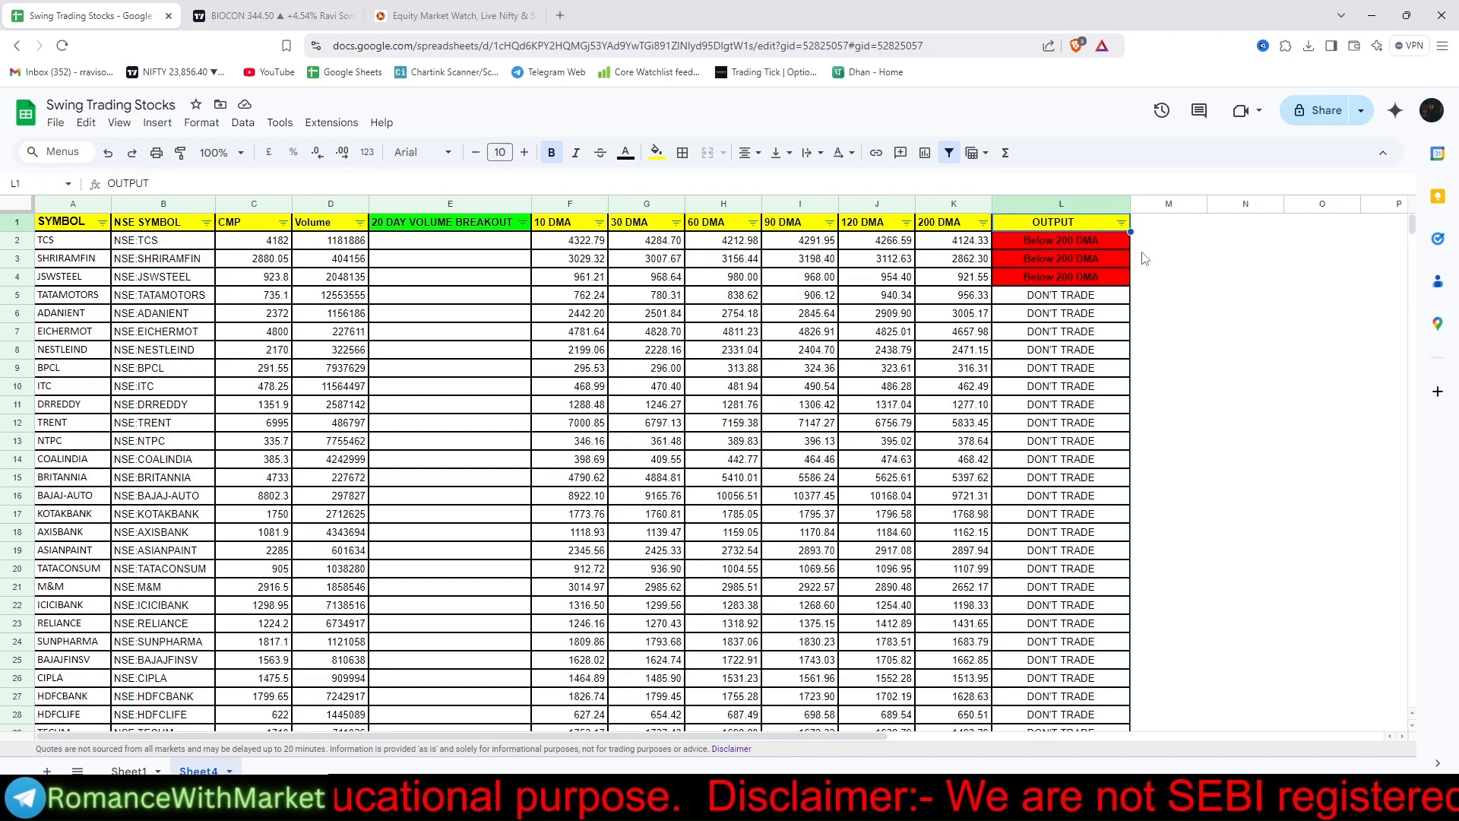
scroll(506, 500, "down", 7)
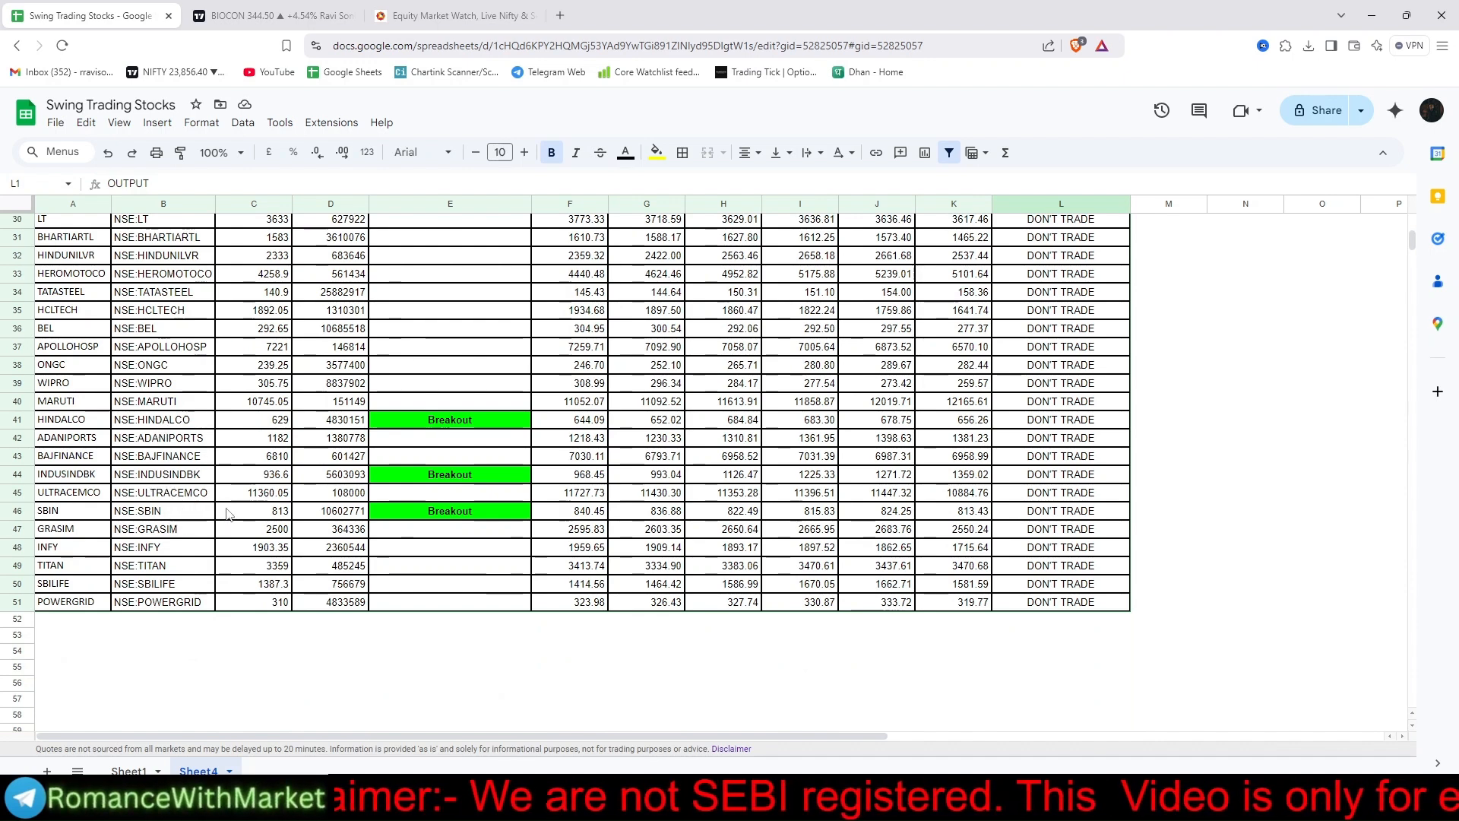
scroll(1202, 375, "up", 10)
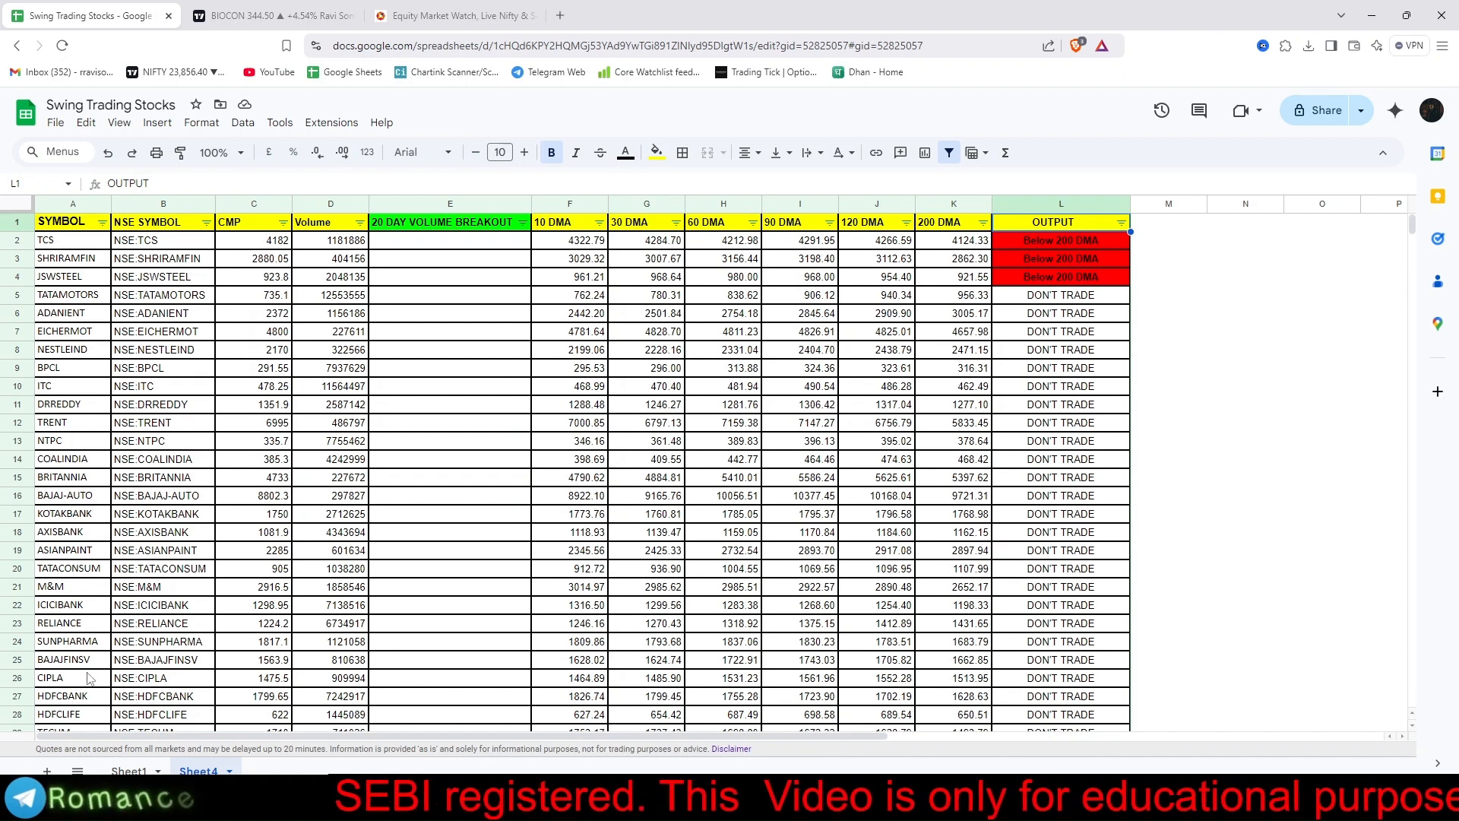
- Switch to Sheet1 and sort its stock list by the OUTPUT column from A to Z
left_click(128, 771)
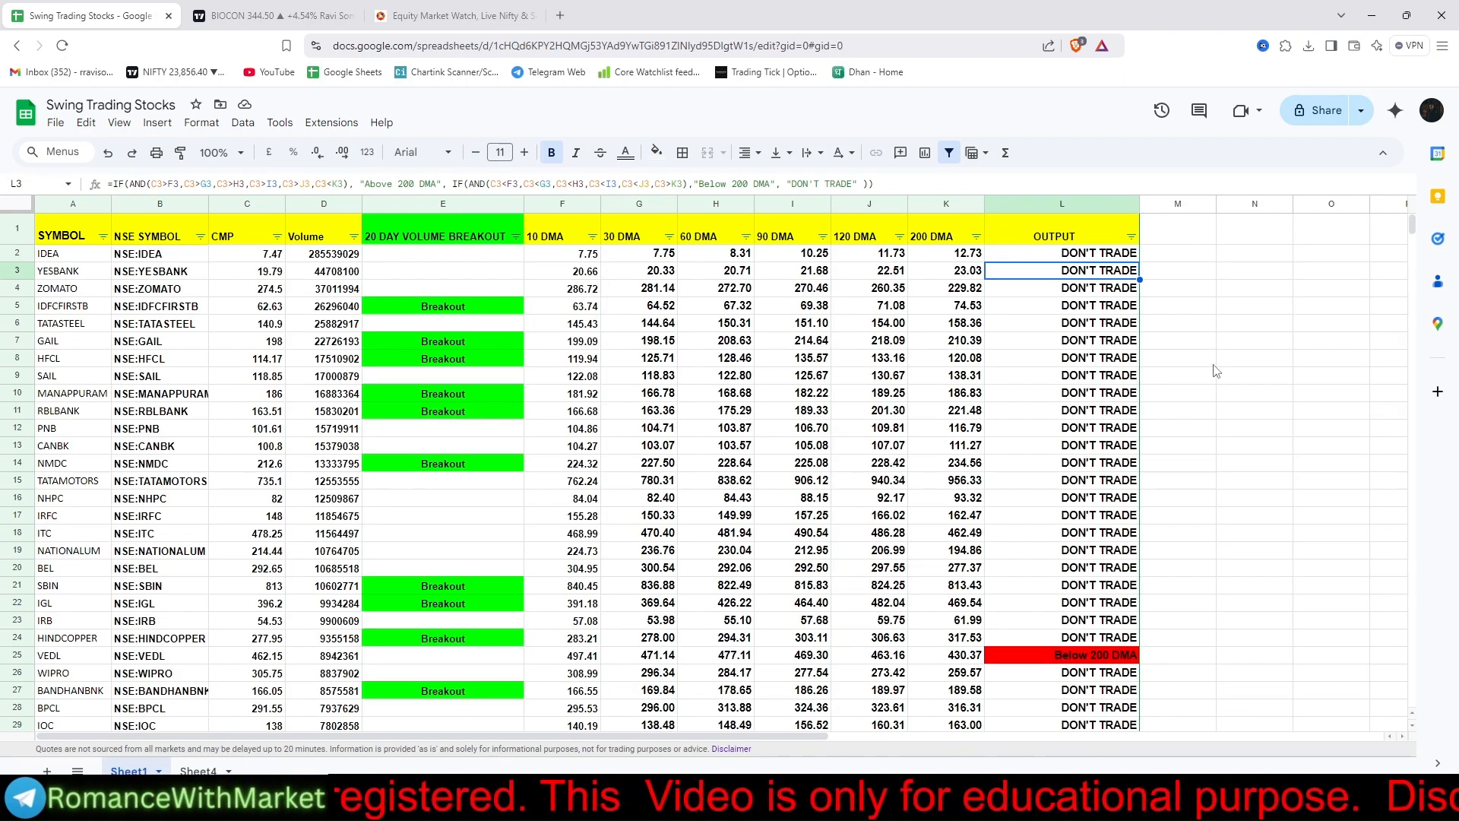
left_click(1131, 237)
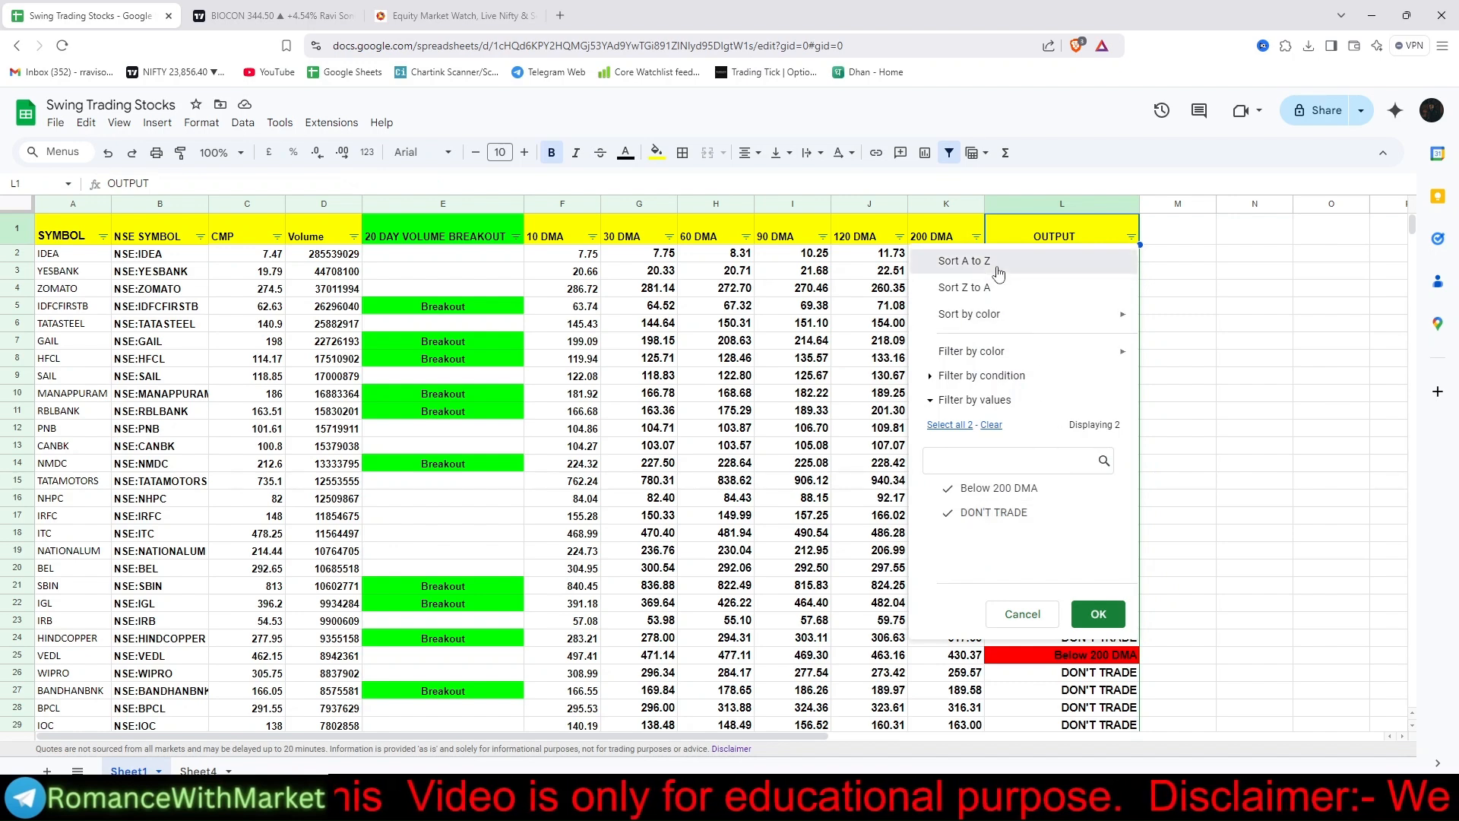
left_click(964, 261)
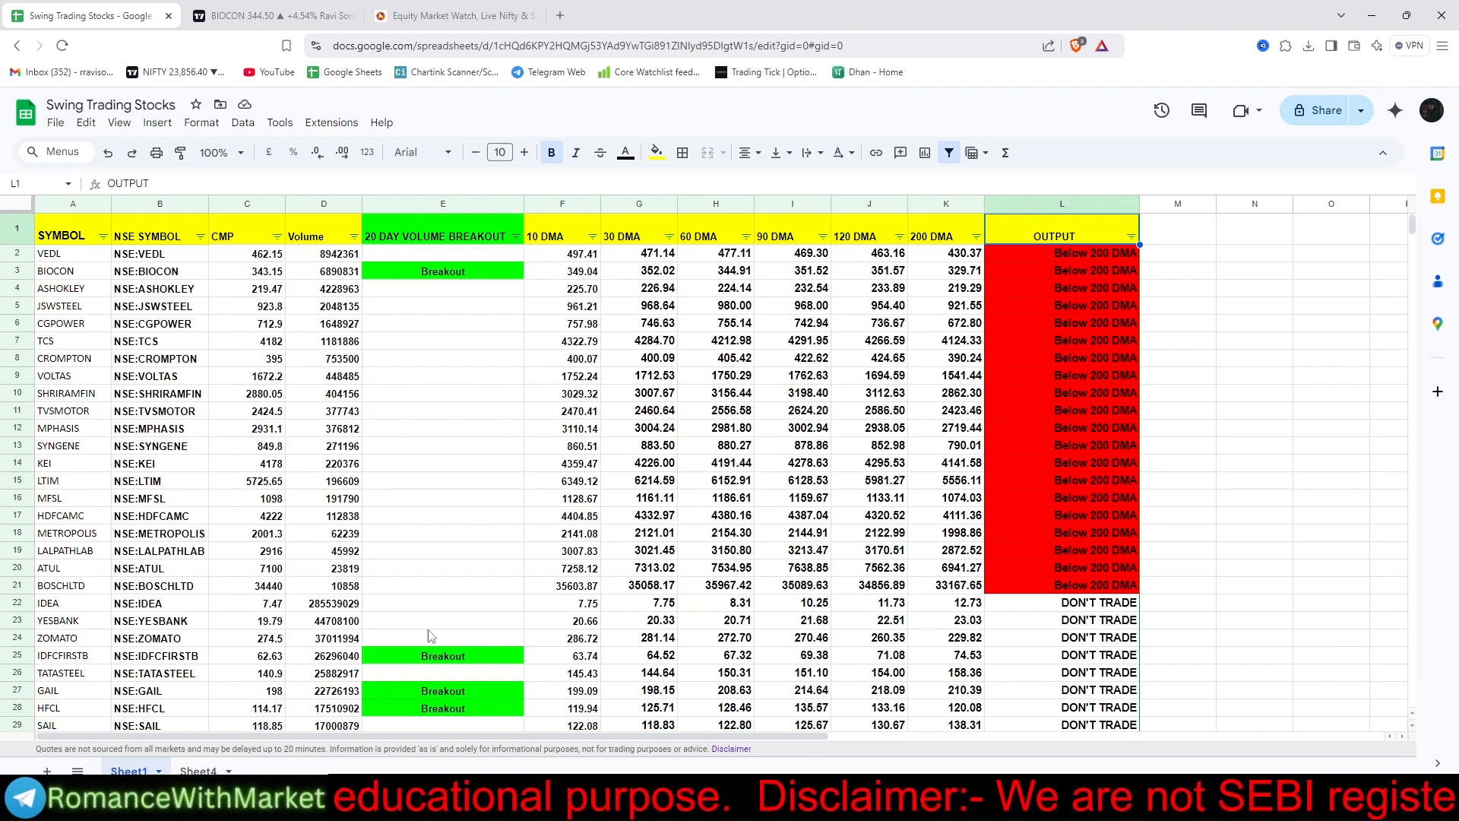
- Return to Sheet4 and look over the finished screener table
left_click(199, 770)
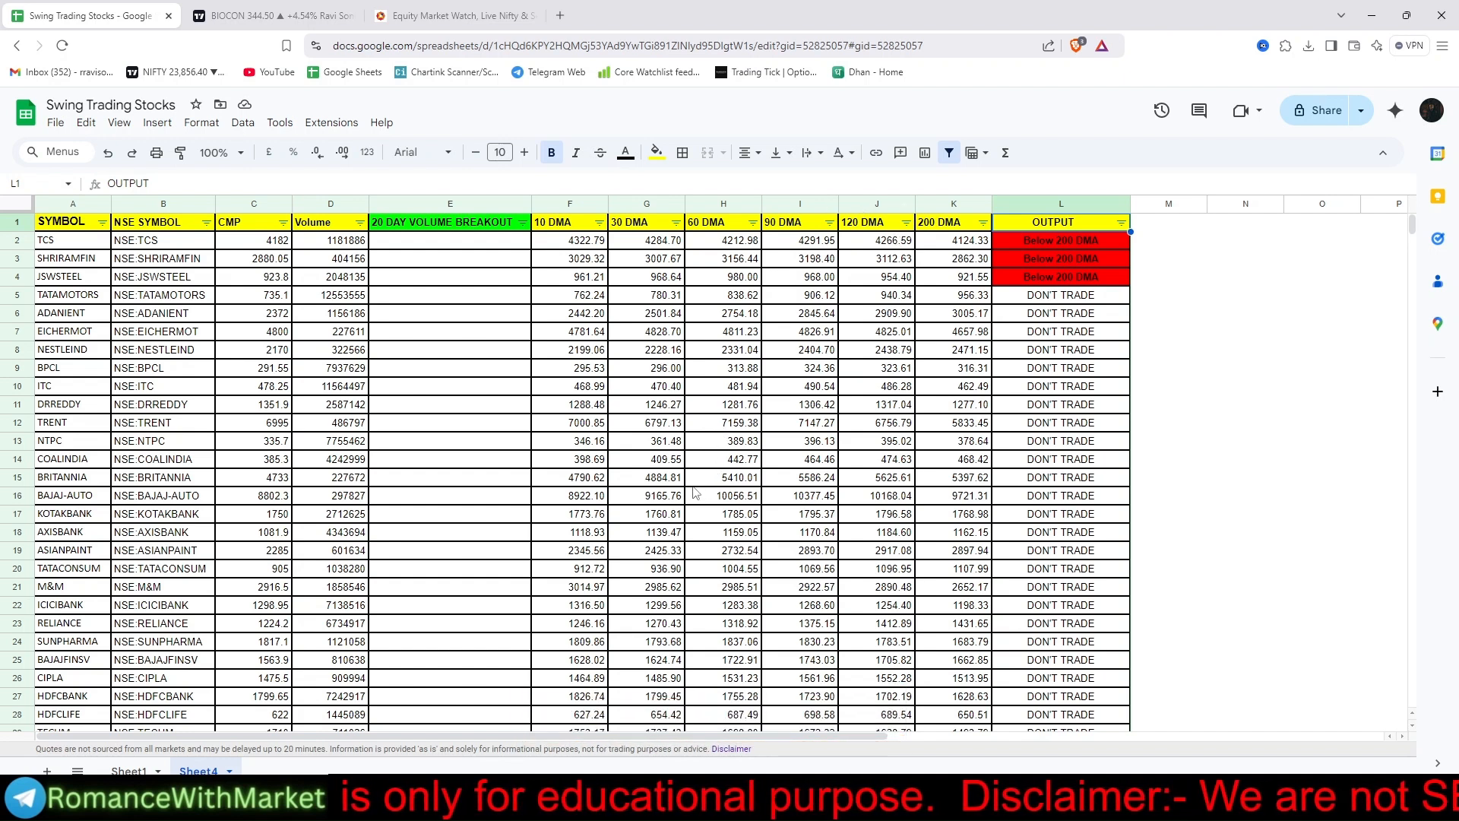
scroll(688, 516, "down", 4)
scroll(692, 556, "up", 4)
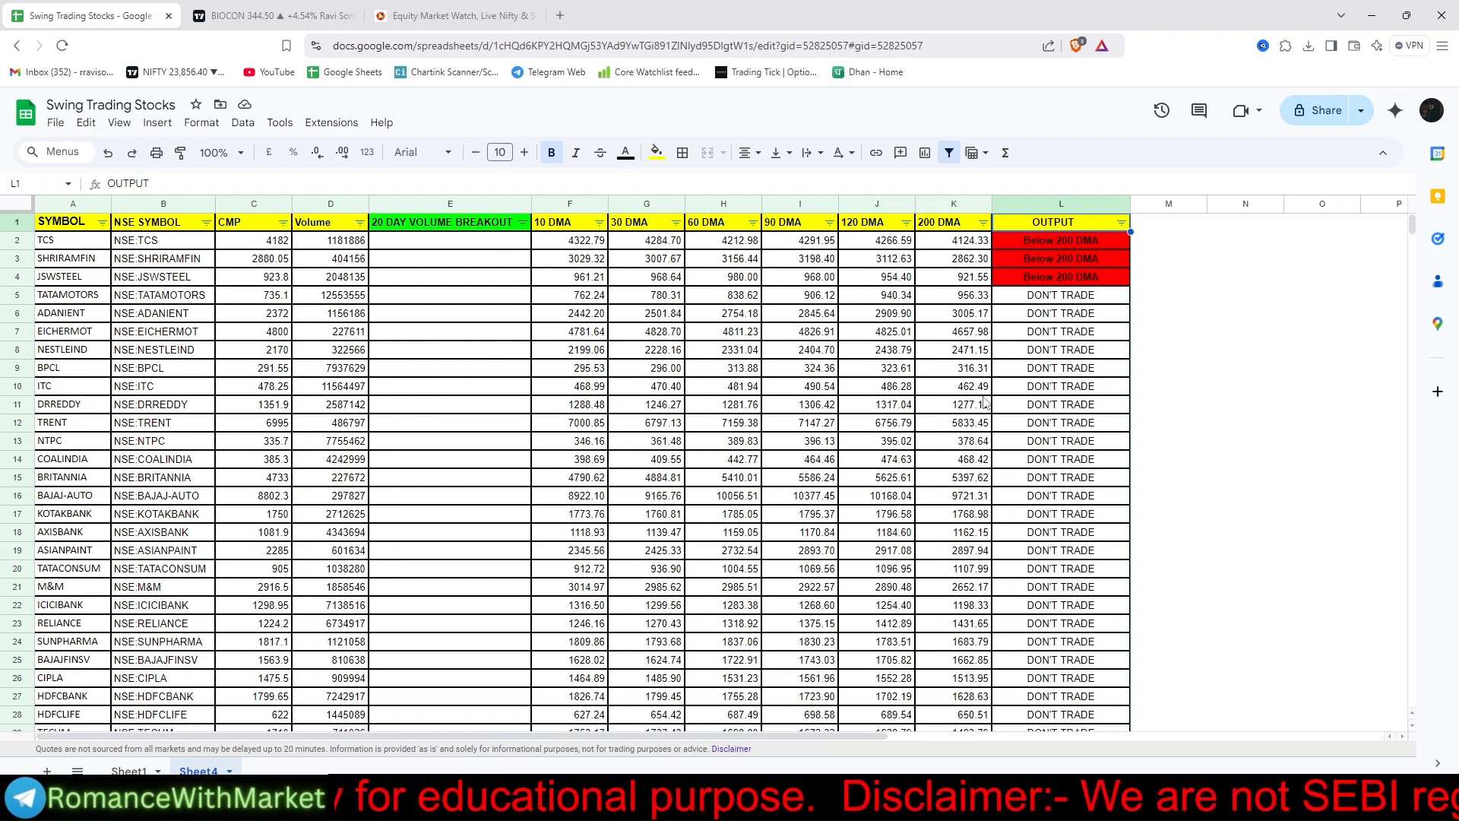